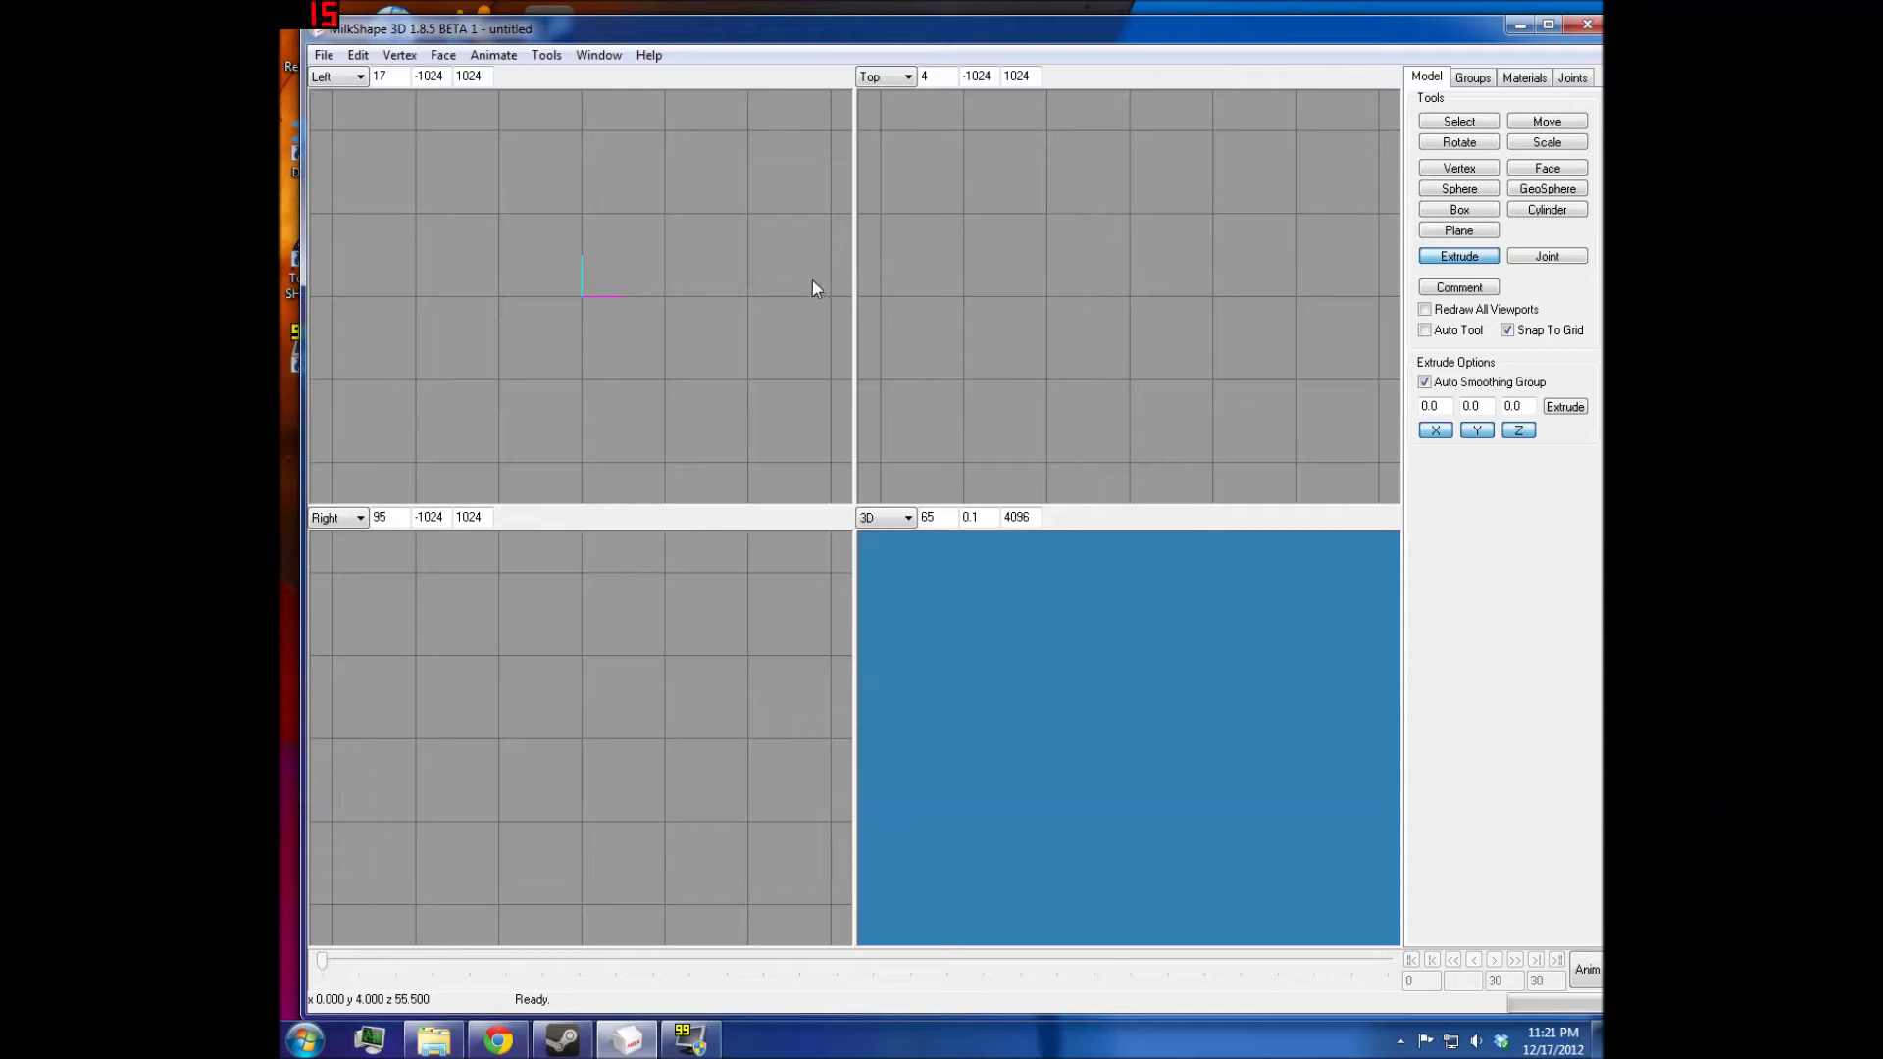
Step: Open the model file Bevel.ms3d from the Models folder and view it in 3D
{"action": "left_click", "coordinate": [1474, 124]}
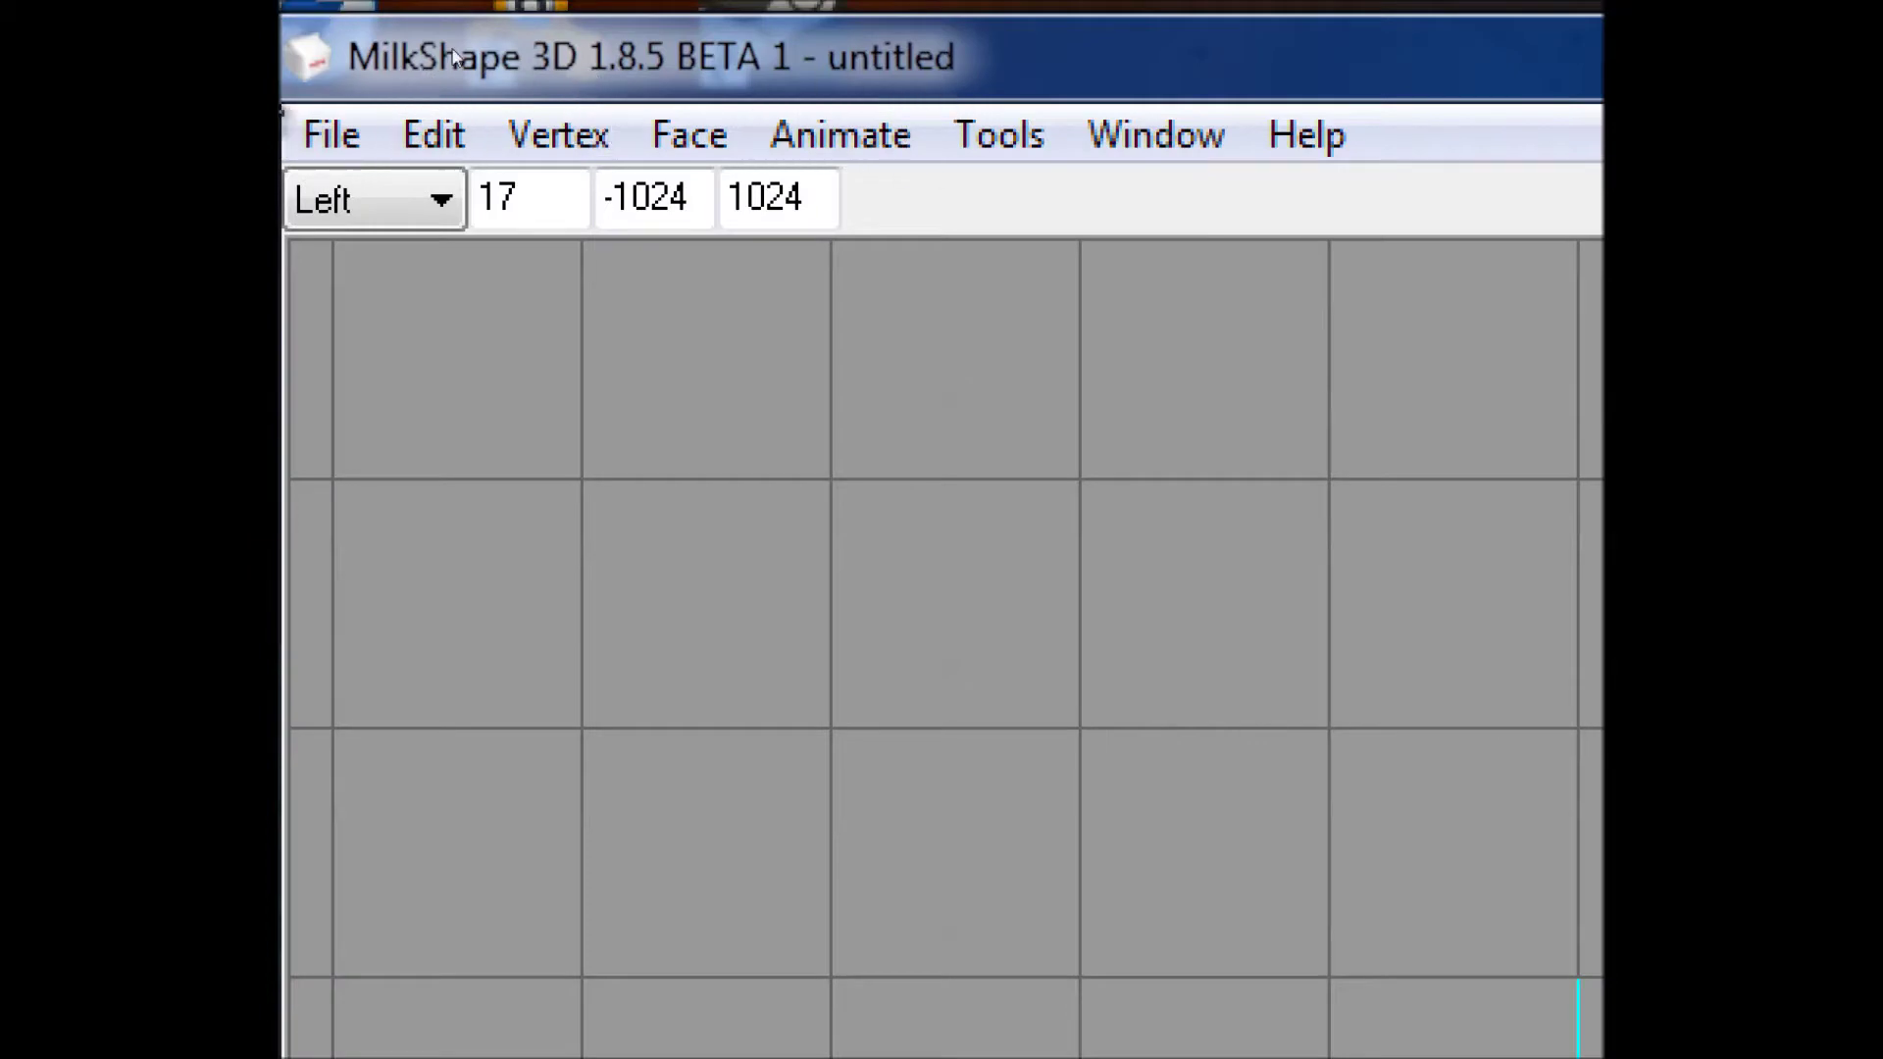
{"action": "left_click", "coordinate": [338, 149]}
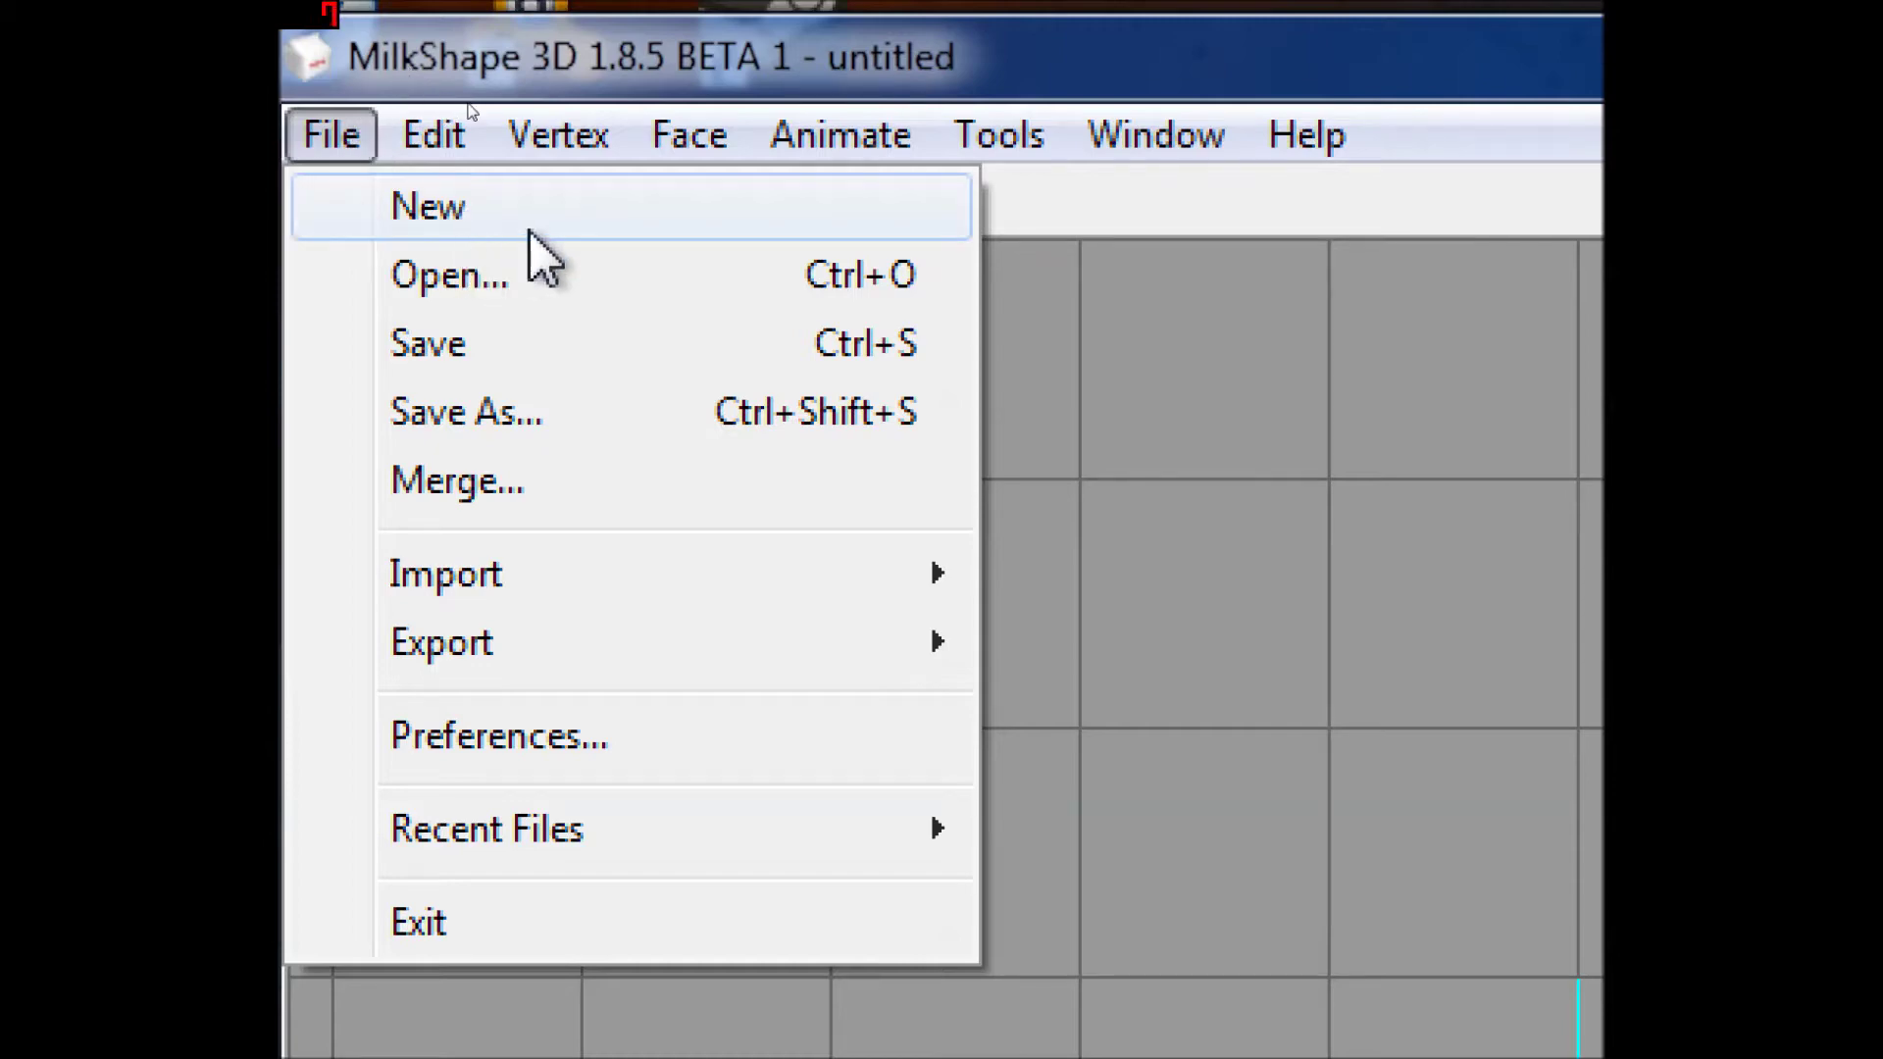
{"action": "left_click", "coordinate": [461, 267]}
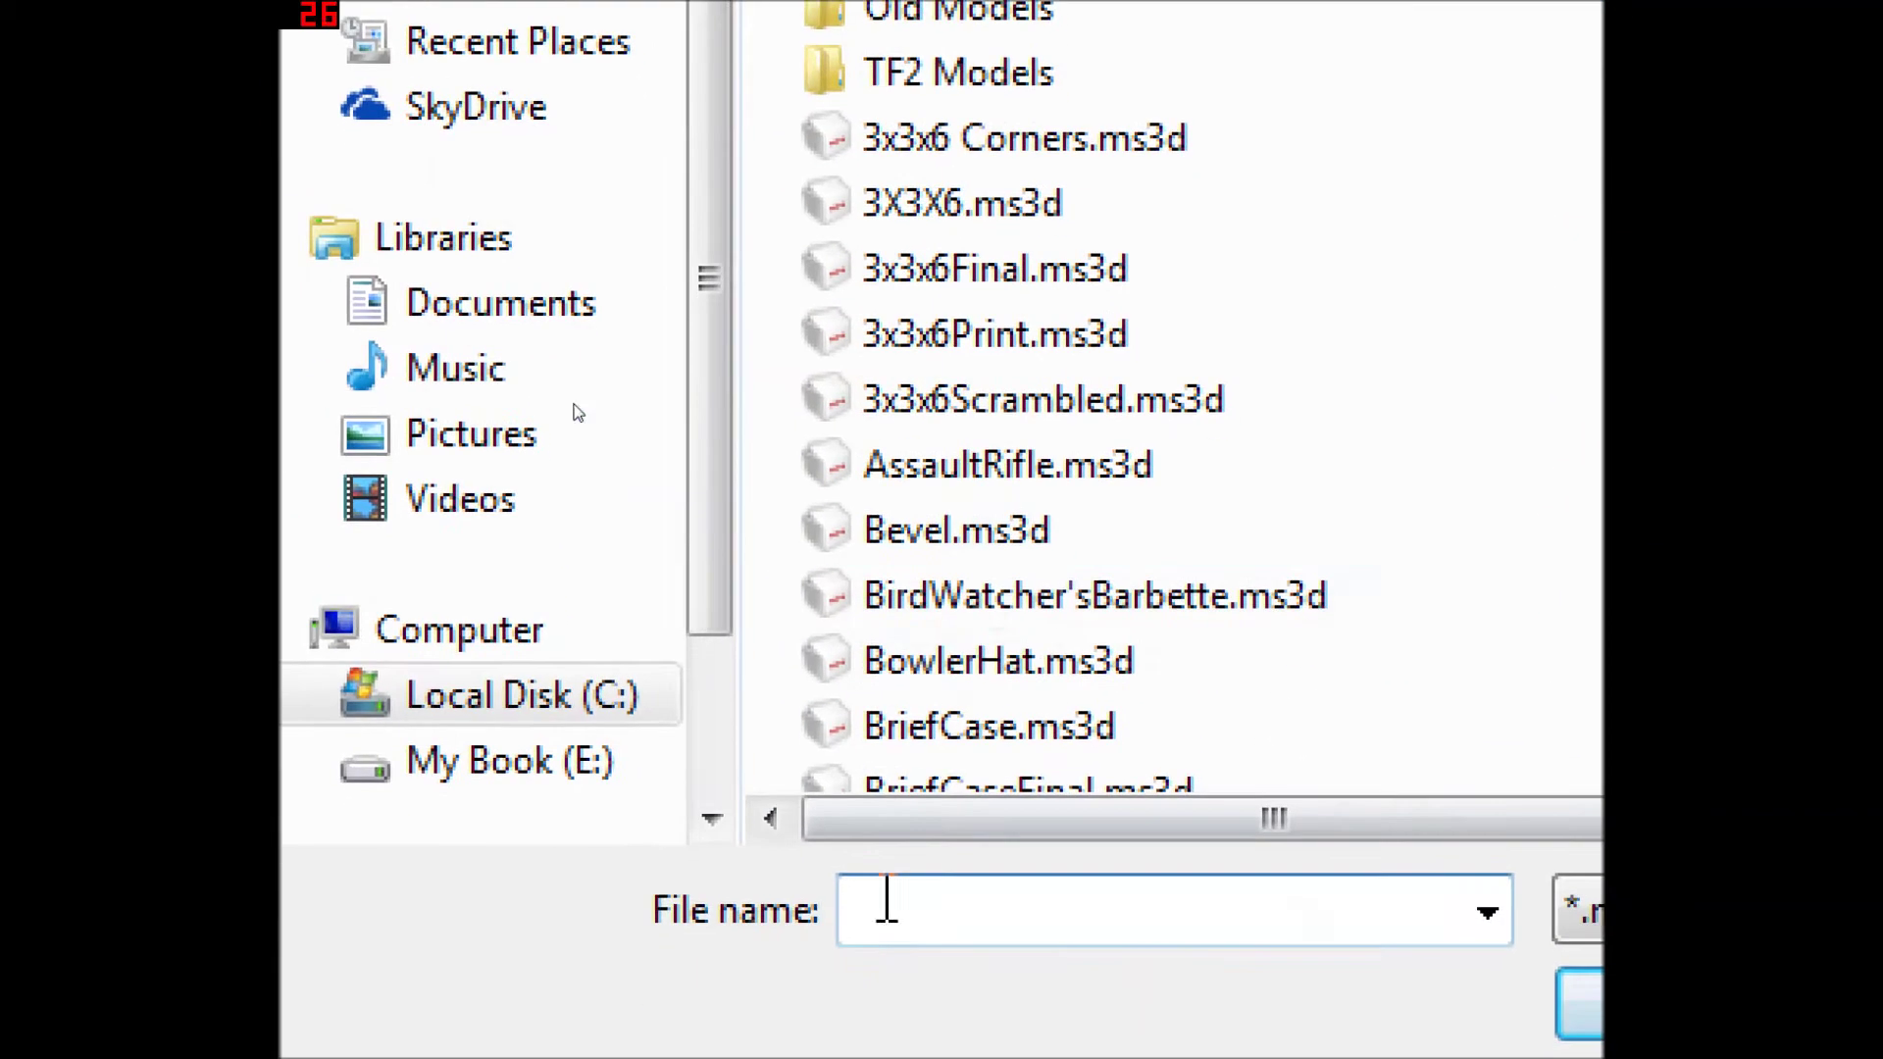
{"action": "left_click", "coordinate": [951, 635]}
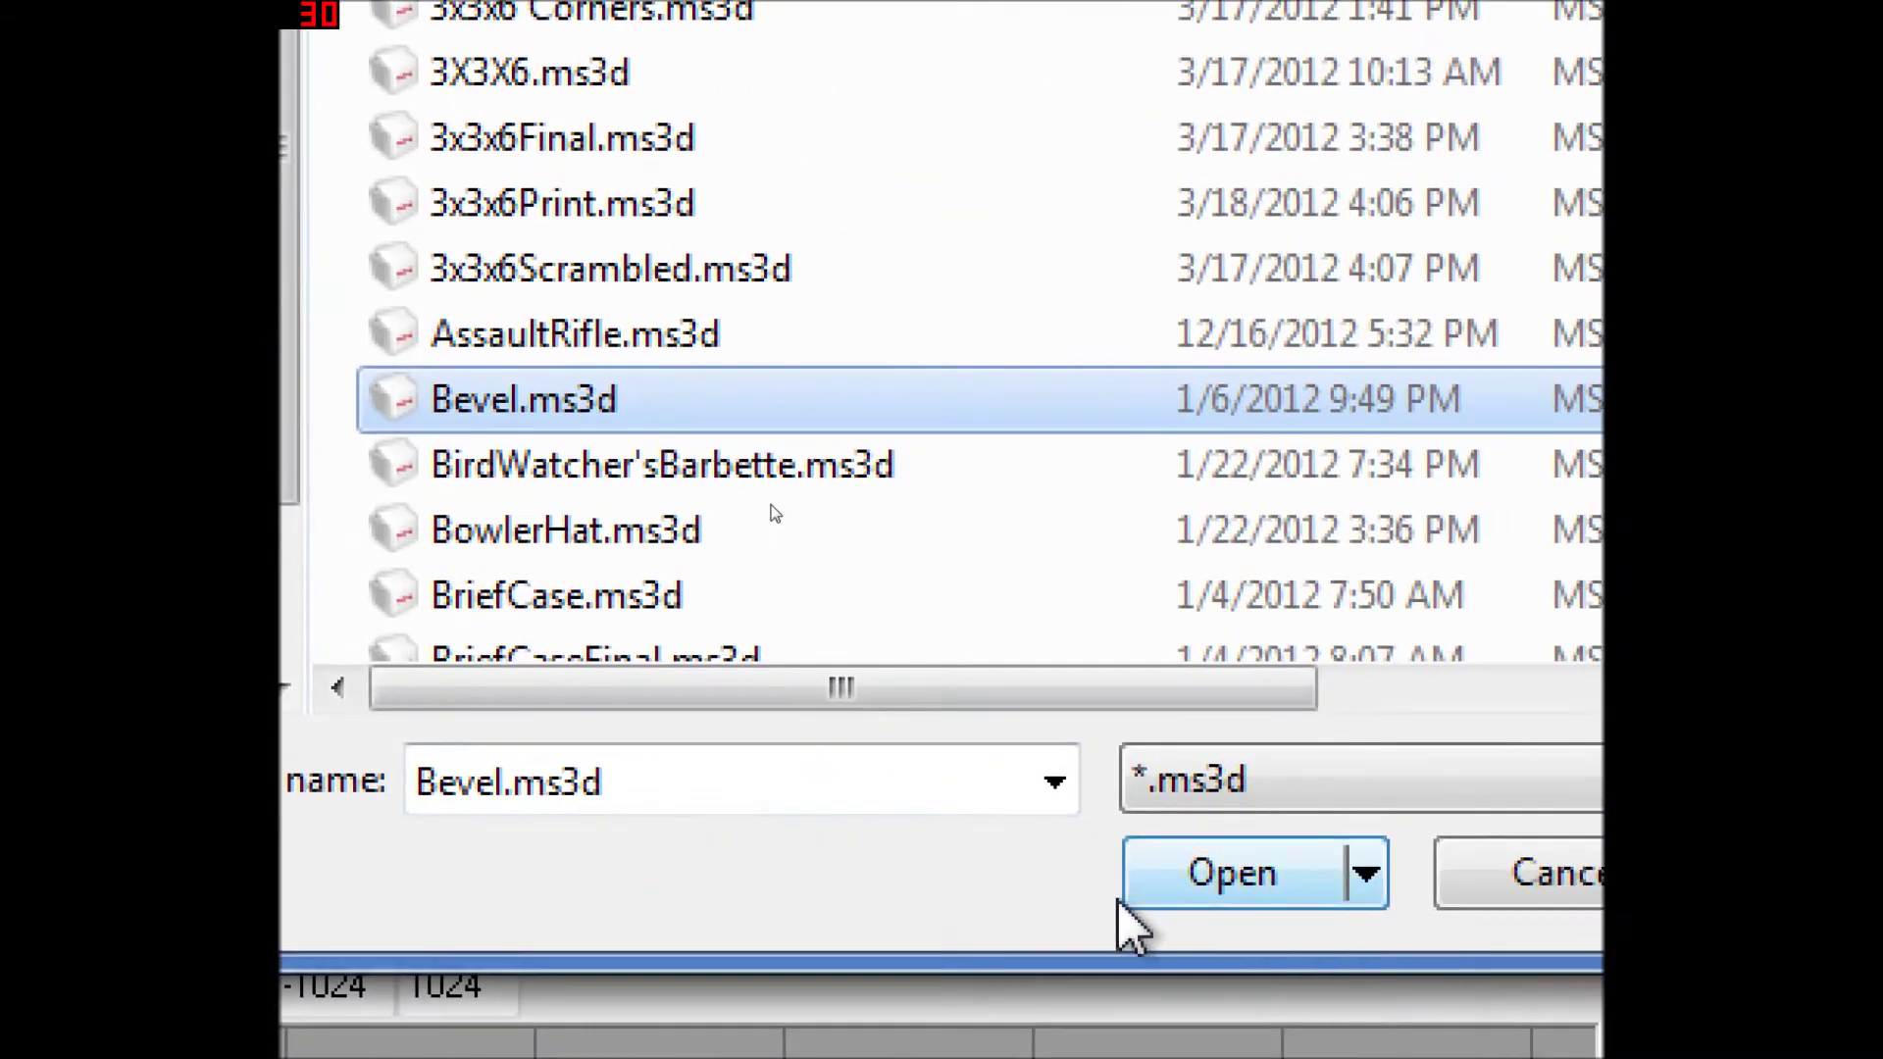
{"action": "left_click", "coordinate": [1292, 842]}
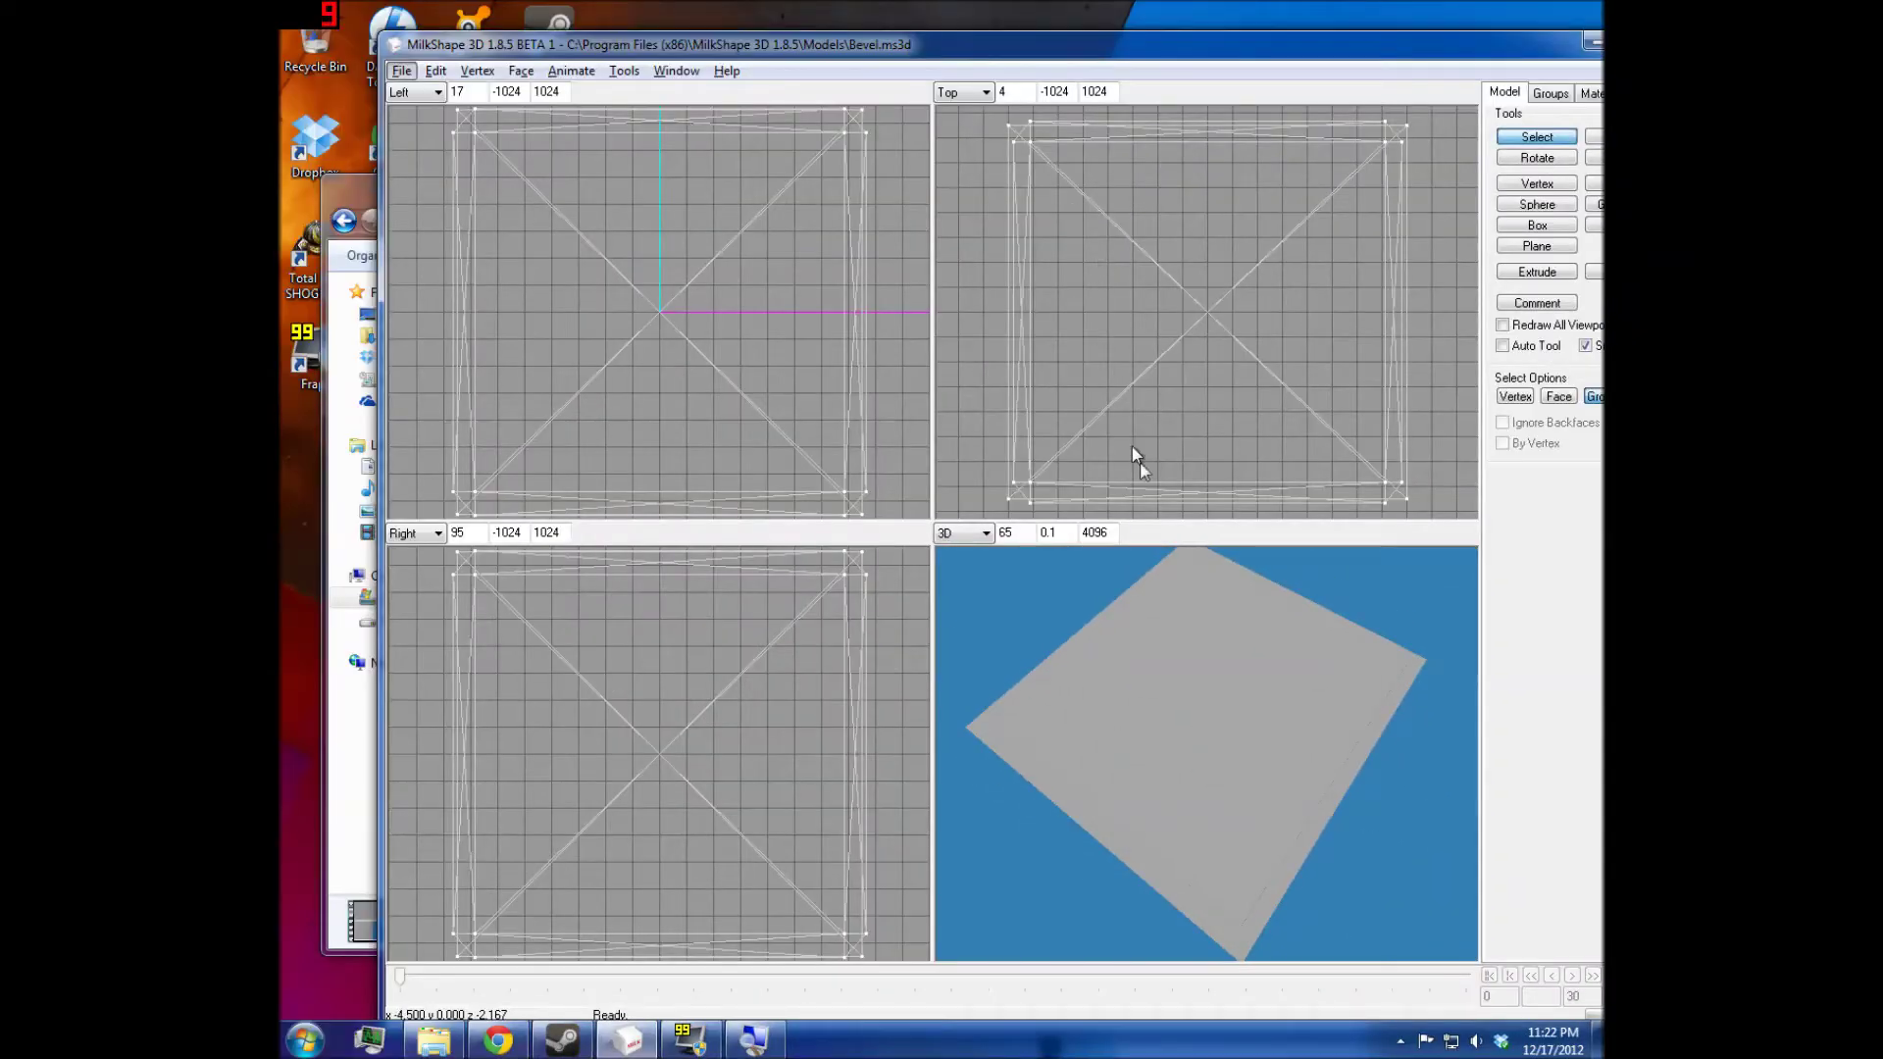
{"action": "left_click_drag", "start_coordinate": [1293, 651], "coordinate": [1573, 455]}
Step: Delete the collision-1 group from the bevel model and inspect the remaining block in 3D
{"action": "left_click", "coordinate": [1551, 94]}
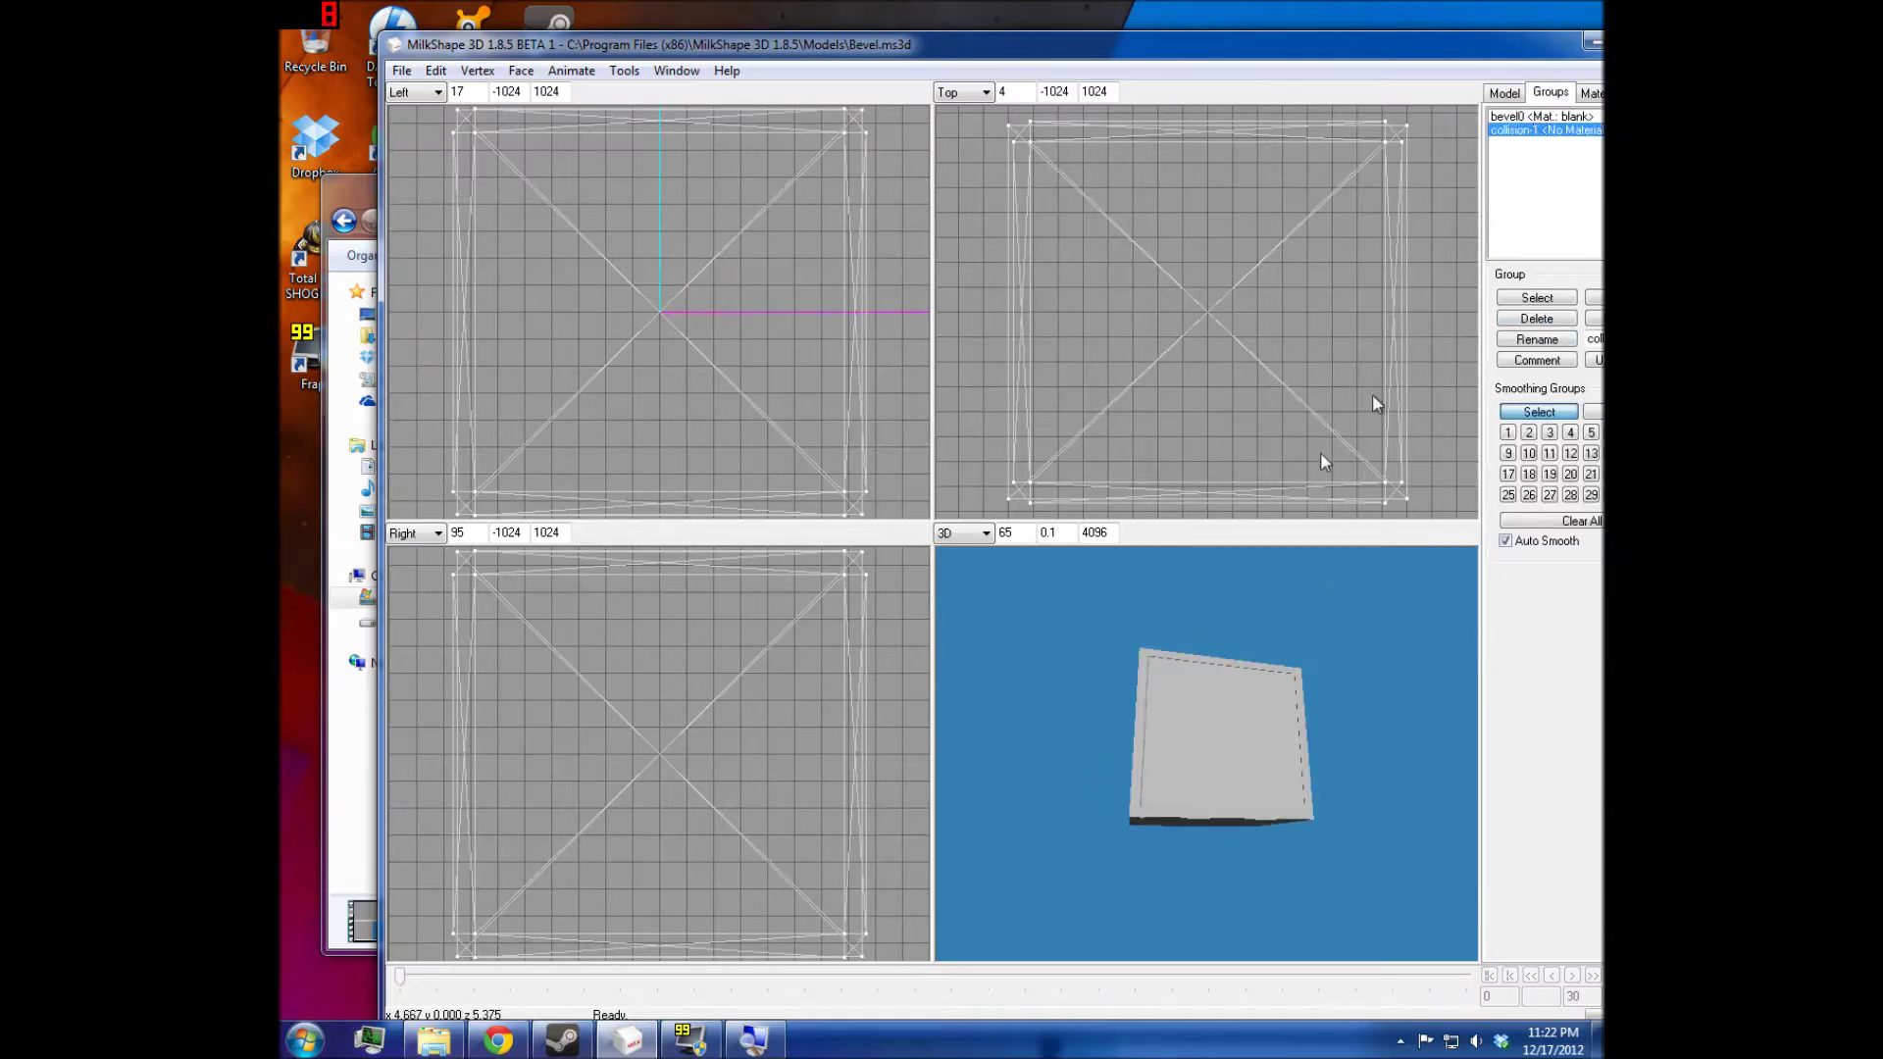
{"action": "double_click", "coordinate": [1541, 135]}
{"action": "key", "text": "Delete"}
{"action": "left_click_drag", "start_coordinate": [1220, 673], "coordinate": [1189, 714]}
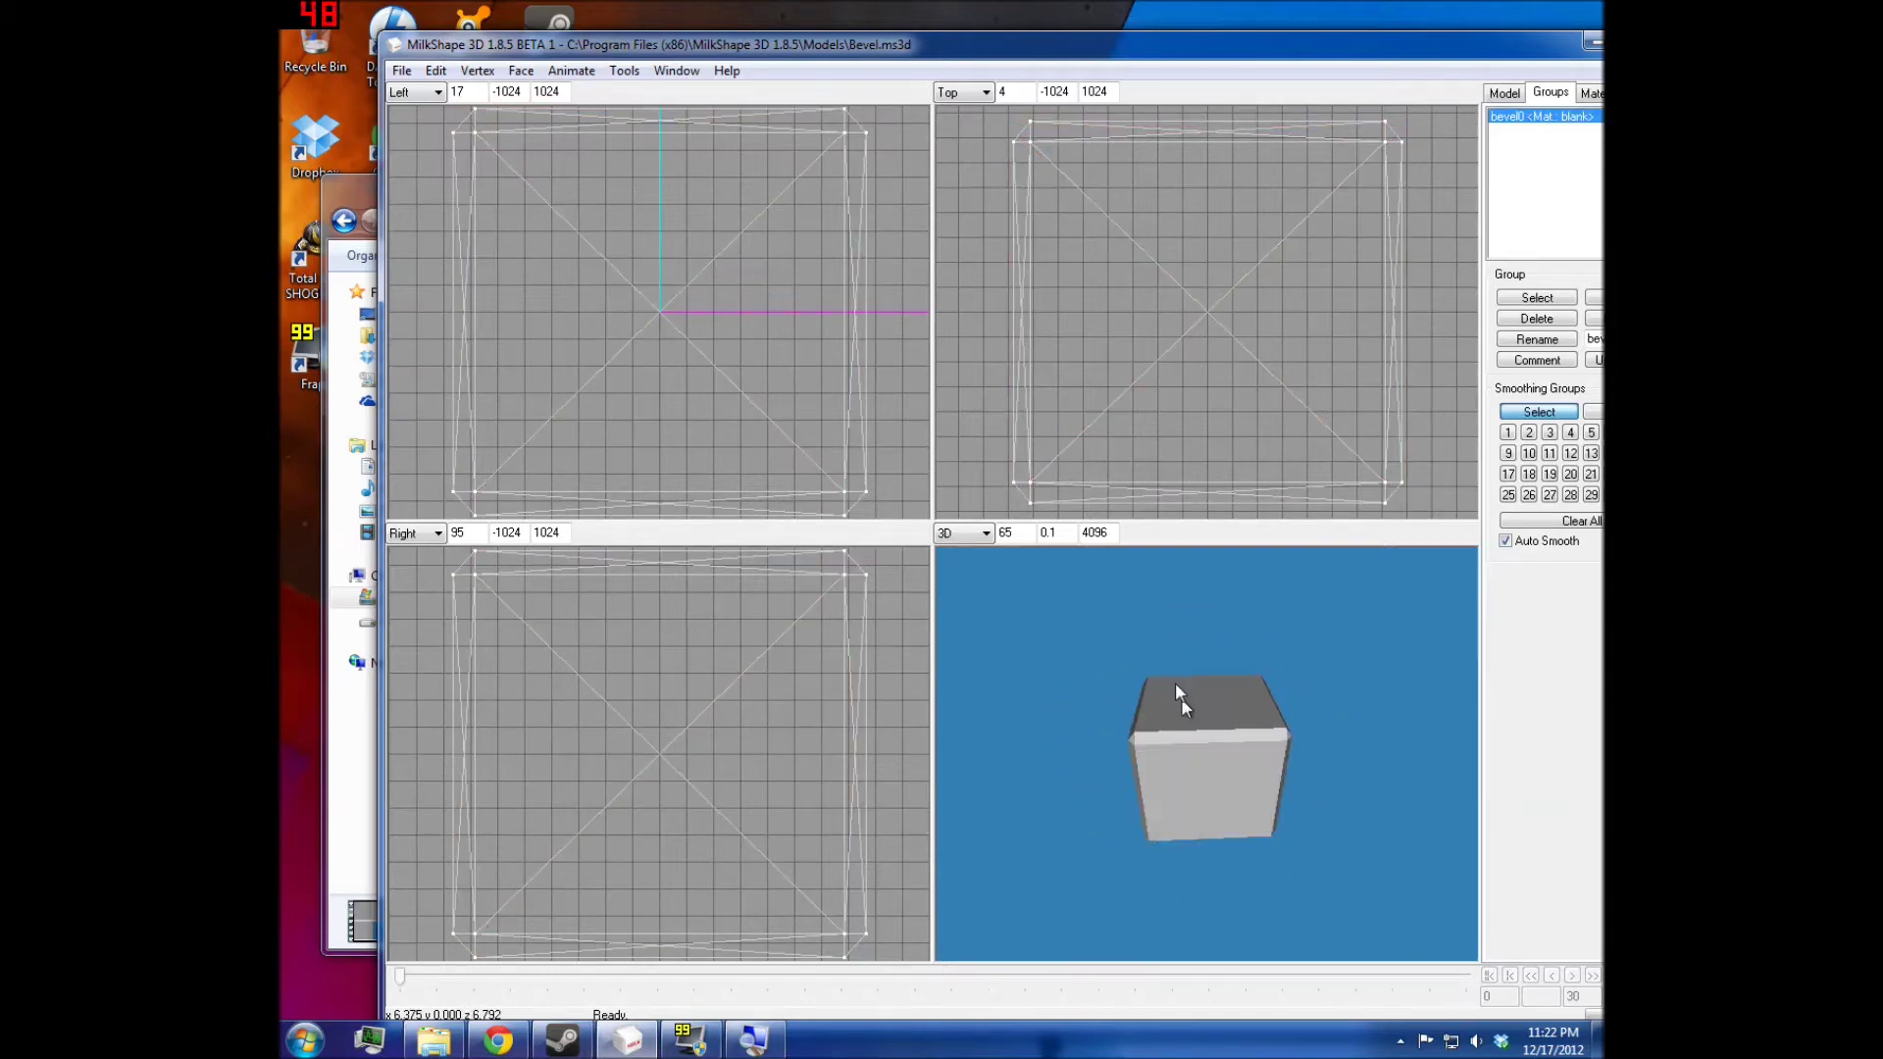
Step: Start a new empty model, discarding the unsaved changes to Bevel.ms3d
{"action": "left_click_drag", "start_coordinate": [856, 54], "coordinate": [775, 30]}
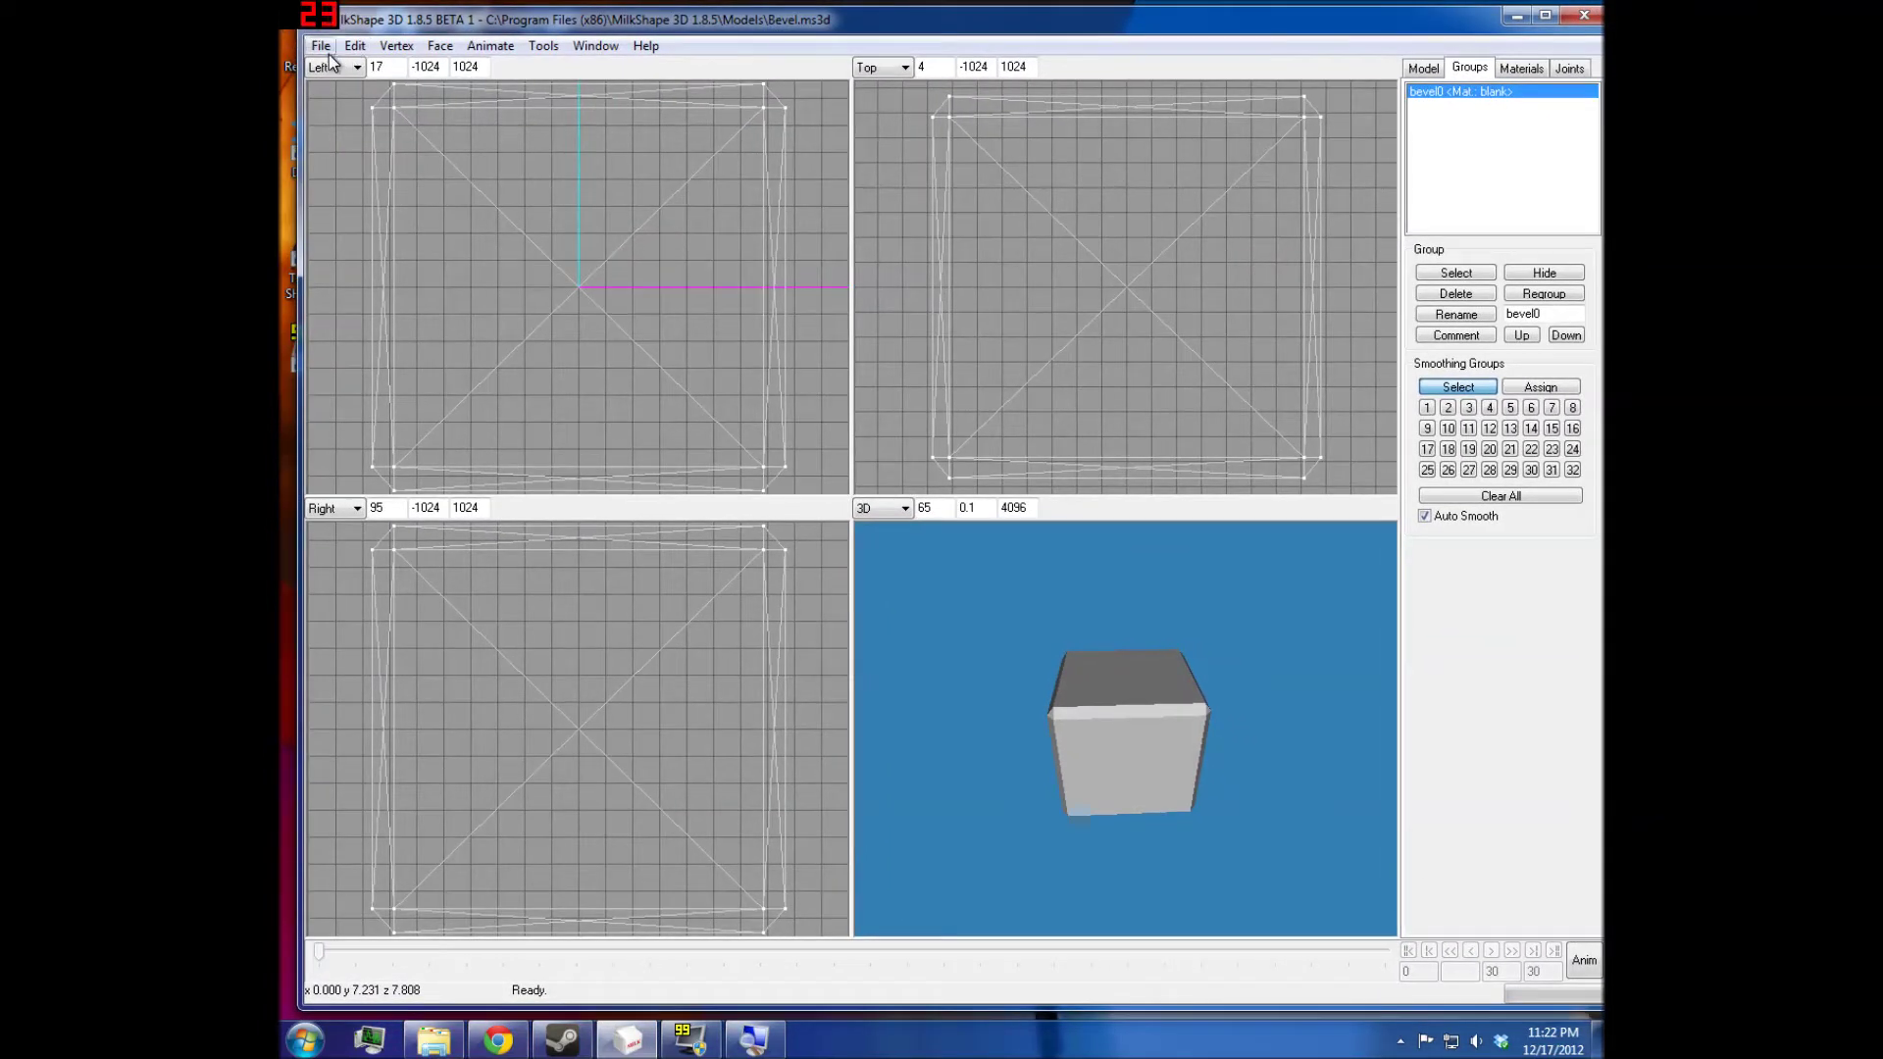
{"action": "left_click", "coordinate": [325, 49]}
{"action": "left_click", "coordinate": [341, 83]}
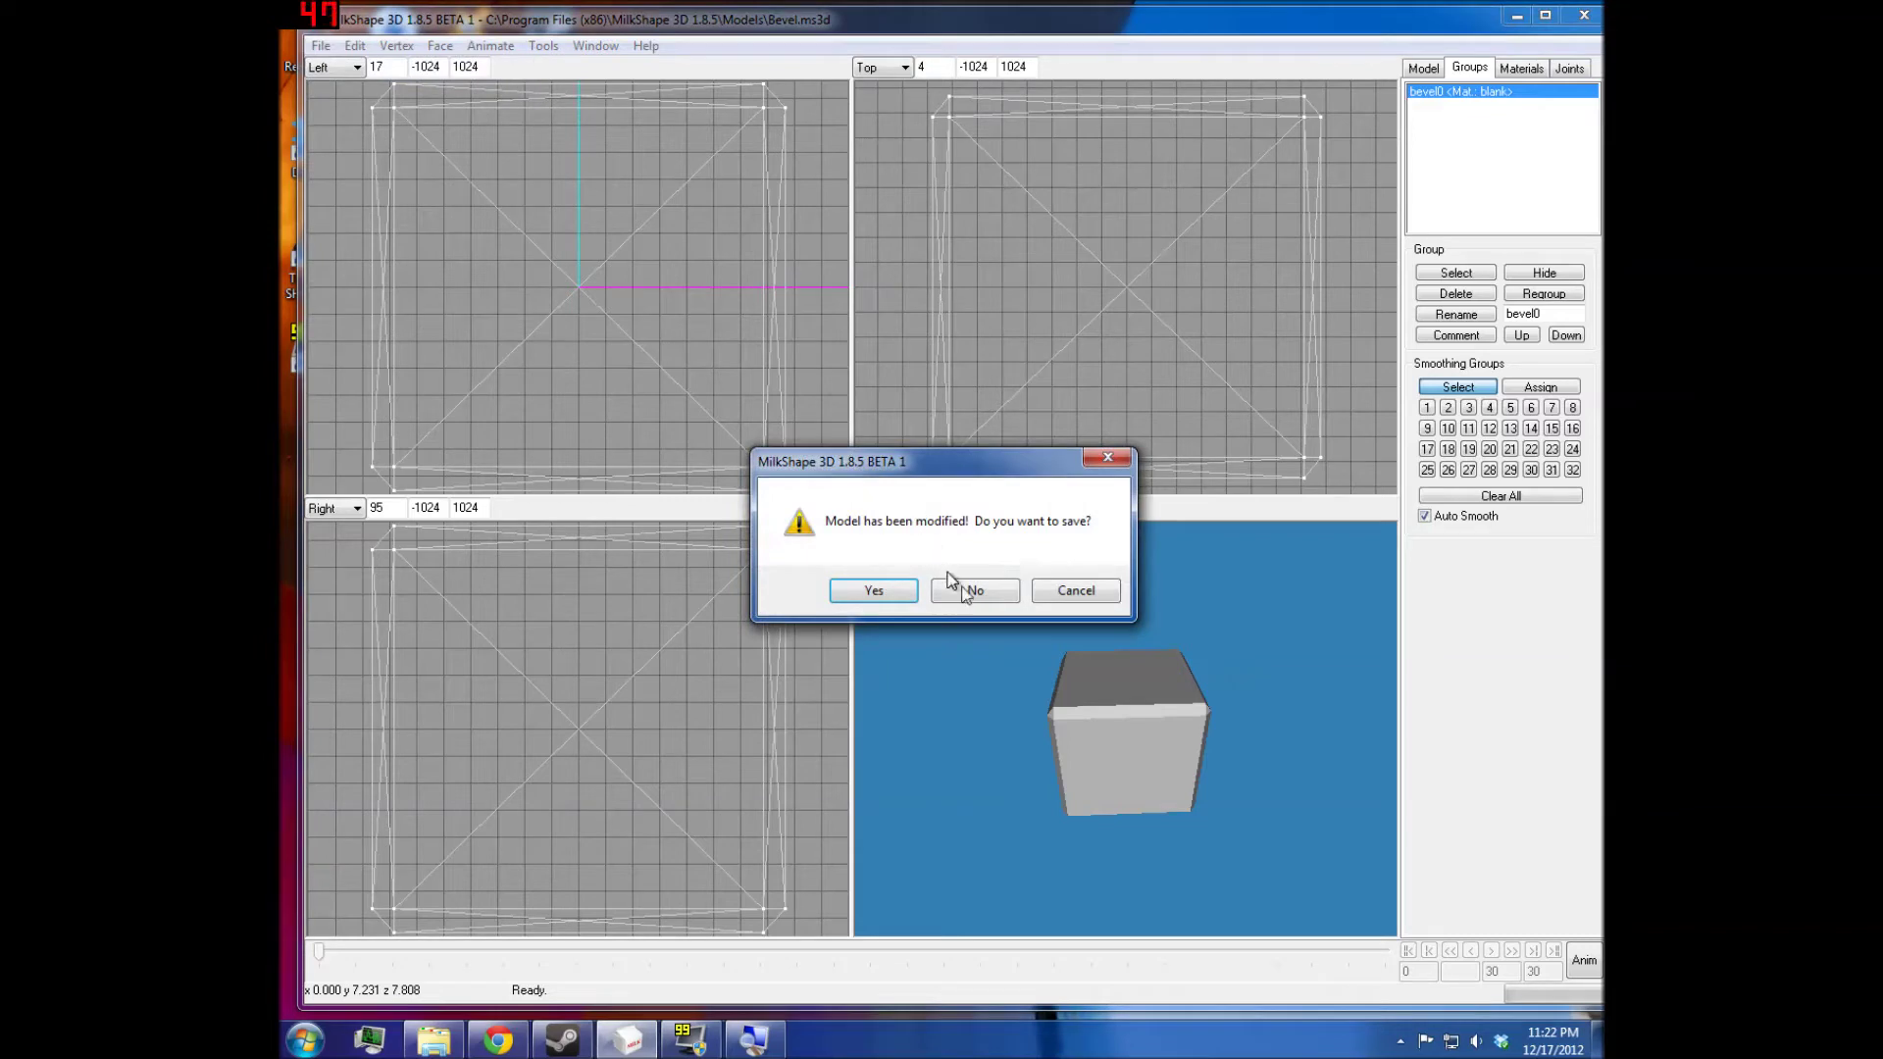
{"action": "left_click", "coordinate": [972, 591]}
Step: Reopen Bevel.ms3d in the empty workspace
{"action": "left_click", "coordinate": [321, 49]}
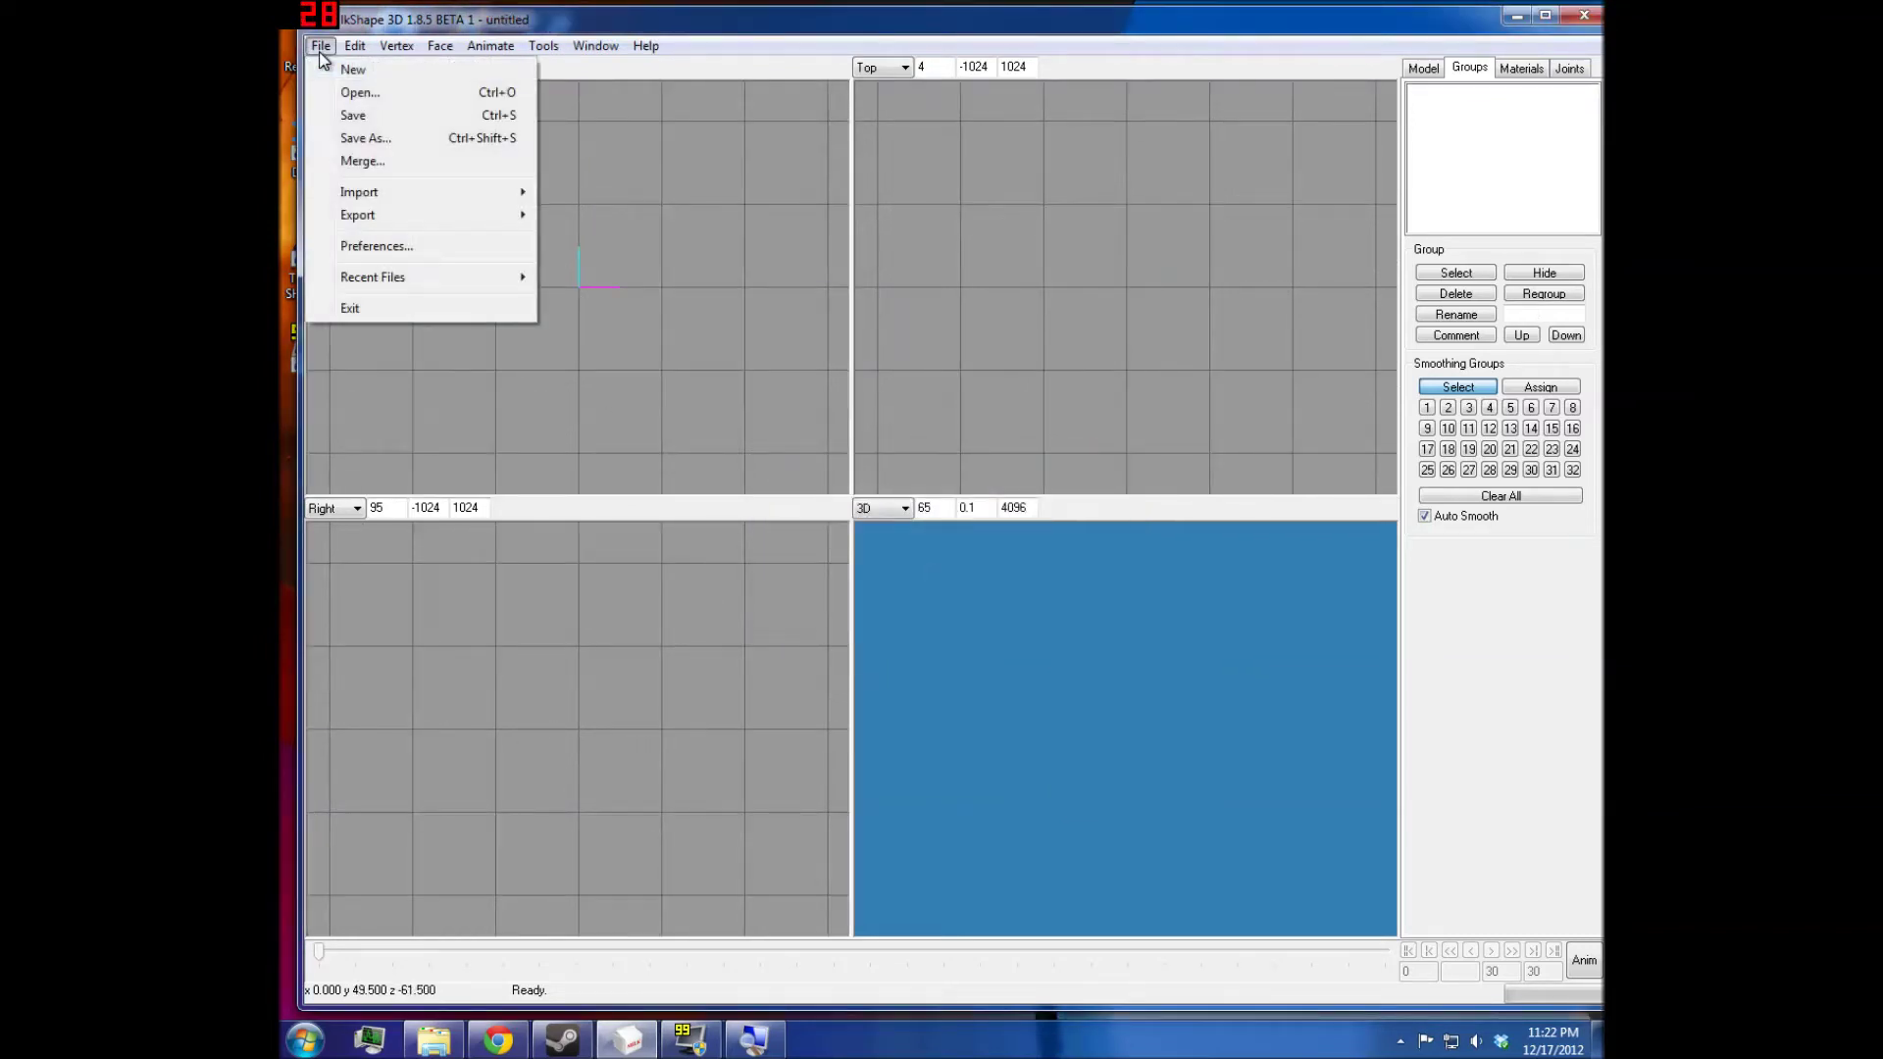
{"action": "left_click", "coordinate": [359, 92]}
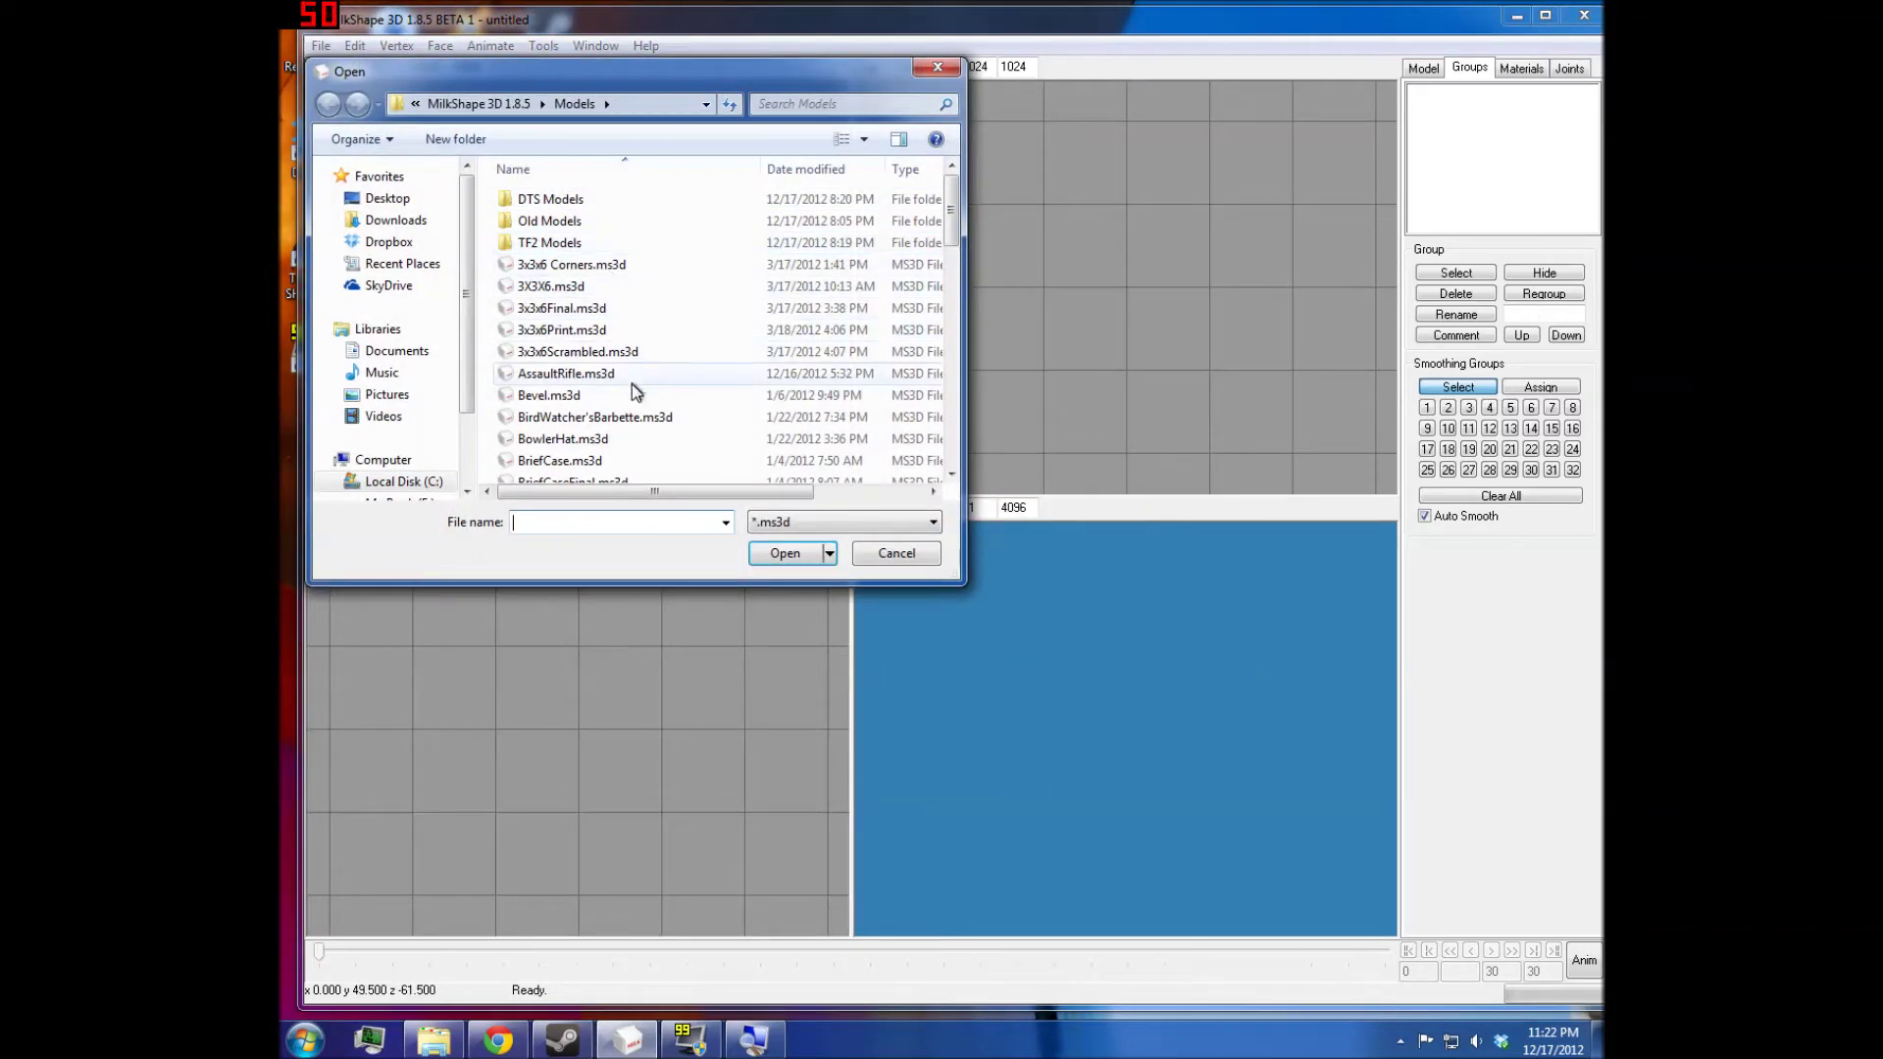
{"action": "left_click", "coordinate": [627, 394]}
{"action": "left_click", "coordinate": [777, 551]}
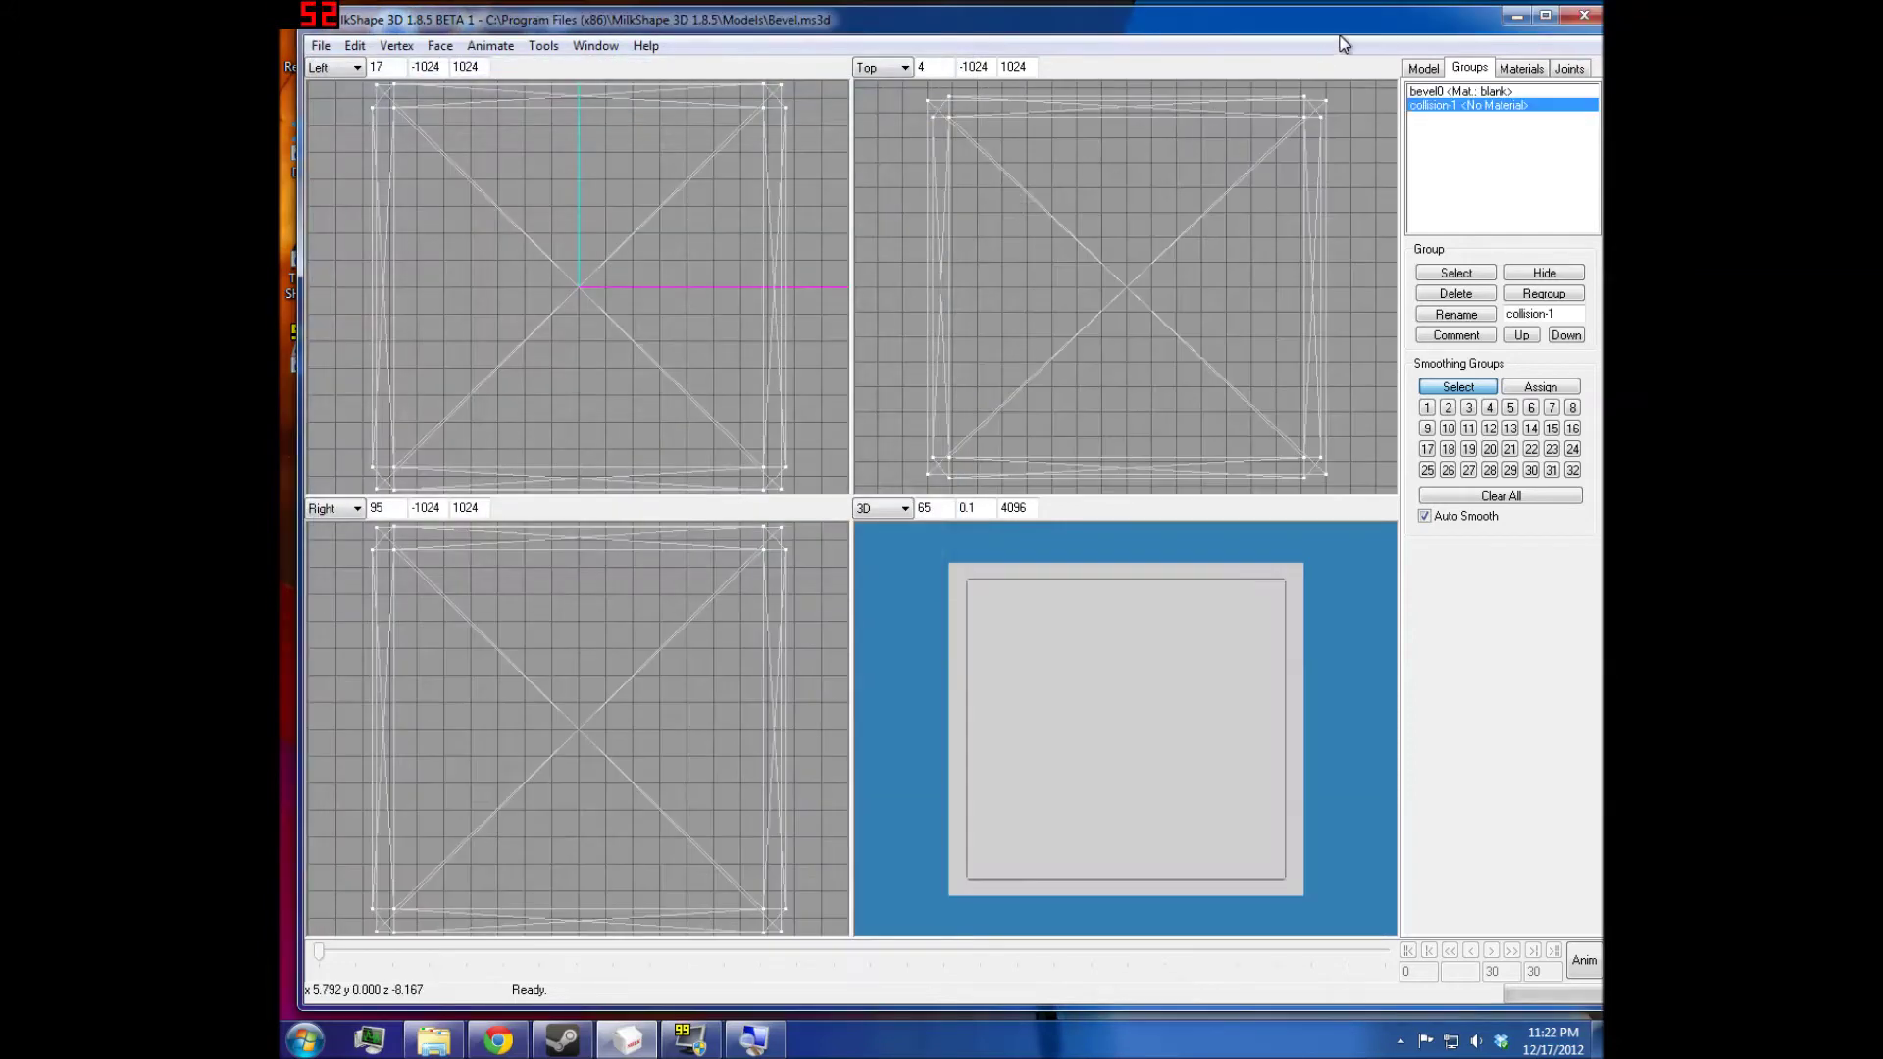
Step: Select the whole bevel model, including both of its groups
{"action": "left_click", "coordinate": [1423, 71]}
{"action": "left_click", "coordinate": [983, 297]}
{"action": "scroll", "coordinate": [971, 299], "scroll_direction": "down", "scroll_amount": 2}
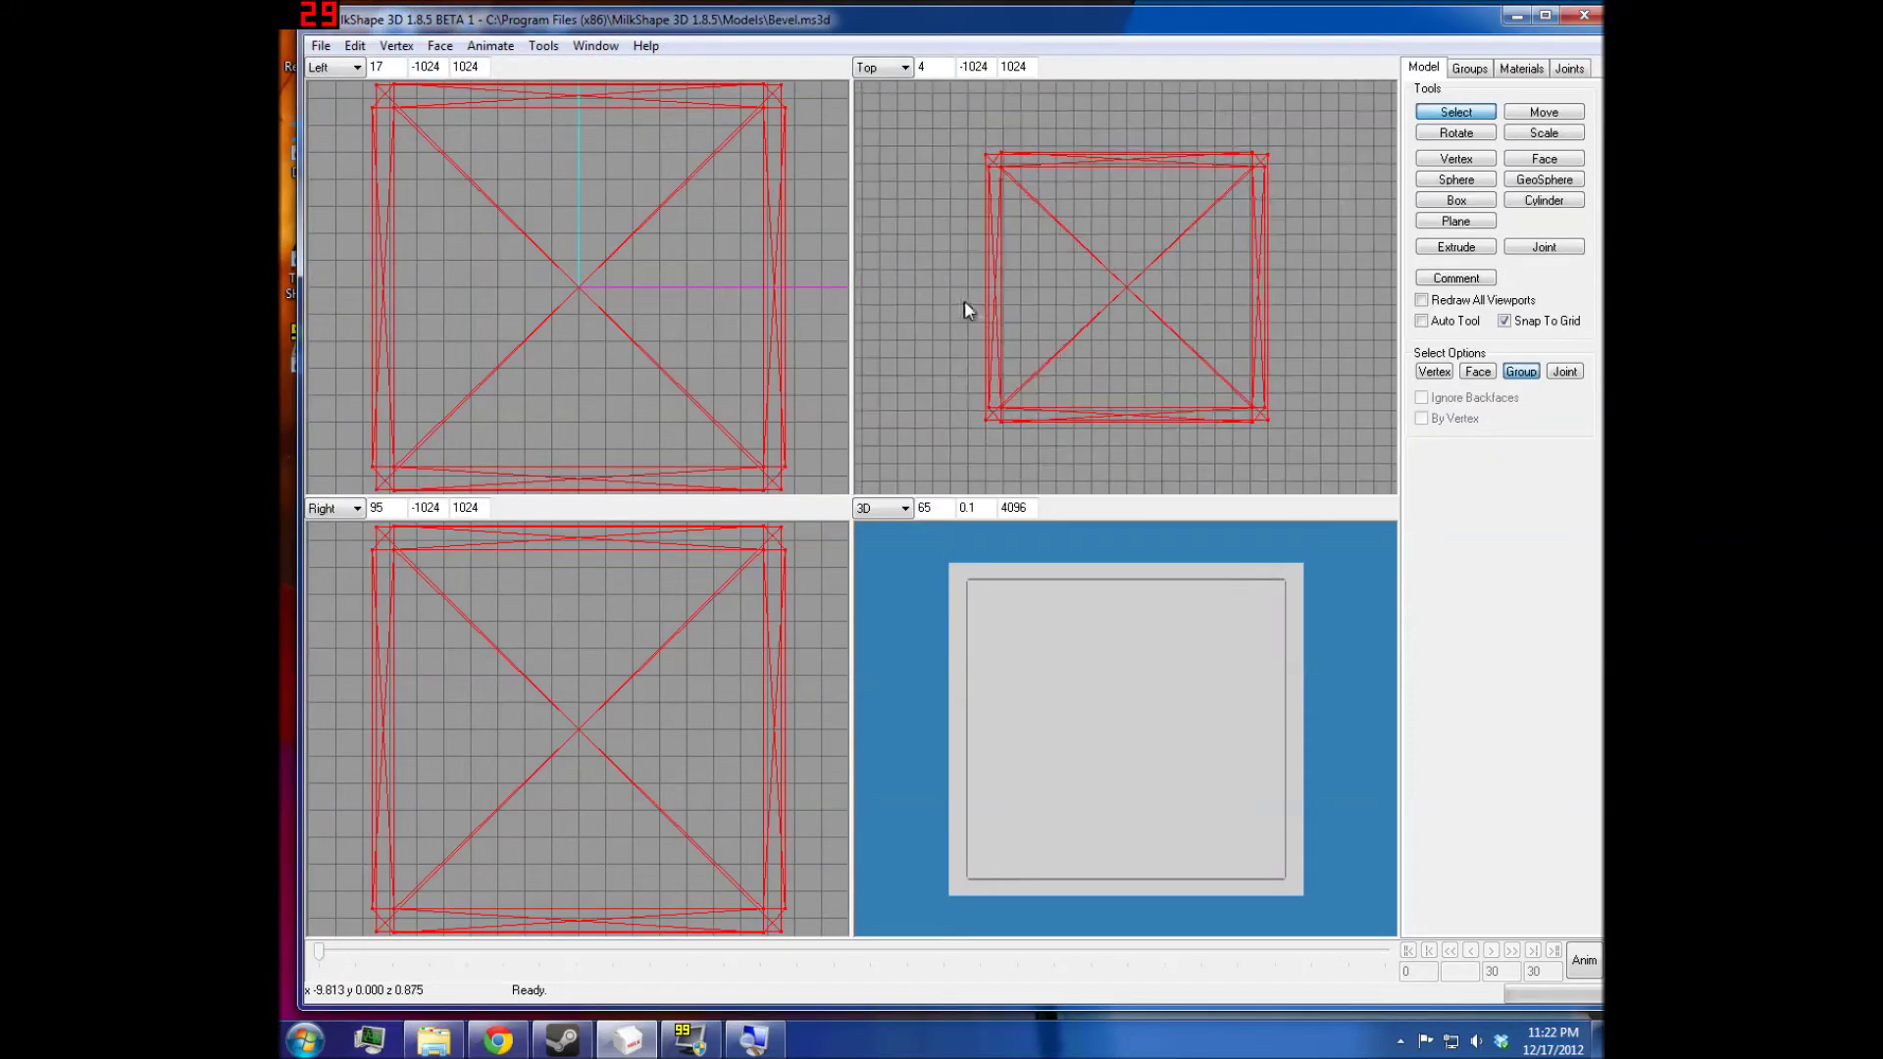
{"action": "scroll", "coordinate": [606, 247], "scroll_direction": "down", "scroll_amount": 1}
Step: Merge M16.ms3d from the Models folder into the open bevel scene
{"action": "left_click", "coordinate": [318, 46]}
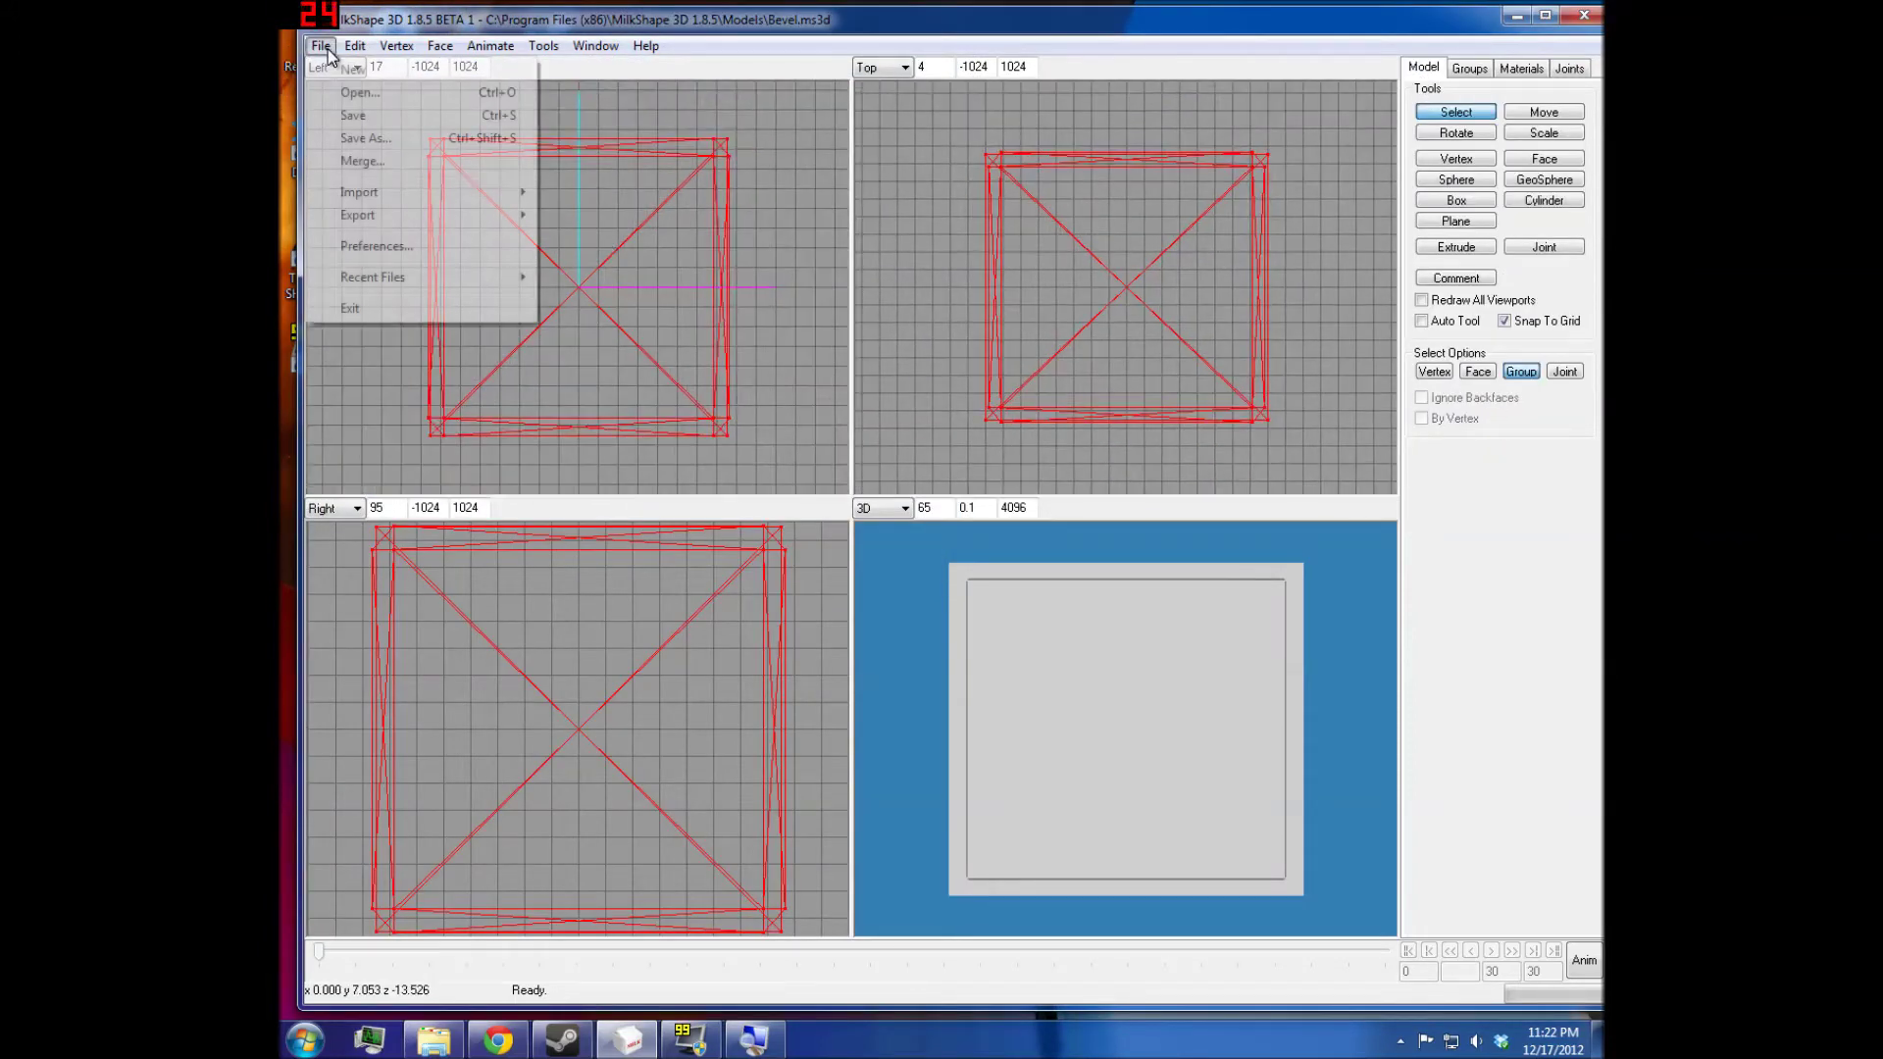
{"action": "left_click", "coordinate": [390, 164]}
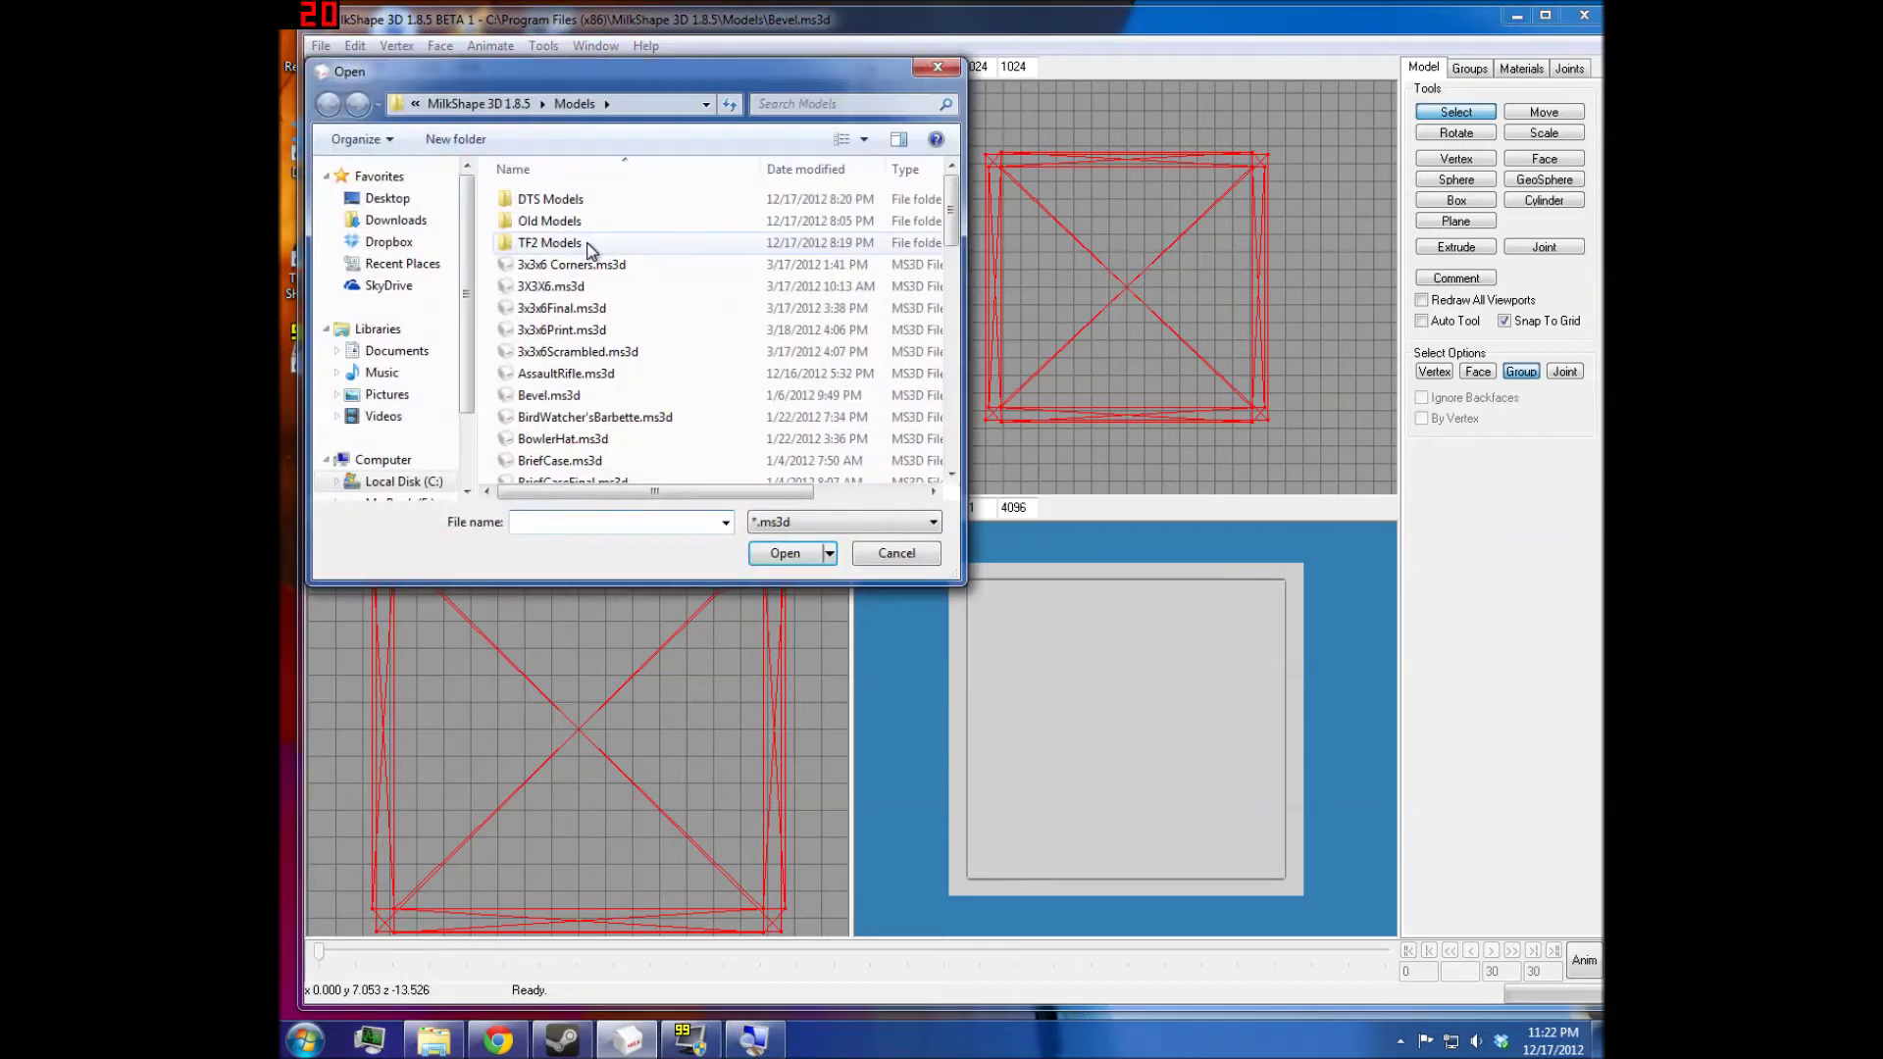
{"action": "left_click", "coordinate": [616, 437]}
{"action": "scroll", "coordinate": [616, 438], "scroll_direction": "down", "scroll_amount": 4}
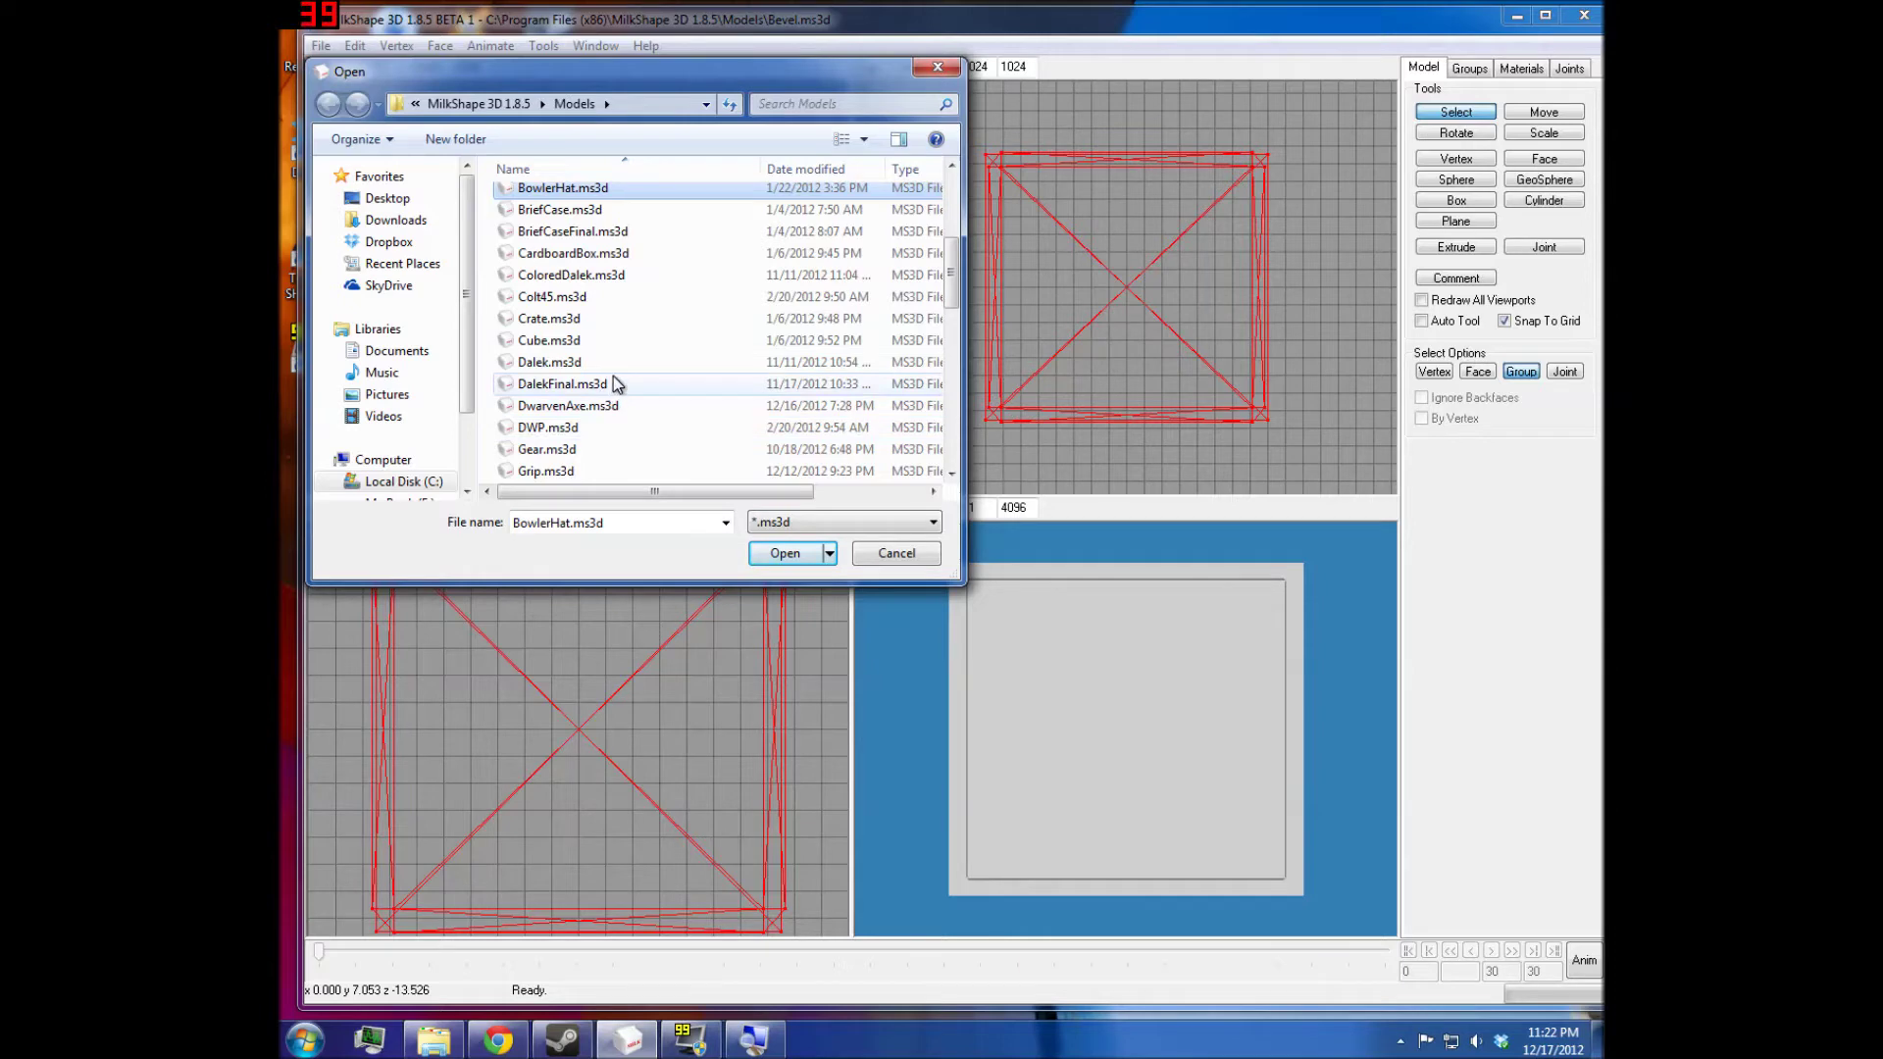
{"action": "scroll", "coordinate": [619, 373], "scroll_direction": "down", "scroll_amount": 2}
{"action": "scroll", "coordinate": [619, 373], "scroll_direction": "down", "scroll_amount": 1}
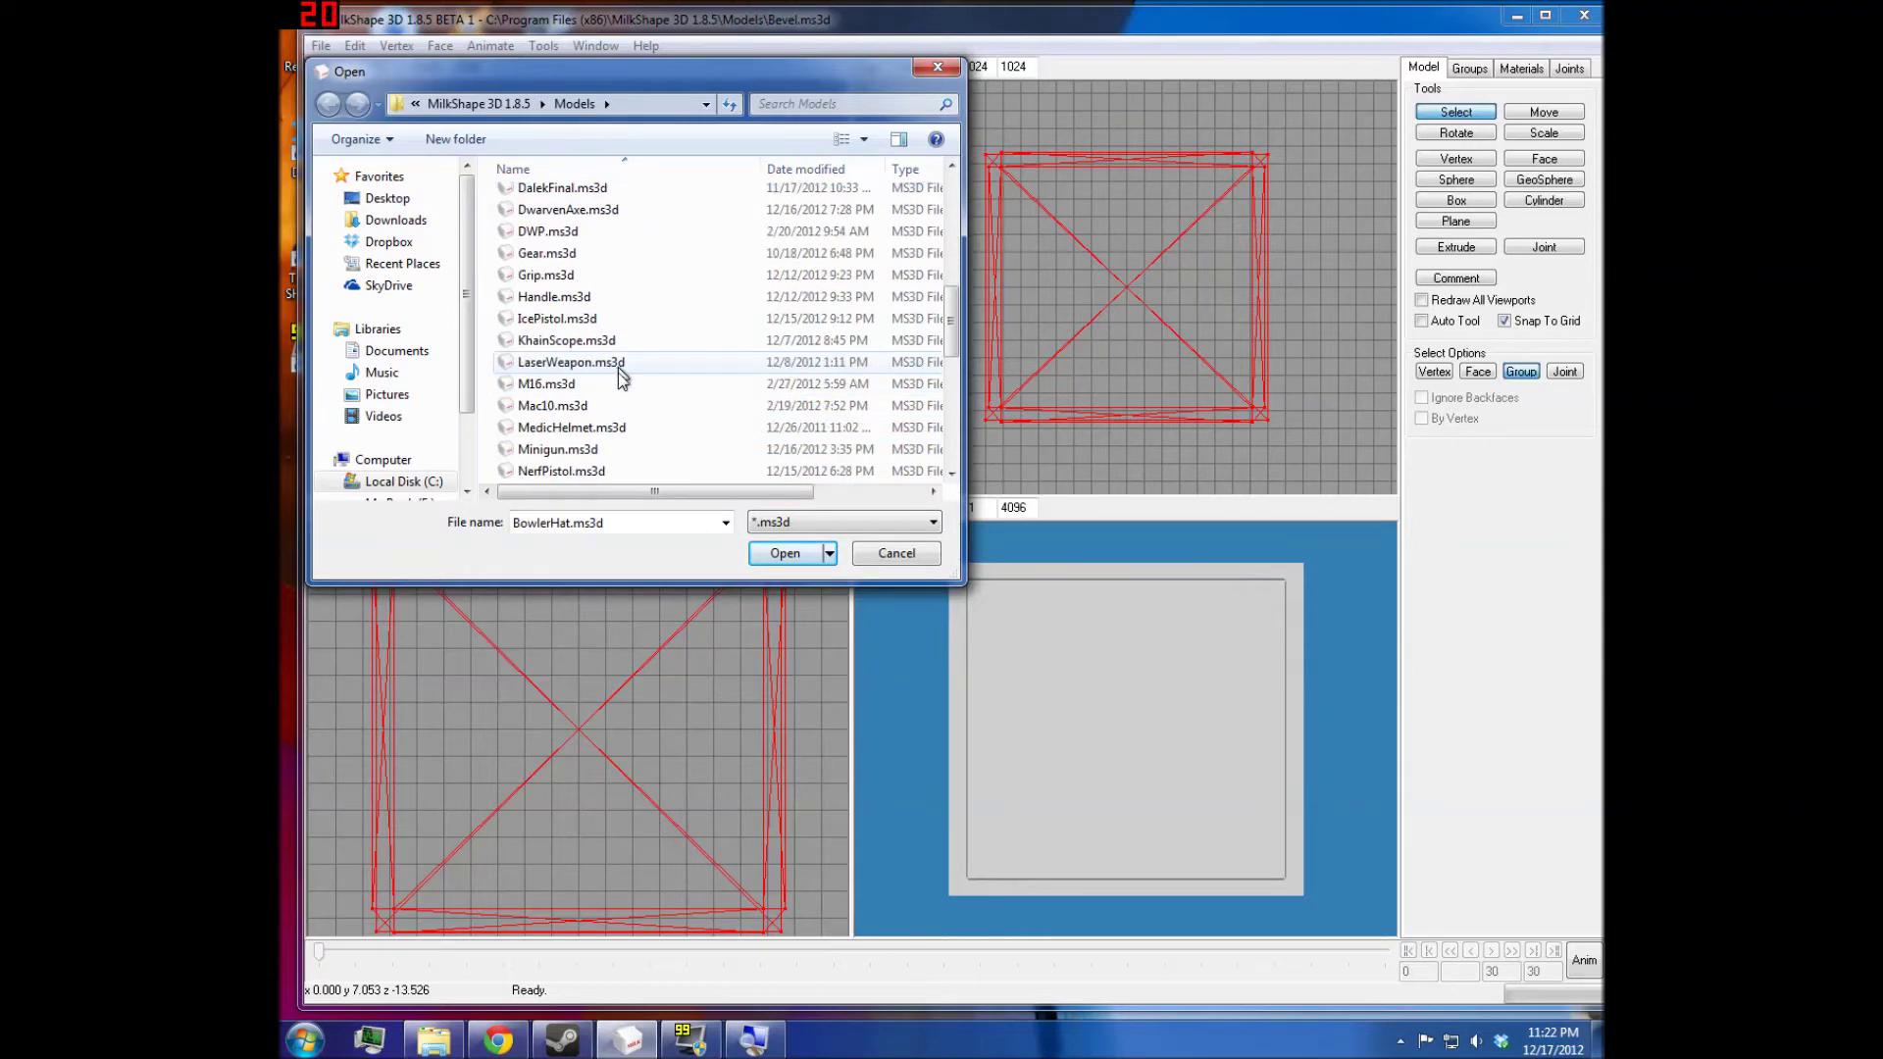
{"action": "left_click", "coordinate": [616, 389]}
{"action": "left_click", "coordinate": [776, 555]}
{"action": "left_click_drag", "start_coordinate": [1028, 669], "coordinate": [1428, 297]}
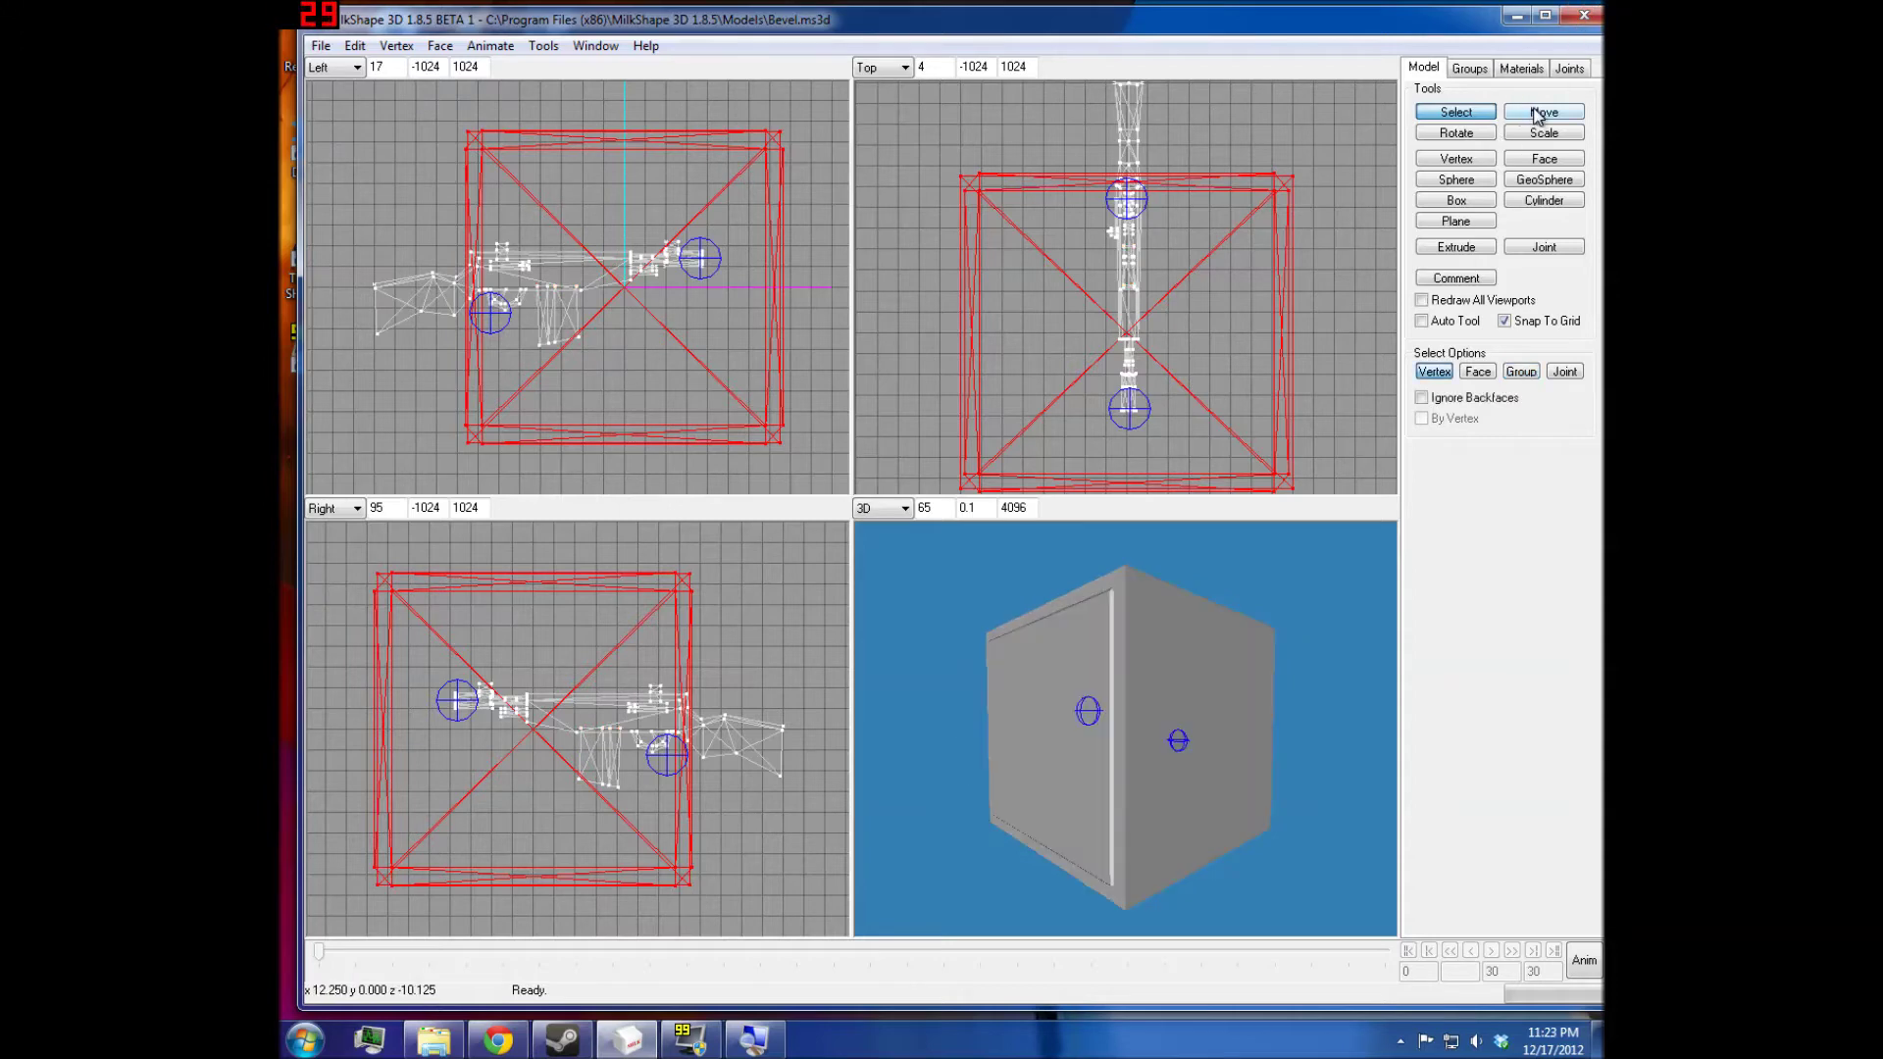
Step: Move the selected bevel block lengthwise away from the merged rifle and view the separated models in 3D
{"action": "left_click", "coordinate": [1534, 109]}
{"action": "left_click_drag", "start_coordinate": [730, 249], "coordinate": [980, 245]}
{"action": "scroll", "coordinate": [1108, 659], "scroll_direction": "down", "scroll_amount": 3}
{"action": "left_click_drag", "start_coordinate": [1172, 653], "coordinate": [966, 610]}
{"action": "scroll", "coordinate": [1364, 723], "scroll_direction": "up", "scroll_amount": 3}
Step: Start a new empty model without saving the merged bevel and rifle scene
{"action": "left_click", "coordinate": [321, 45]}
{"action": "left_click", "coordinate": [333, 67]}
{"action": "left_click", "coordinate": [974, 588]}
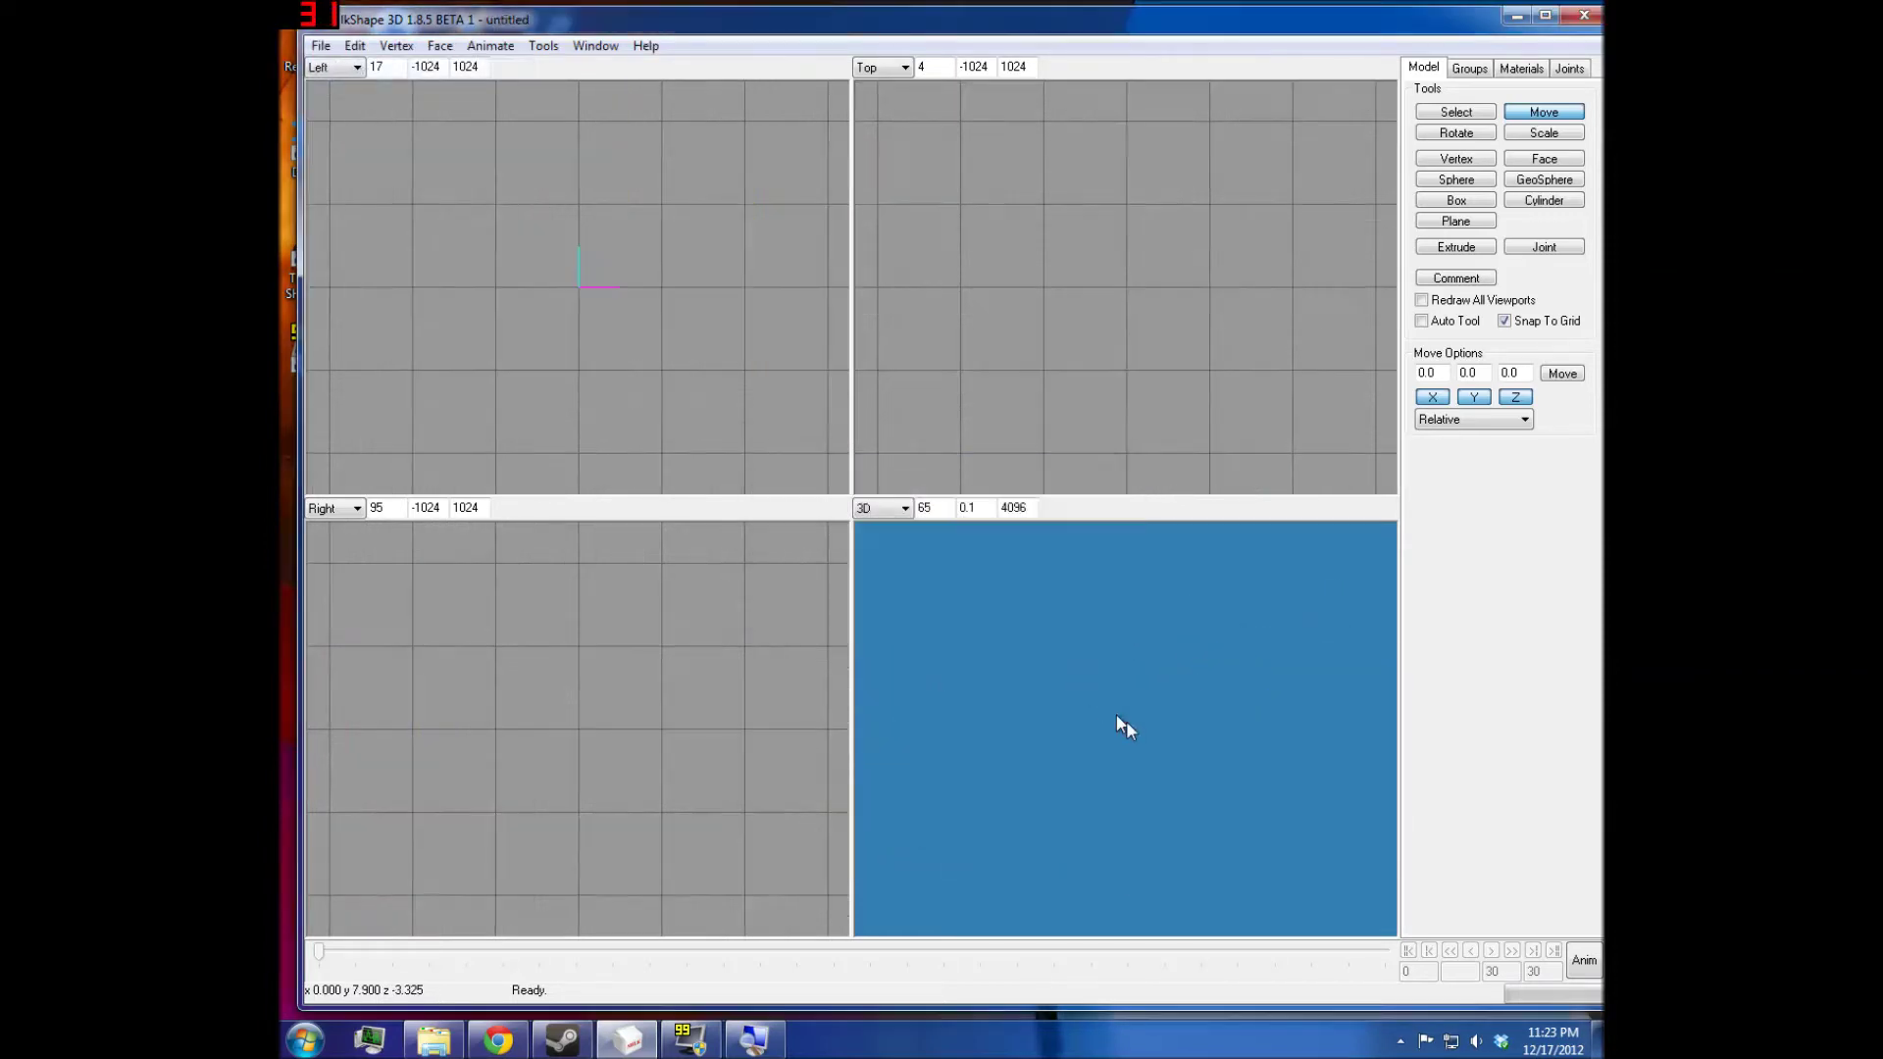
{"action": "left_click", "coordinate": [322, 46]}
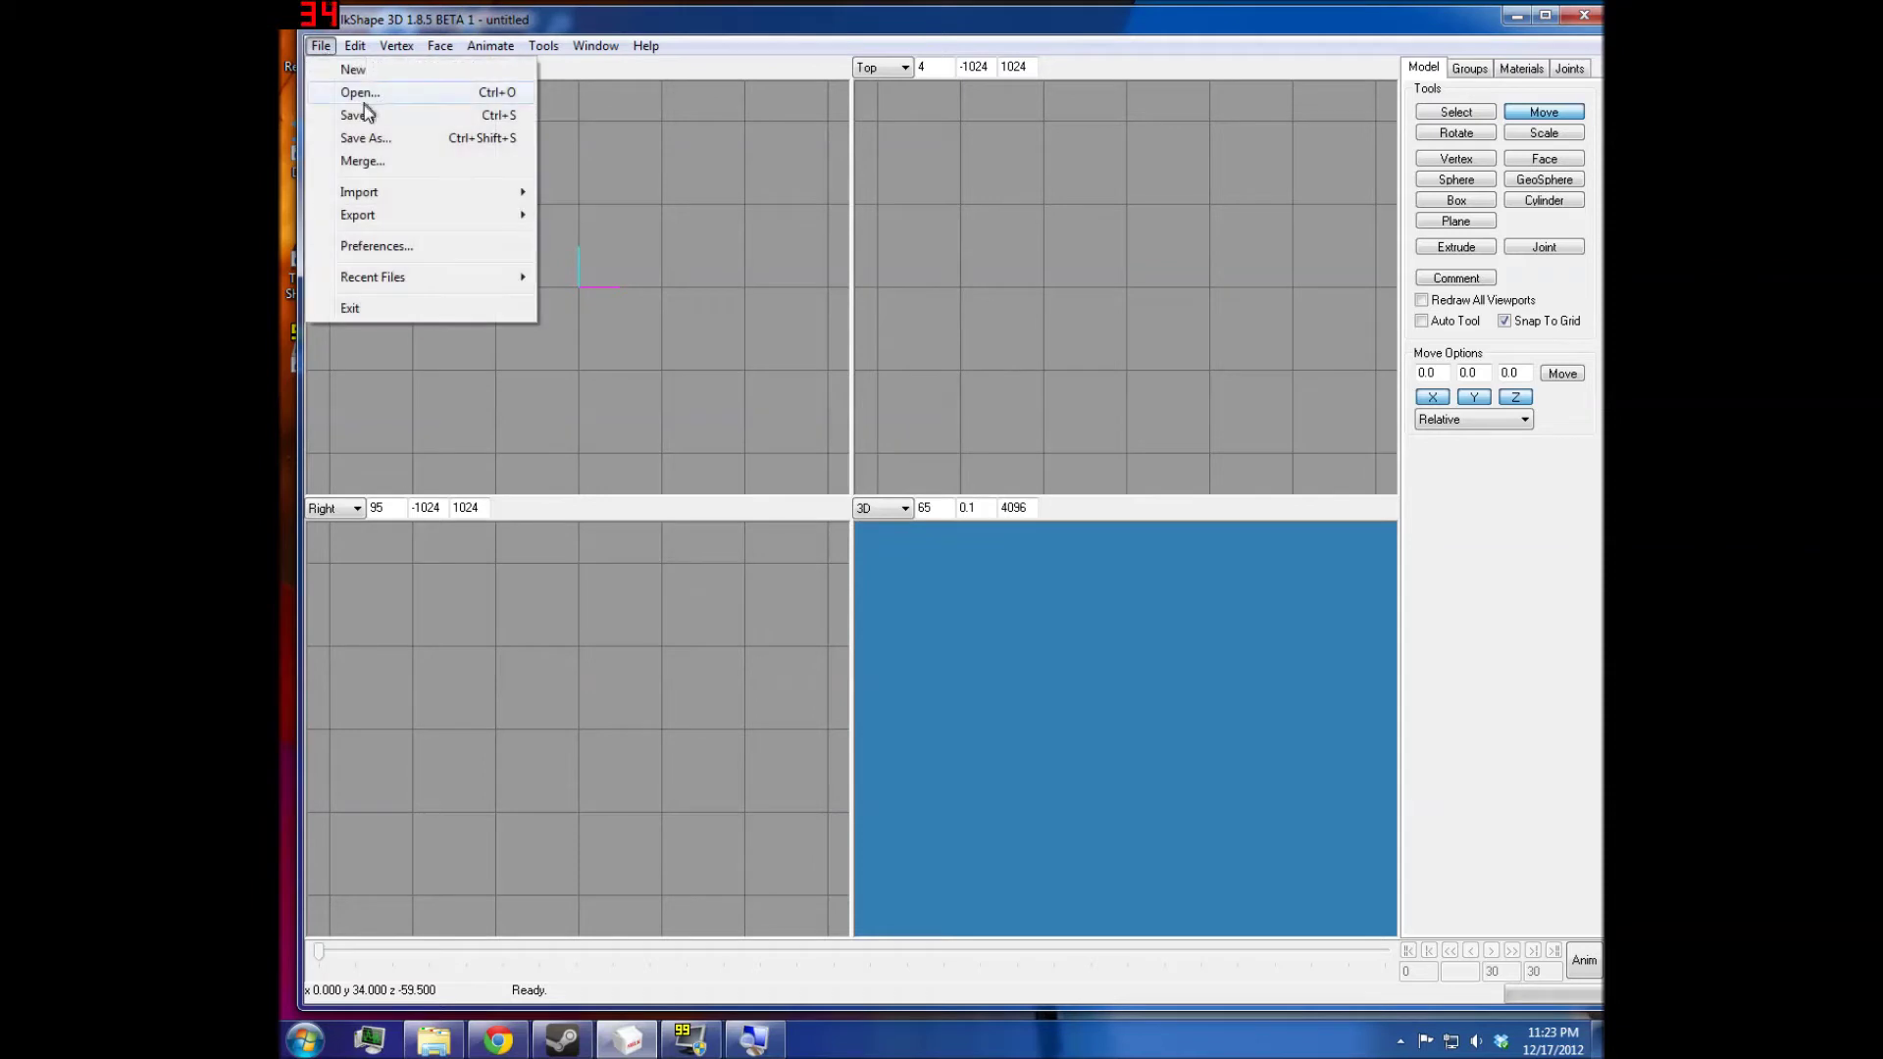
{"action": "left_click", "coordinate": [569, 350]}
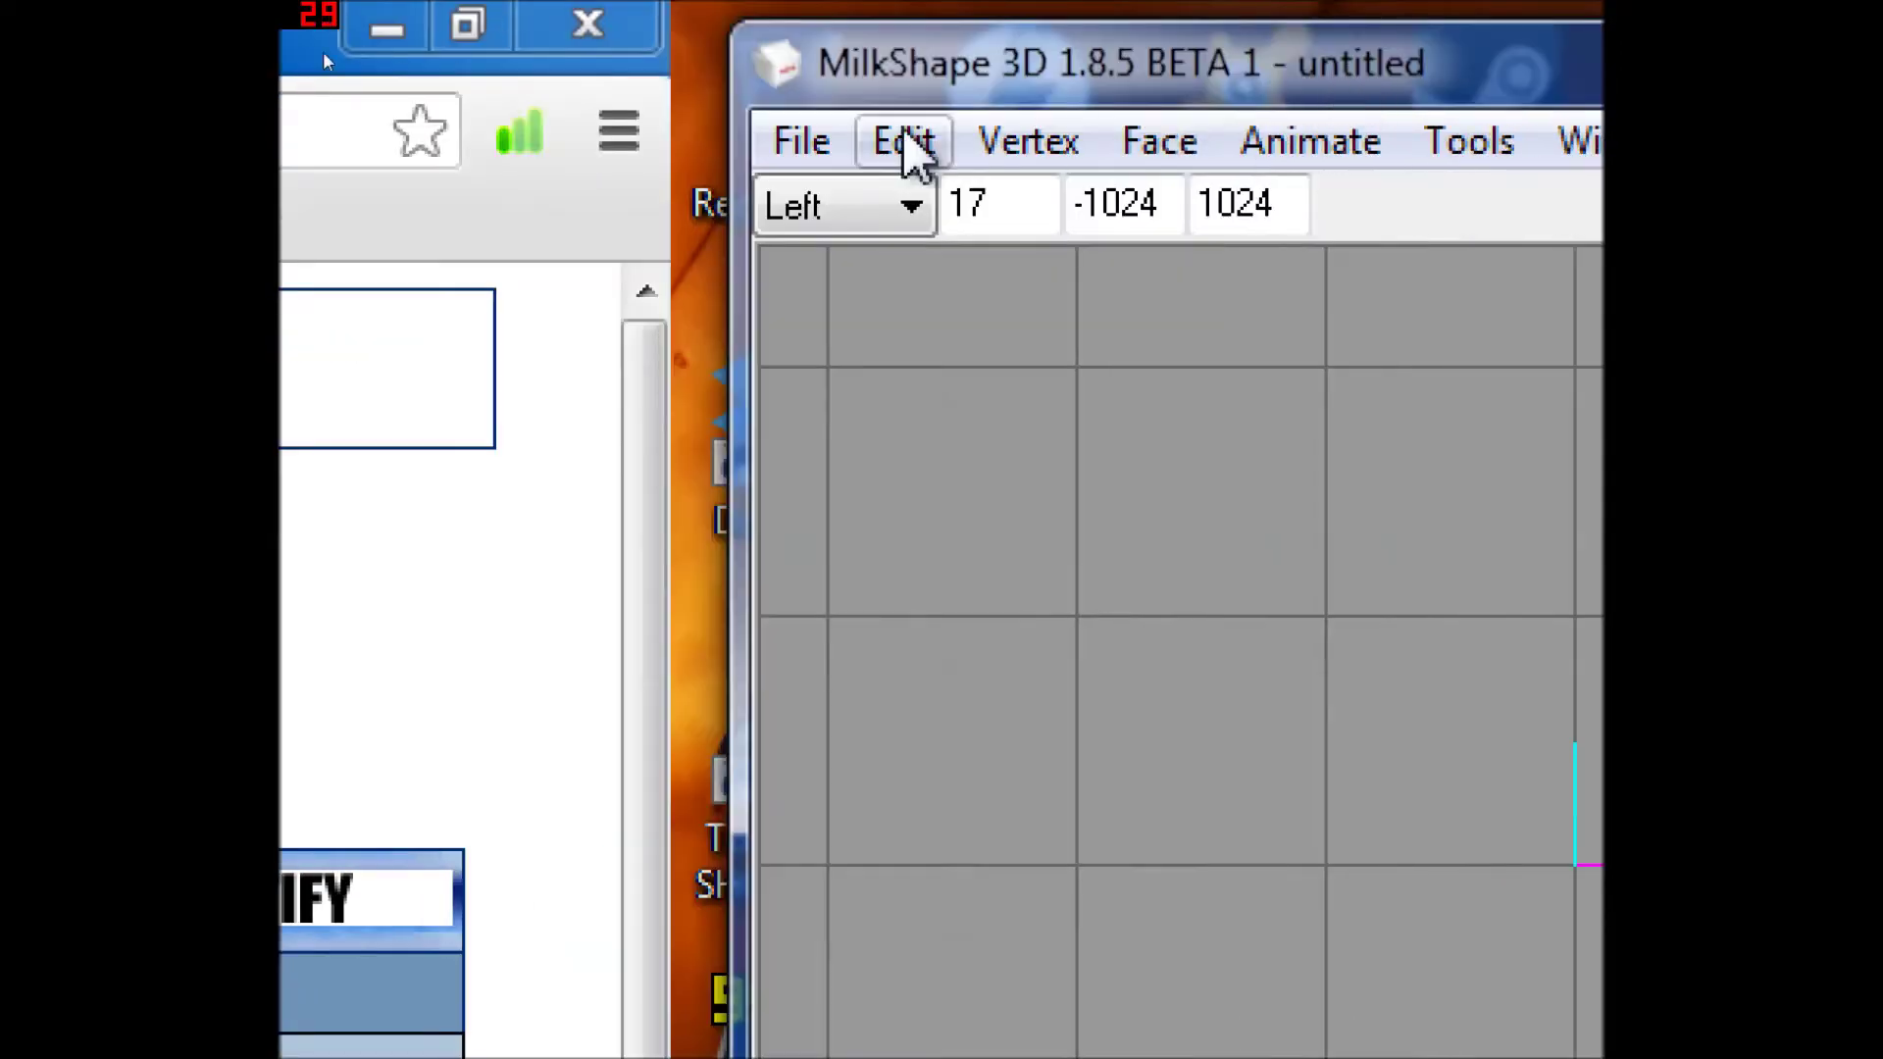
{"action": "left_click", "coordinate": [804, 143]}
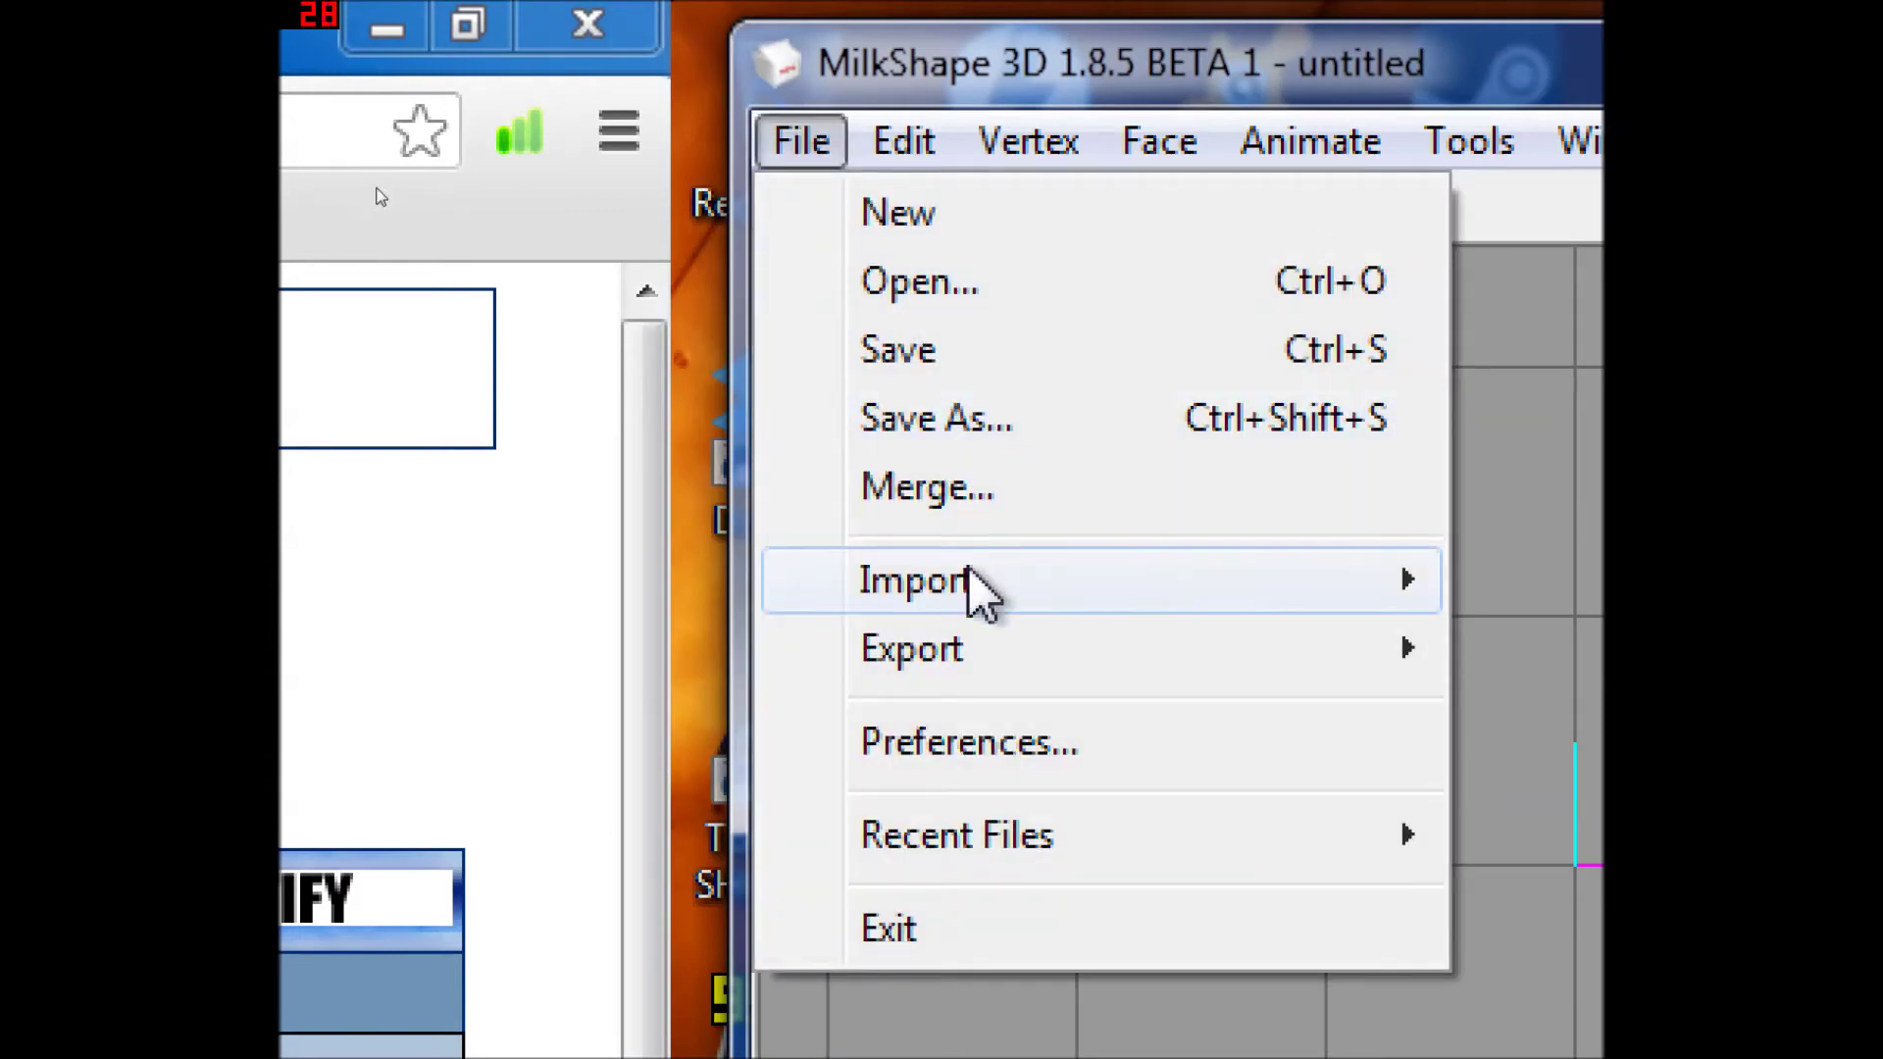
{"action": "mouse_move", "coordinate": [971, 588]}
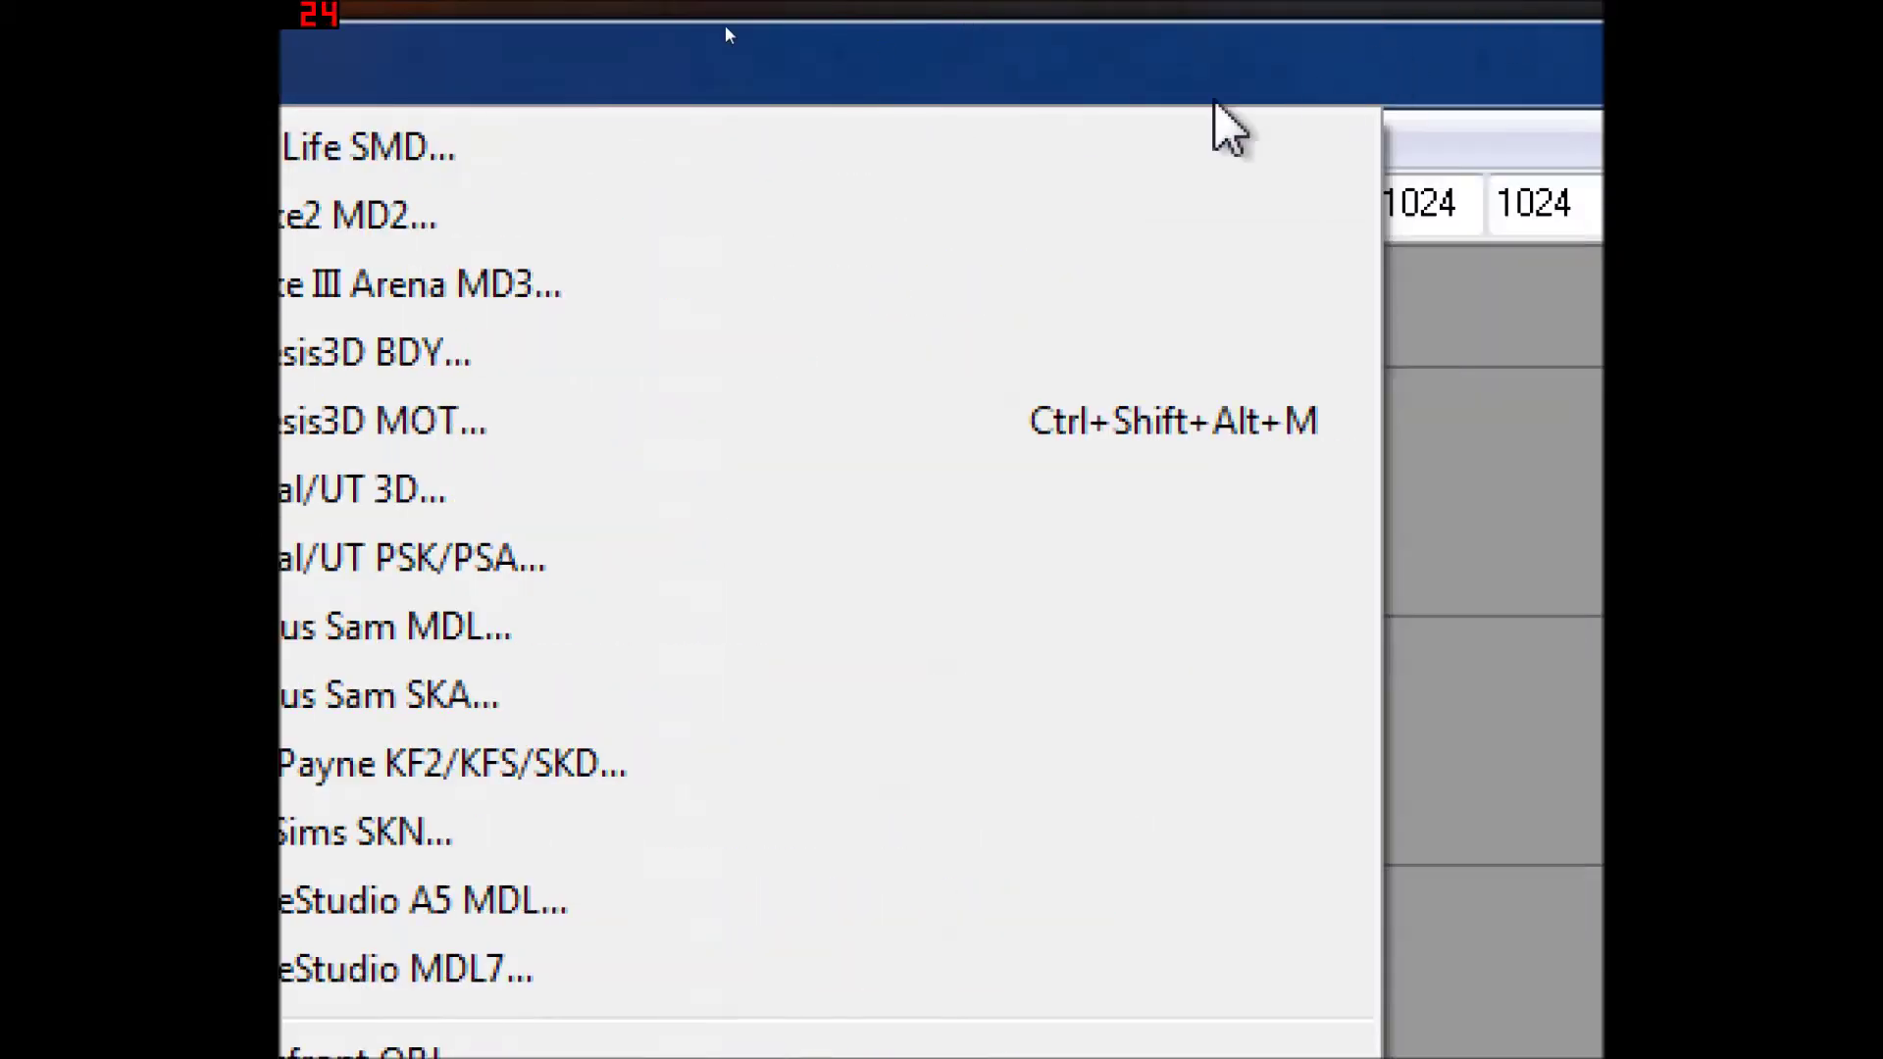
{"action": "mouse_move", "coordinate": [315, 139]}
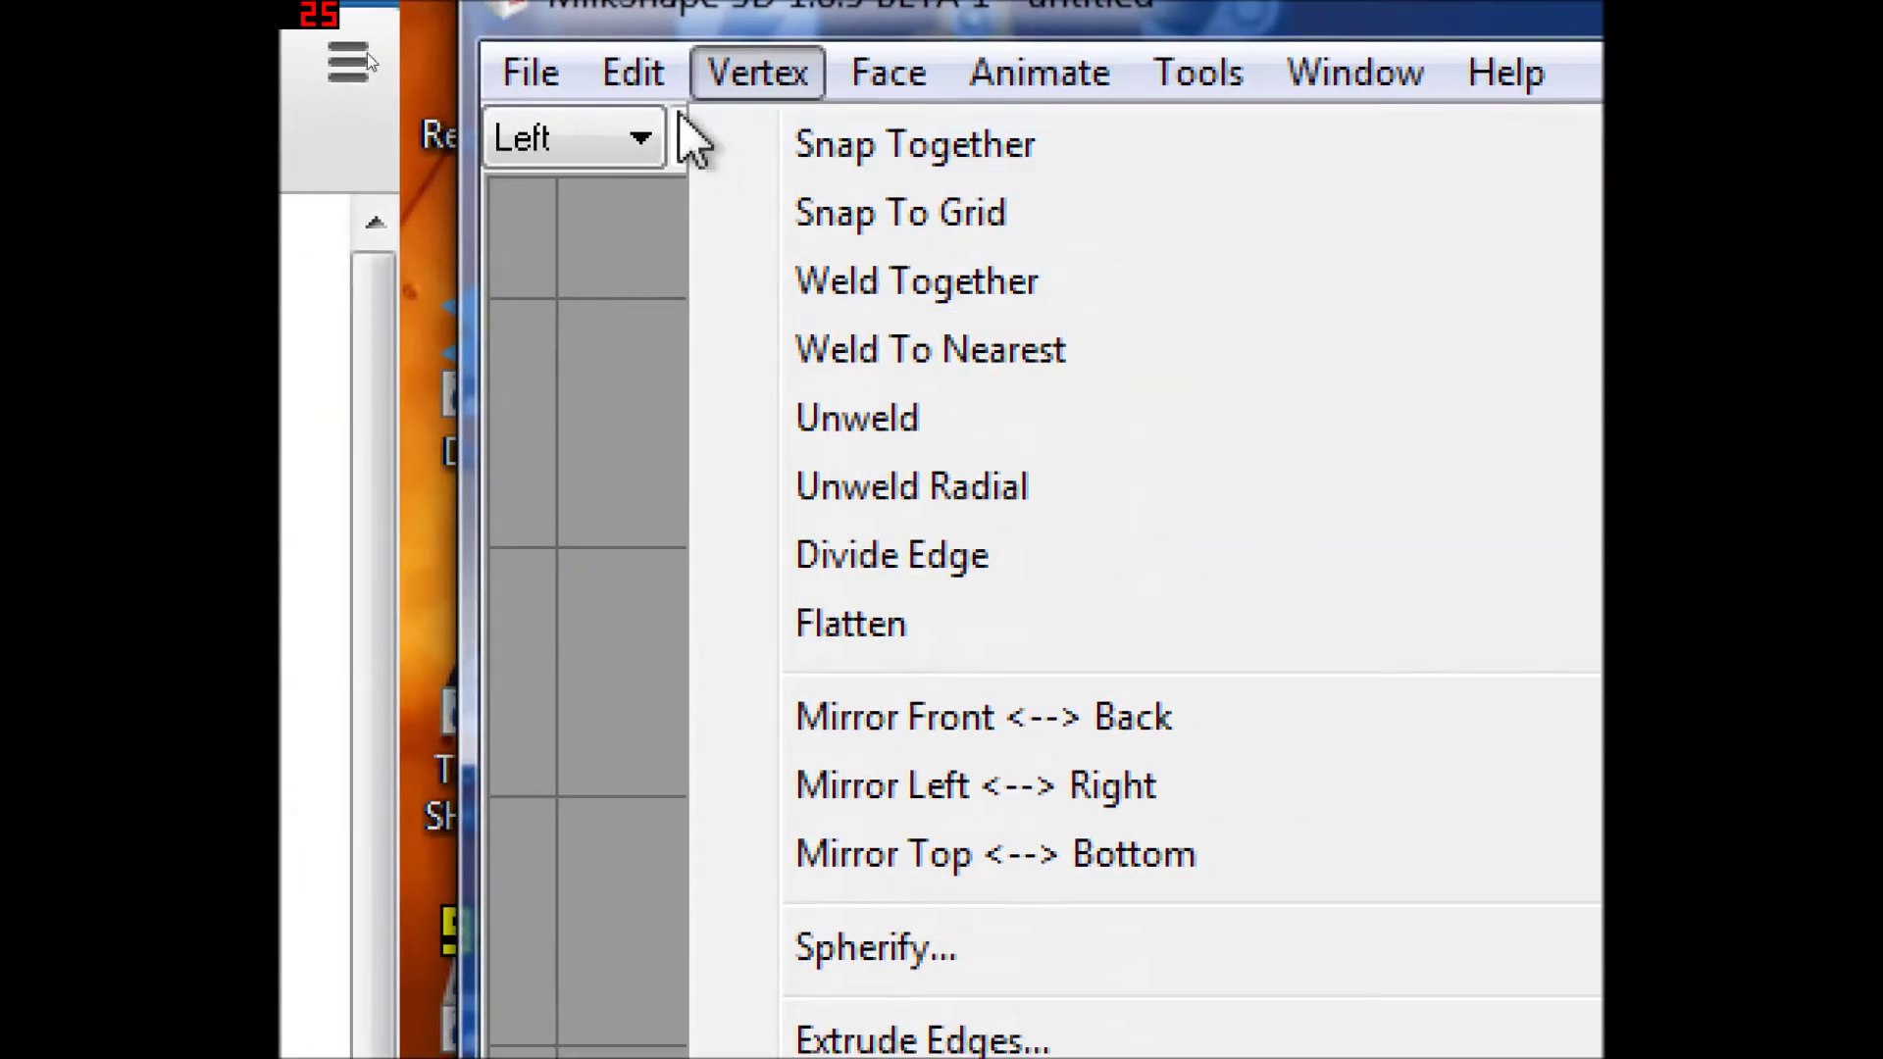
{"action": "mouse_move", "coordinate": [931, 140]}
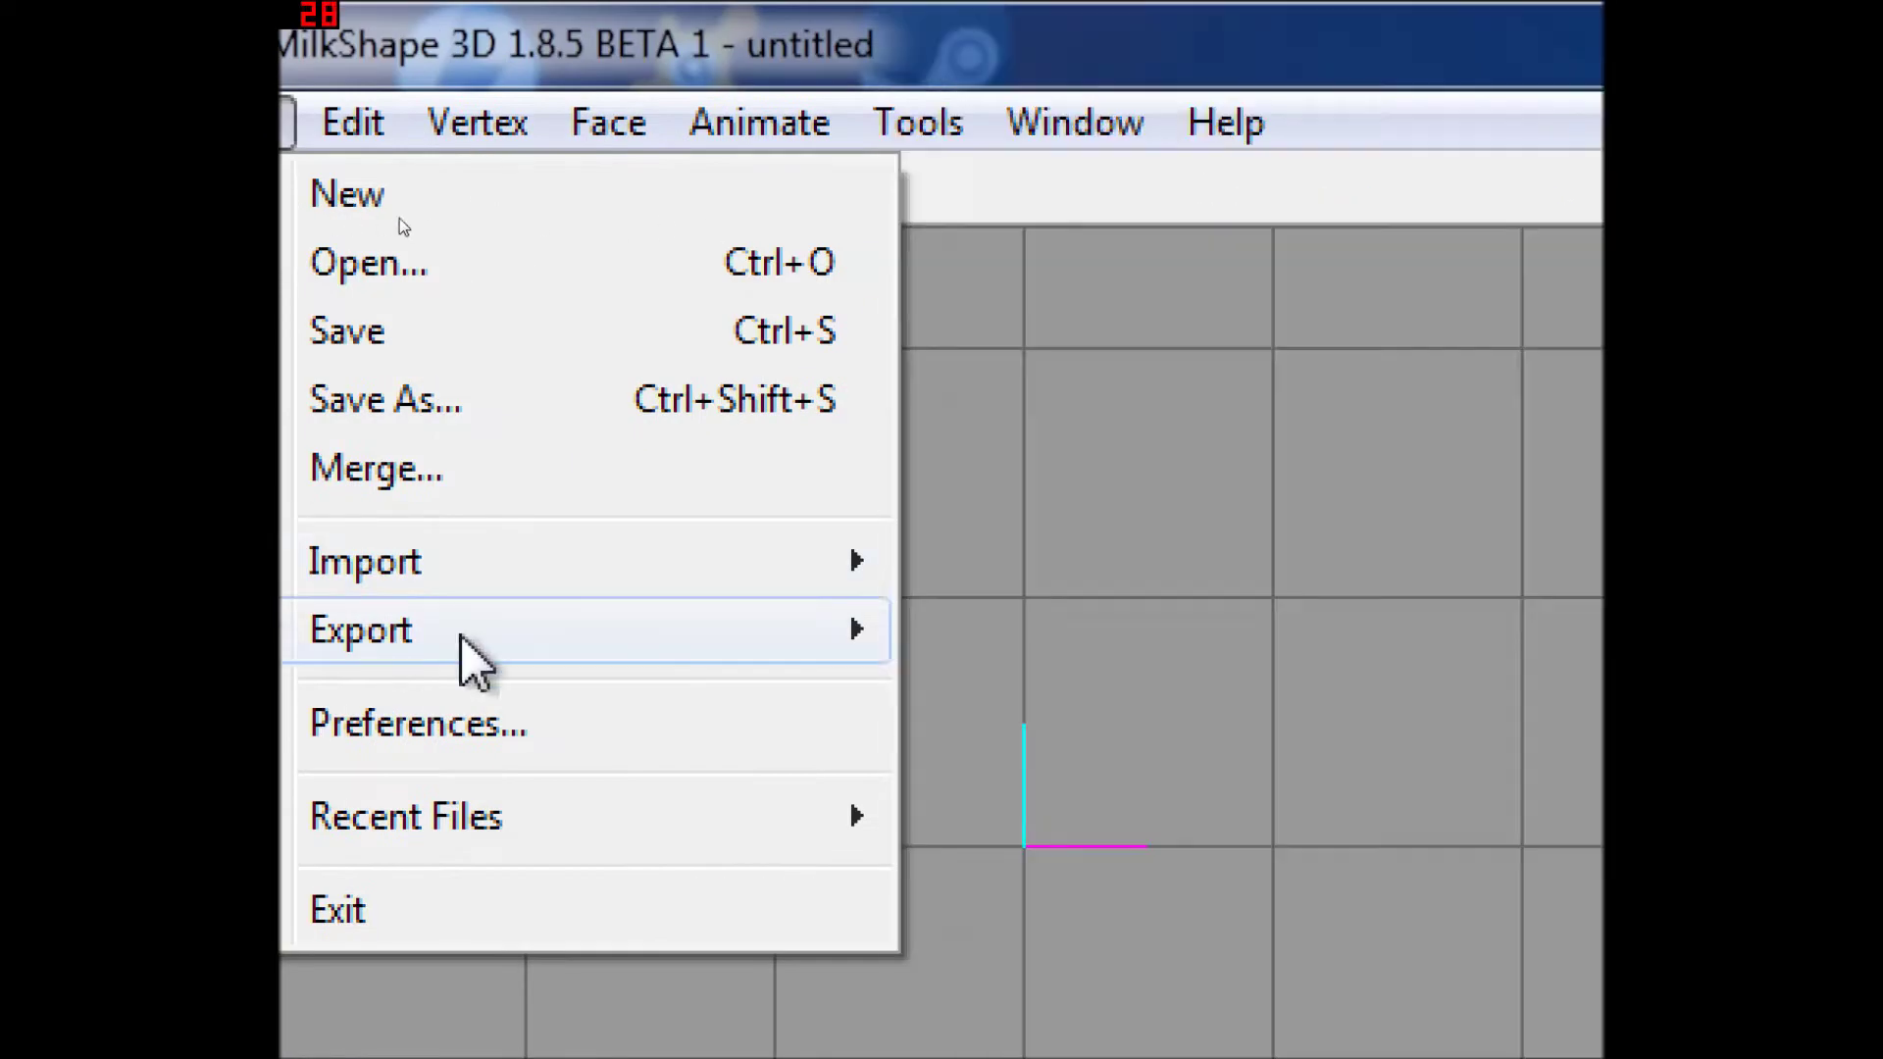
Step: Set the perspective viewport background in the preferences to brown (red 128, green 64, blue 0)
{"action": "left_click", "coordinate": [527, 738]}
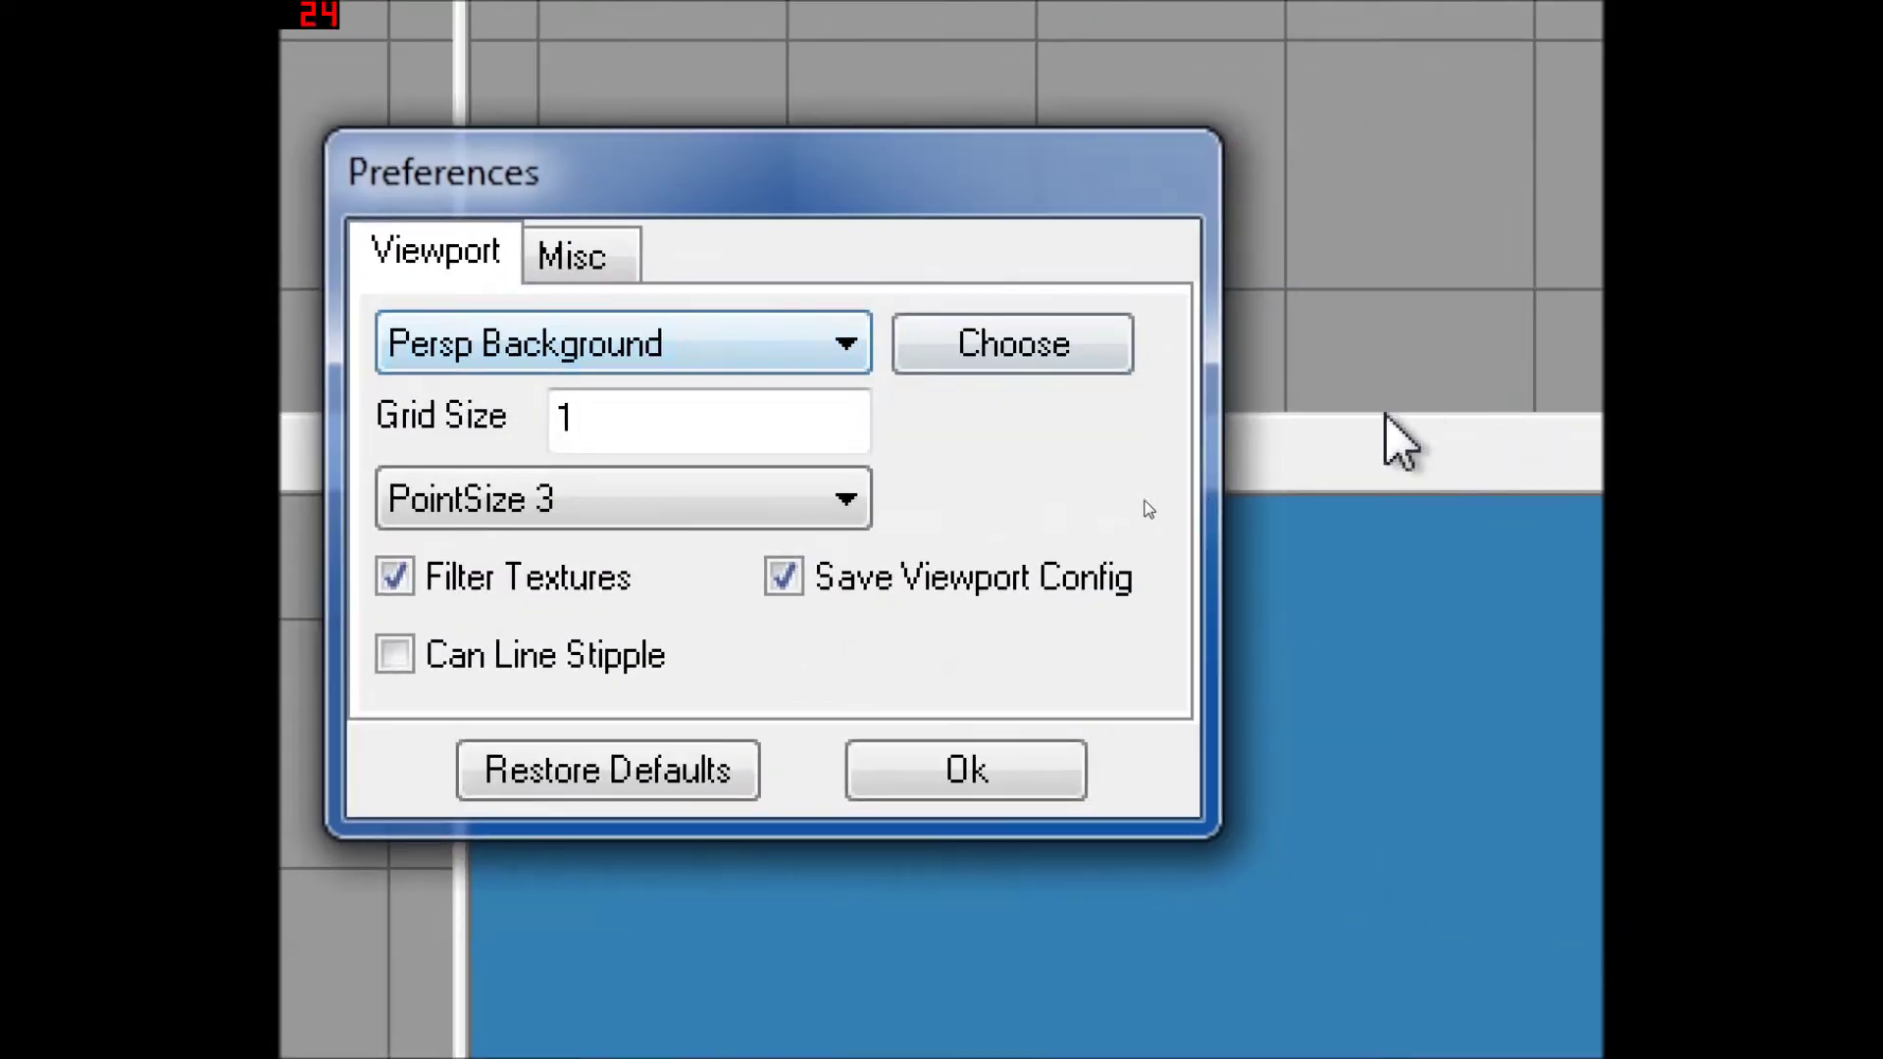
{"action": "left_click", "coordinate": [1532, 404]}
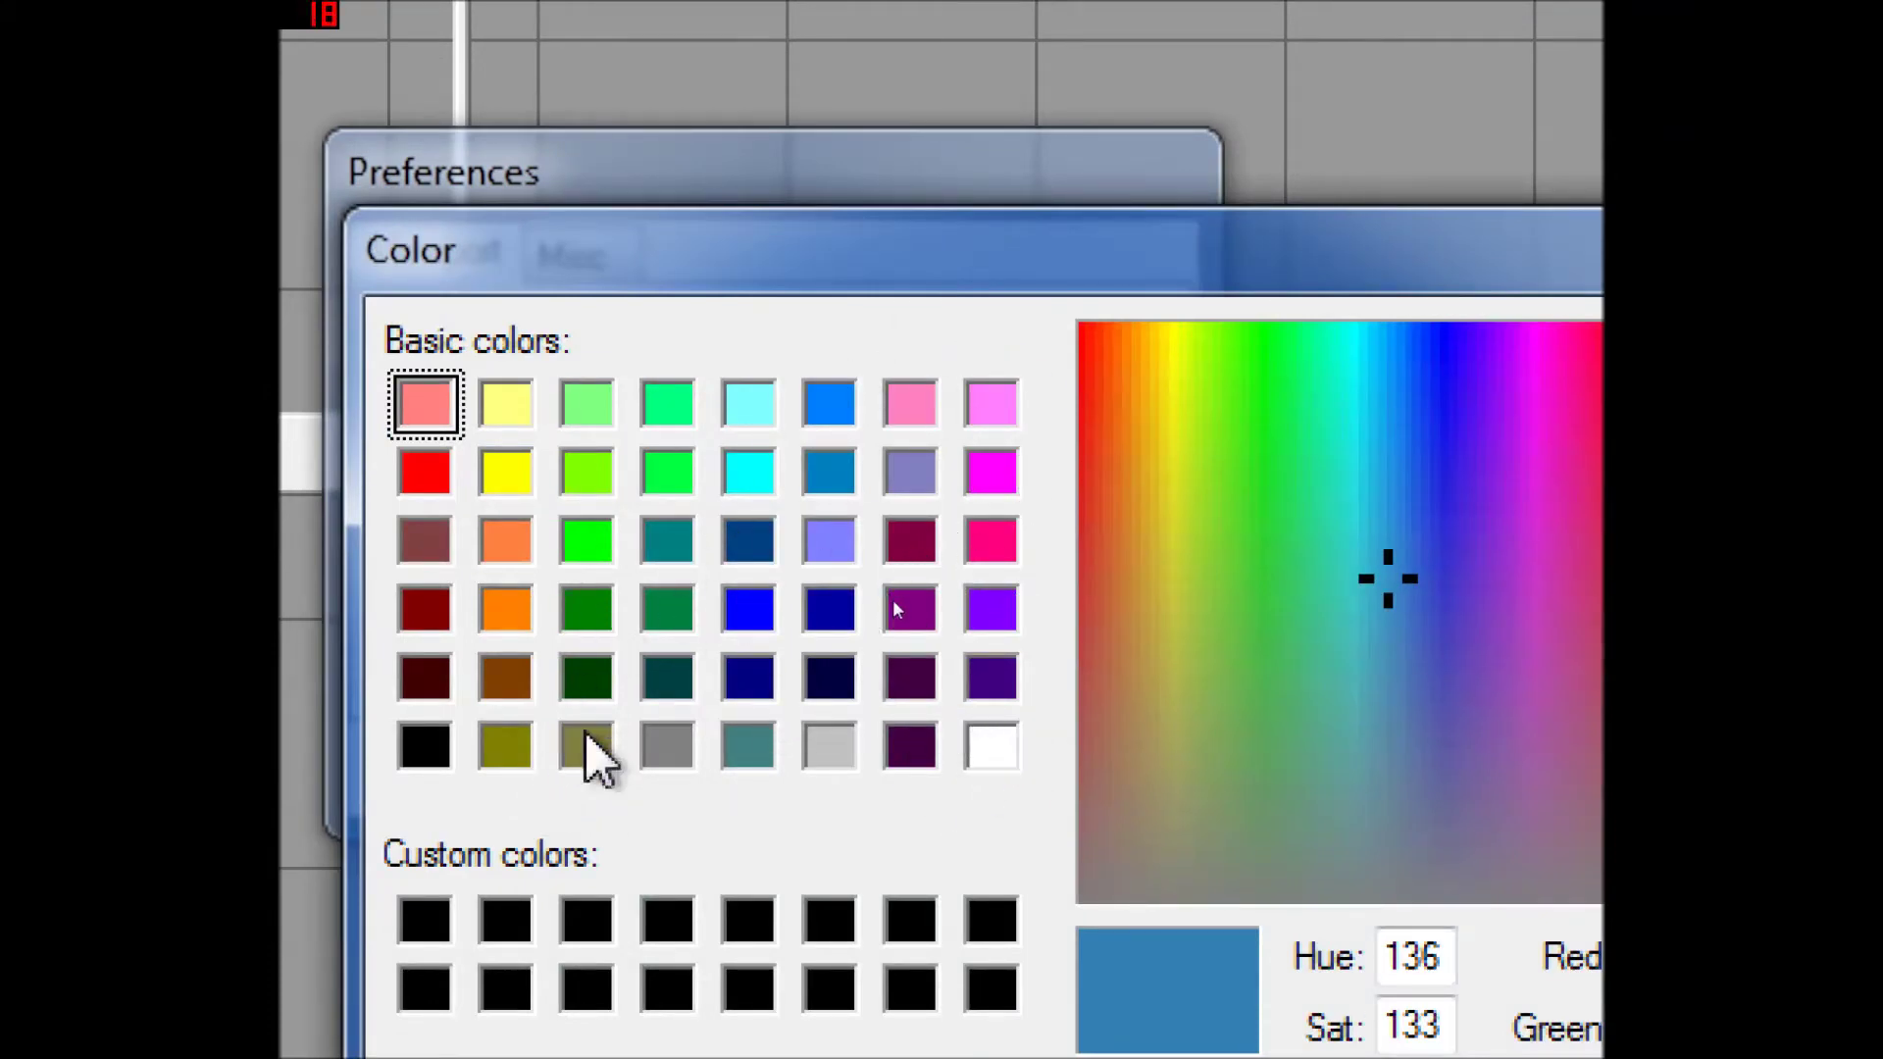
{"action": "left_click", "coordinate": [505, 677]}
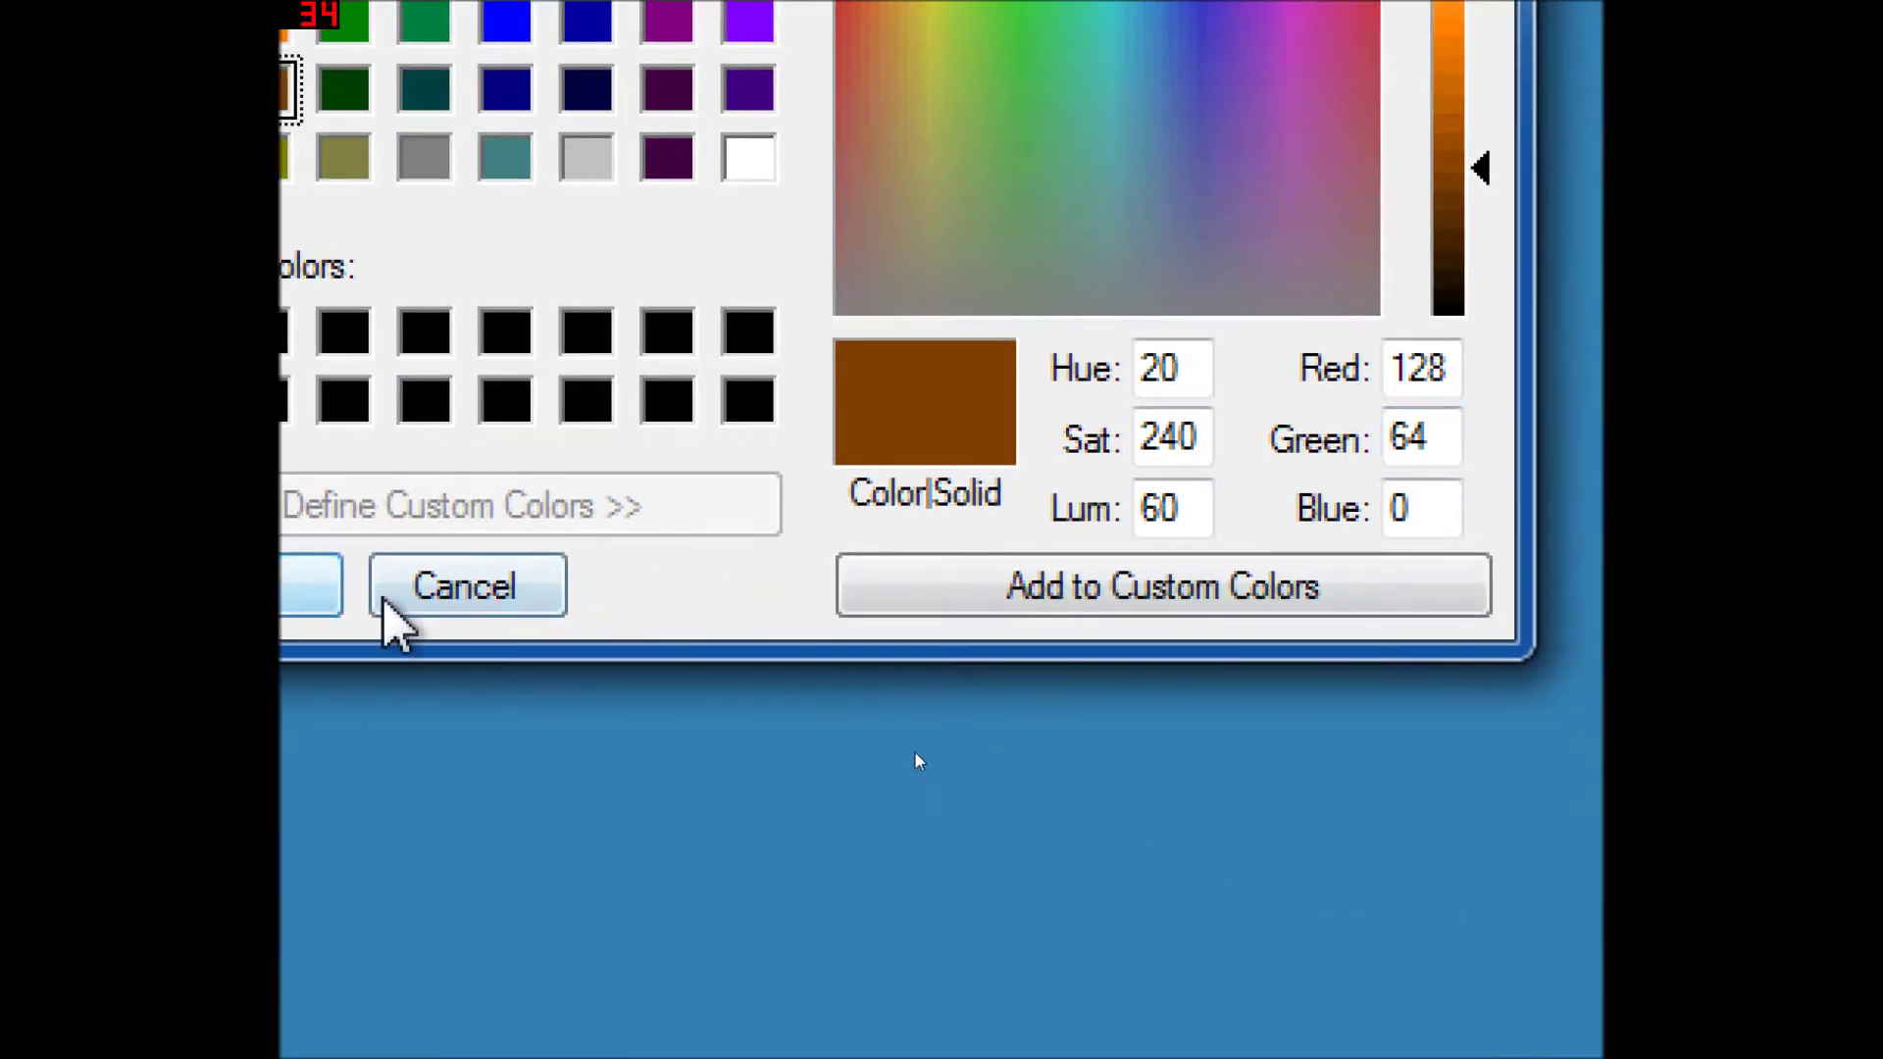
{"action": "left_click", "coordinate": [309, 598]}
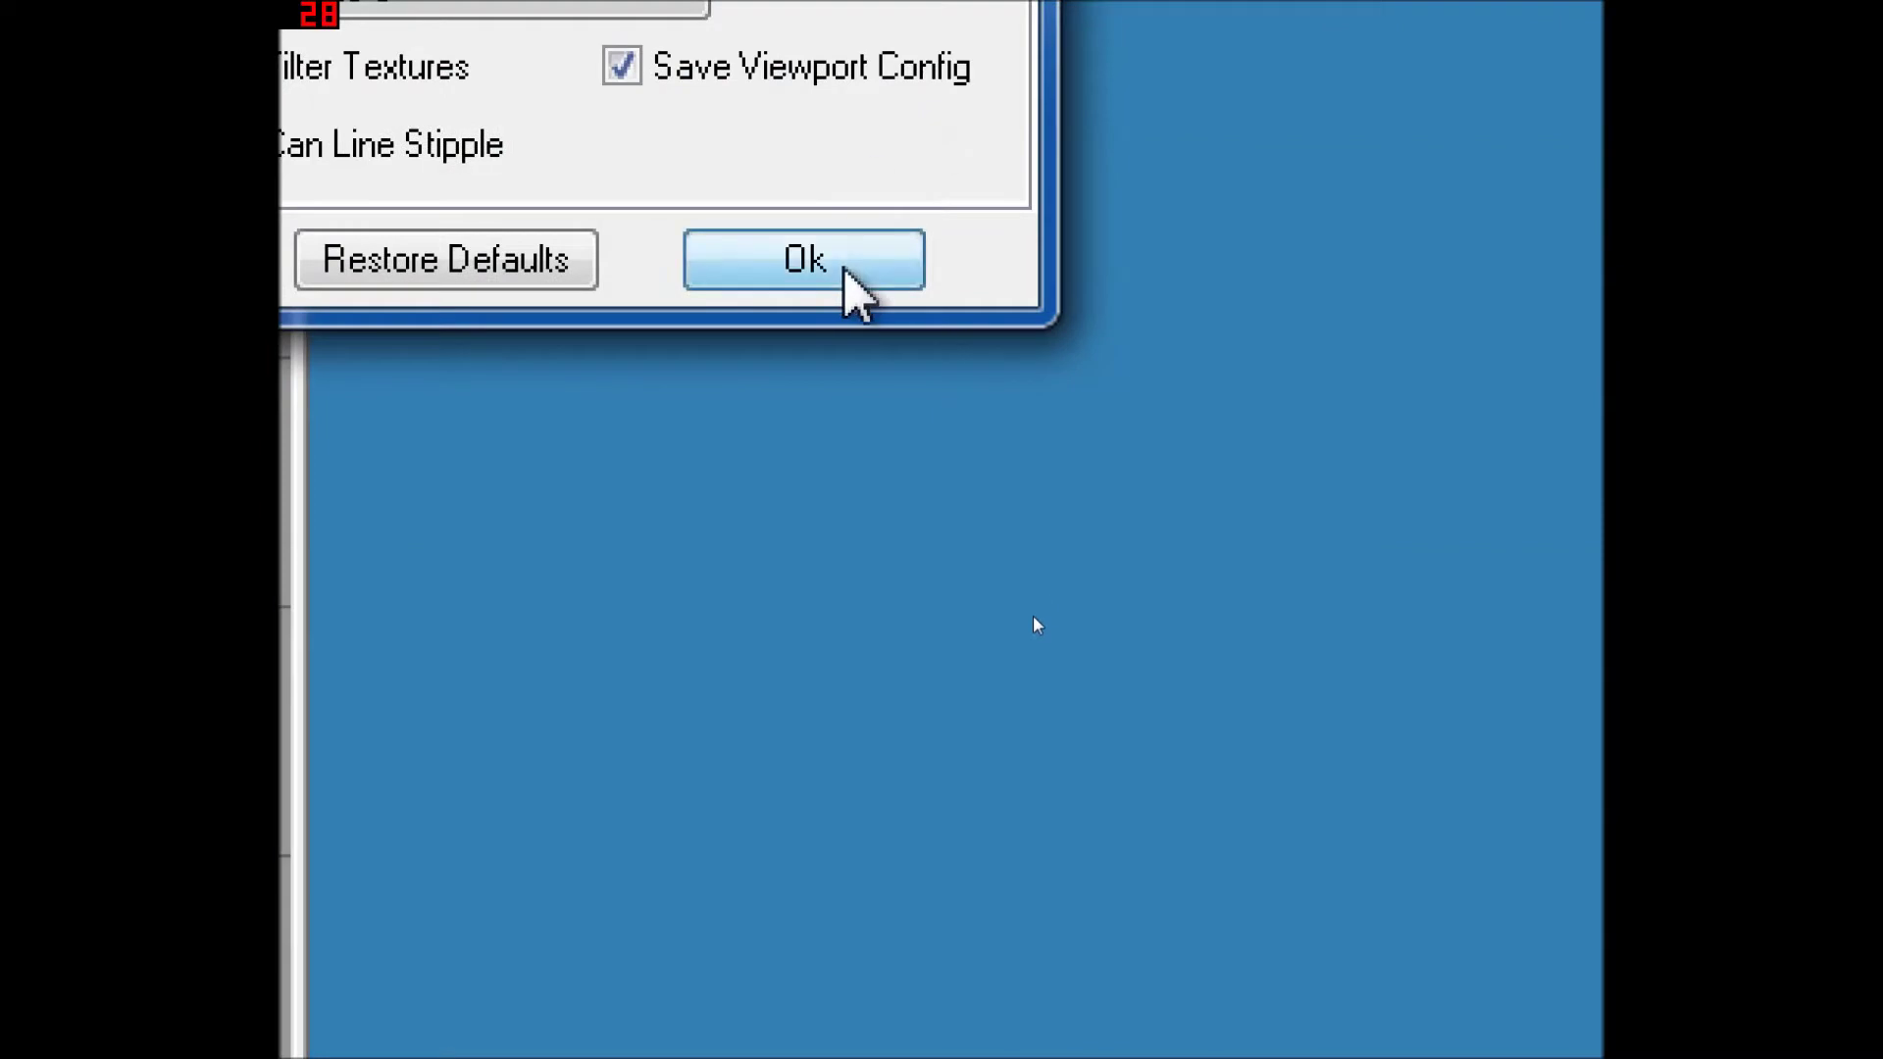
{"action": "left_click", "coordinate": [809, 257]}
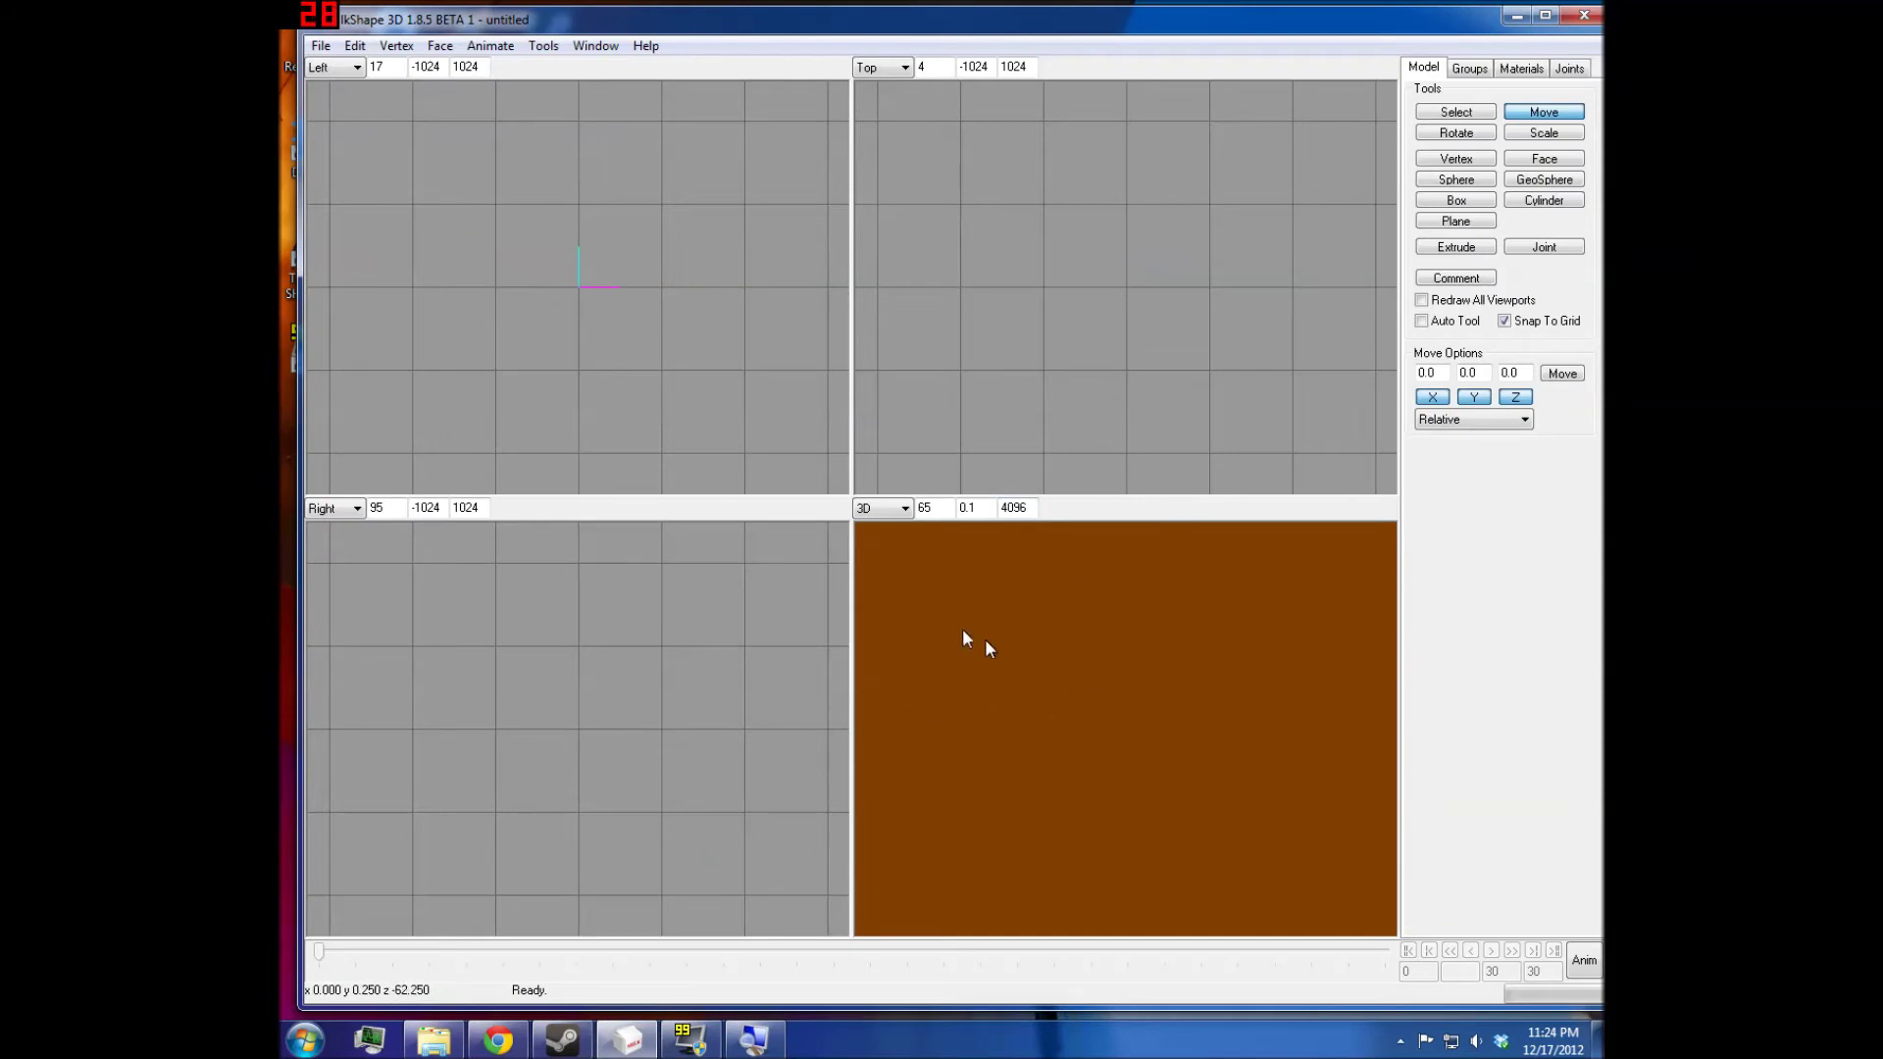
Step: Change the perspective viewport background in the preferences to the bright blue basic color
{"action": "left_click", "coordinate": [314, 46]}
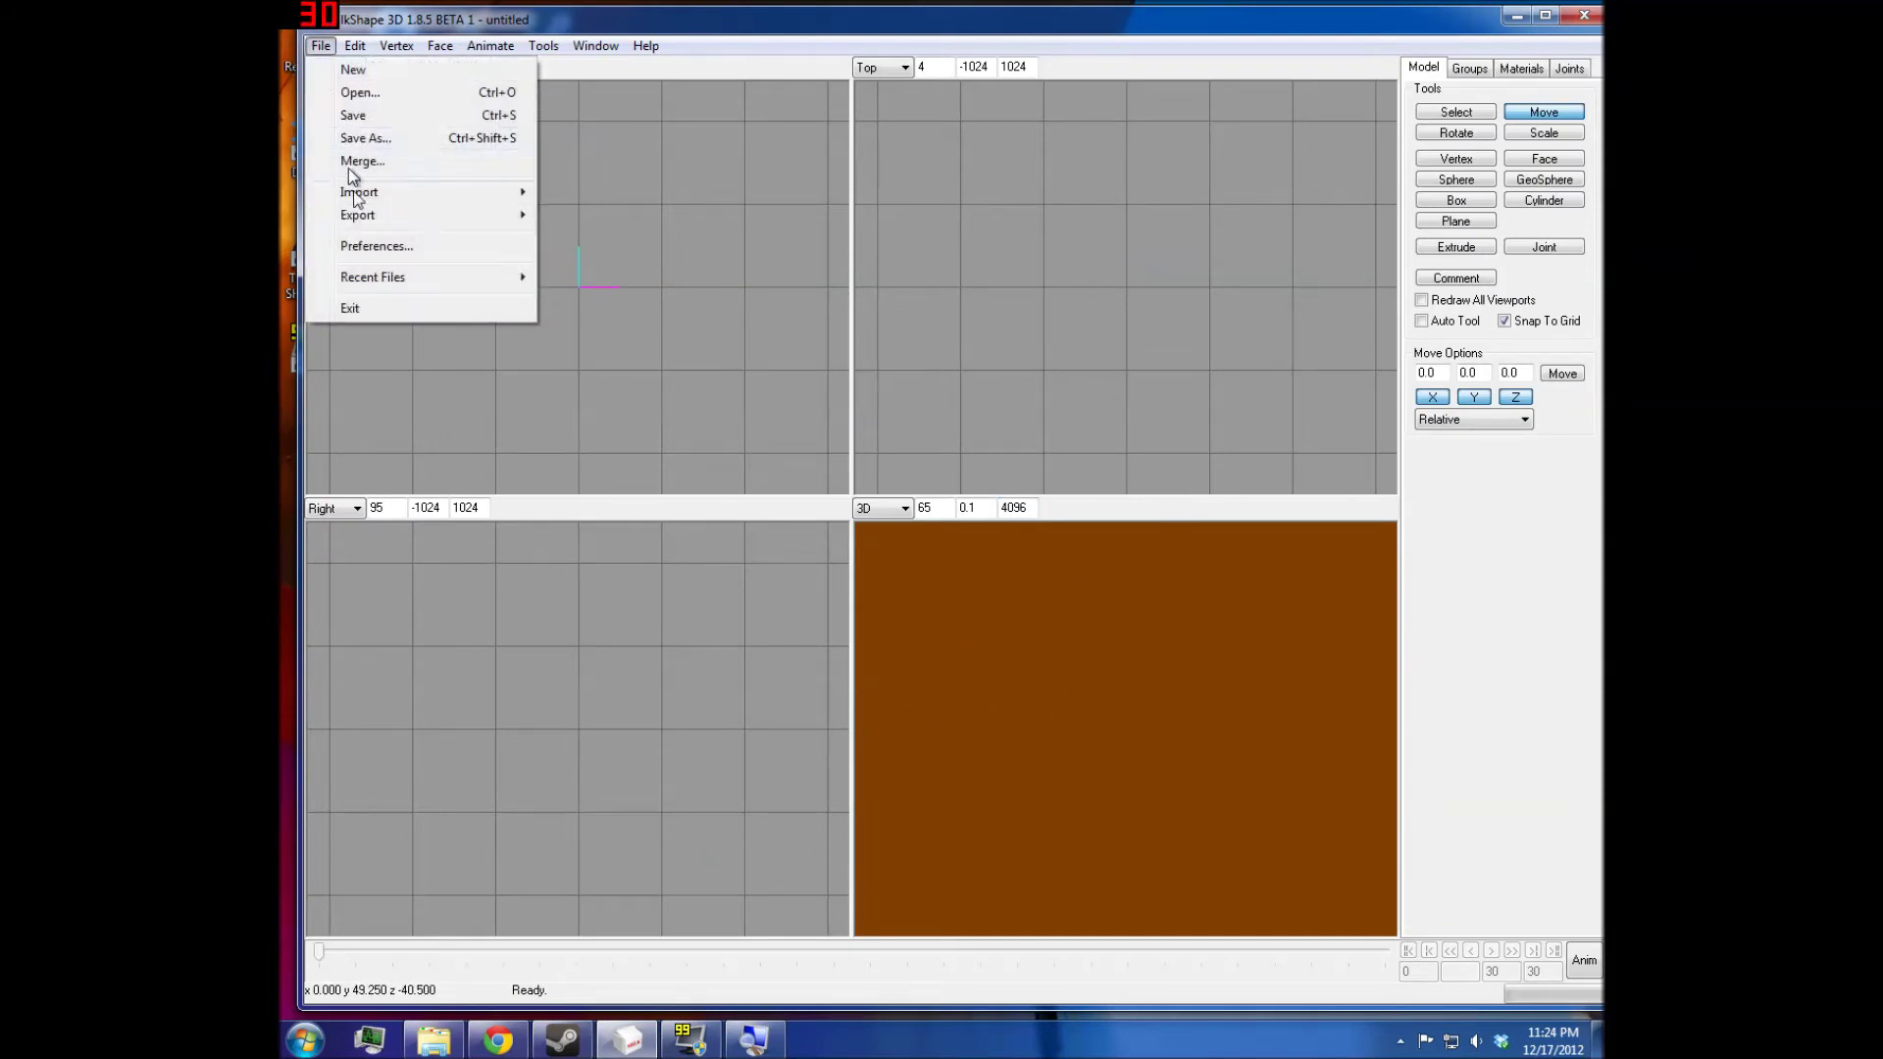
{"action": "left_click", "coordinate": [368, 247]}
{"action": "left_click", "coordinate": [1025, 477]}
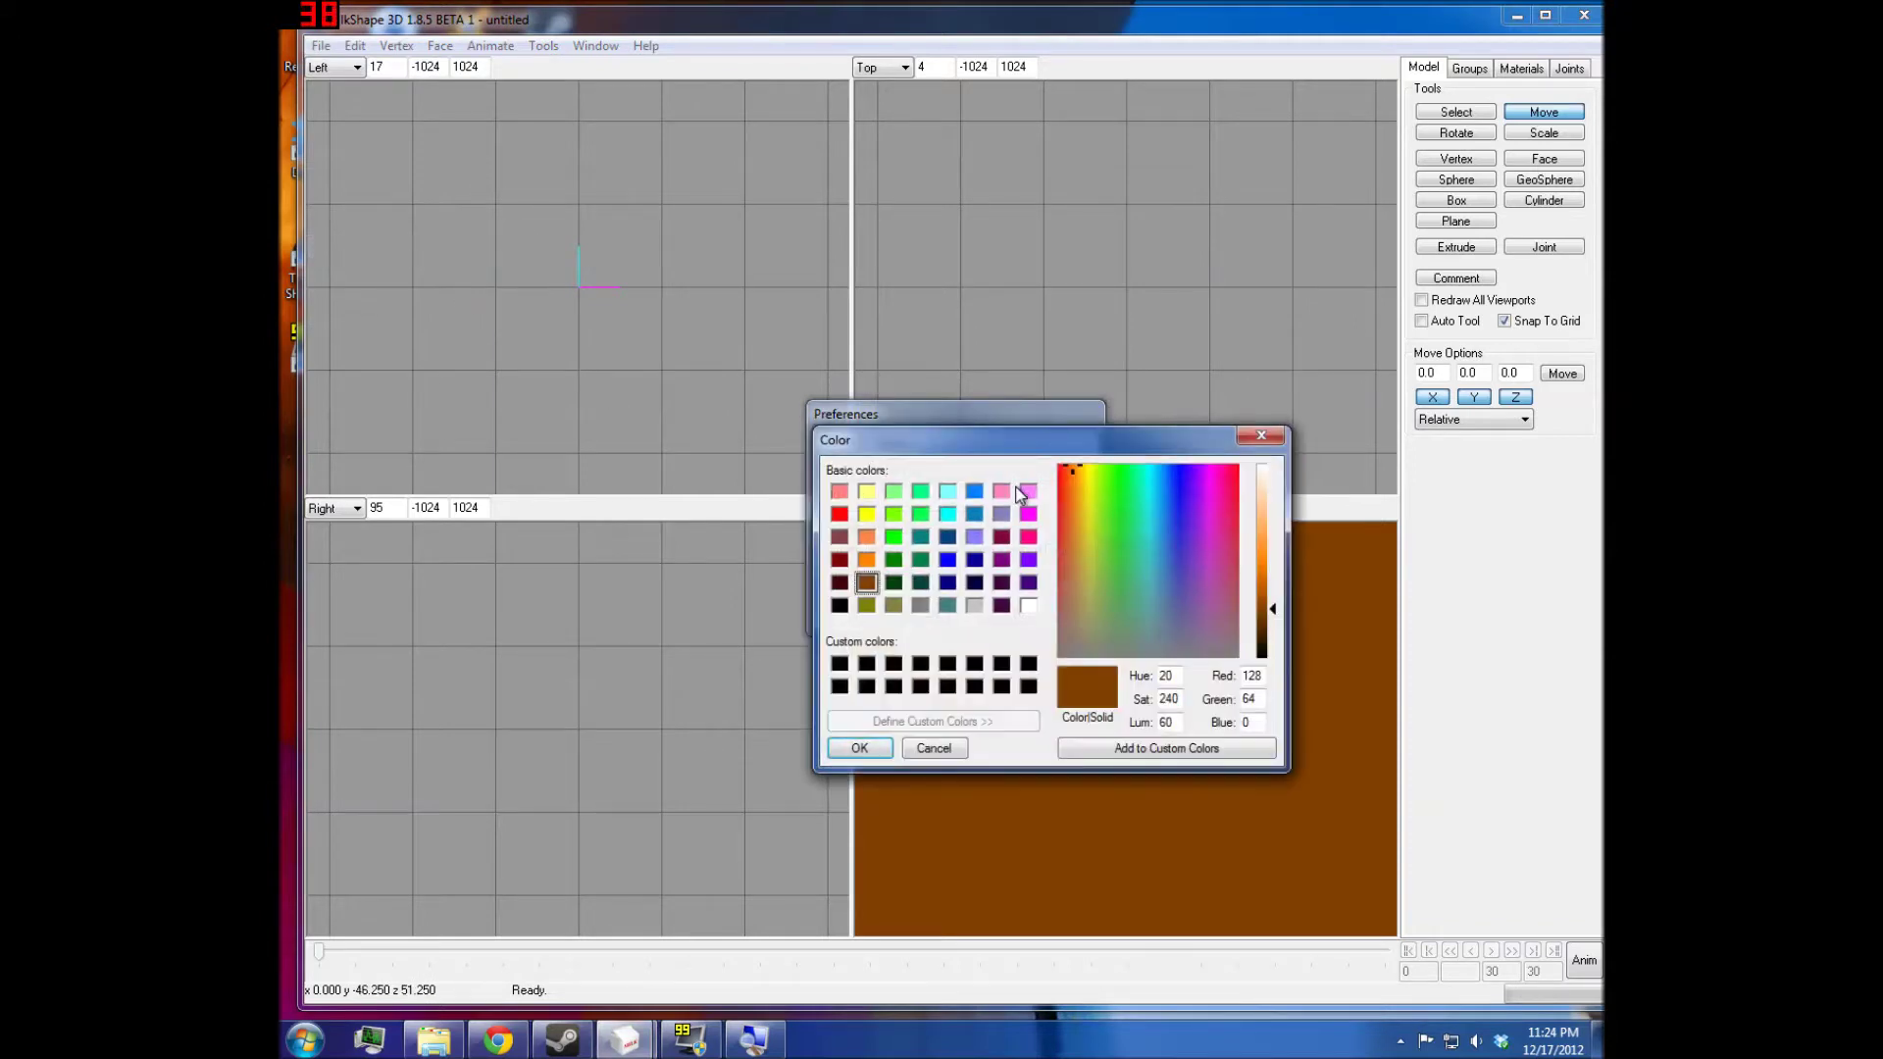
{"action": "left_click", "coordinate": [974, 492]}
{"action": "left_click", "coordinate": [860, 747]}
{"action": "left_click", "coordinate": [1009, 613]}
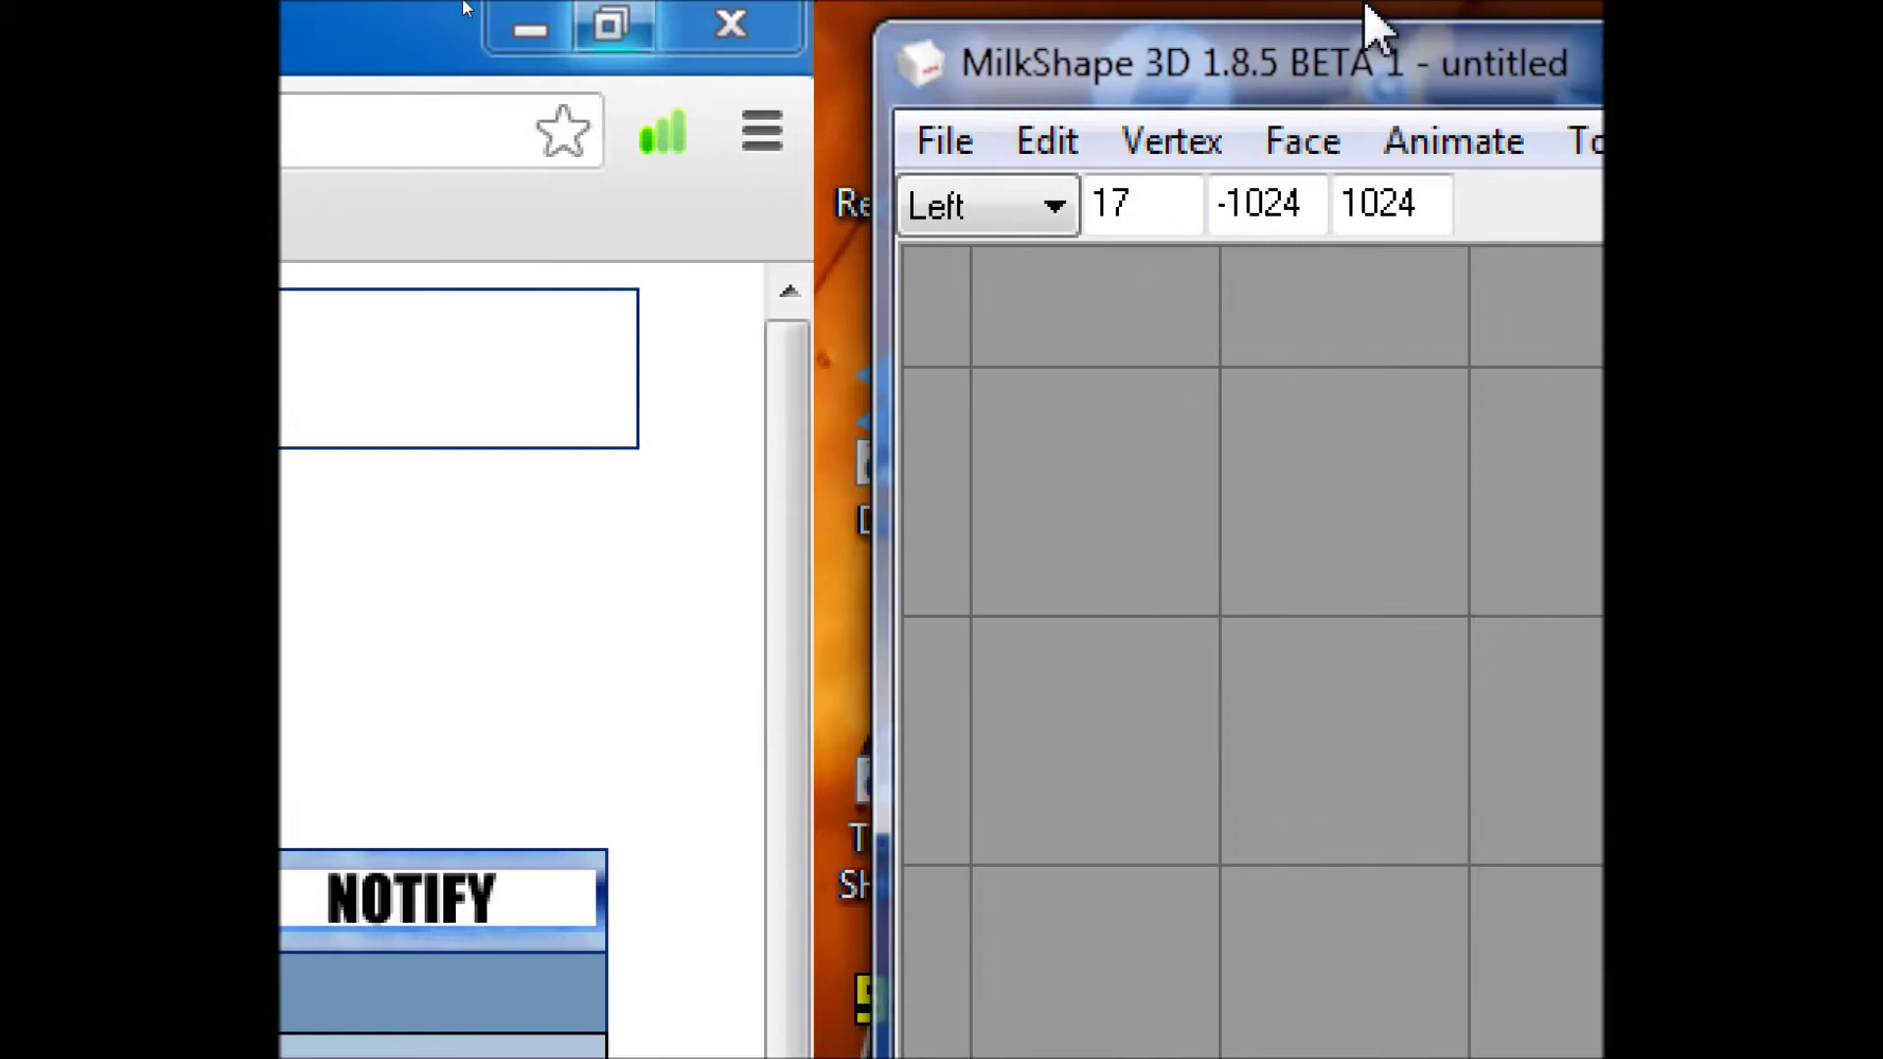
{"action": "left_click", "coordinate": [947, 143]}
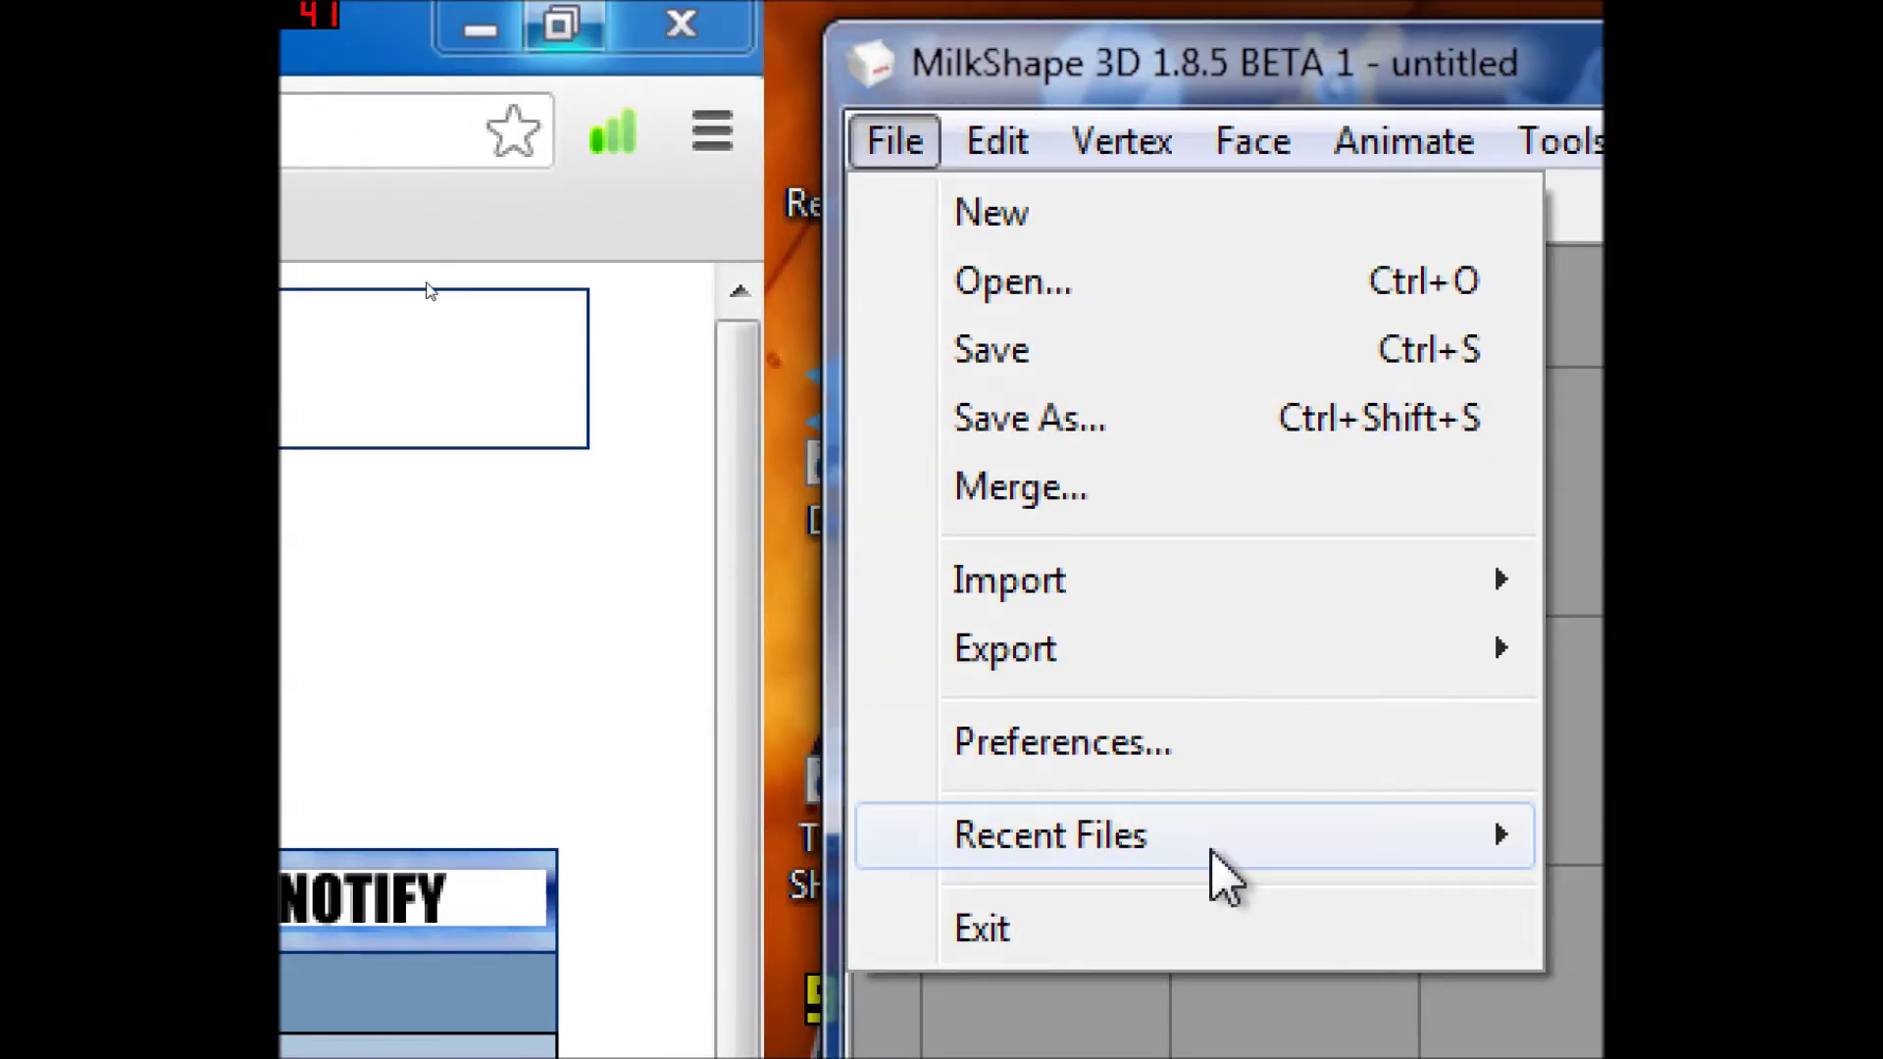
{"action": "mouse_move", "coordinate": [1227, 868]}
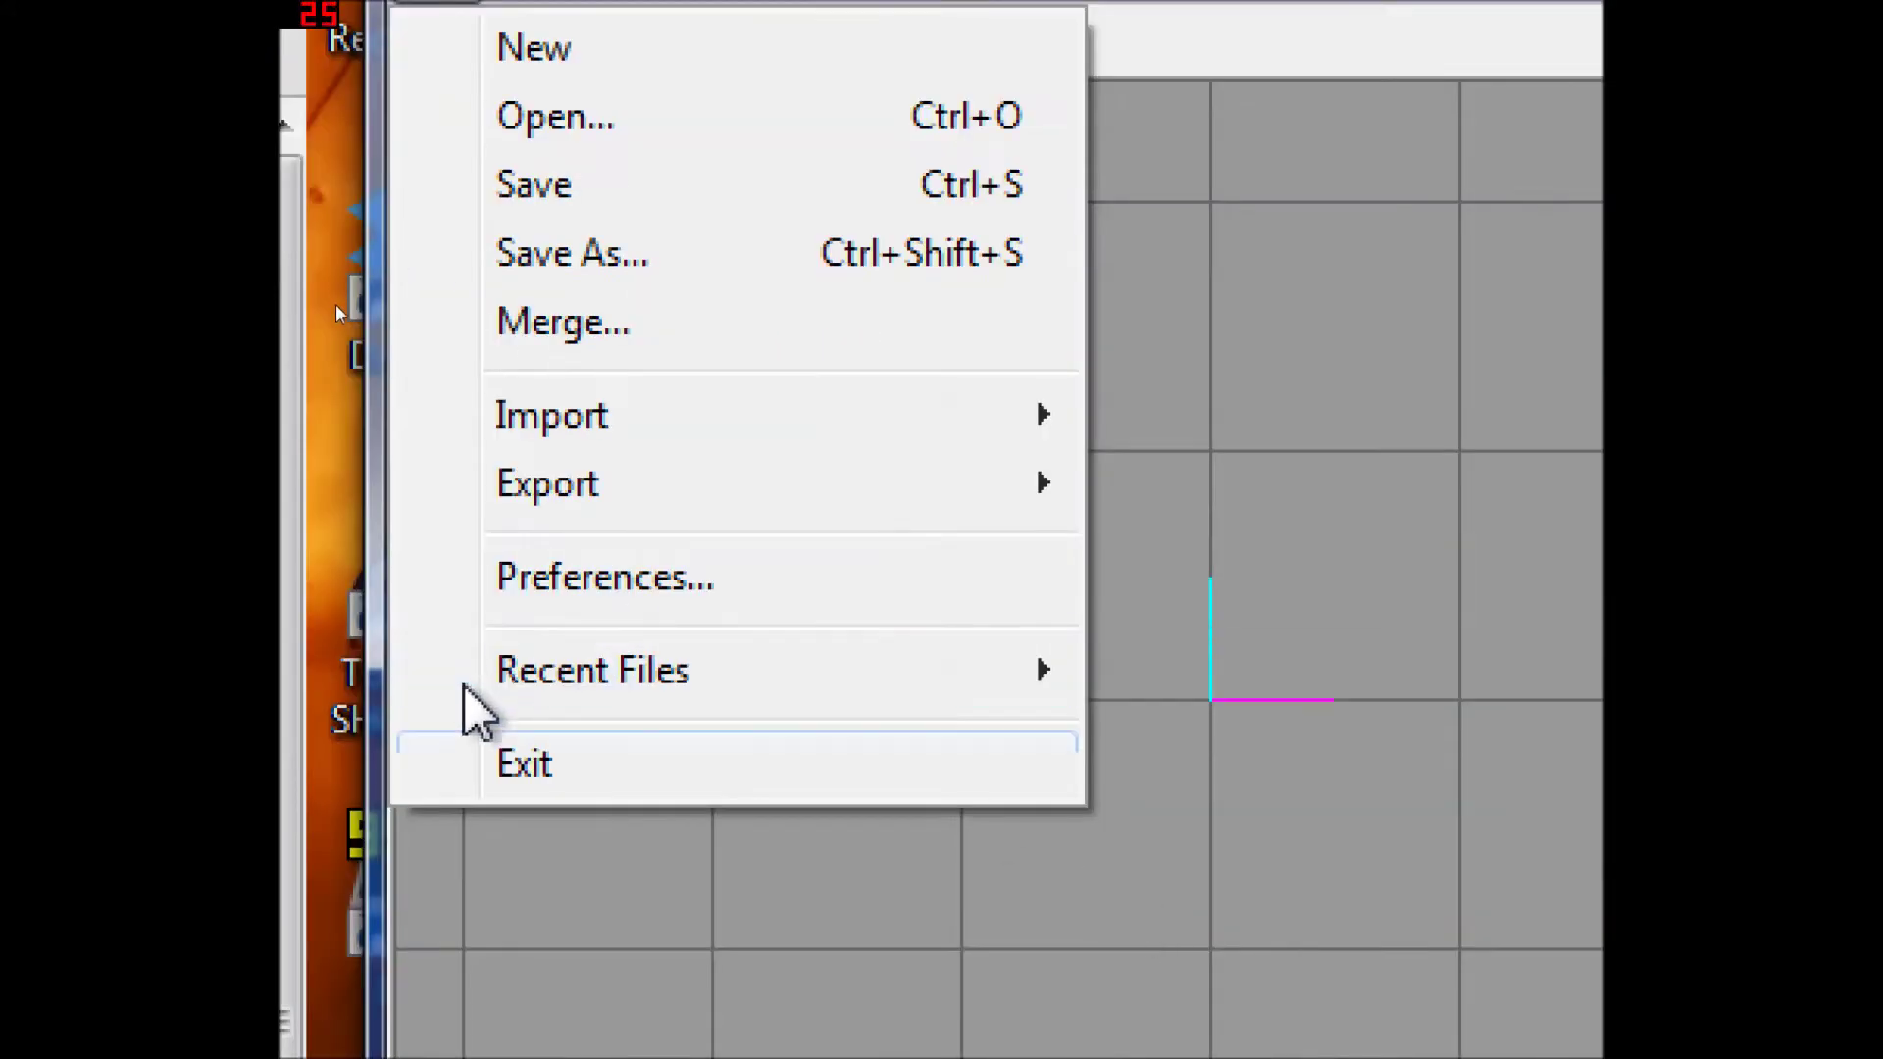
{"action": "key", "text": "Escape"}
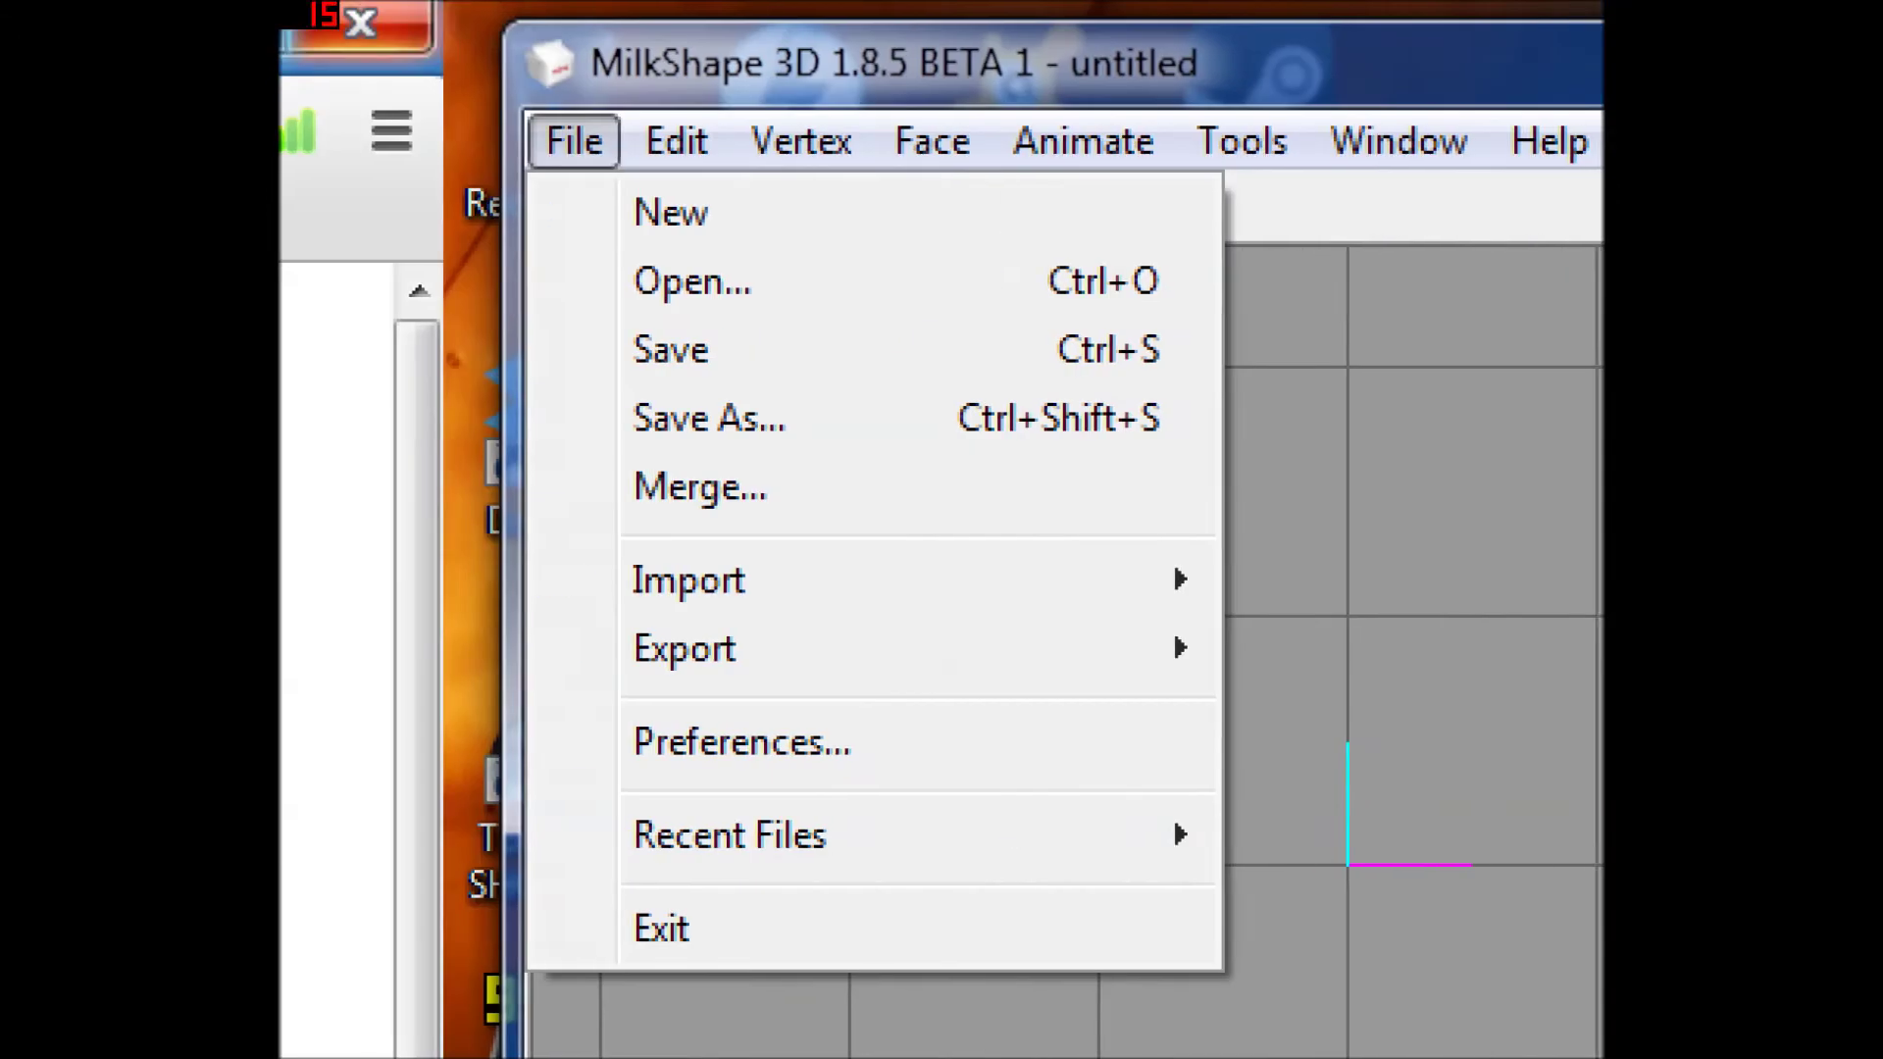
{"action": "mouse_move", "coordinate": [787, 138]}
{"action": "mouse_move", "coordinate": [701, 133]}
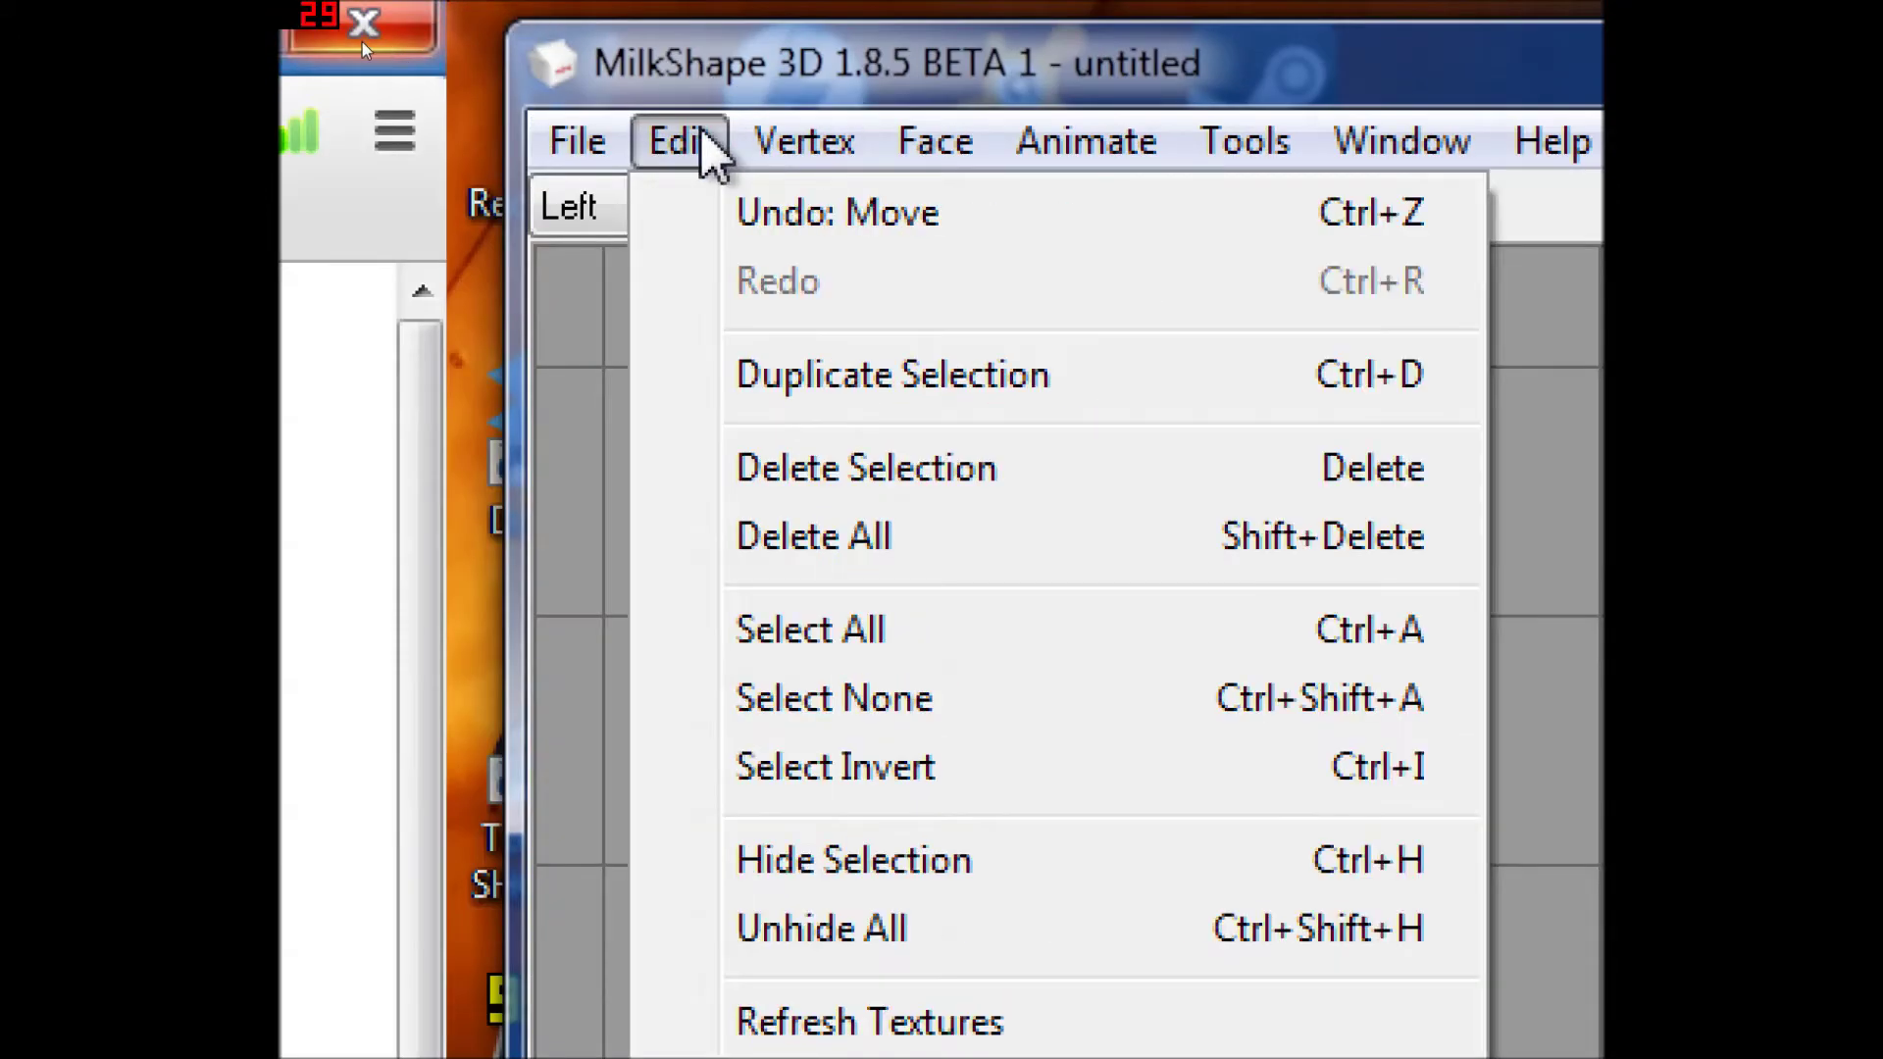
{"action": "left_click", "coordinate": [505, 8]}
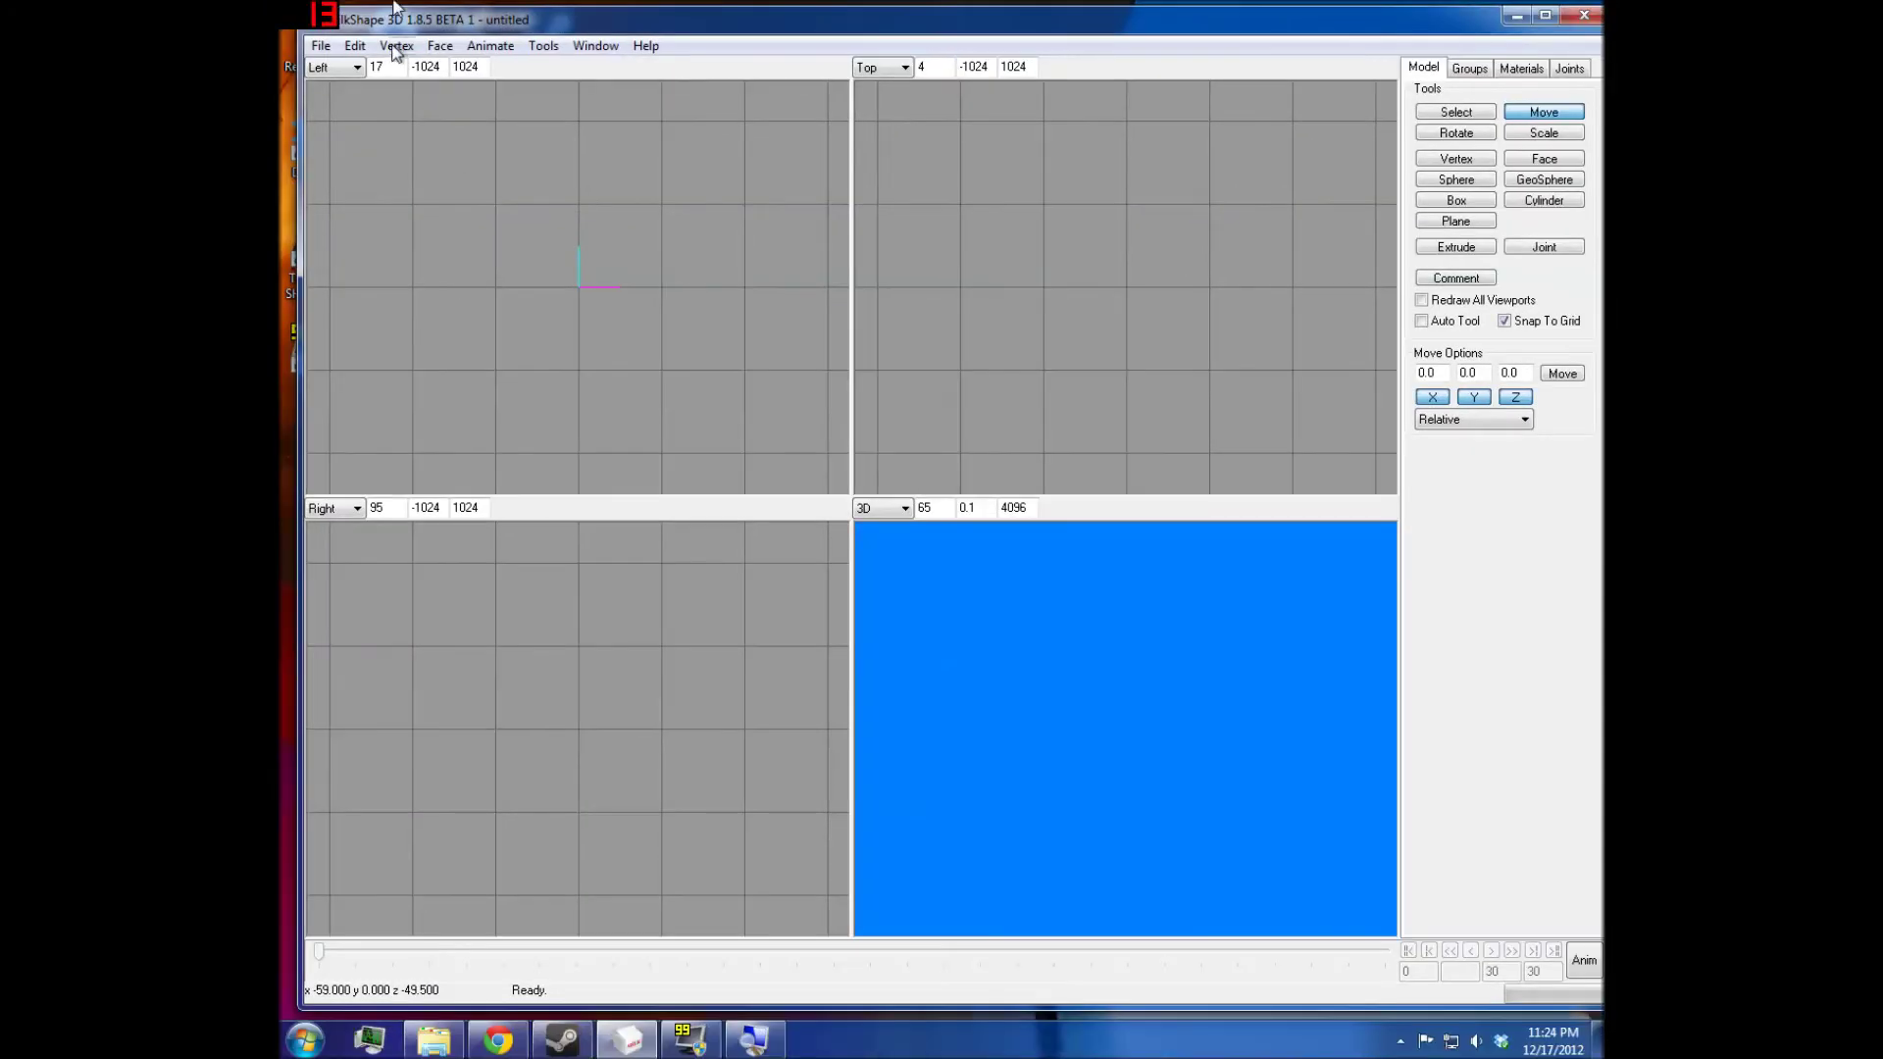
Step: Draw a box in the Left viewport with its left edge on the vertical axis, straddling the horizontal axis, and return to vertex selection
{"action": "scroll", "coordinate": [656, 334], "scroll_direction": "up", "scroll_amount": 3}
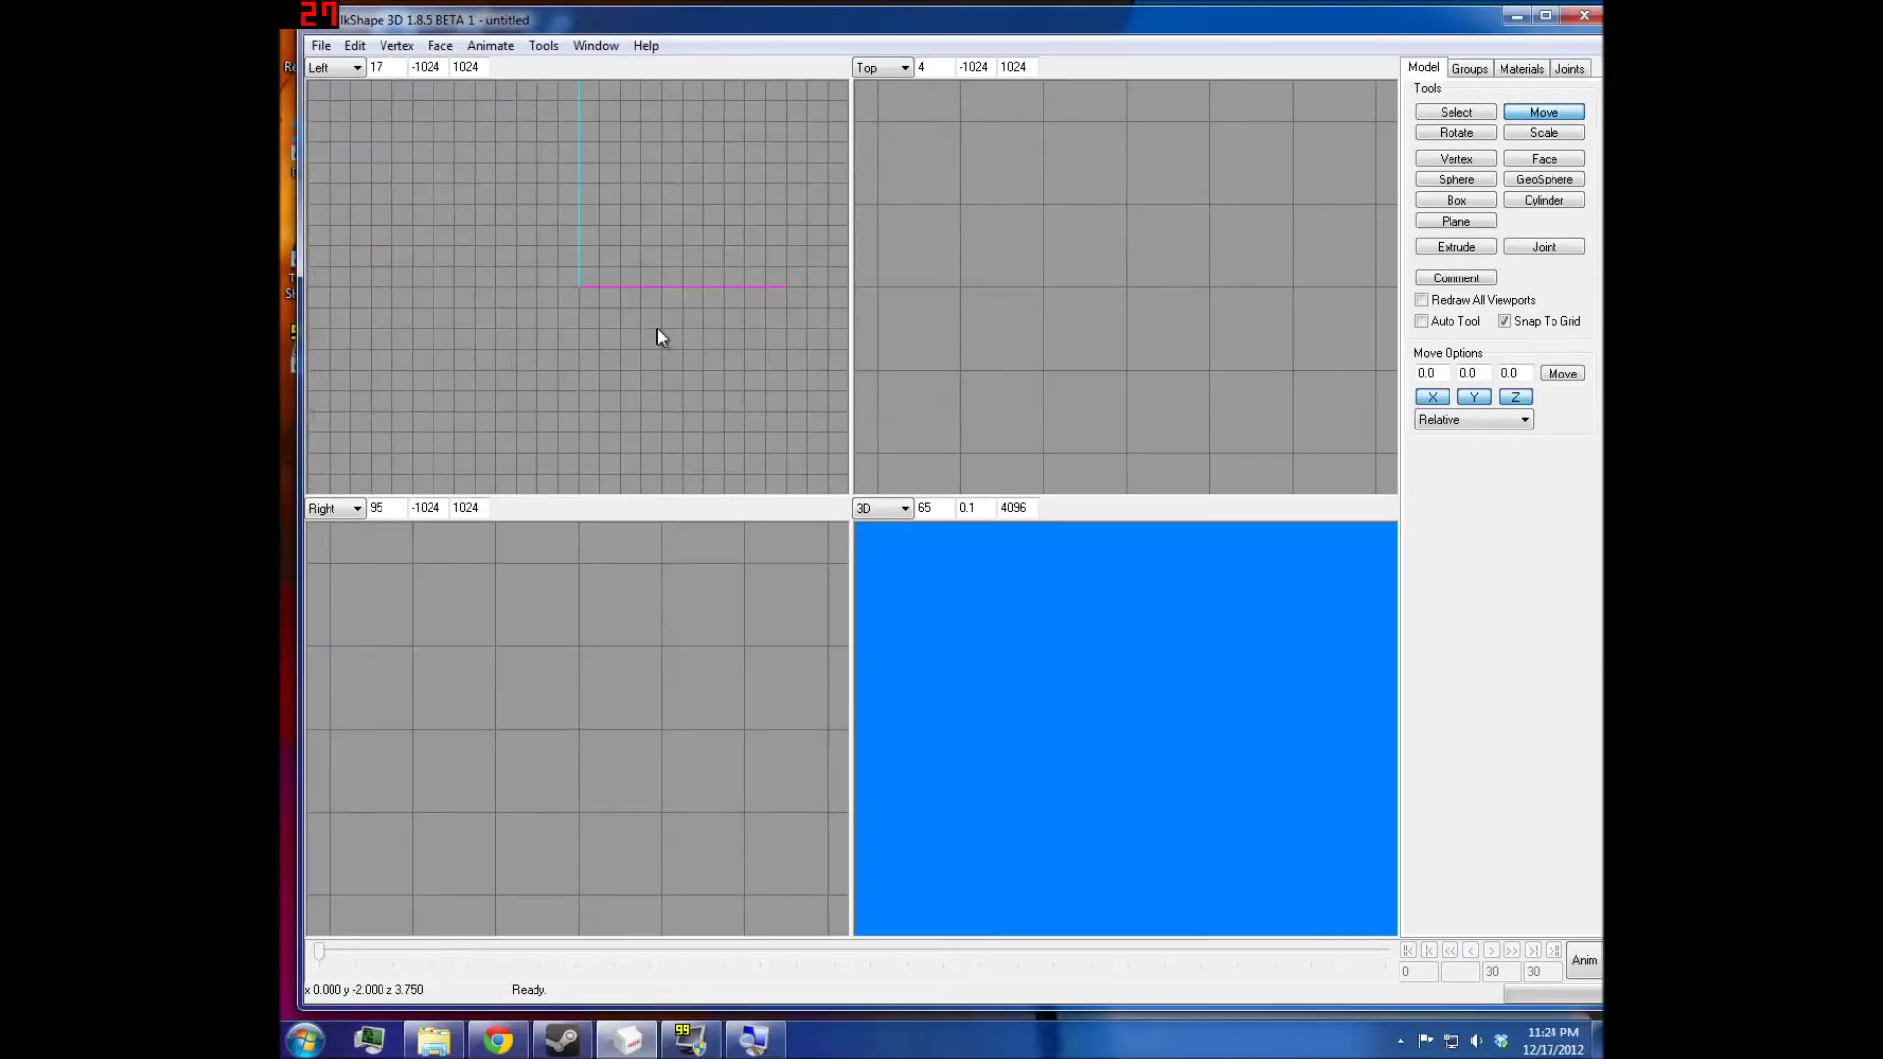
{"action": "middle_click_drag", "start_coordinate": [706, 370], "coordinate": [693, 392]}
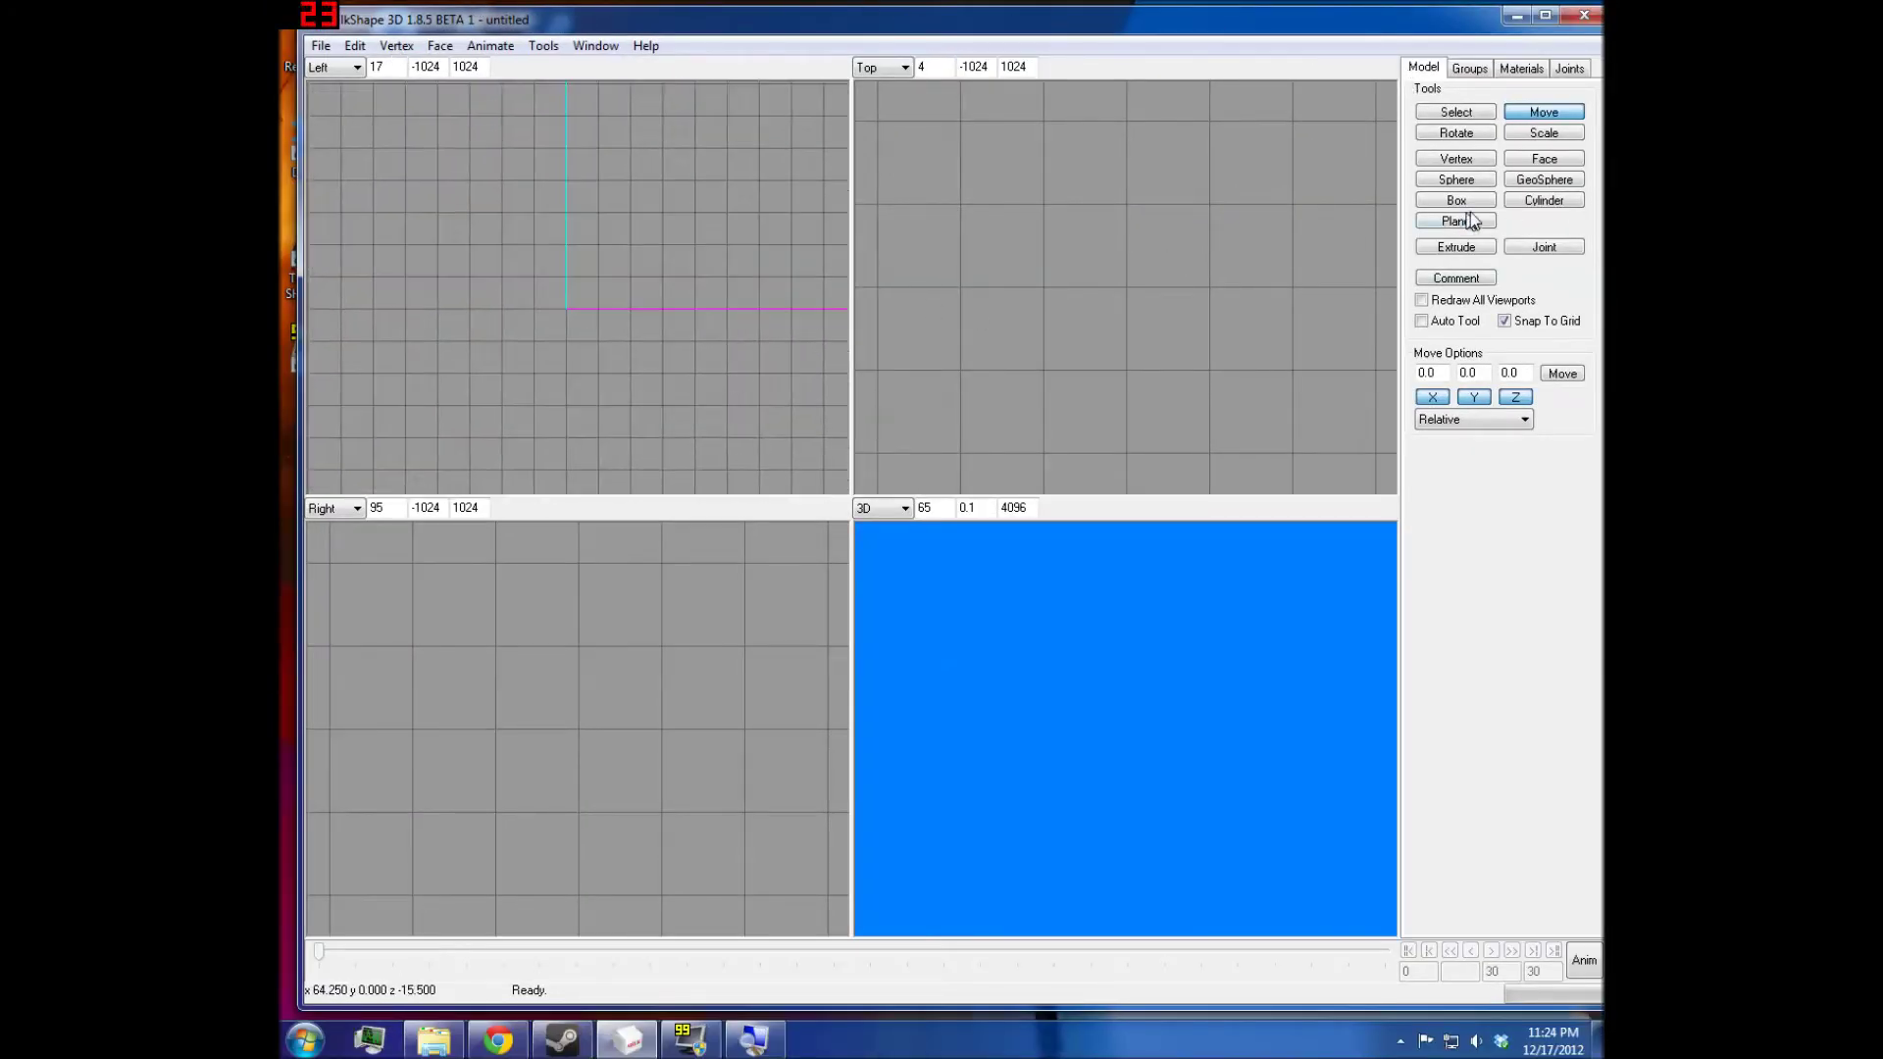
{"action": "left_click", "coordinate": [1483, 212]}
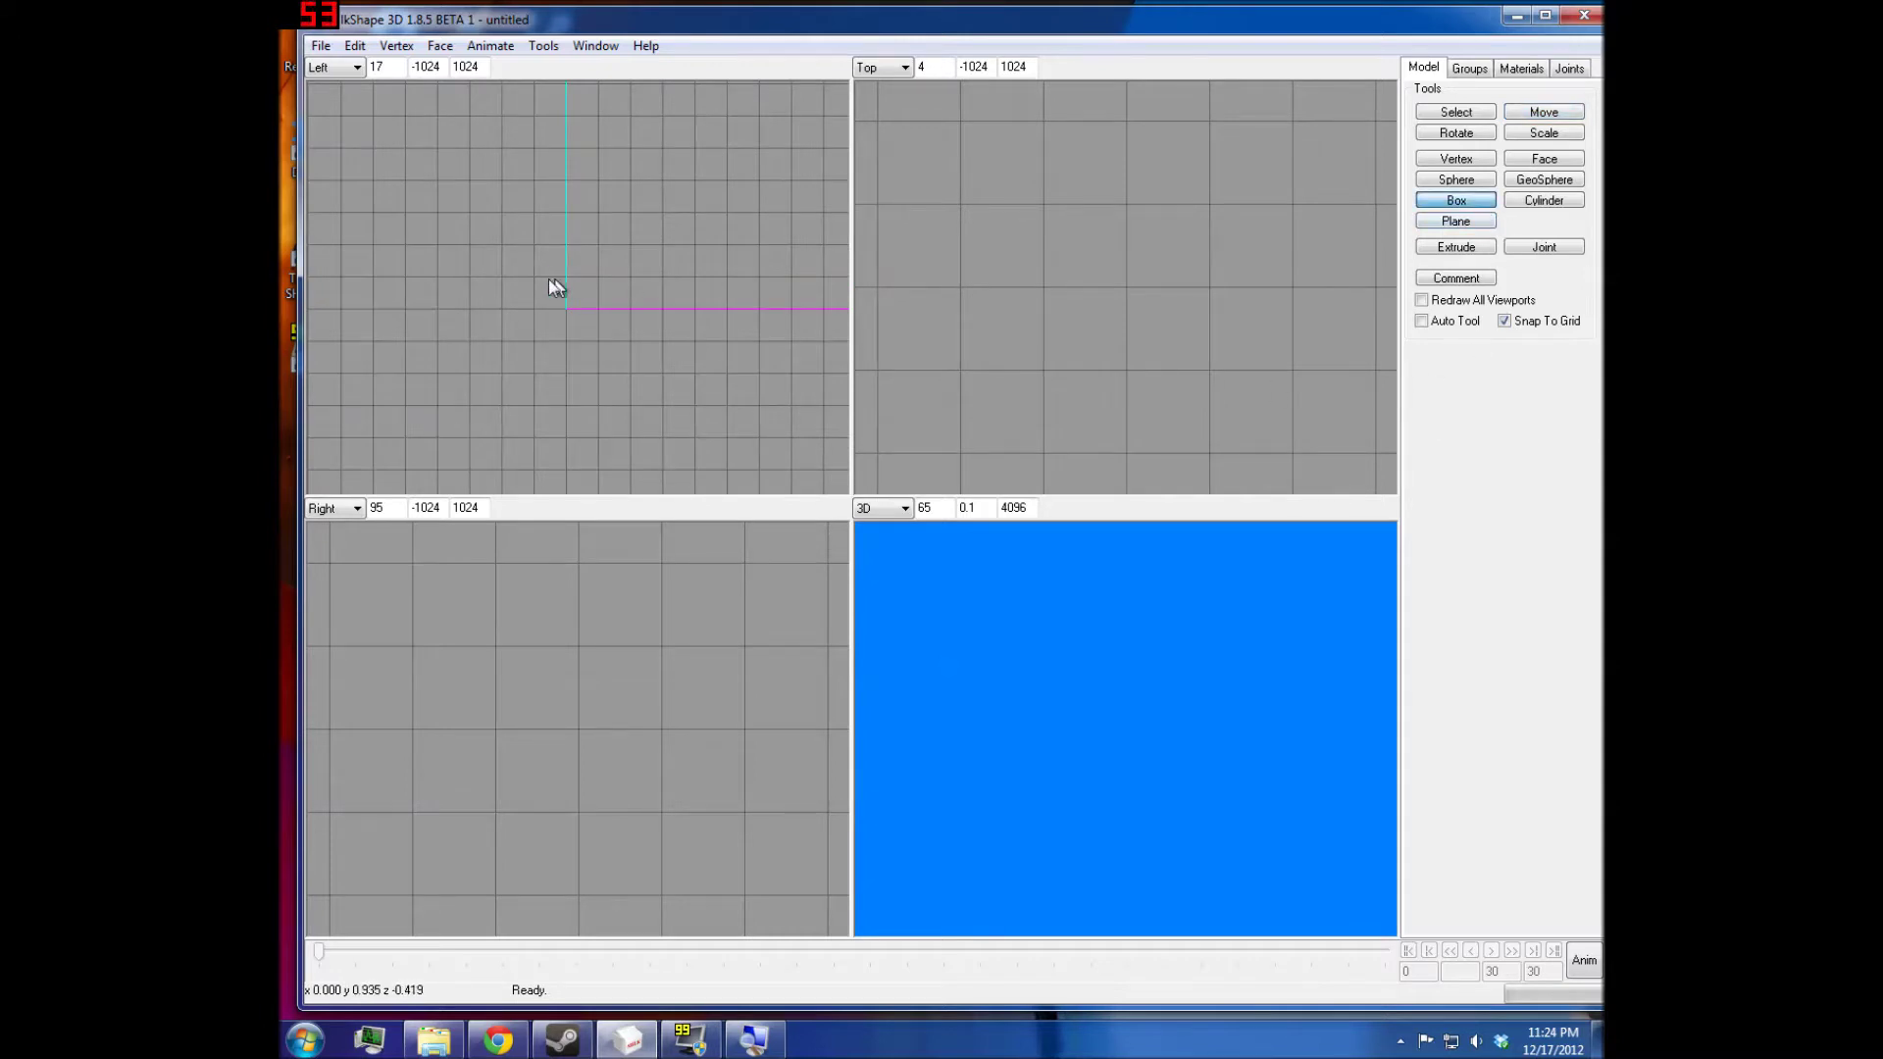
{"action": "mouse_move", "coordinate": [662, 390]}
{"action": "left_mouse_down"}
{"action": "mouse_move", "coordinate": [673, 348]}
{"action": "mouse_move", "coordinate": [679, 383]}
{"action": "left_mouse_up"}
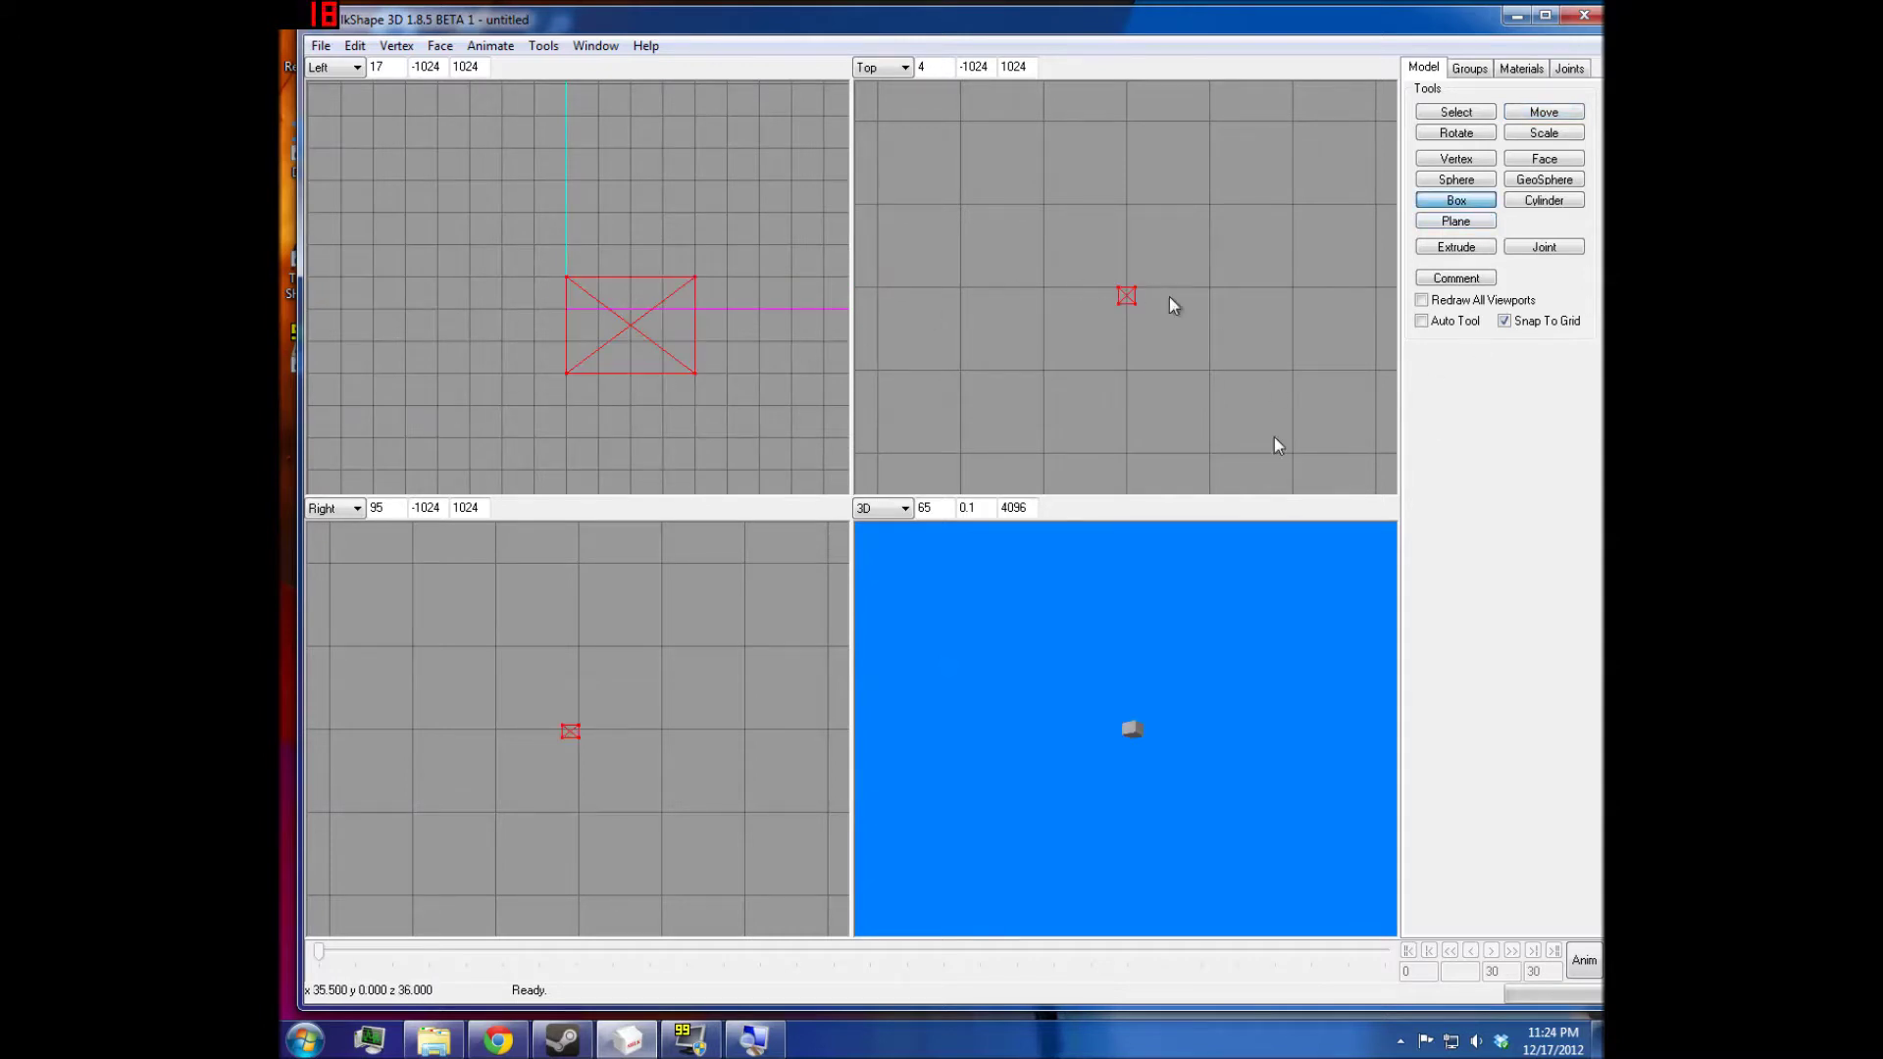
{"action": "left_click", "coordinate": [1456, 113]}
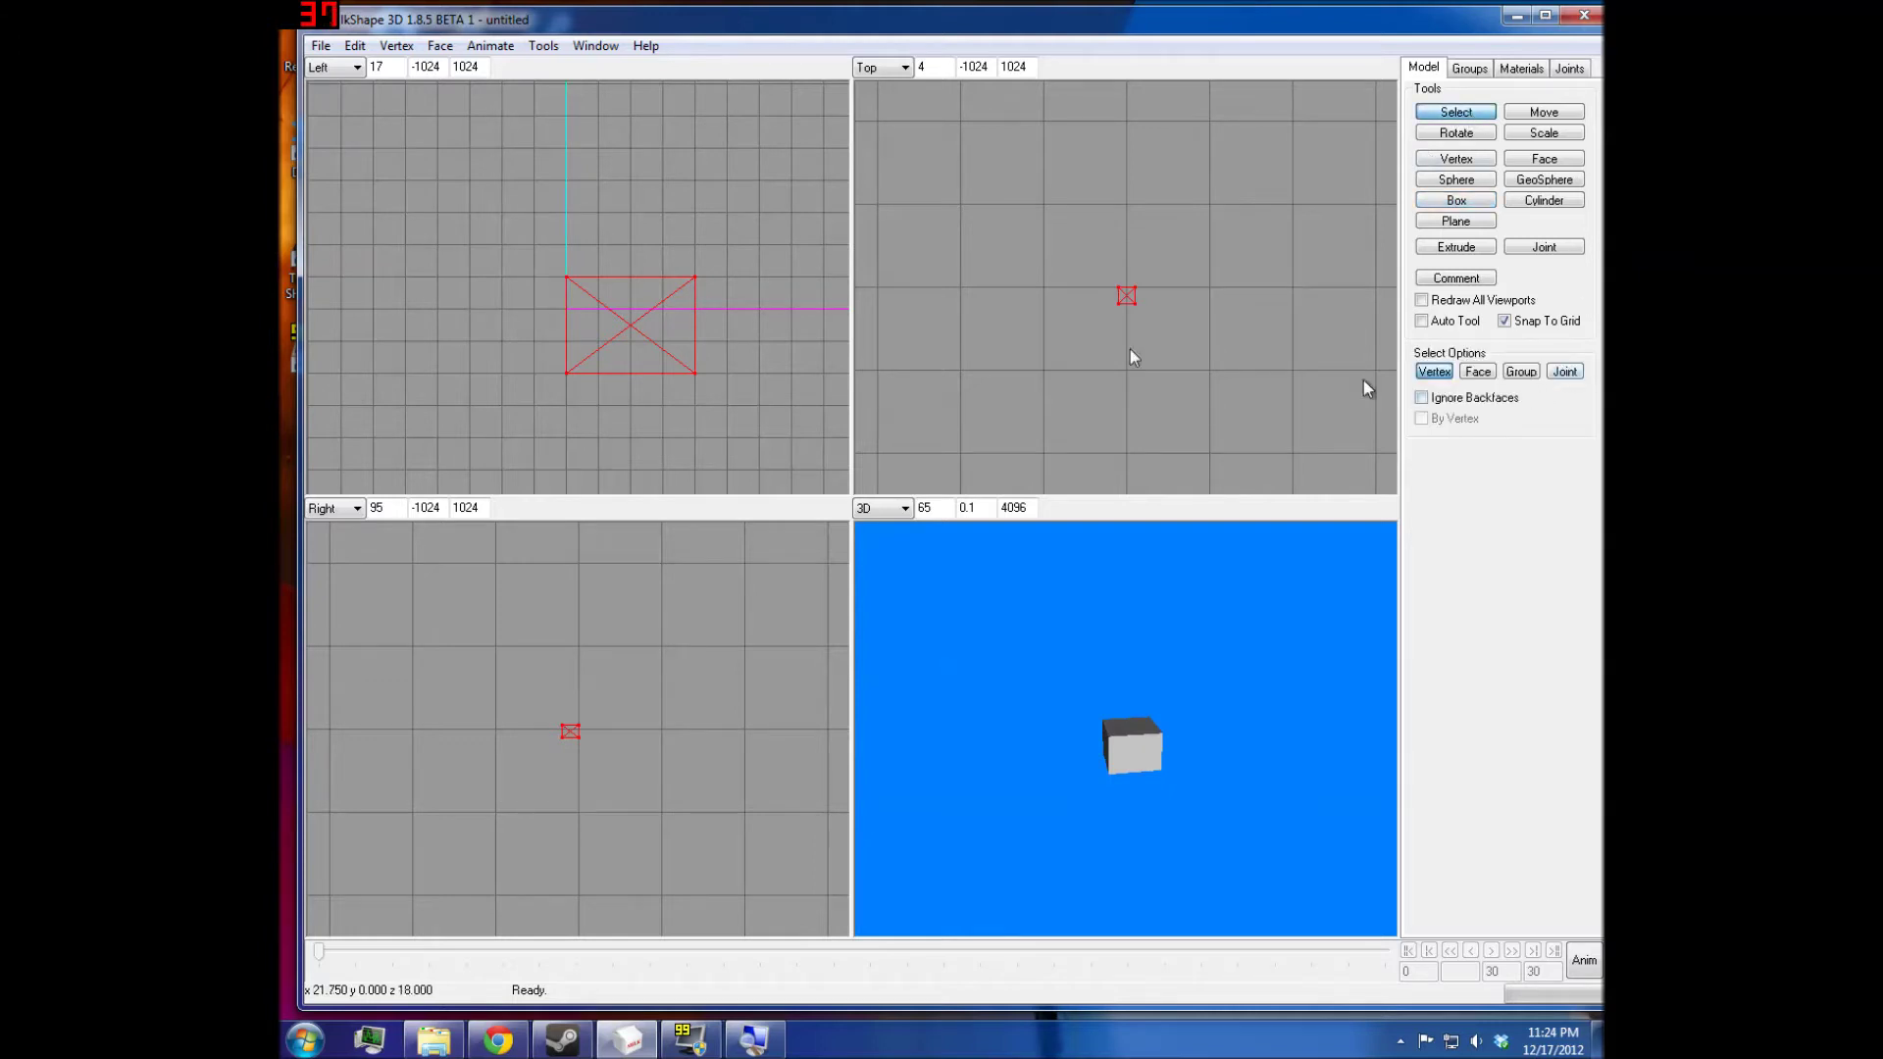
Step: Undo the creation of the box and redo it, twice in a row
{"action": "left_click", "coordinate": [358, 62]}
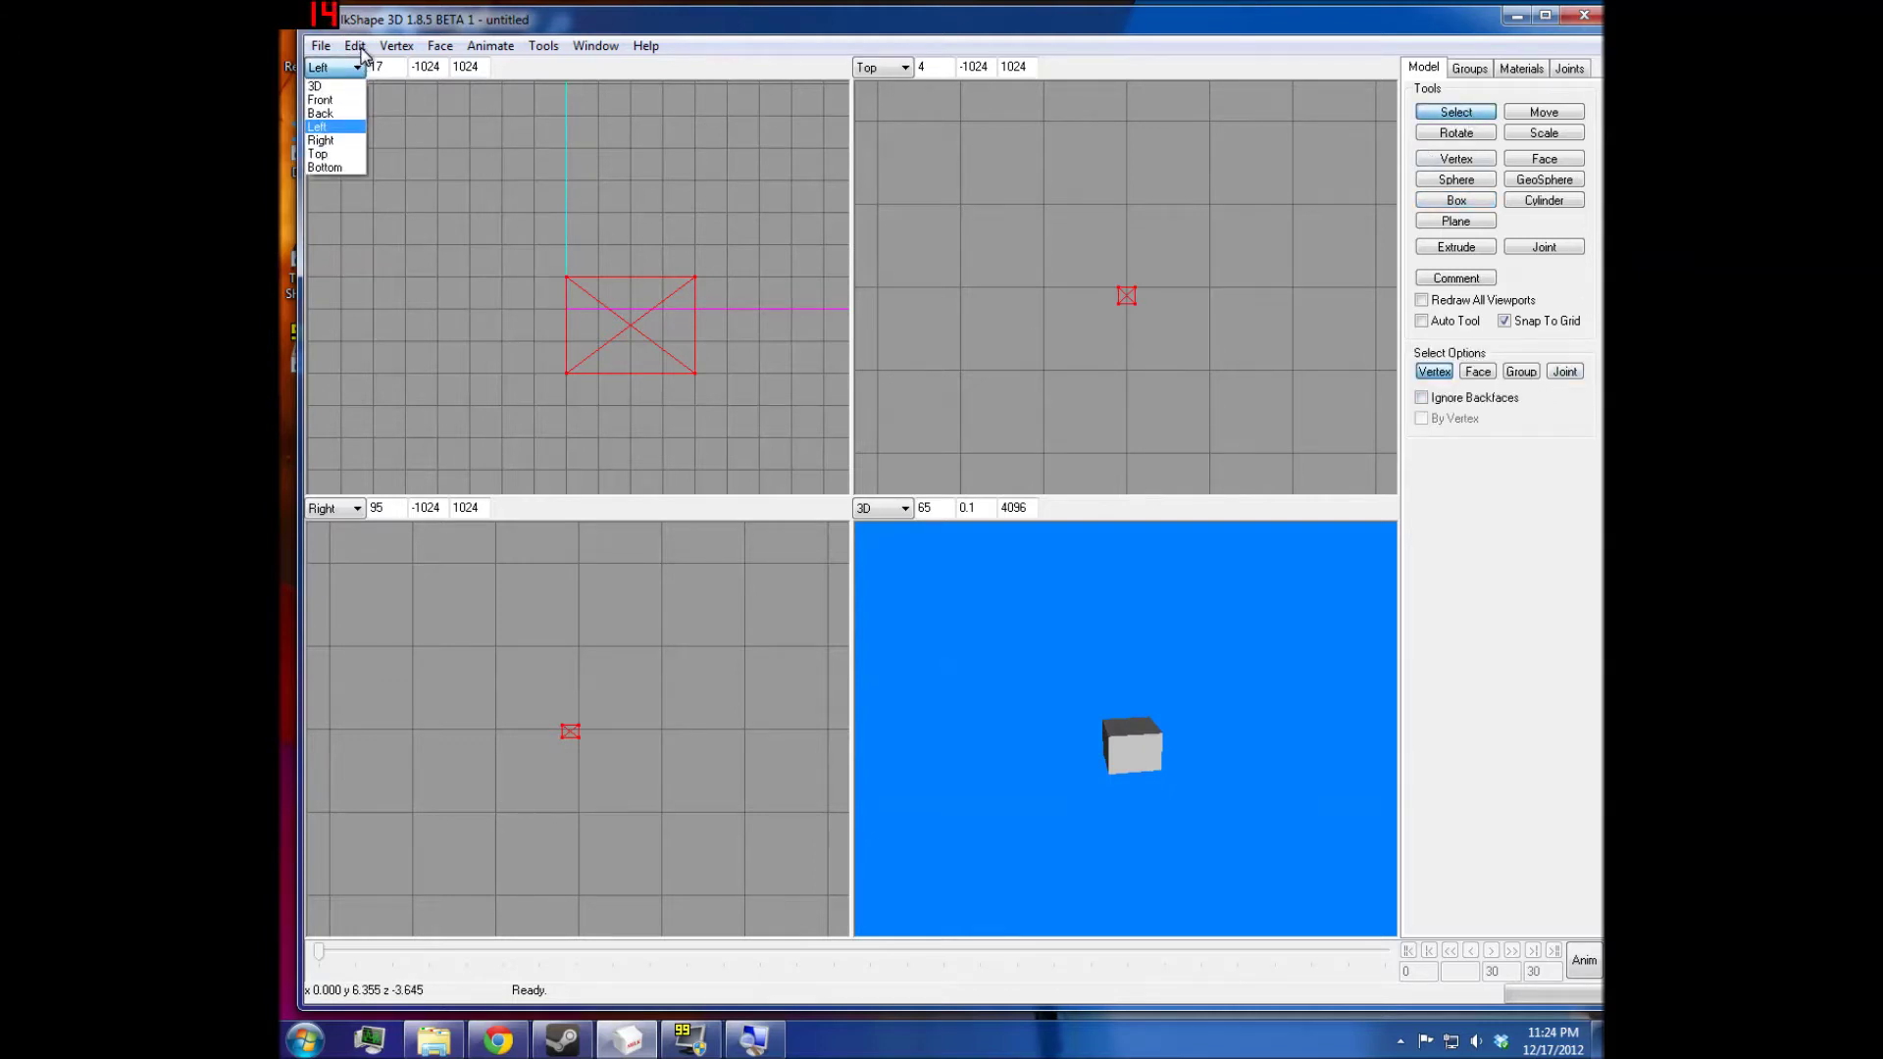
{"action": "left_click", "coordinate": [360, 49]}
{"action": "left_click", "coordinate": [357, 47]}
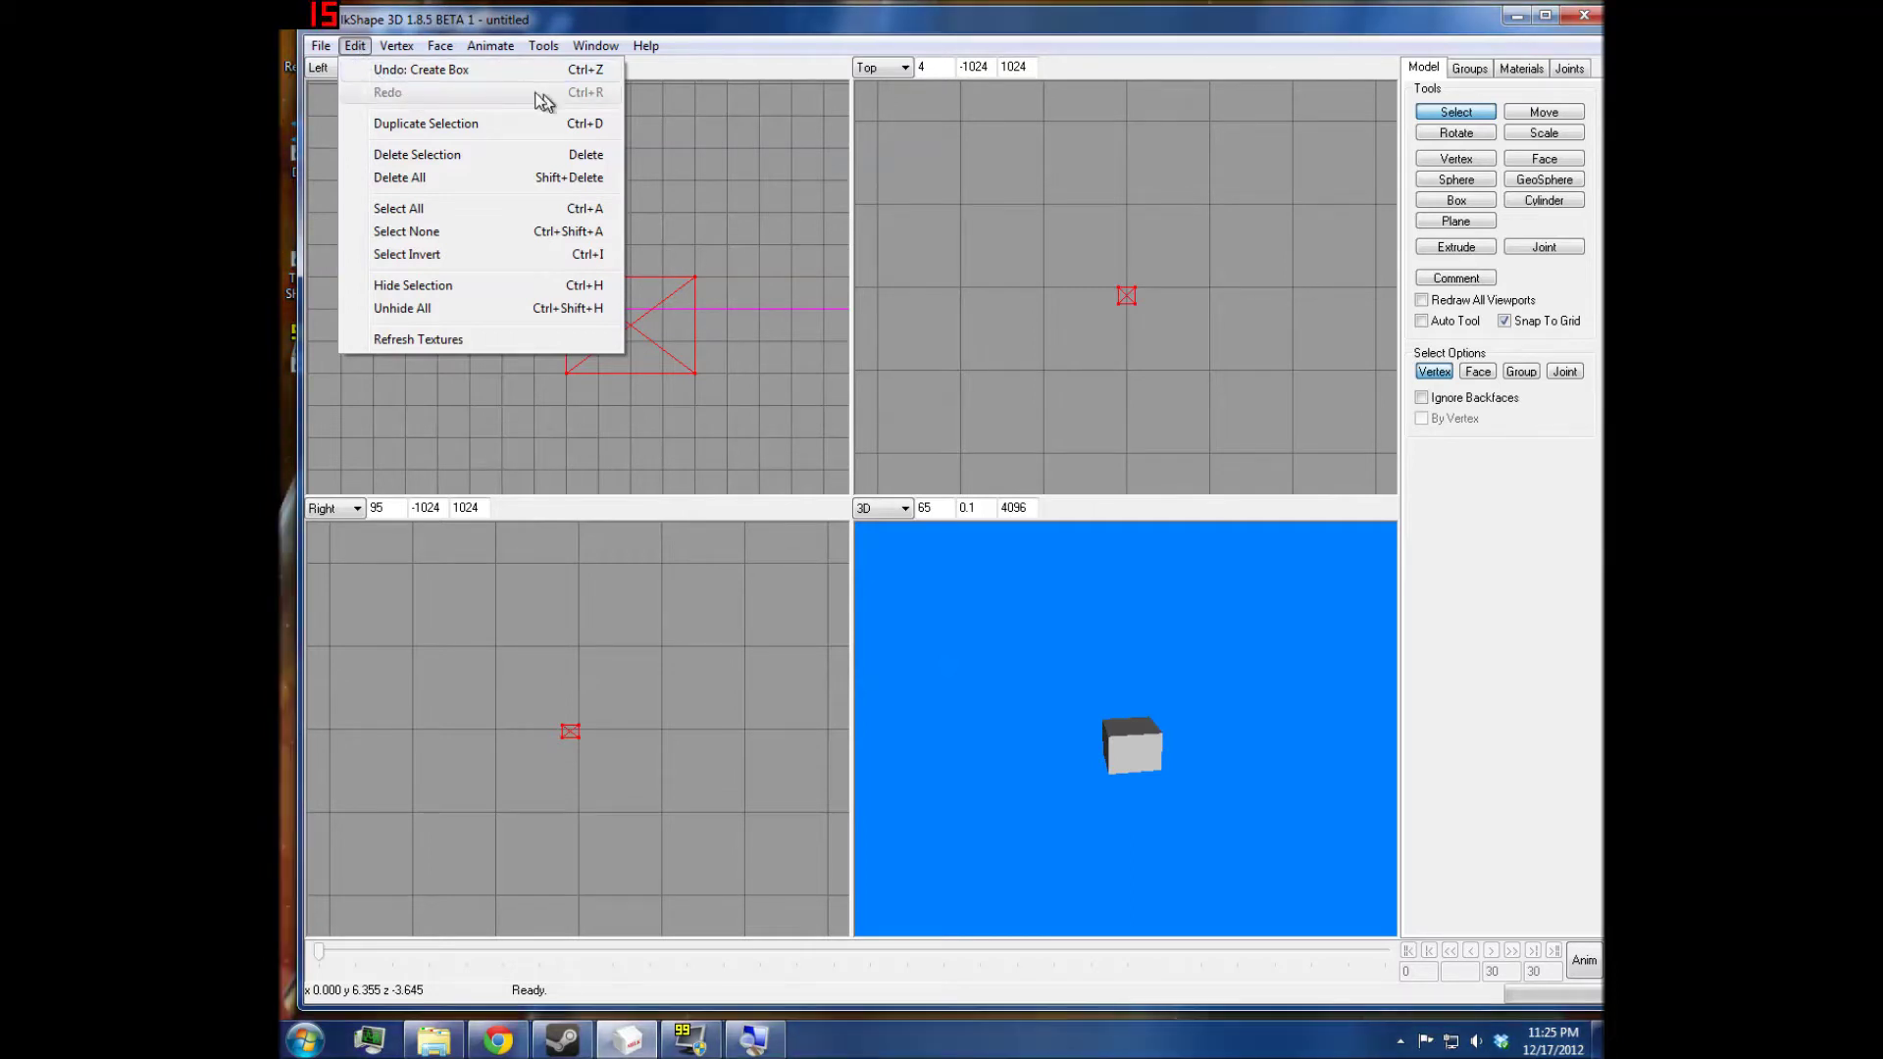
{"action": "left_click", "coordinate": [501, 74]}
{"action": "left_click", "coordinate": [365, 45]}
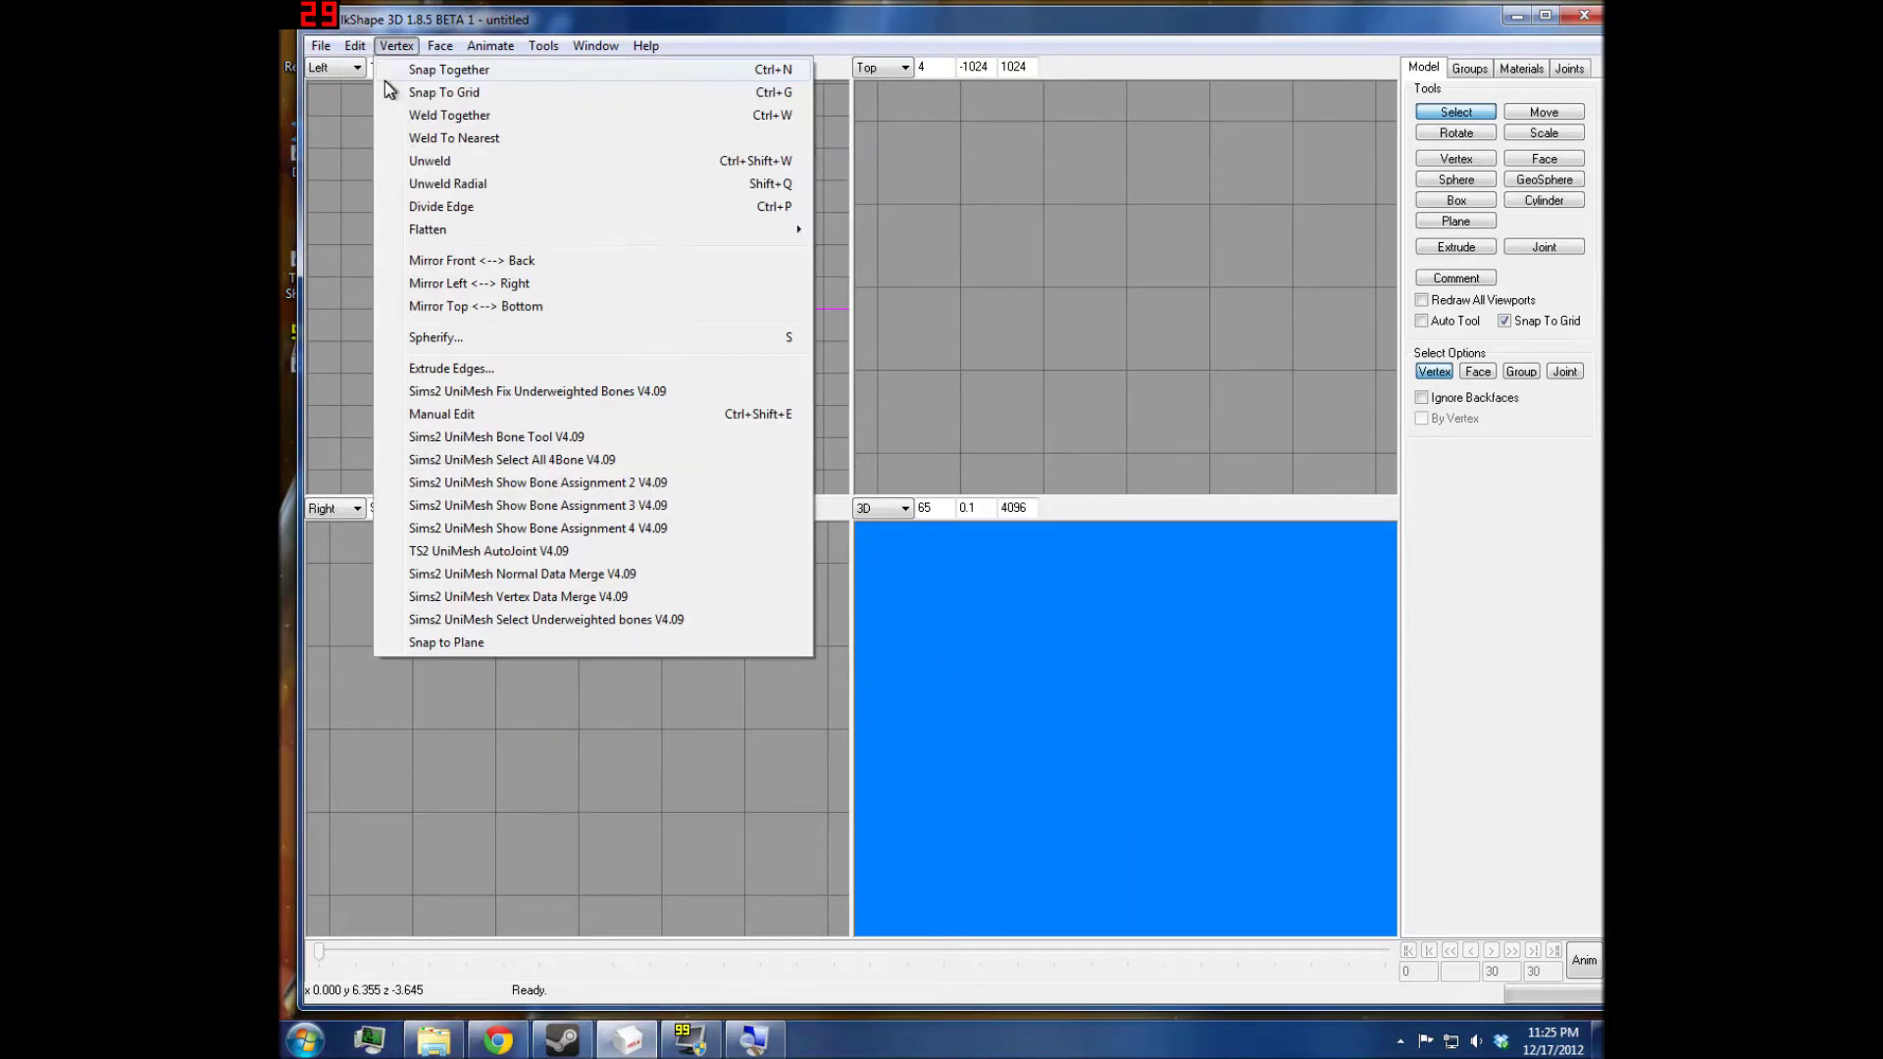
{"action": "left_click", "coordinate": [377, 93]}
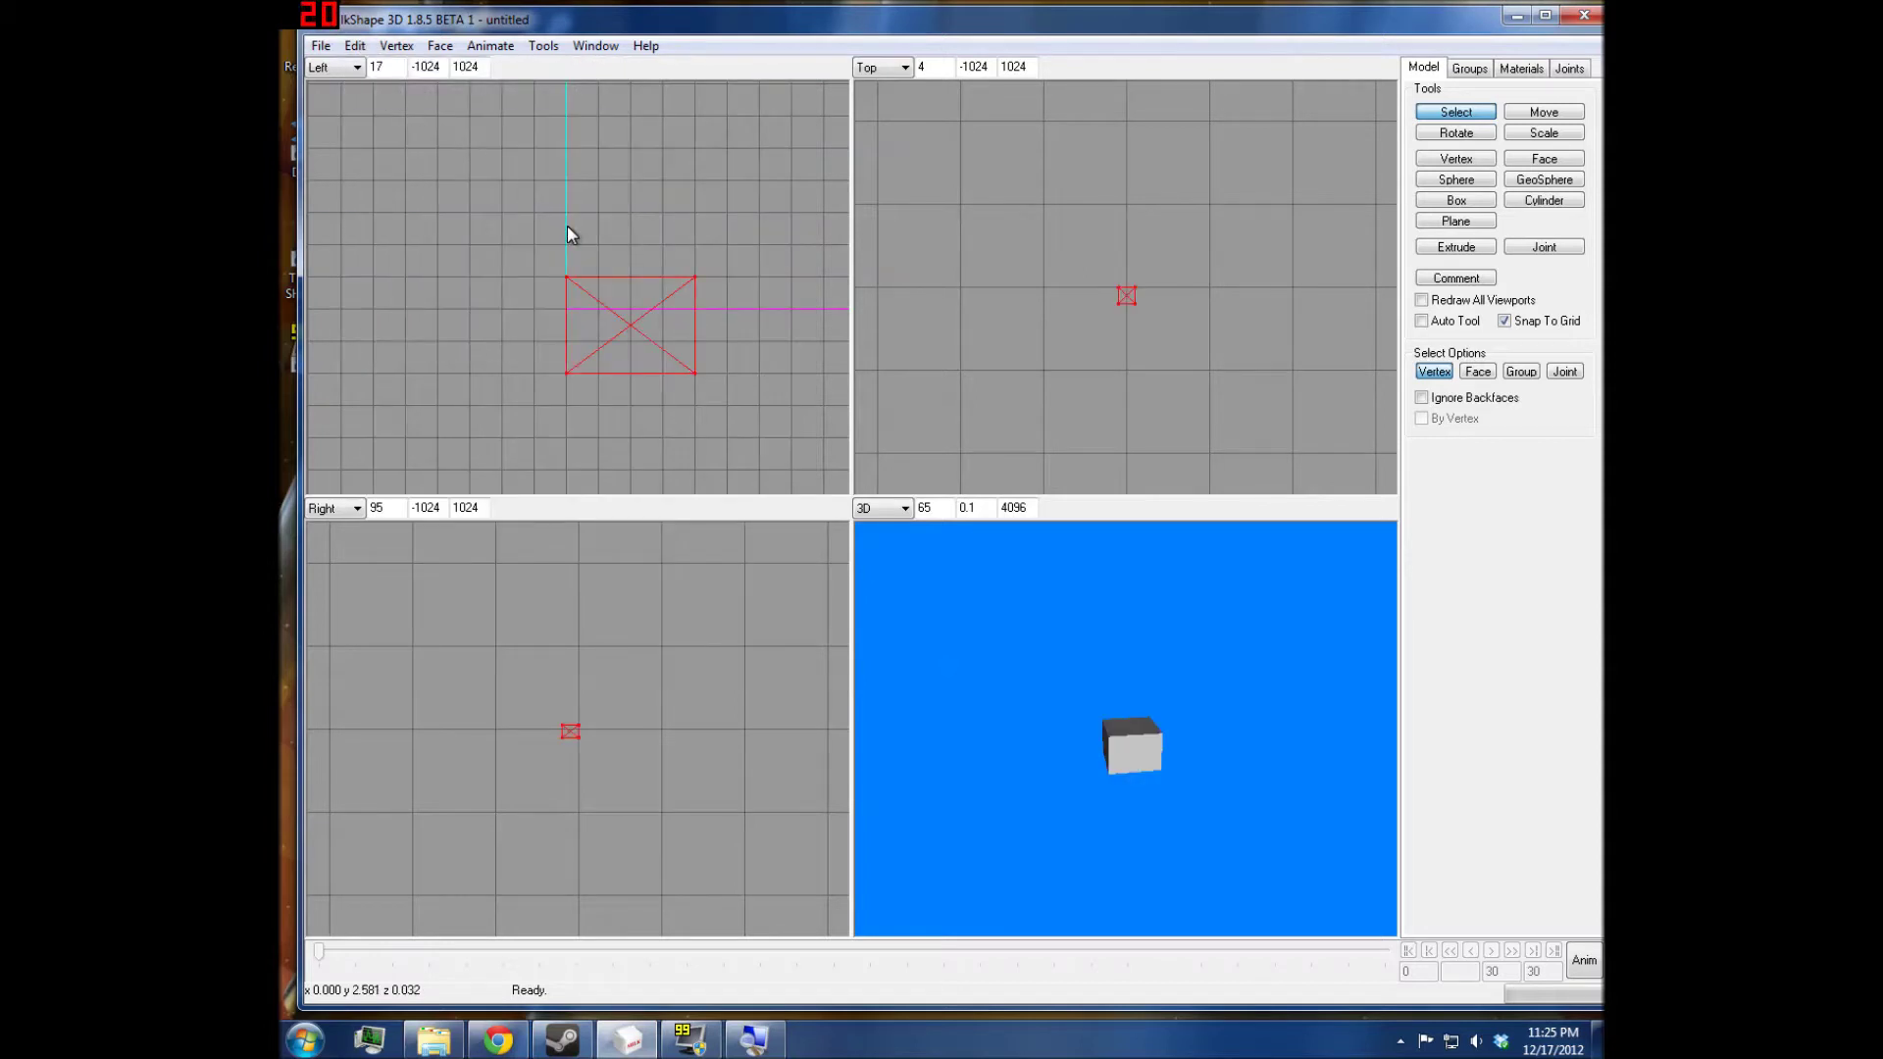
{"action": "key", "text": "ctrl+z"}
{"action": "key", "text": "ctrl+y"}
Step: Duplicate the selected box and move the copy straight up above the original in the Left viewport
{"action": "left_click", "coordinate": [361, 67]}
{"action": "left_click", "coordinate": [362, 50]}
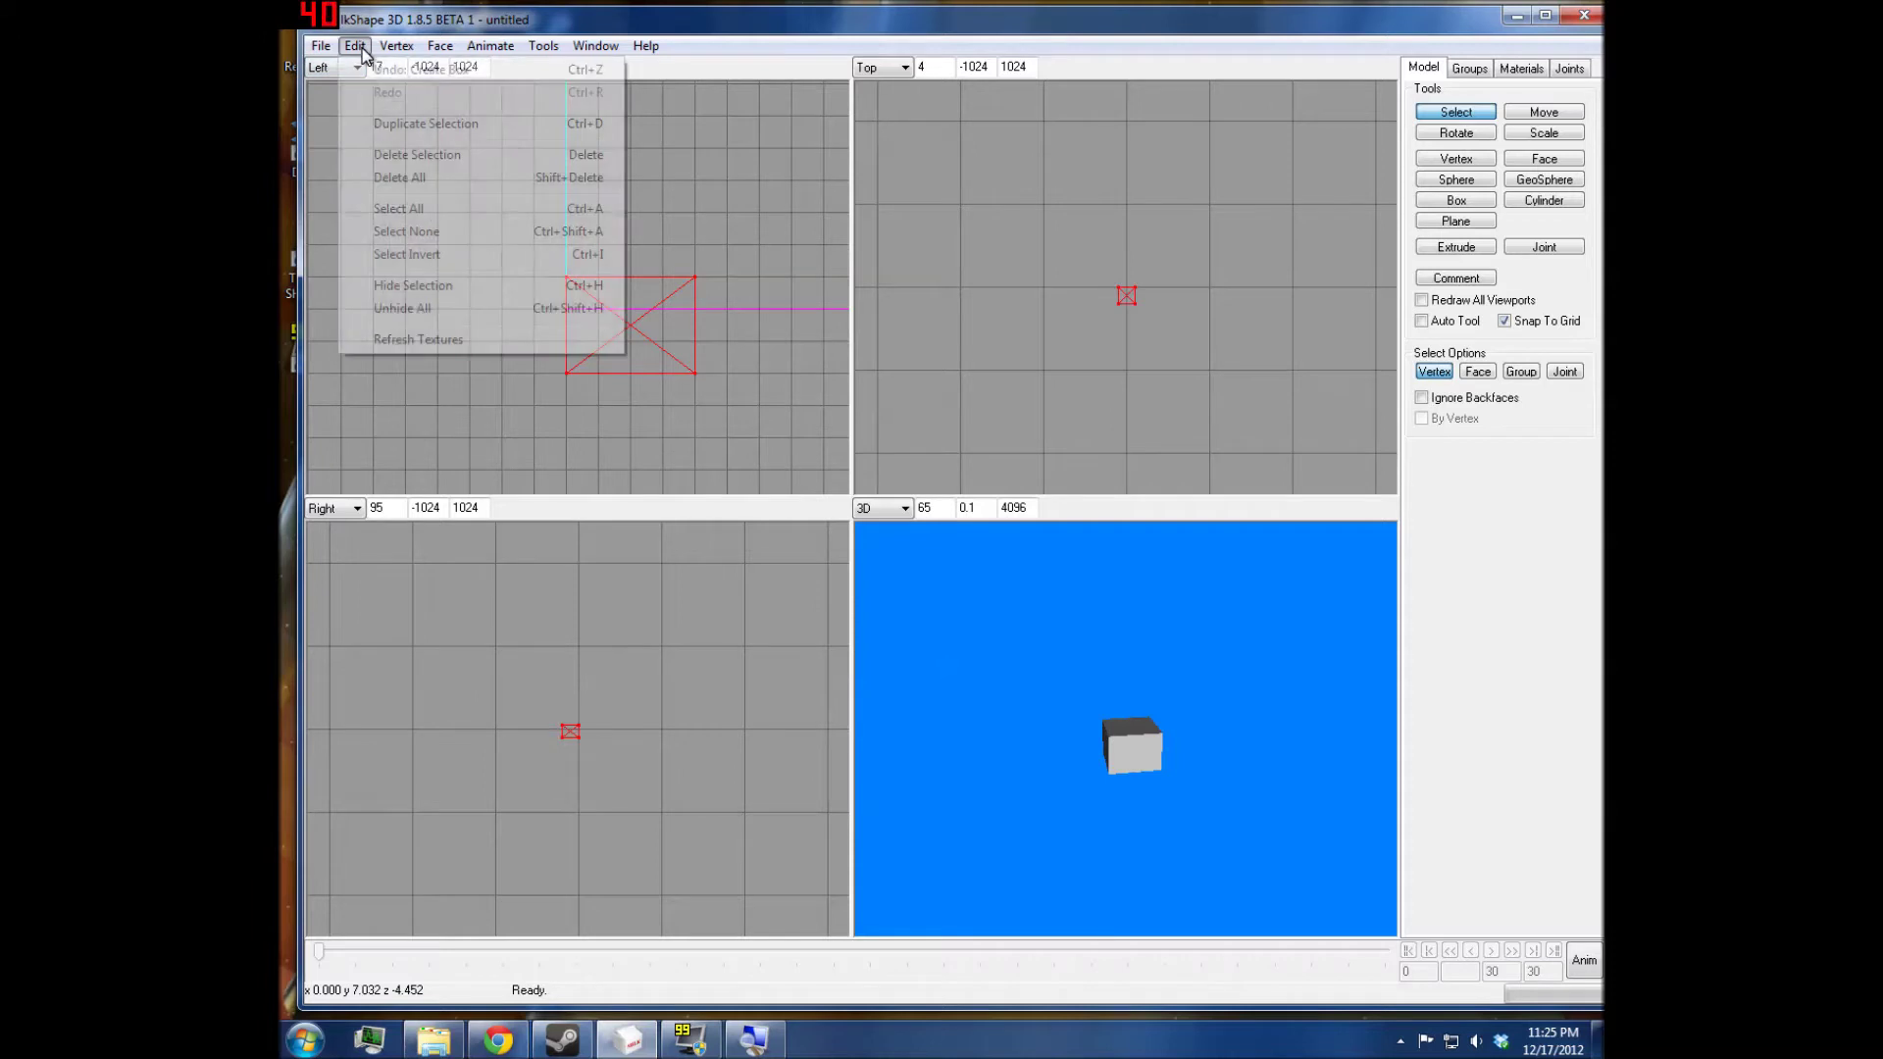
{"action": "mouse_move", "coordinate": [387, 48]}
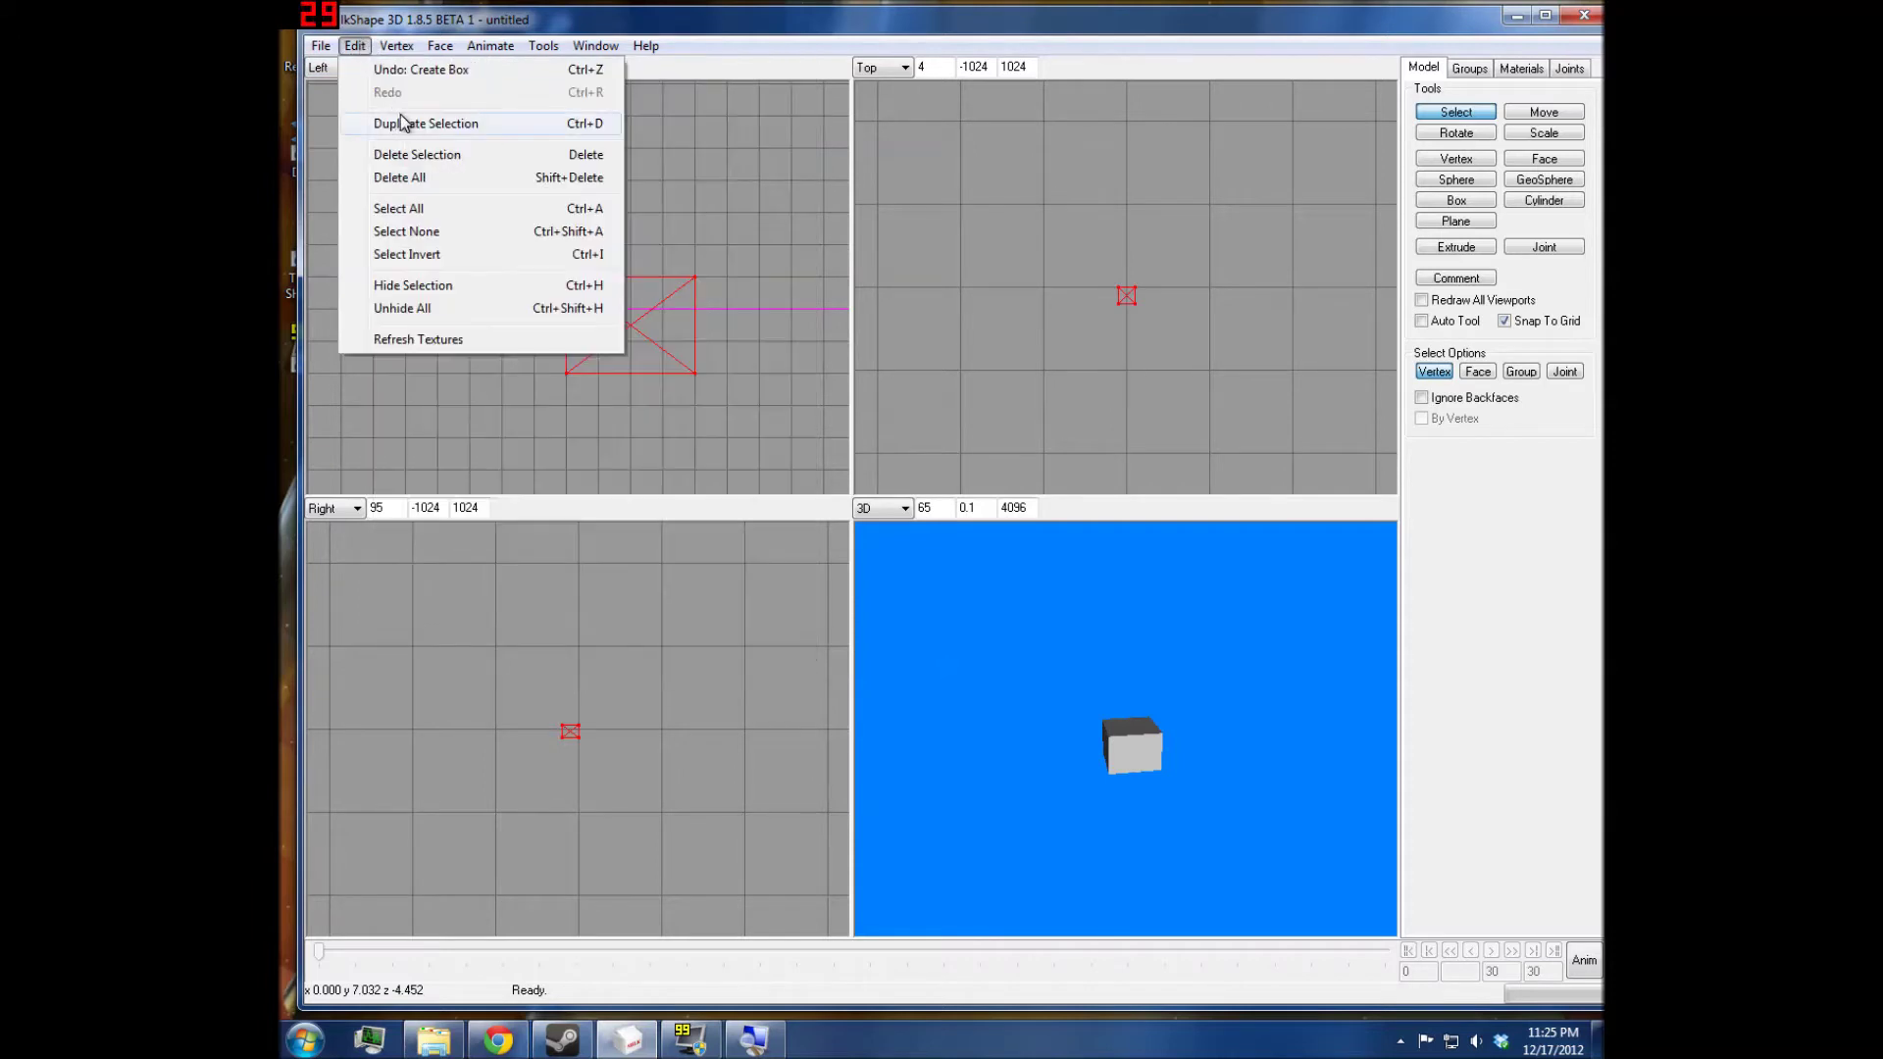
{"action": "left_click", "coordinate": [402, 122]}
{"action": "left_click", "coordinate": [1529, 115]}
{"action": "left_click_drag", "start_coordinate": [561, 451], "coordinate": [557, 305]}
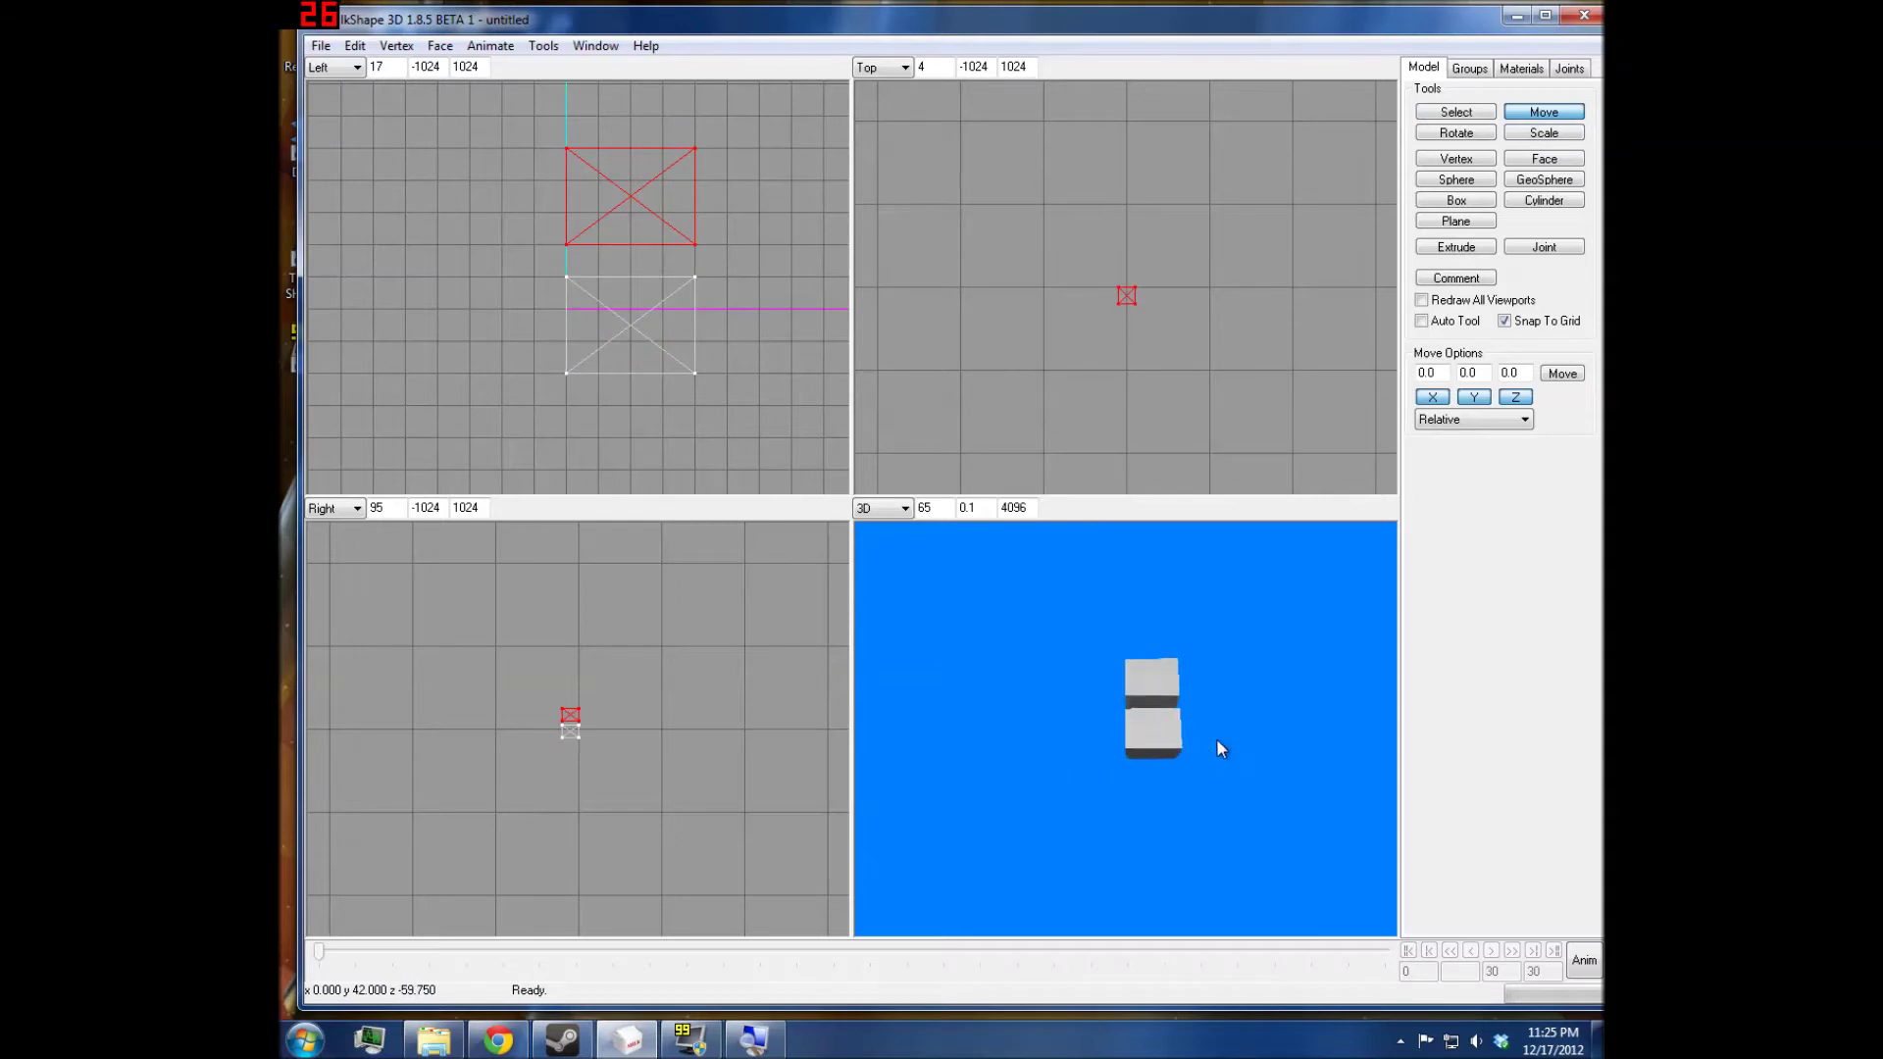
Step: Make several more duplicates of the box and place them below and on both sides of the original in the Left viewport
{"action": "scroll", "coordinate": [1217, 740], "scroll_direction": "up", "scroll_amount": 3}
{"action": "left_click_drag", "start_coordinate": [1217, 740], "coordinate": [1143, 791]}
{"action": "left_click_drag", "start_coordinate": [644, 452], "coordinate": [596, 473]}
{"action": "left_click_drag", "start_coordinate": [1118, 708], "coordinate": [1238, 718]}
{"action": "key", "text": "ctrl+d"}
{"action": "left_click_drag", "start_coordinate": [533, 277], "coordinate": [761, 279]}
{"action": "key", "text": "ctrl+d"}
{"action": "left_click_drag", "start_coordinate": [1246, 716], "coordinate": [1297, 745]}
Step: Undo all the duplications and moves back to the single original box
{"action": "key", "text": "ctrl+z"}
{"action": "key", "text": "ctrl+z"}
{"action": "key", "text": "ctrl+z"}
{"action": "key", "text": "ctrl+z"}
{"action": "key", "text": "ctrl+z"}
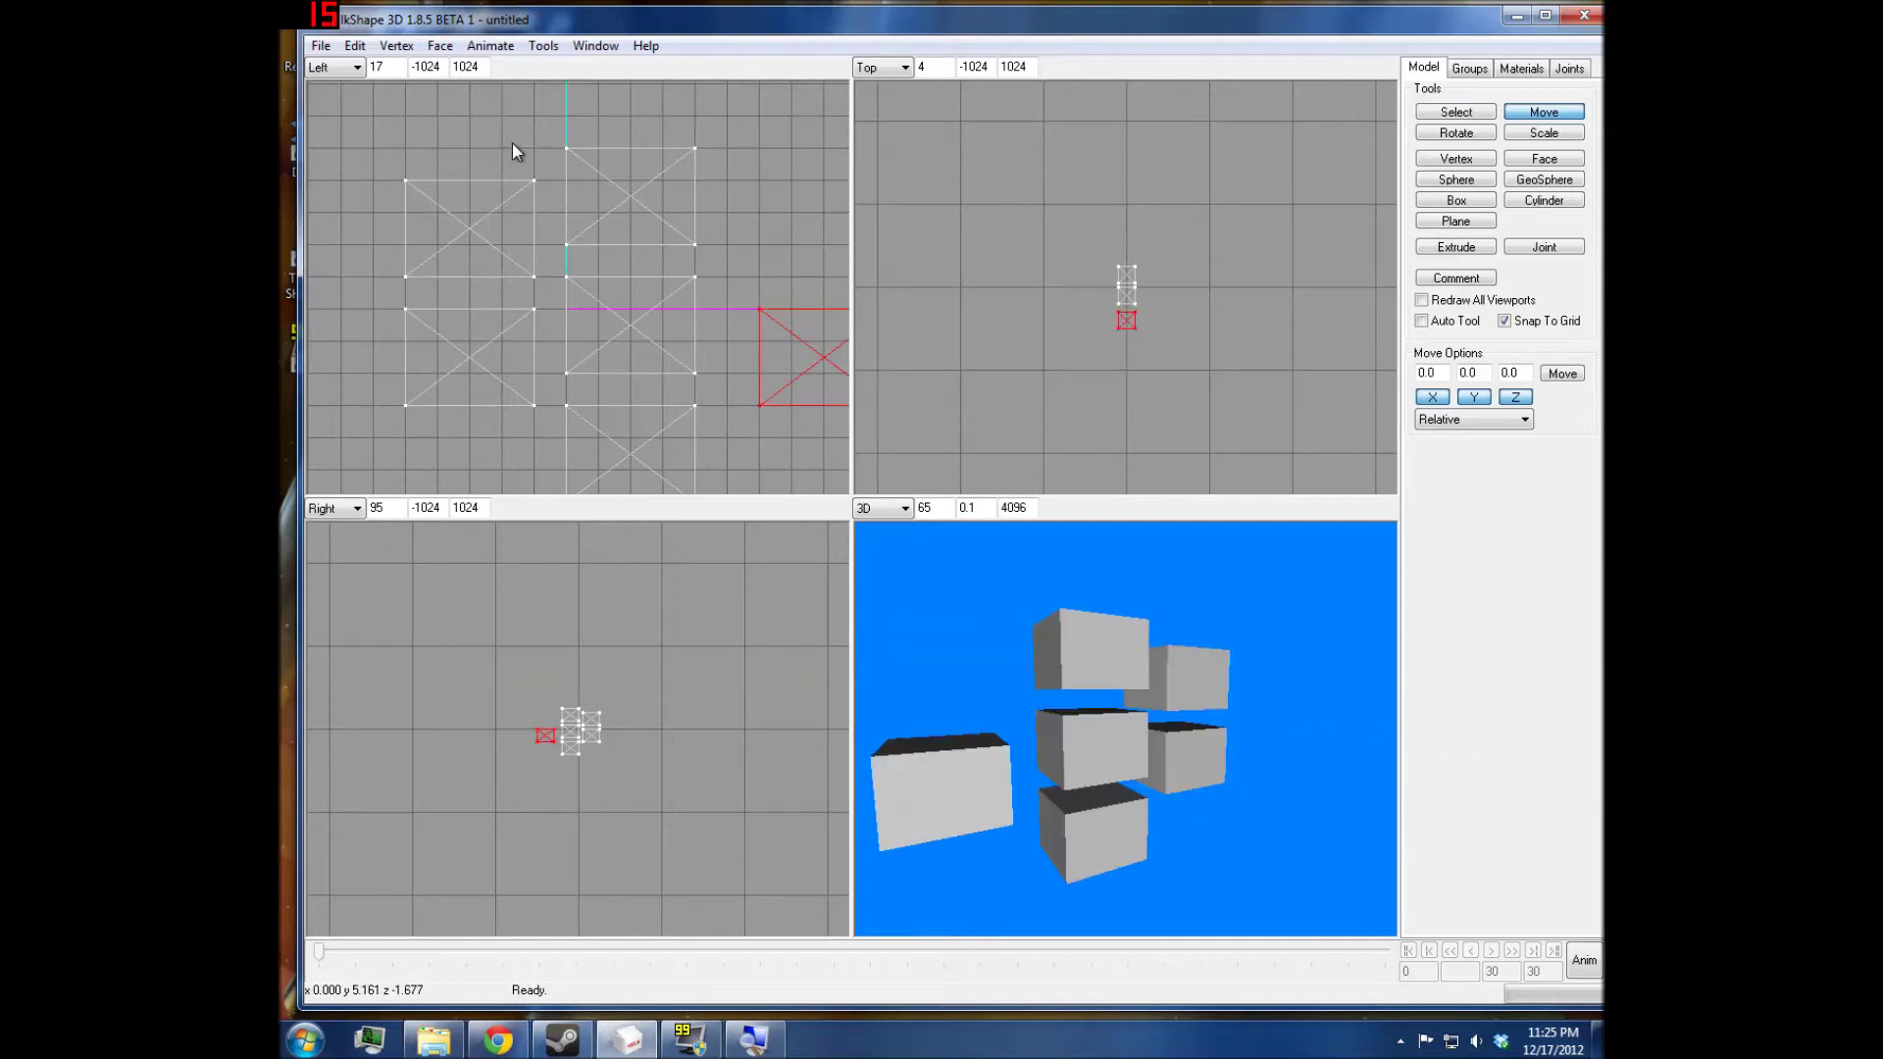
{"action": "key", "text": "ctrl+z"}
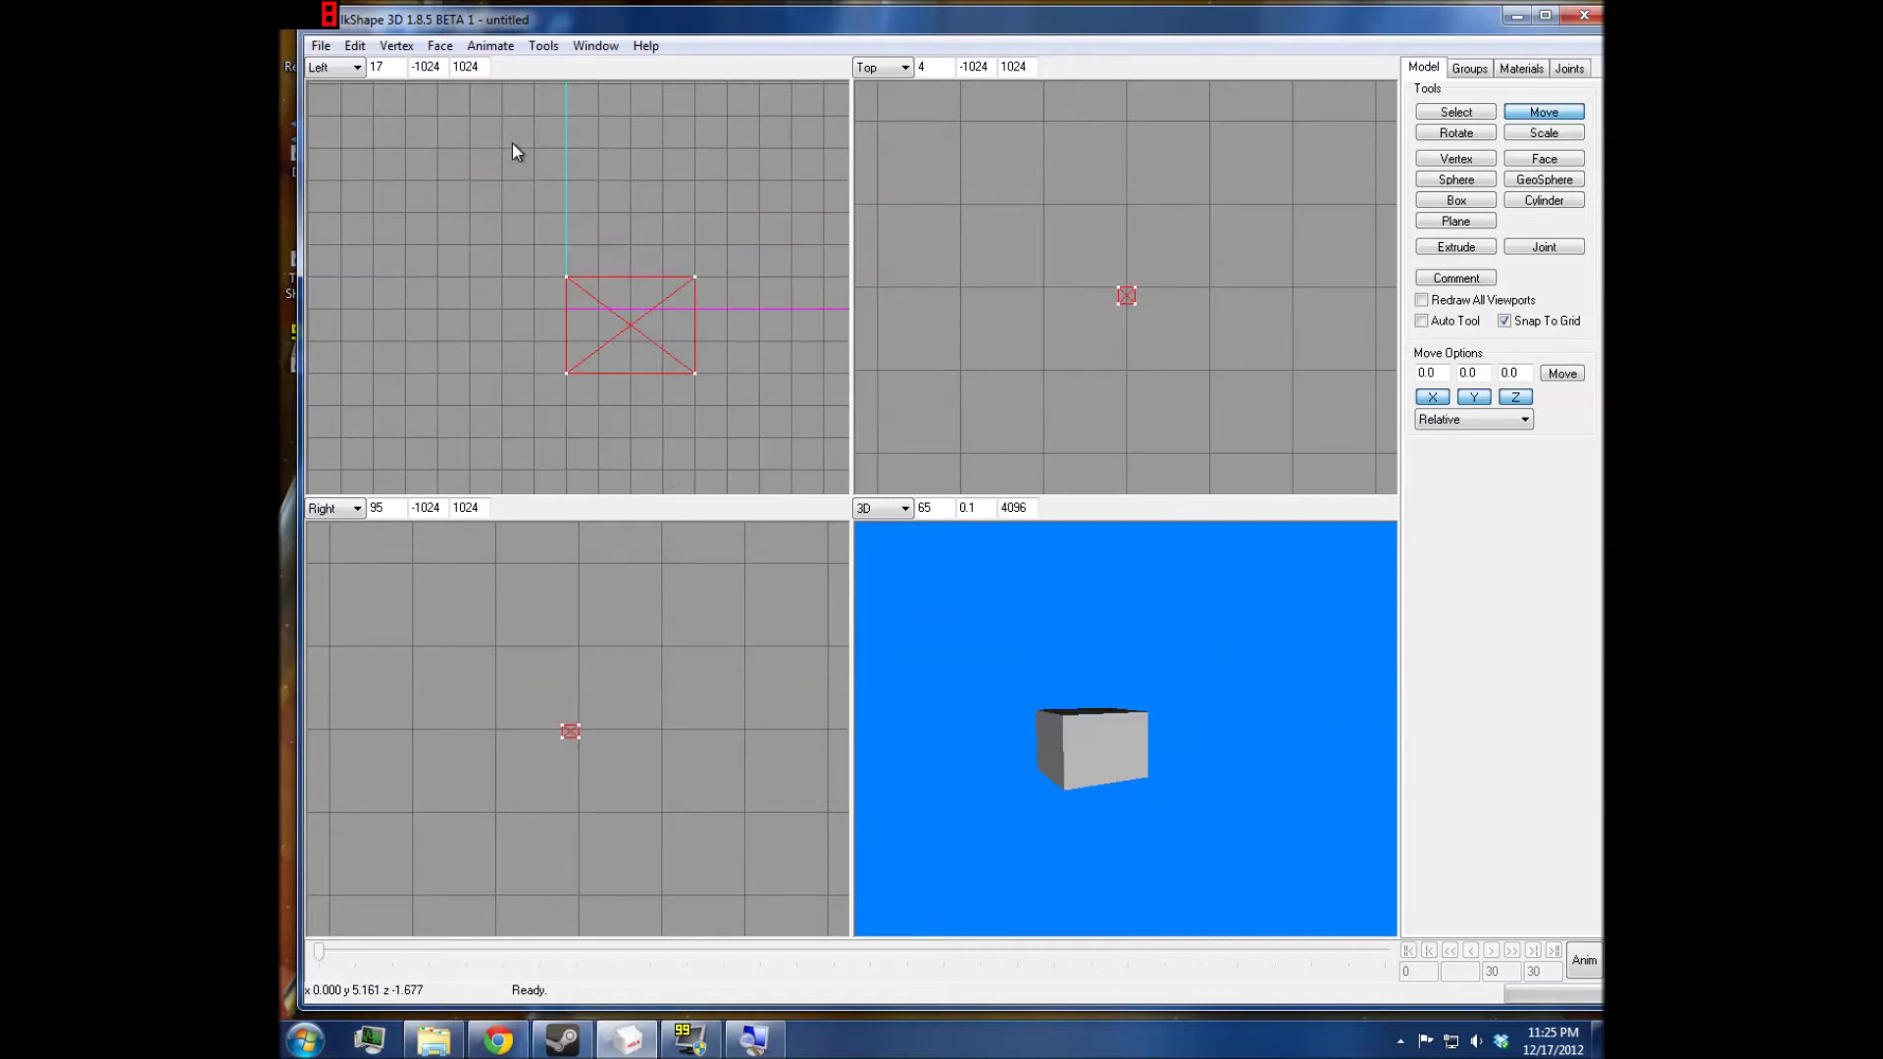
Step: Duplicate the original box and move the copy horizontally to its left in the Left viewport
{"action": "left_click", "coordinate": [369, 46]}
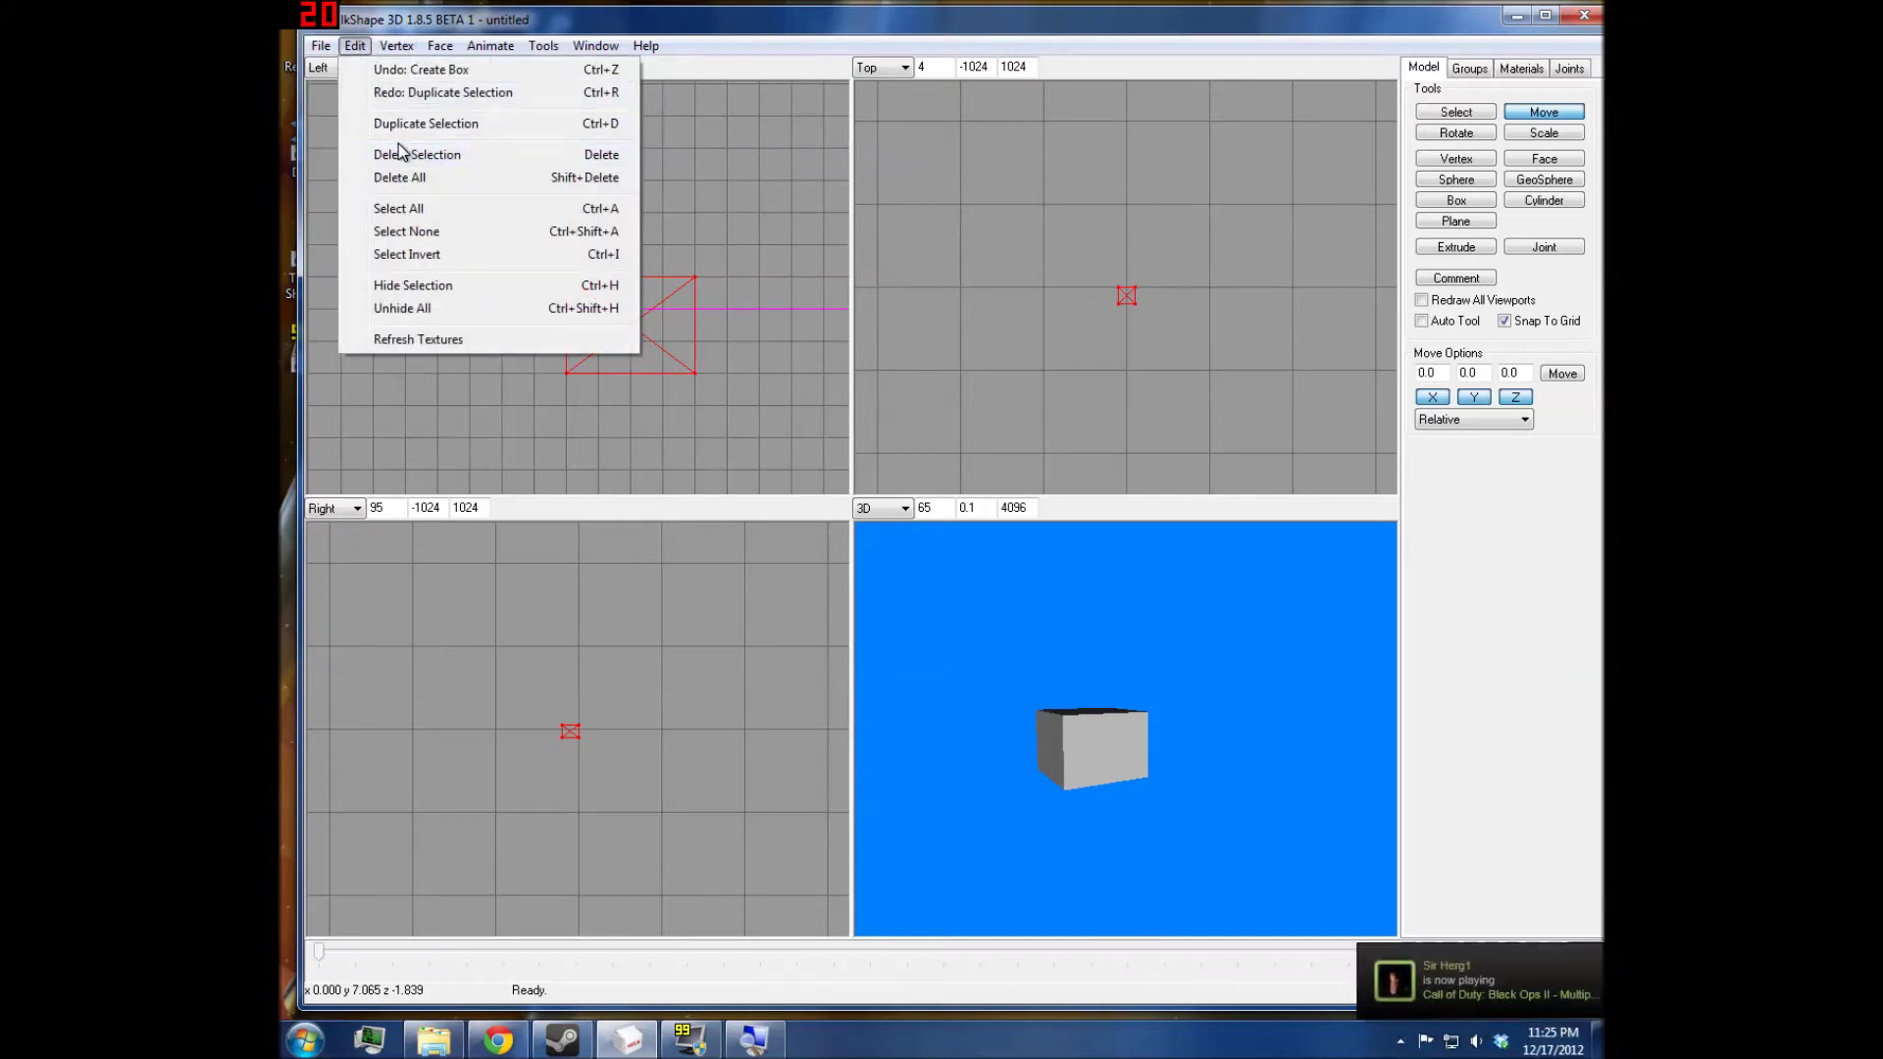
{"action": "left_click", "coordinate": [1483, 112]}
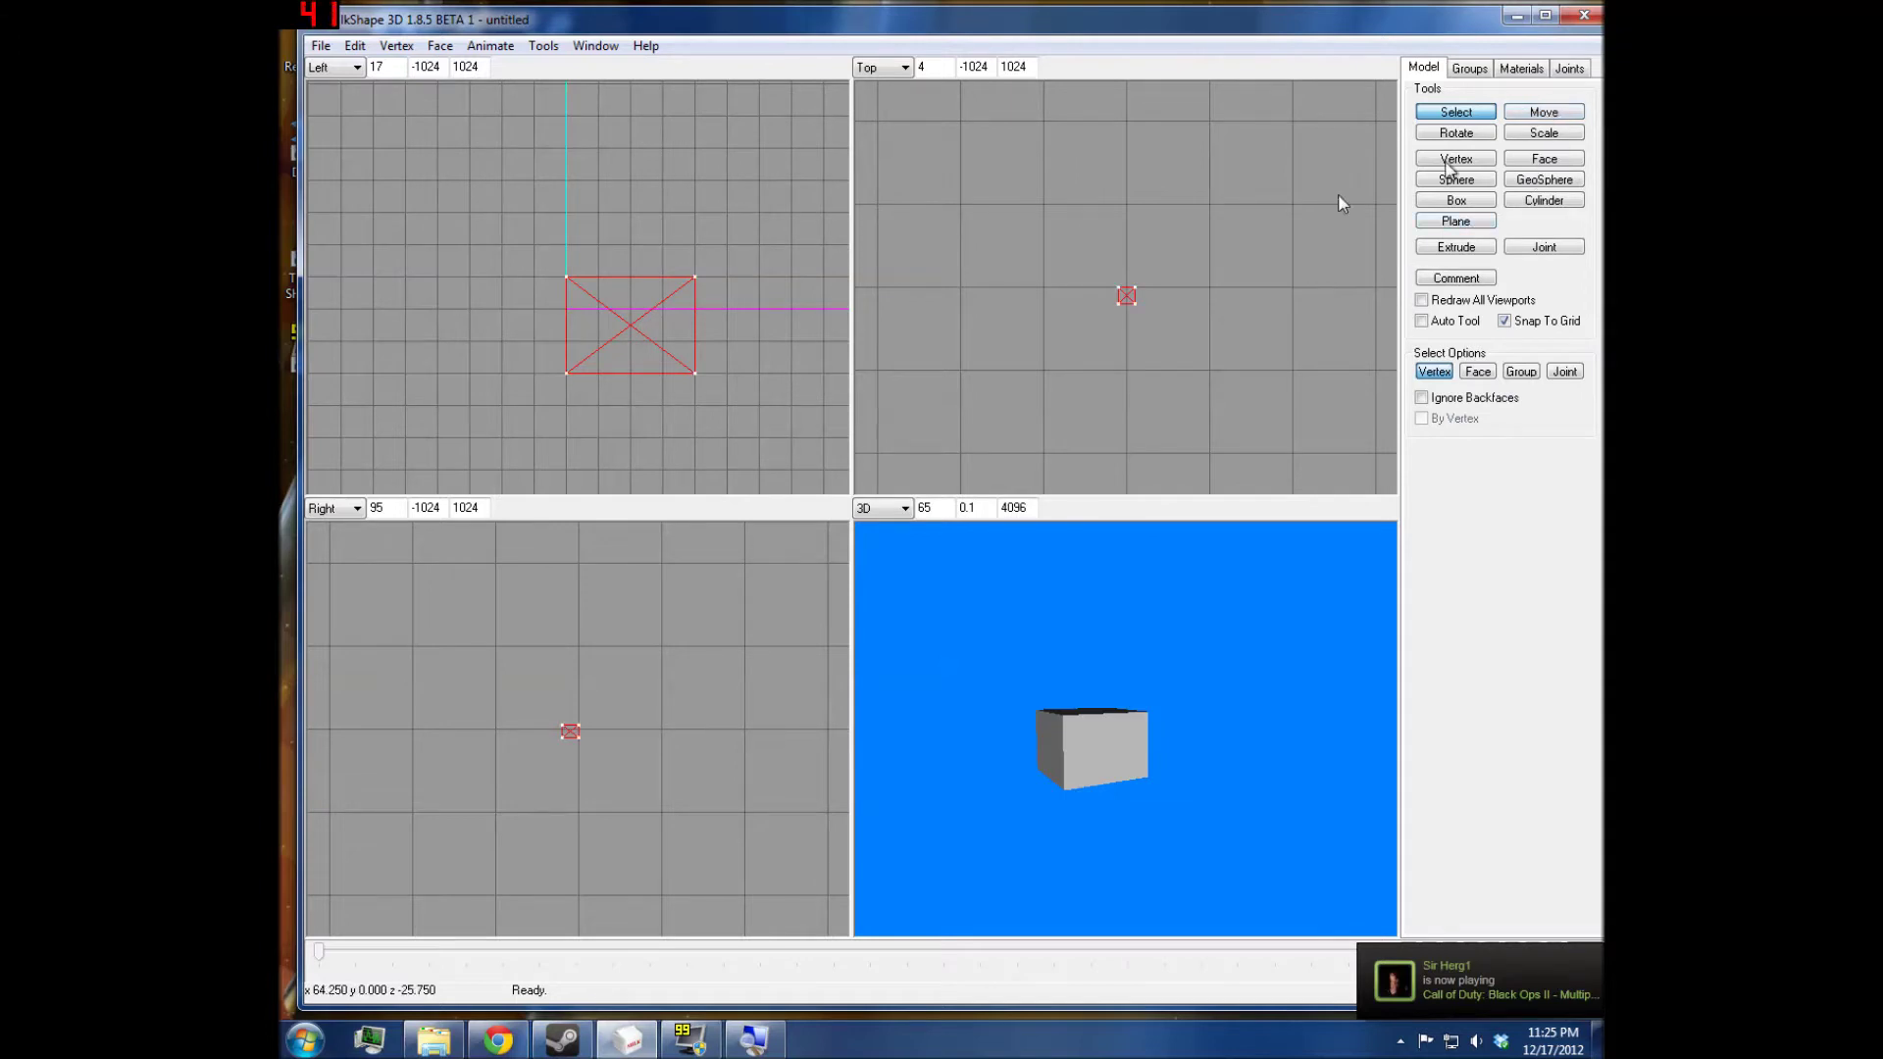
{"action": "left_click", "coordinate": [1561, 112]}
{"action": "left_click_drag", "start_coordinate": [492, 349], "coordinate": [330, 347]}
{"action": "left_click_drag", "start_coordinate": [998, 704], "coordinate": [1261, 713]}
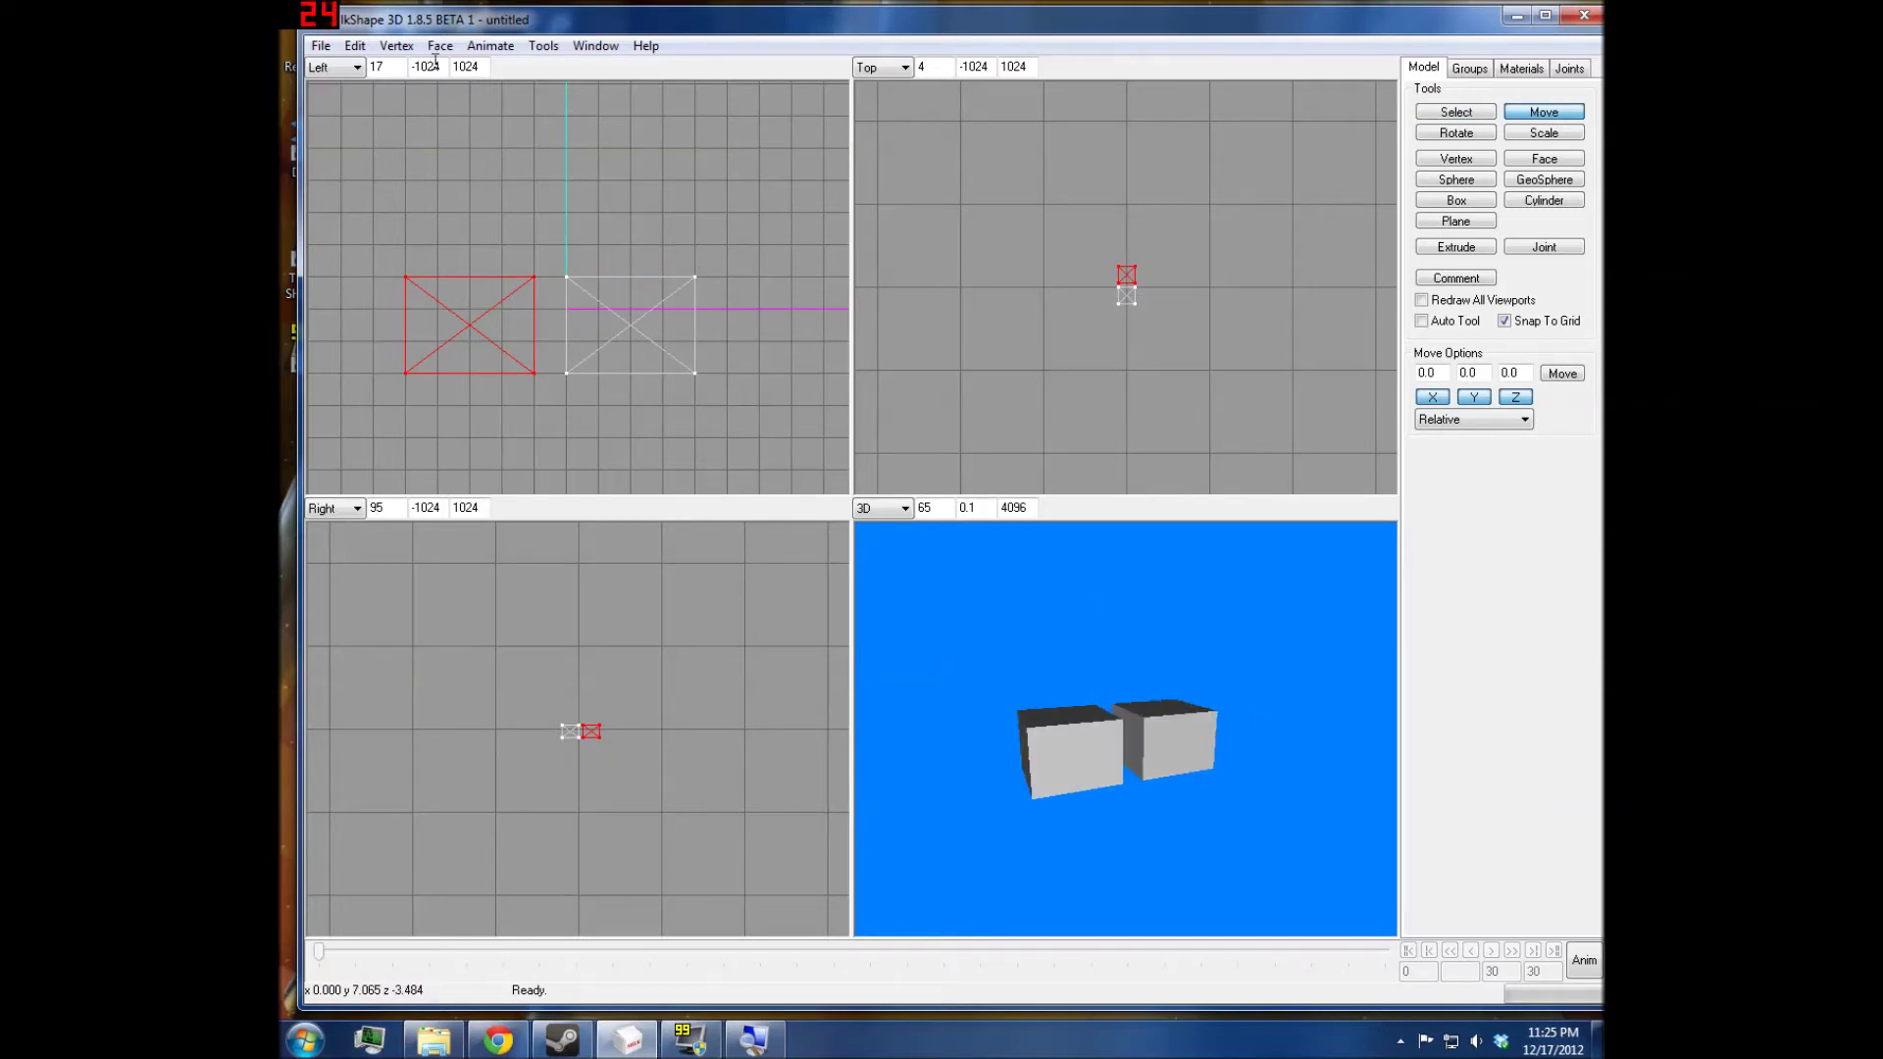
Step: Delete the selected duplicate box and clear the remaining unselected box with Delete All
{"action": "left_click", "coordinate": [355, 45]}
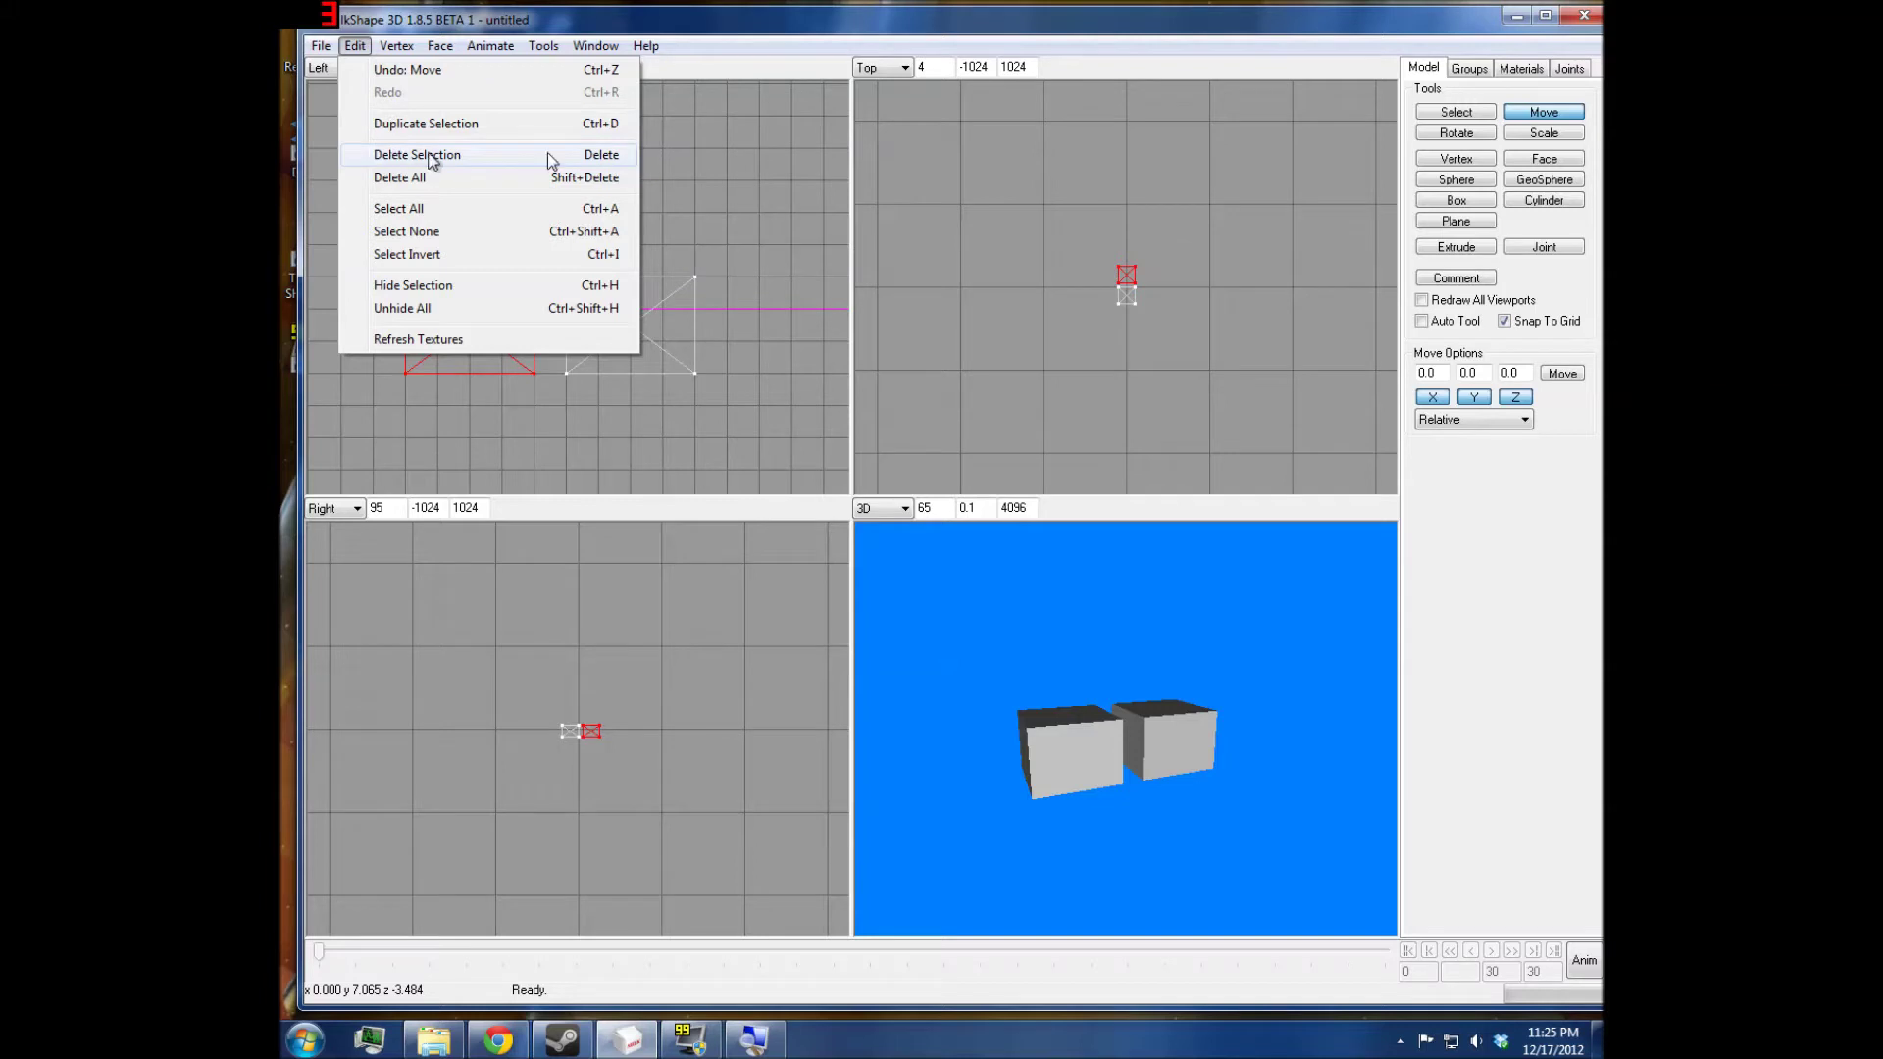
{"action": "left_click", "coordinate": [668, 385]}
{"action": "key", "text": "Delete"}
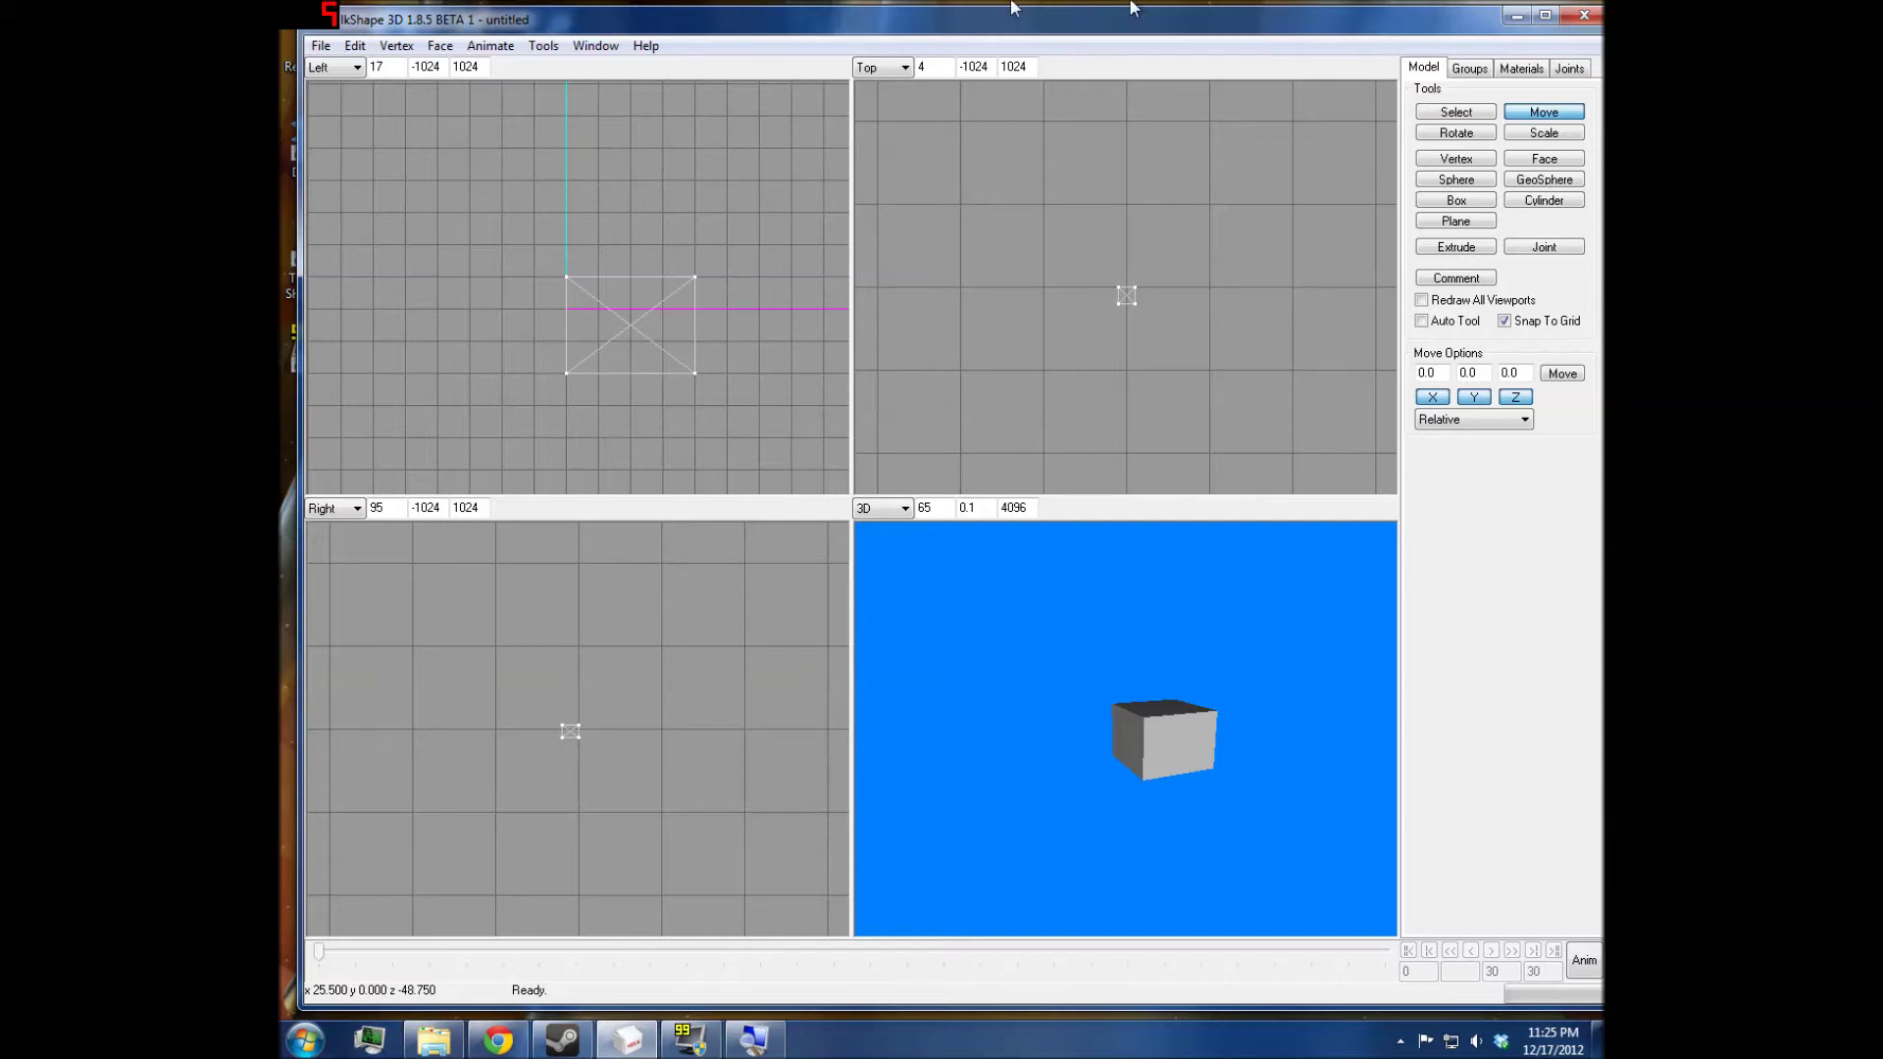
{"action": "left_click", "coordinate": [353, 50]}
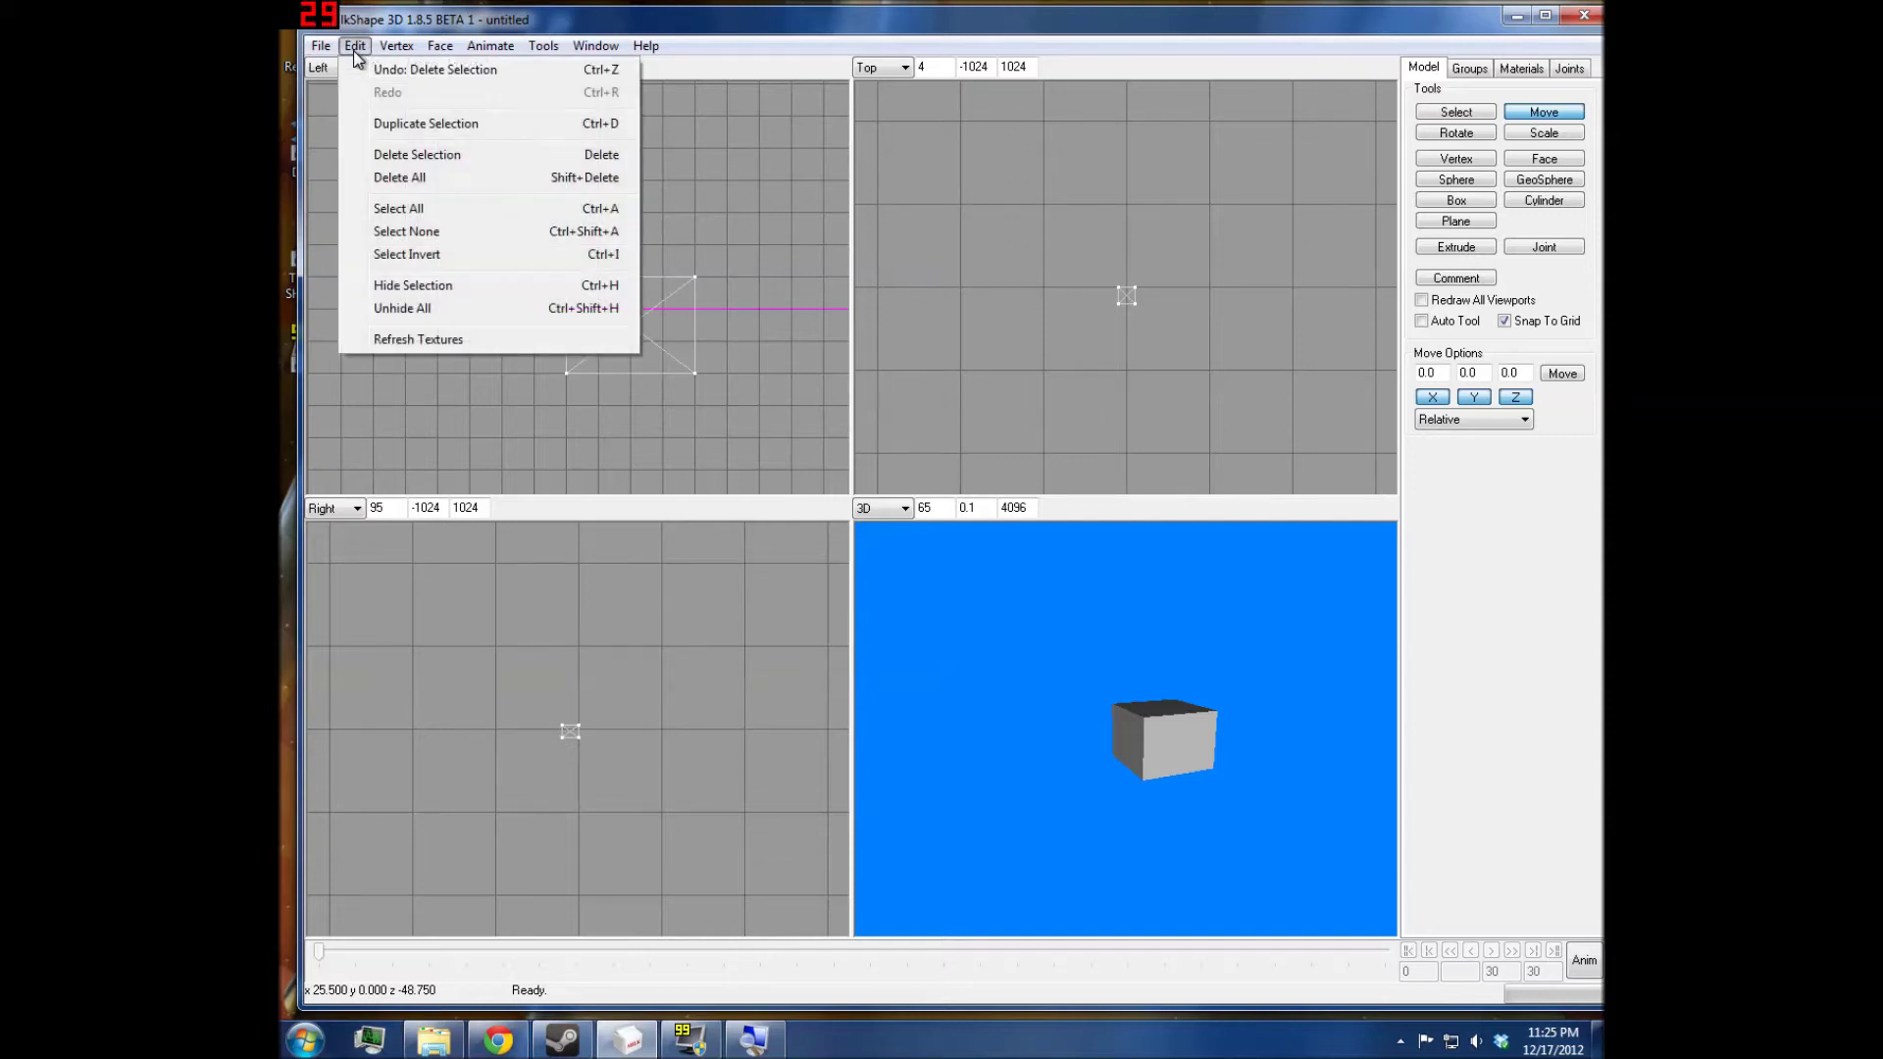
{"action": "left_click", "coordinate": [353, 50]}
{"action": "key", "text": "Delete"}
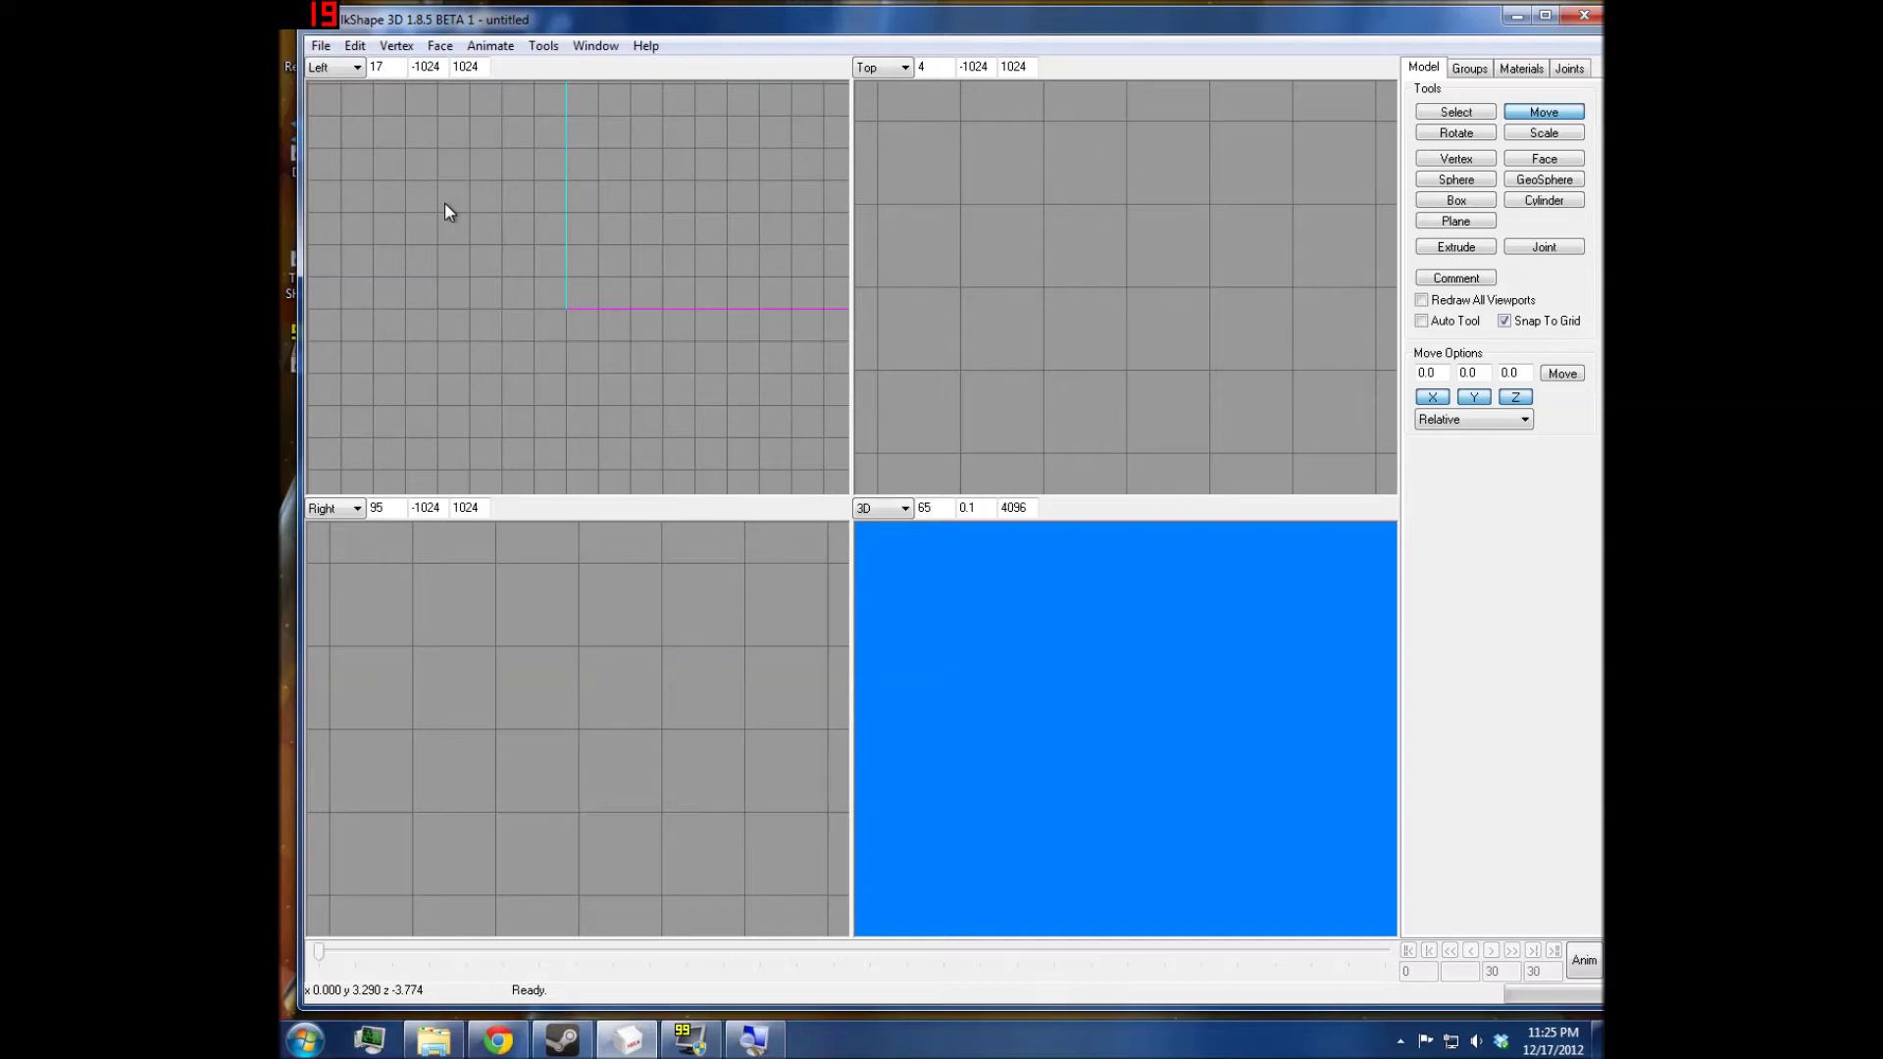
Step: Draw a small square box centred on the origin in the Left viewport
{"action": "left_click", "coordinate": [369, 49]}
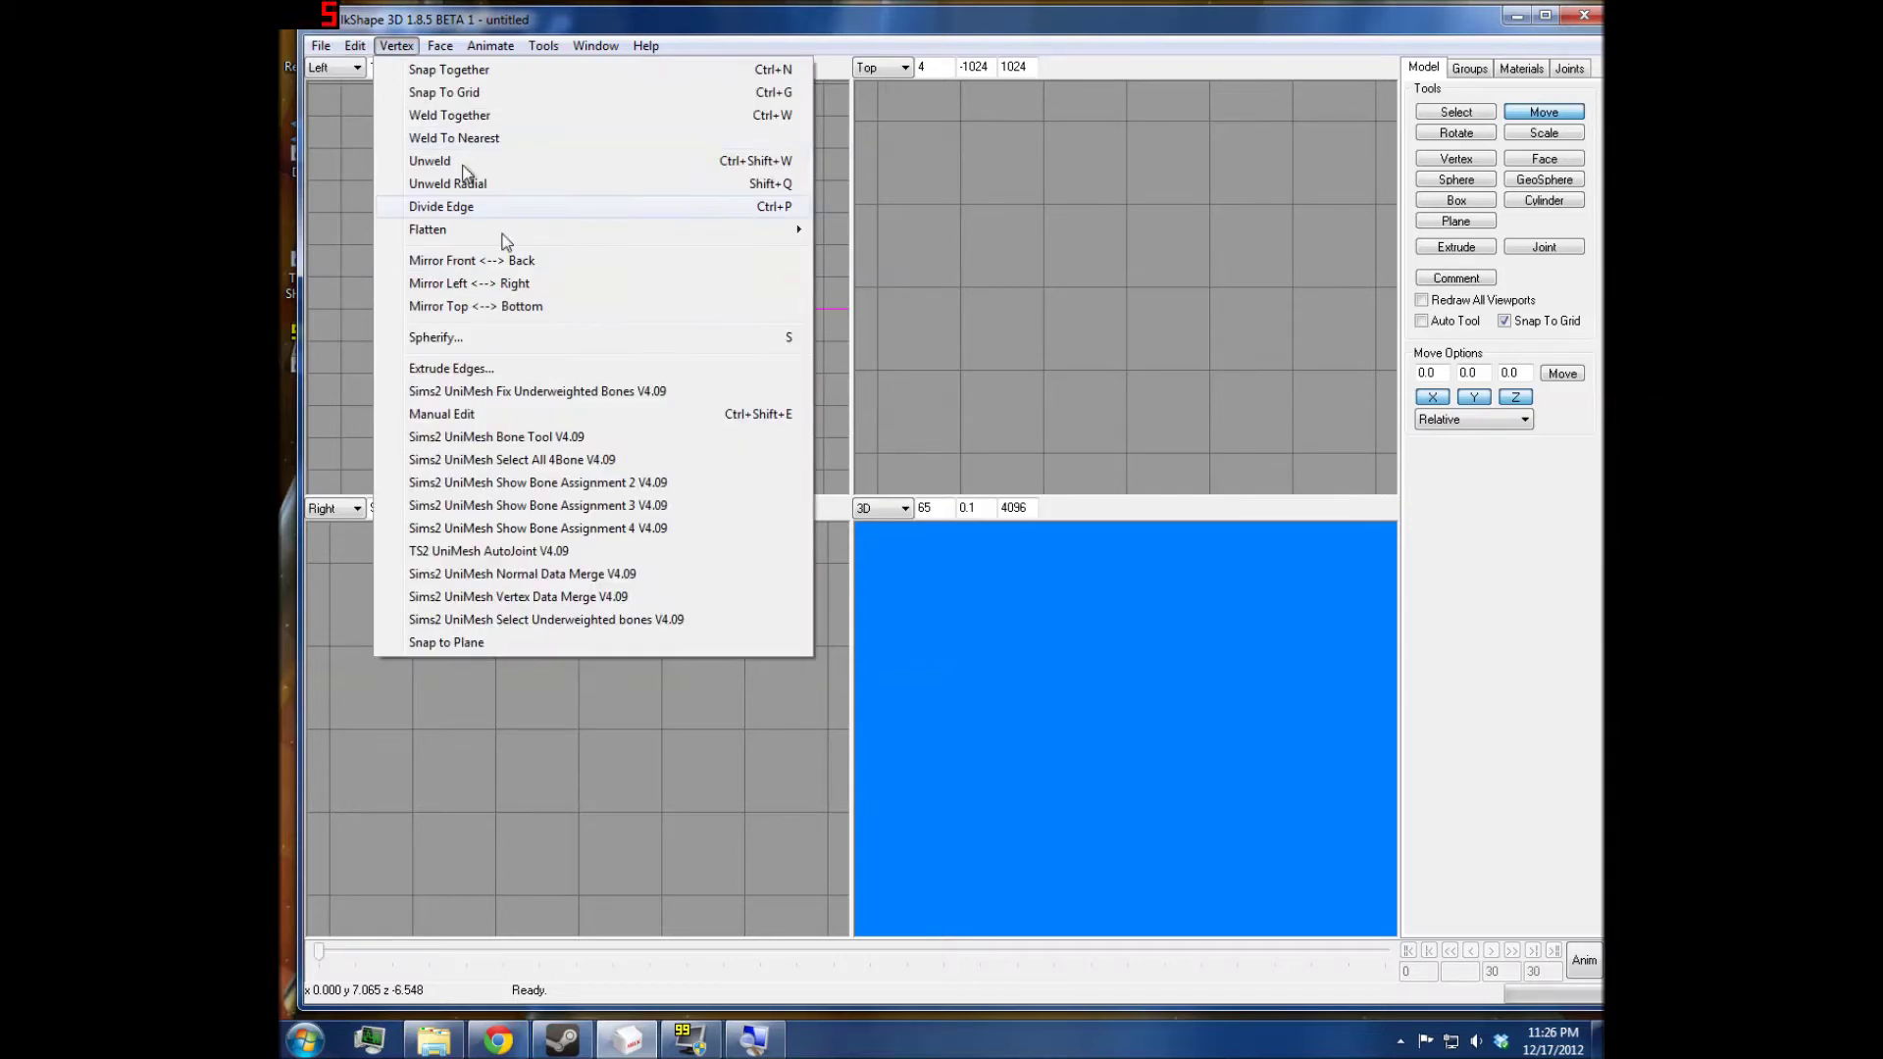
{"action": "left_click", "coordinate": [325, 205]}
{"action": "left_click", "coordinate": [1456, 200]}
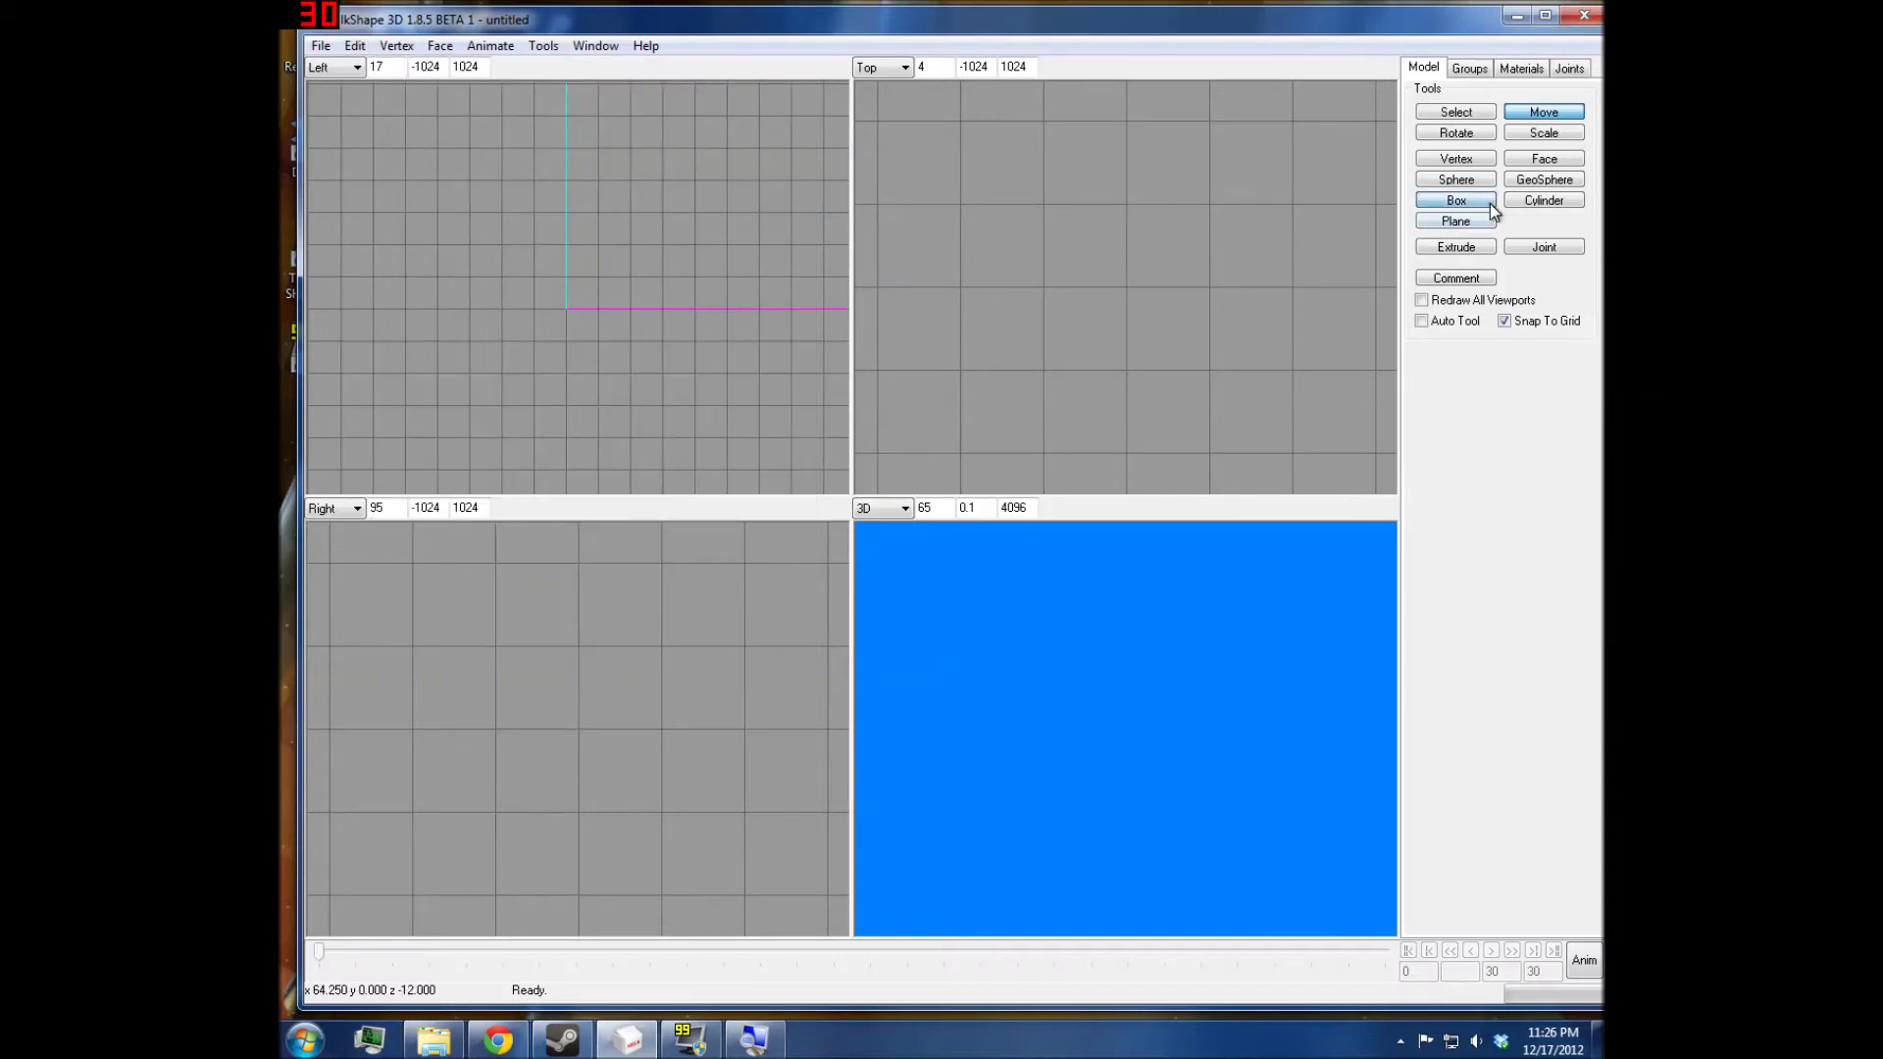
{"action": "left_click_drag", "start_coordinate": [535, 280], "coordinate": [632, 345]}
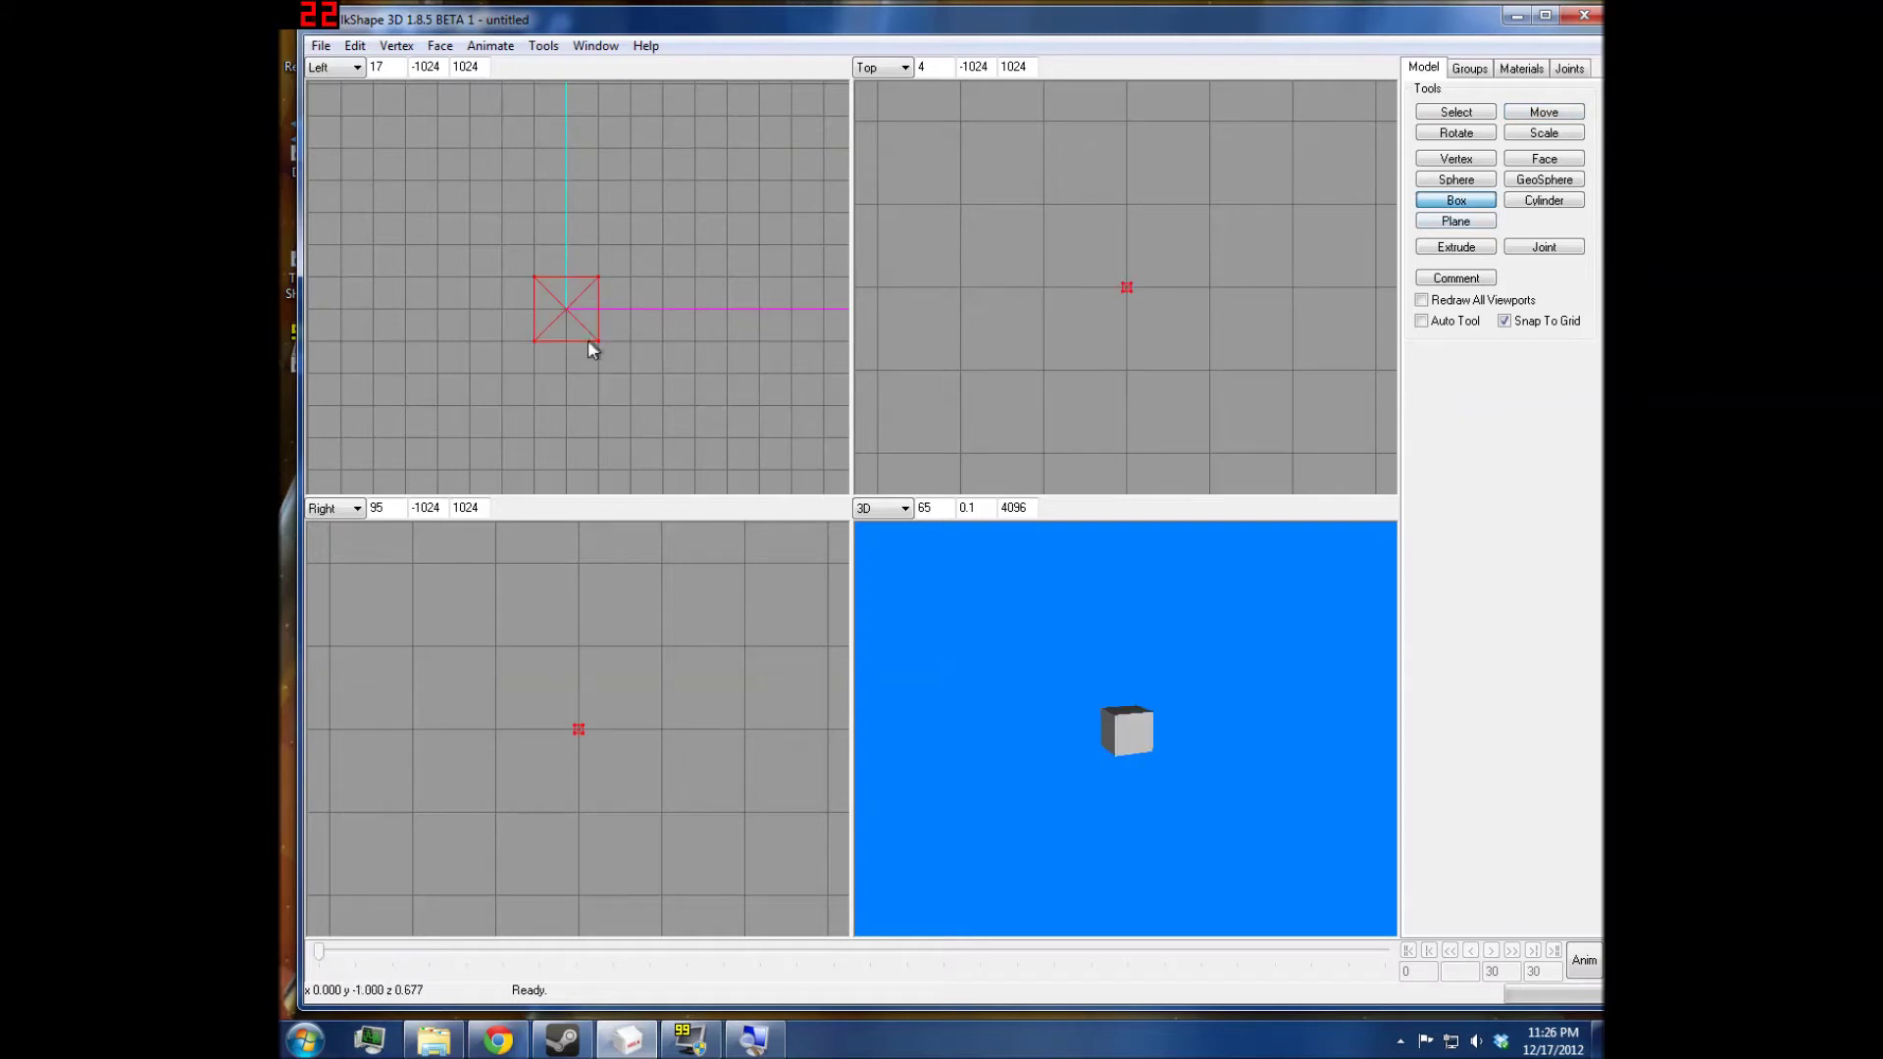
Step: Deselect everything with Select None
{"action": "left_click", "coordinate": [355, 45]}
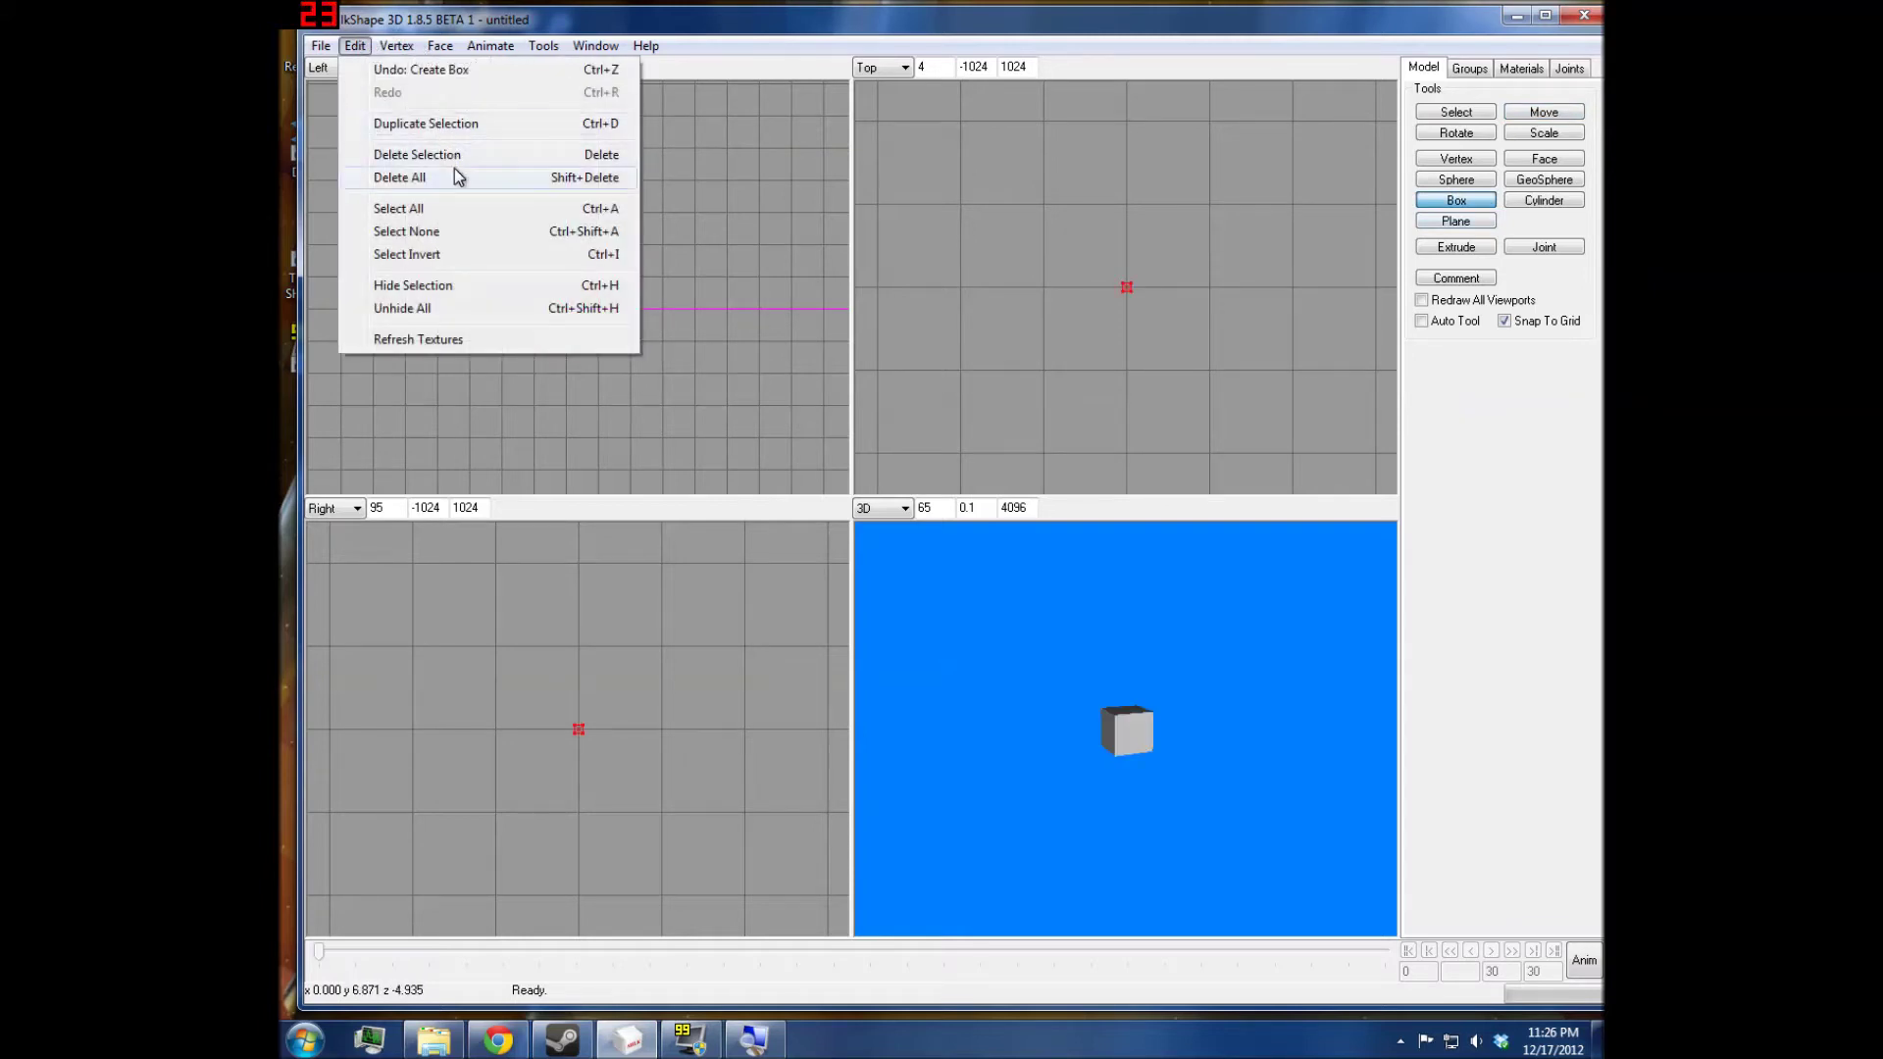
{"action": "left_click", "coordinate": [727, 225]}
{"action": "left_click", "coordinate": [355, 45]}
{"action": "left_click", "coordinate": [447, 236]}
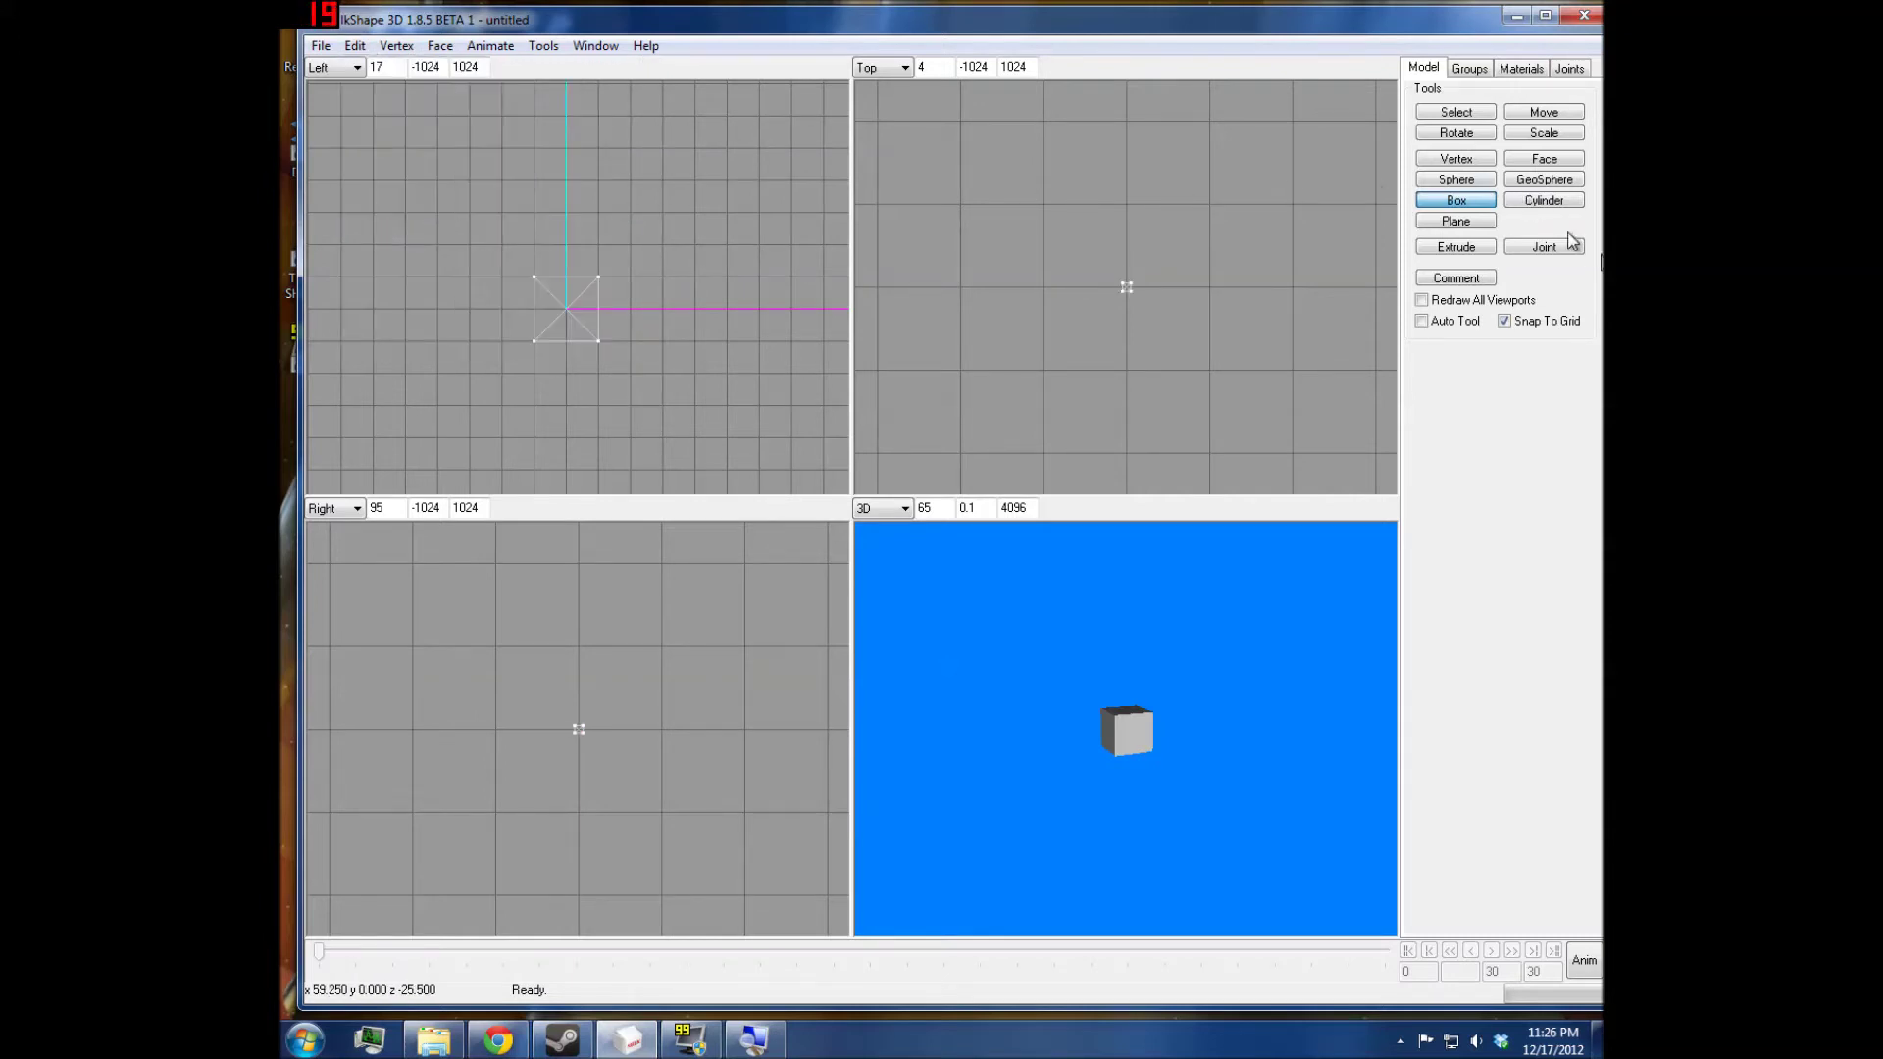
Step: Draw three more boxes around the small one in the Left viewport: one to its right, a tall one upper left and a wide one below
{"action": "left_click_drag", "start_coordinate": [647, 243], "coordinate": [715, 356]}
{"action": "left_click_drag", "start_coordinate": [409, 123], "coordinate": [471, 309]}
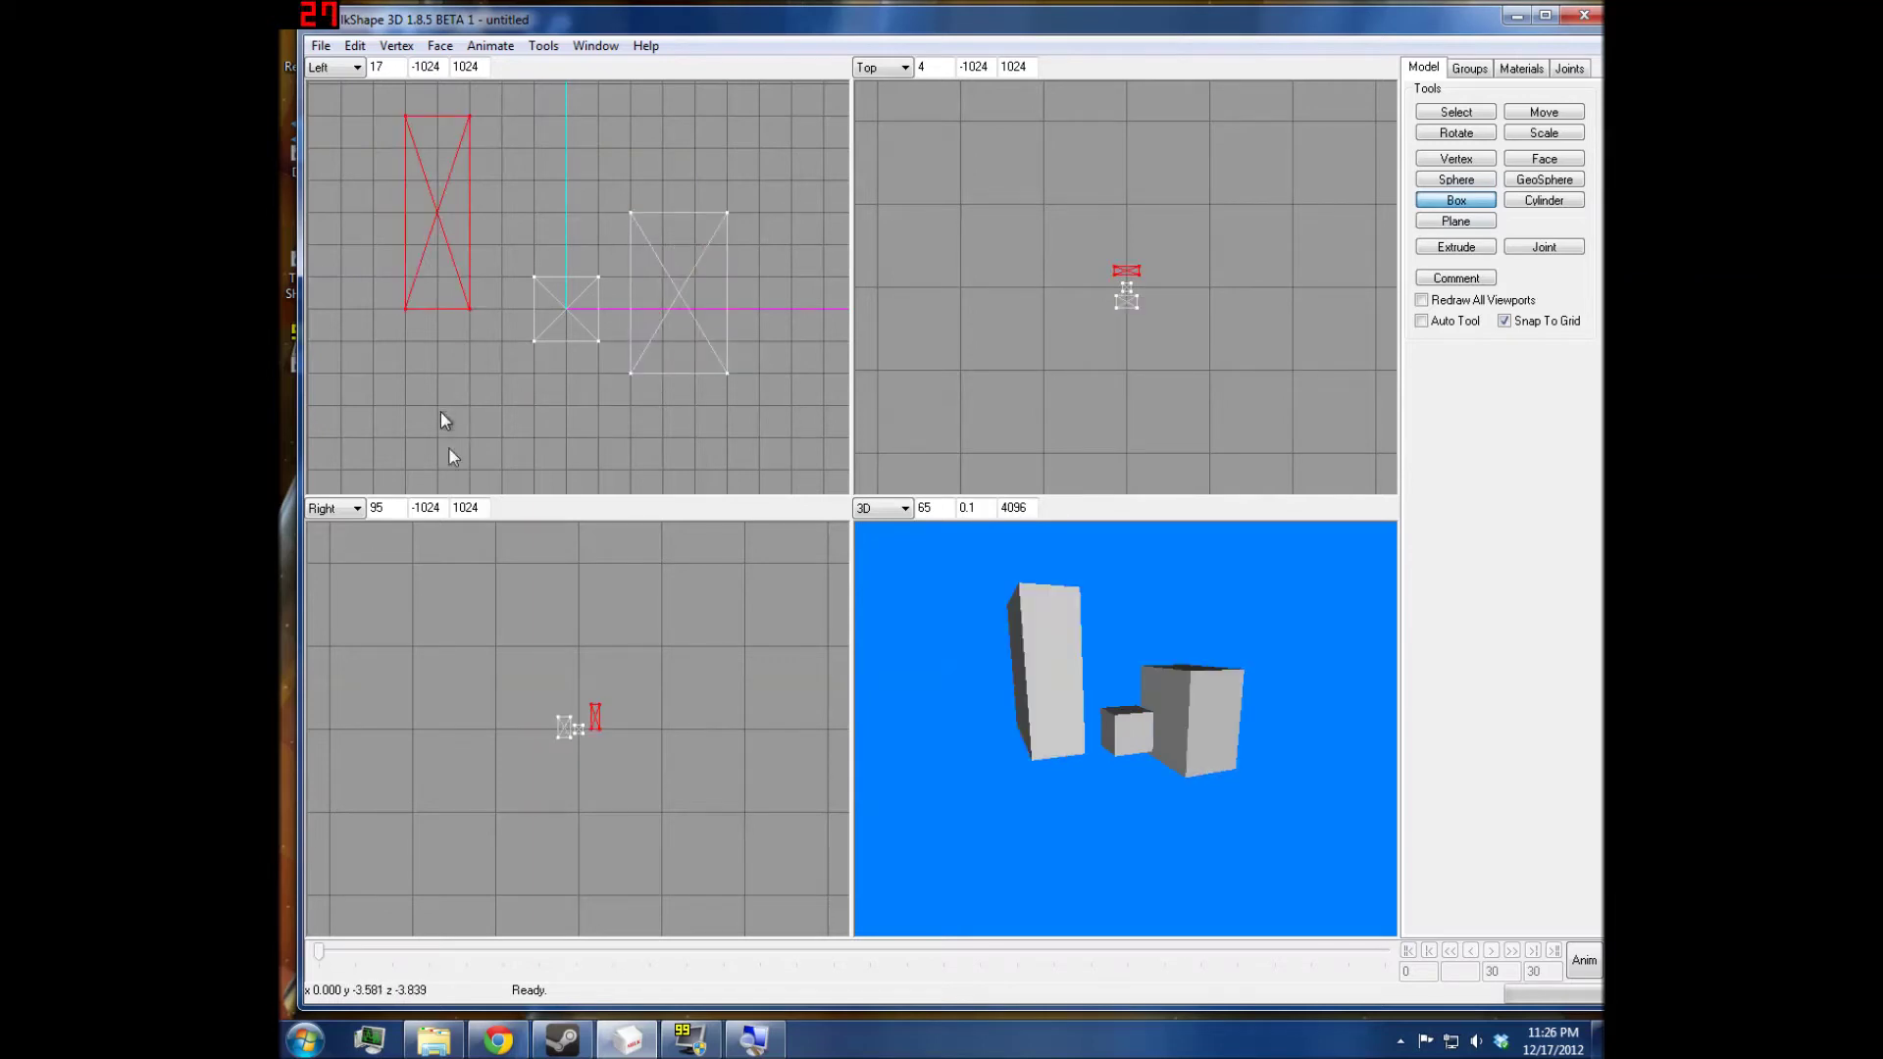
{"action": "left_click_drag", "start_coordinate": [583, 466], "coordinate": [599, 469]}
Step: Switch the Select tool to Group mode and select all four boxes with one selection window in the Left viewport
{"action": "left_click", "coordinate": [1464, 114]}
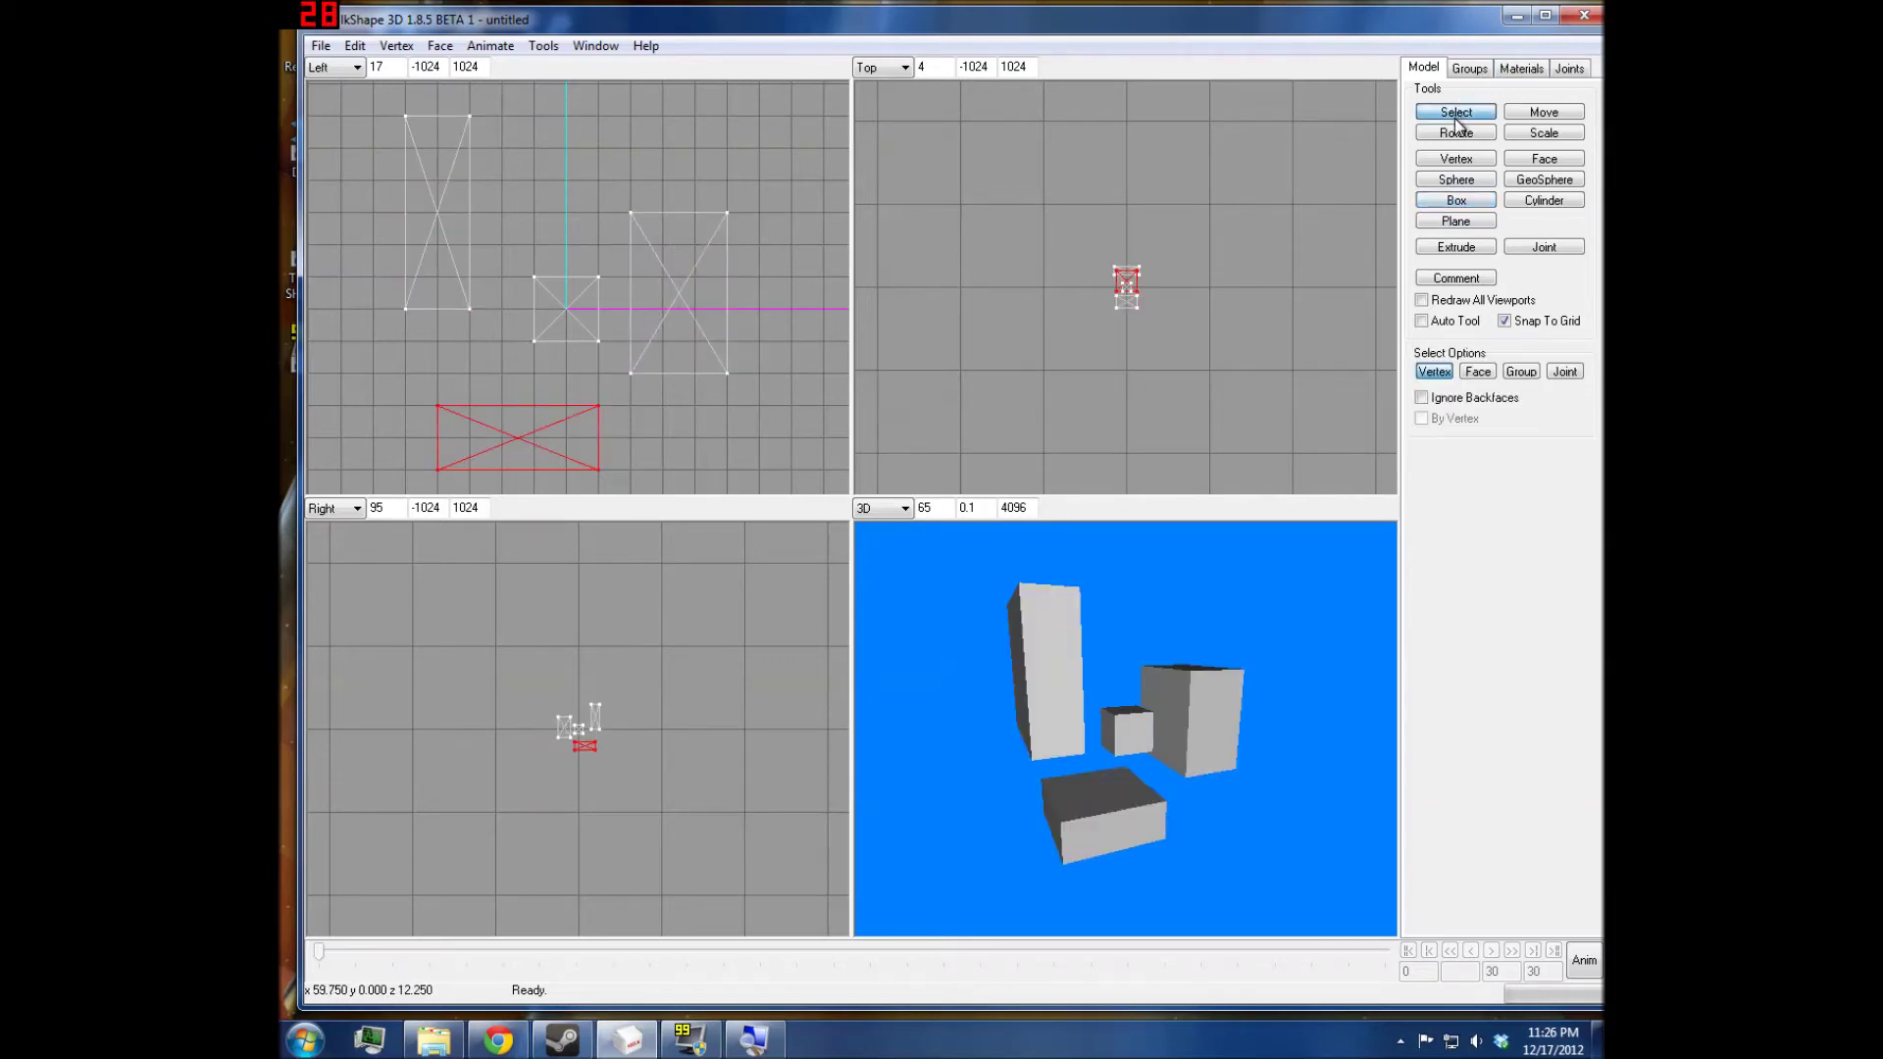
{"action": "left_click", "coordinate": [1521, 372]}
{"action": "left_click", "coordinate": [545, 329]}
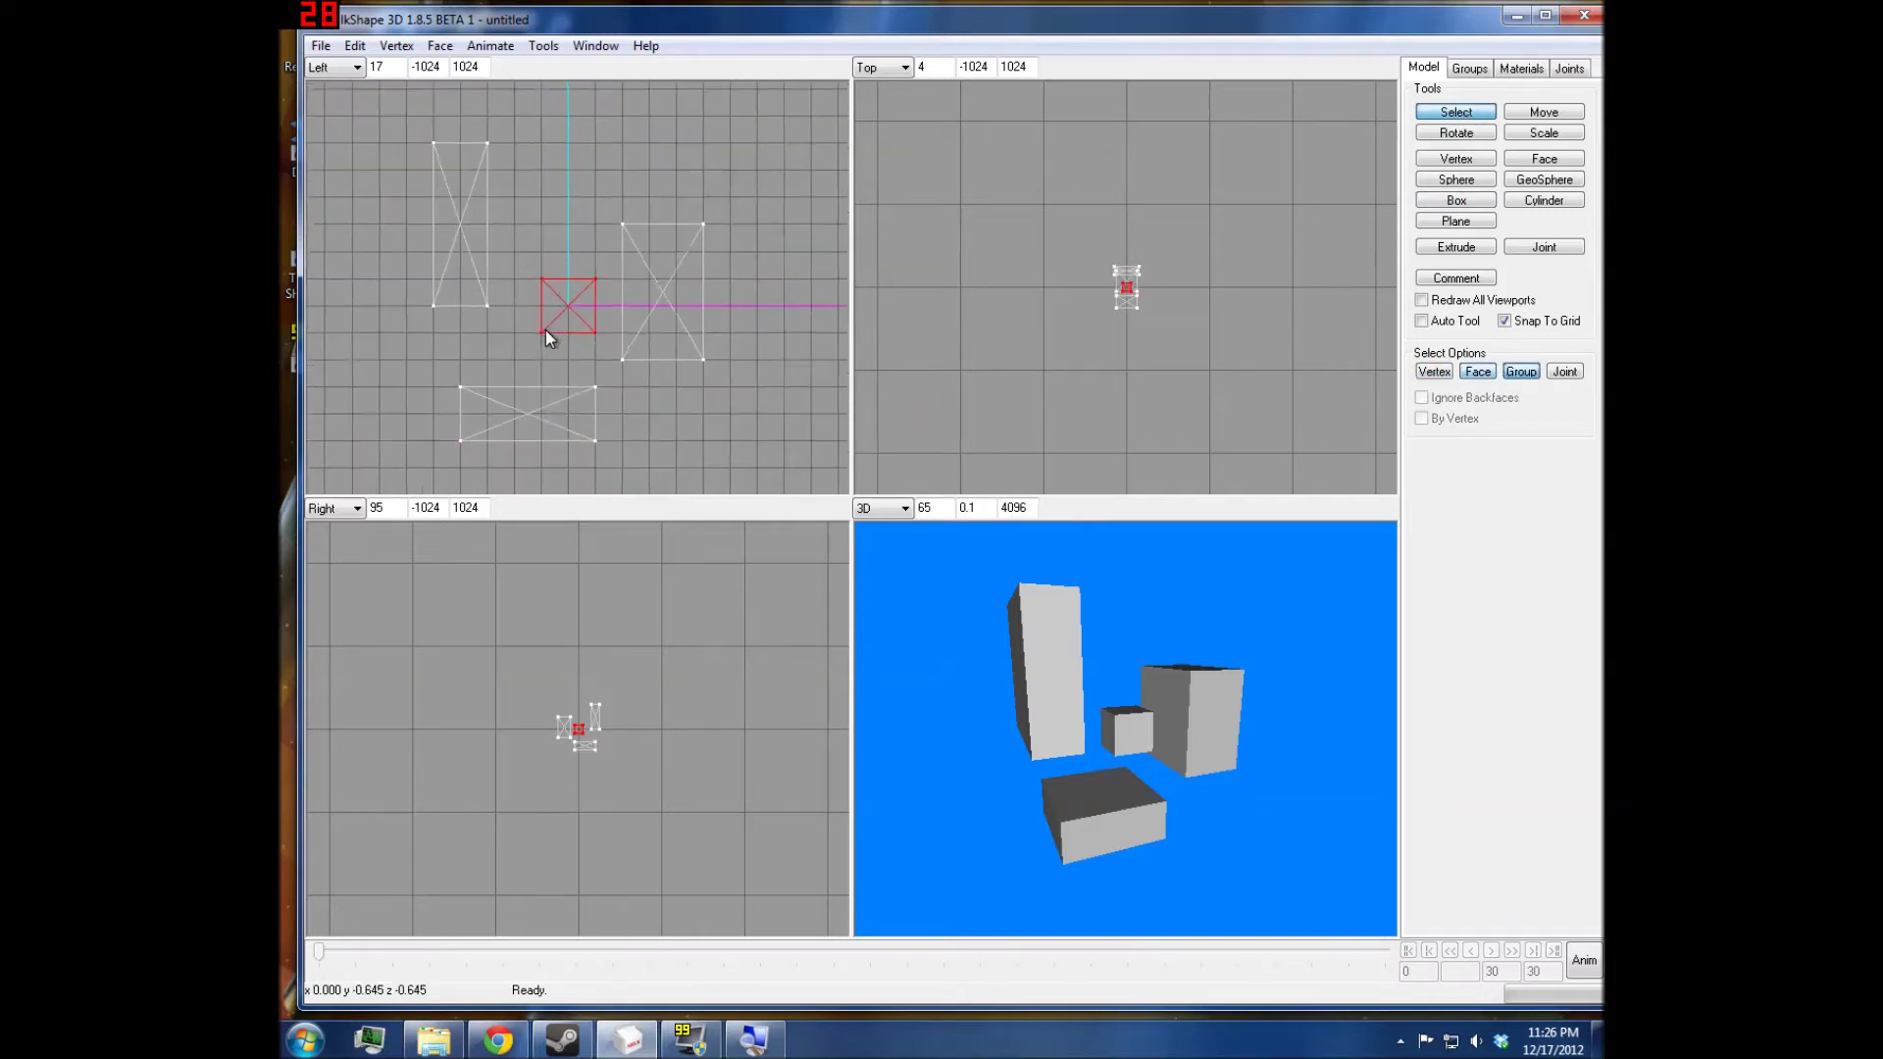
{"action": "left_click", "coordinate": [474, 231]}
{"action": "left_click_drag", "start_coordinate": [375, 94], "coordinate": [820, 549]}
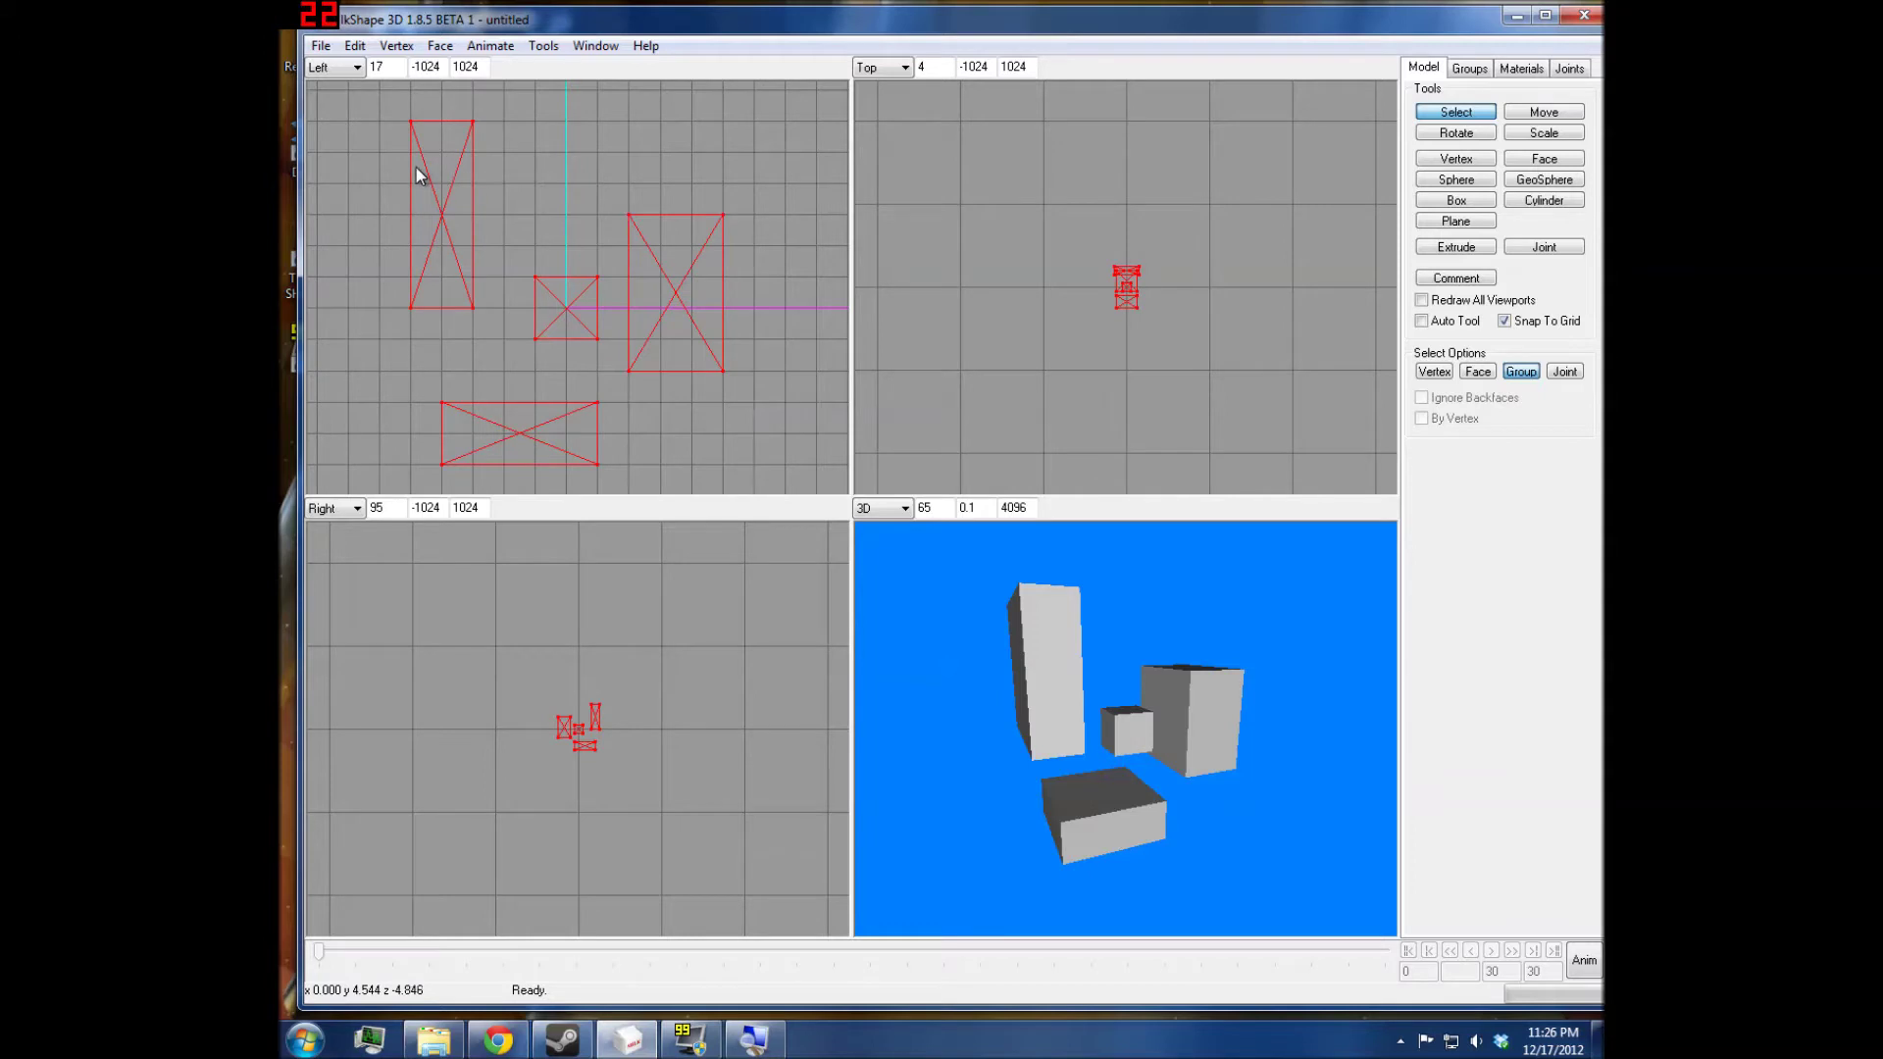
Step: Try selecting the surrounding boxes one after another as groups in the Left viewport
{"action": "left_click_drag", "start_coordinate": [391, 157], "coordinate": [762, 251]}
{"action": "left_click", "coordinate": [529, 407]}
{"action": "left_click", "coordinate": [455, 287]}
{"action": "left_click", "coordinate": [514, 441]}
{"action": "left_click", "coordinate": [682, 320]}
{"action": "left_click", "coordinate": [438, 236]}
{"action": "left_click", "coordinate": [491, 432]}
{"action": "left_click", "coordinate": [665, 351]}
{"action": "left_click", "coordinate": [388, 208]}
Step: Select only the small centre box and invert the selection to the three surrounding boxes
{"action": "left_click", "coordinate": [566, 306]}
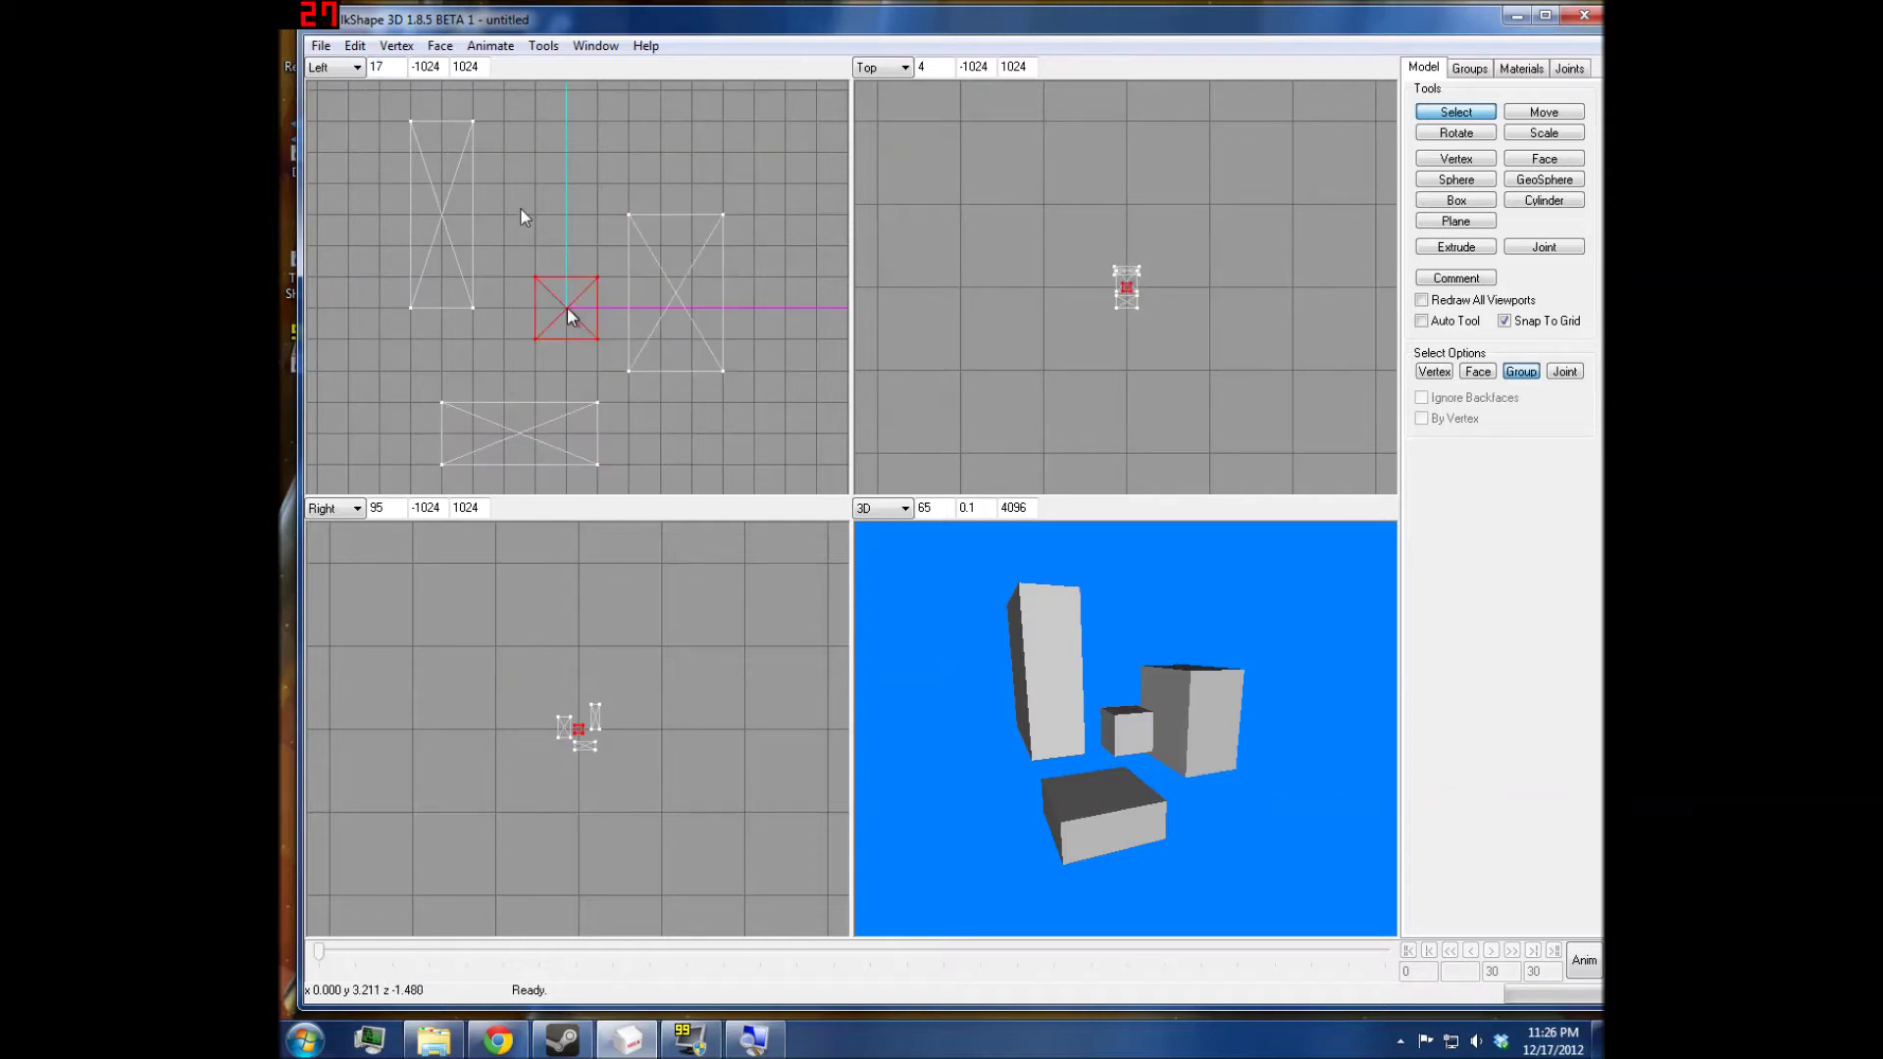
{"action": "left_click", "coordinate": [343, 49]}
{"action": "left_click", "coordinate": [398, 254]}
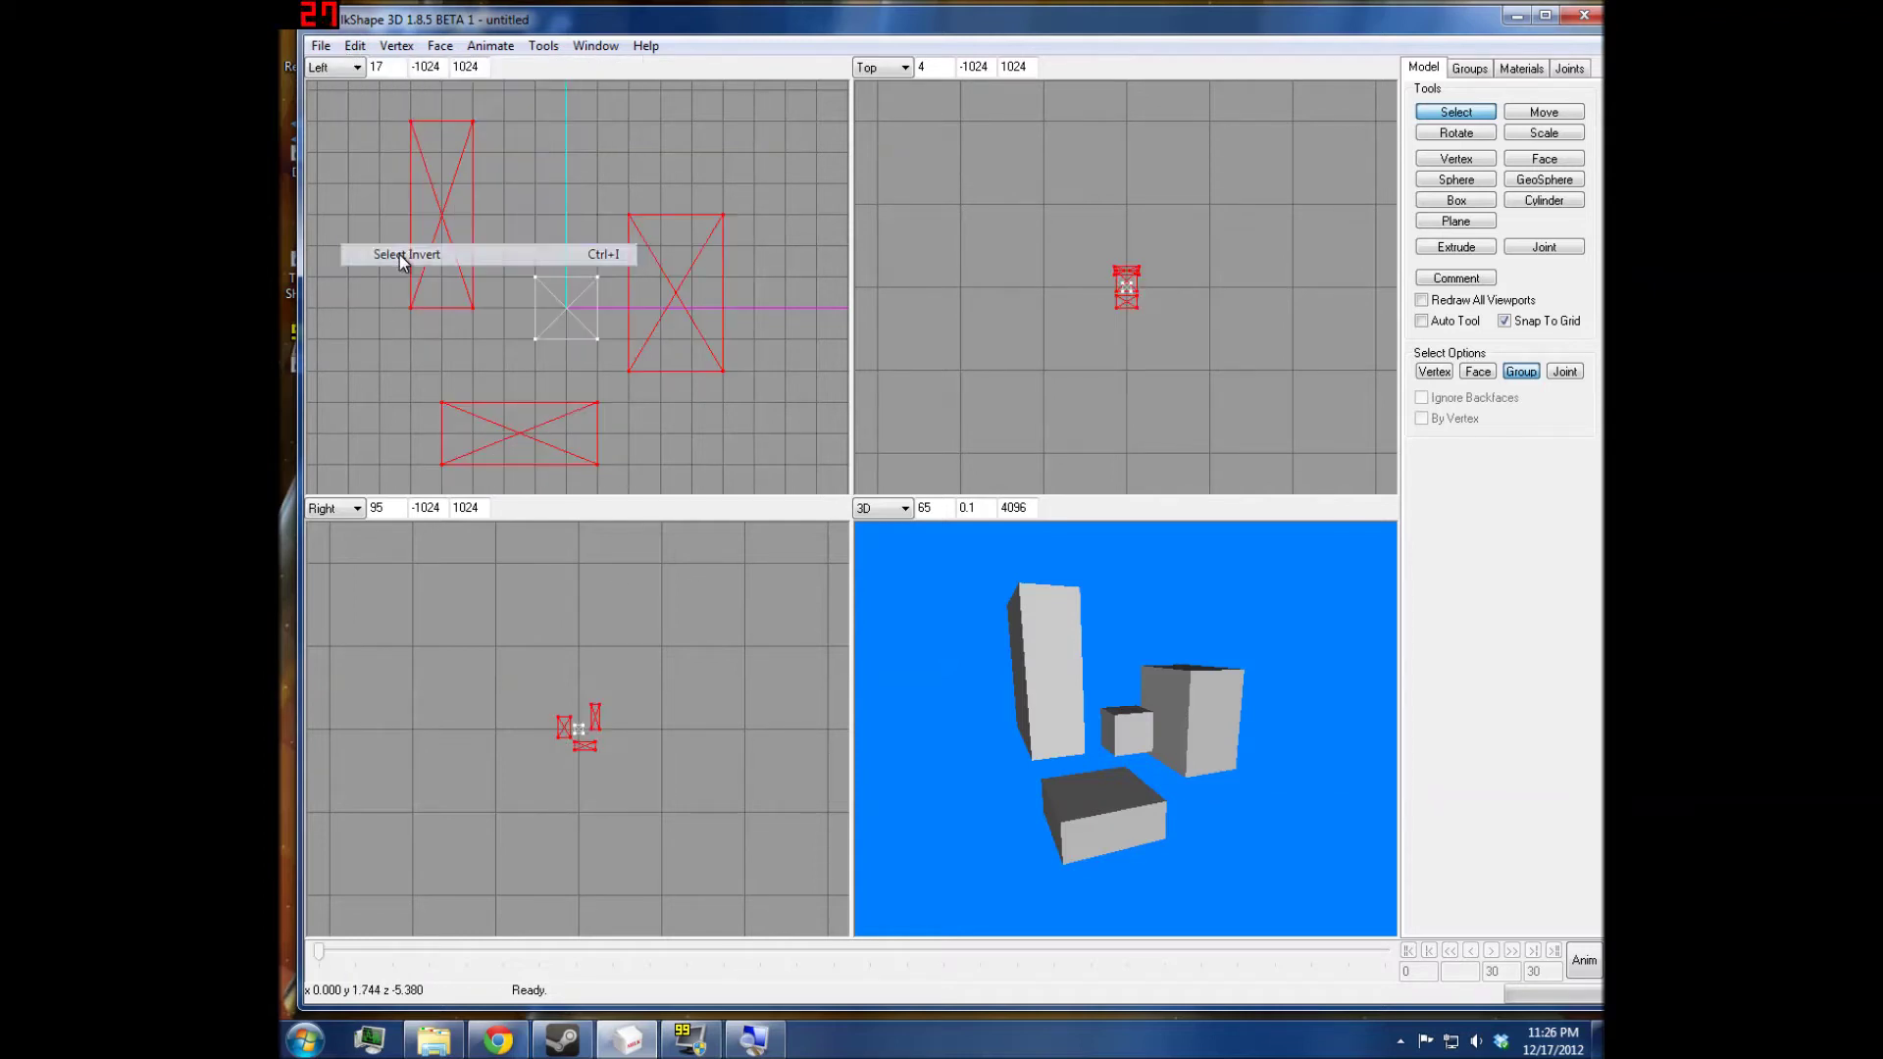
Step: Hide the three selected surrounding boxes and inspect the remaining small box in the 3D view
{"action": "left_click_drag", "start_coordinate": [1128, 670], "coordinate": [1167, 599]}
{"action": "left_click", "coordinate": [355, 46]}
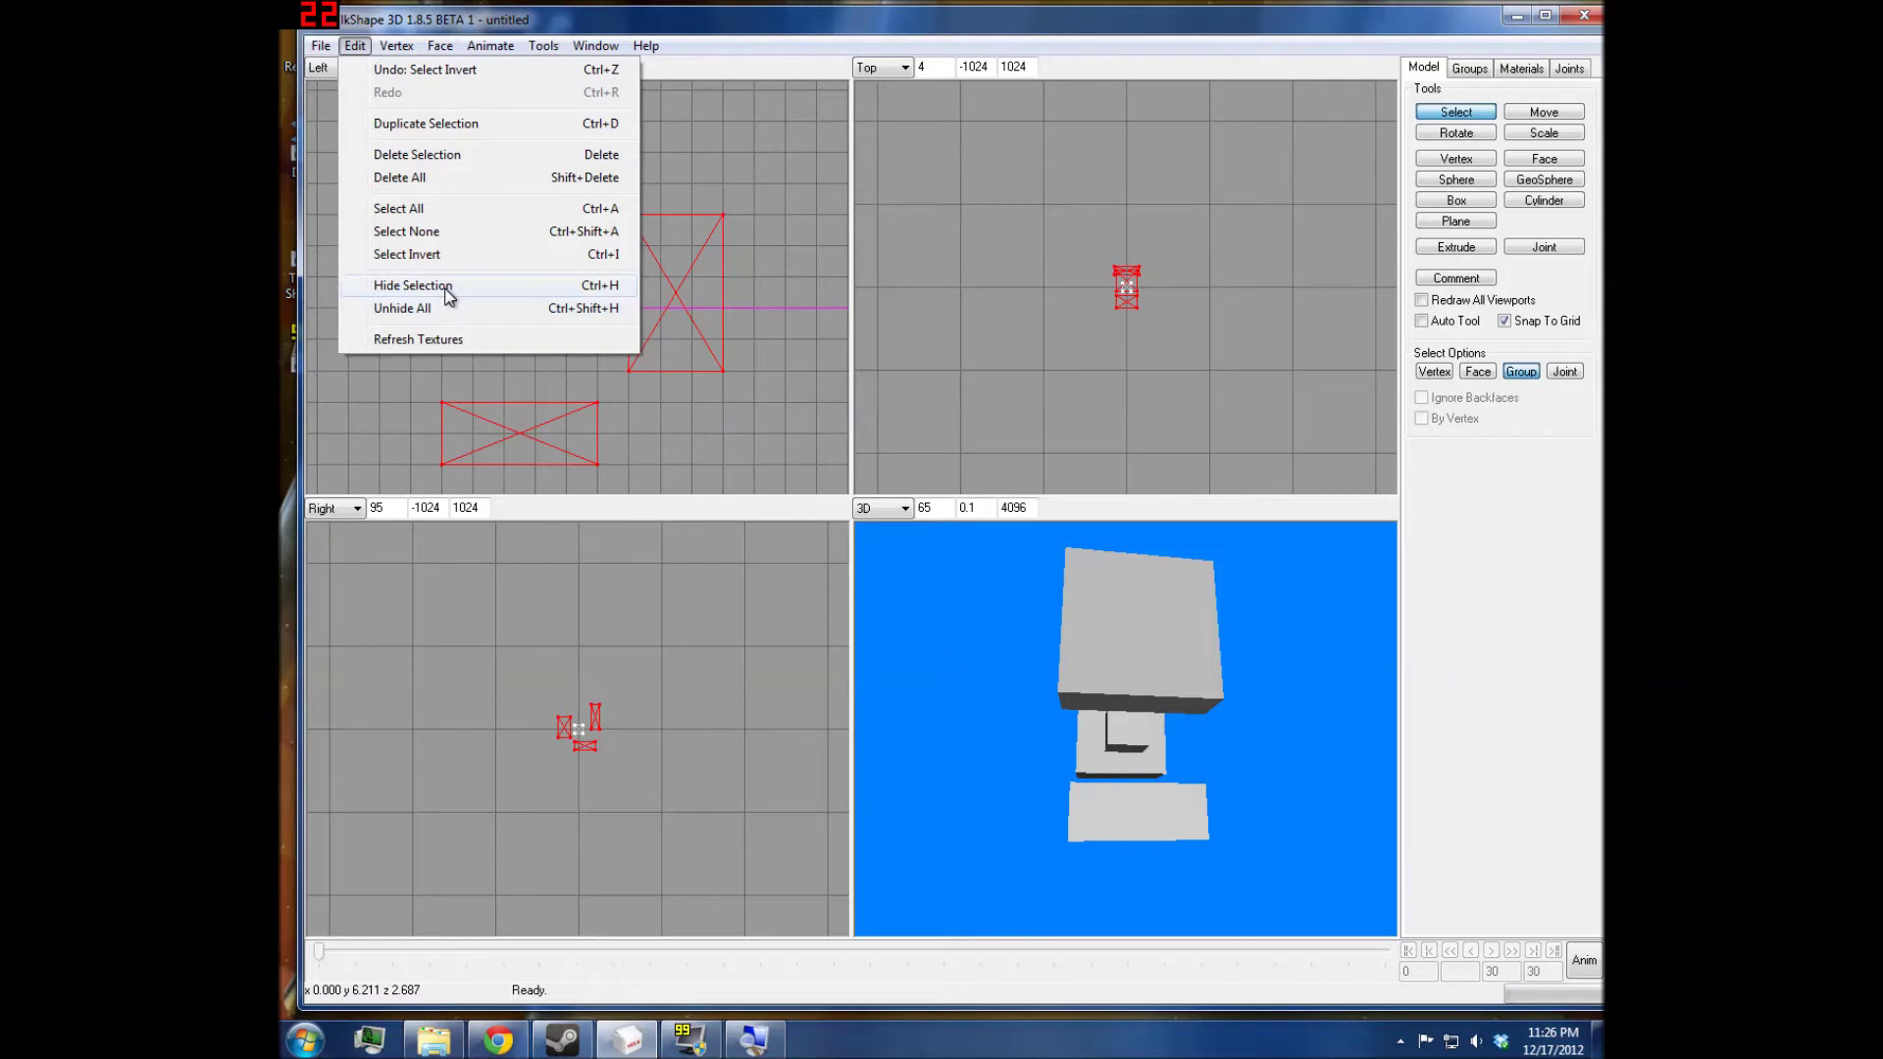
{"action": "left_click", "coordinate": [413, 285]}
{"action": "left_click_drag", "start_coordinate": [1127, 704], "coordinate": [1249, 725]}
{"action": "scroll", "coordinate": [1316, 744], "scroll_direction": "up", "scroll_amount": 4}
{"action": "scroll", "coordinate": [1236, 738], "scroll_direction": "down", "scroll_amount": 5}
{"action": "left_click_drag", "start_coordinate": [1127, 723], "coordinate": [1280, 749]}
{"action": "scroll", "coordinate": [1351, 744], "scroll_direction": "up", "scroll_amount": 1}
{"action": "scroll", "coordinate": [1265, 751], "scroll_direction": "up", "scroll_amount": 4}
{"action": "left_click_drag", "start_coordinate": [1178, 720], "coordinate": [1146, 738]}
{"action": "scroll", "coordinate": [512, 290], "scroll_direction": "up", "scroll_amount": 3}
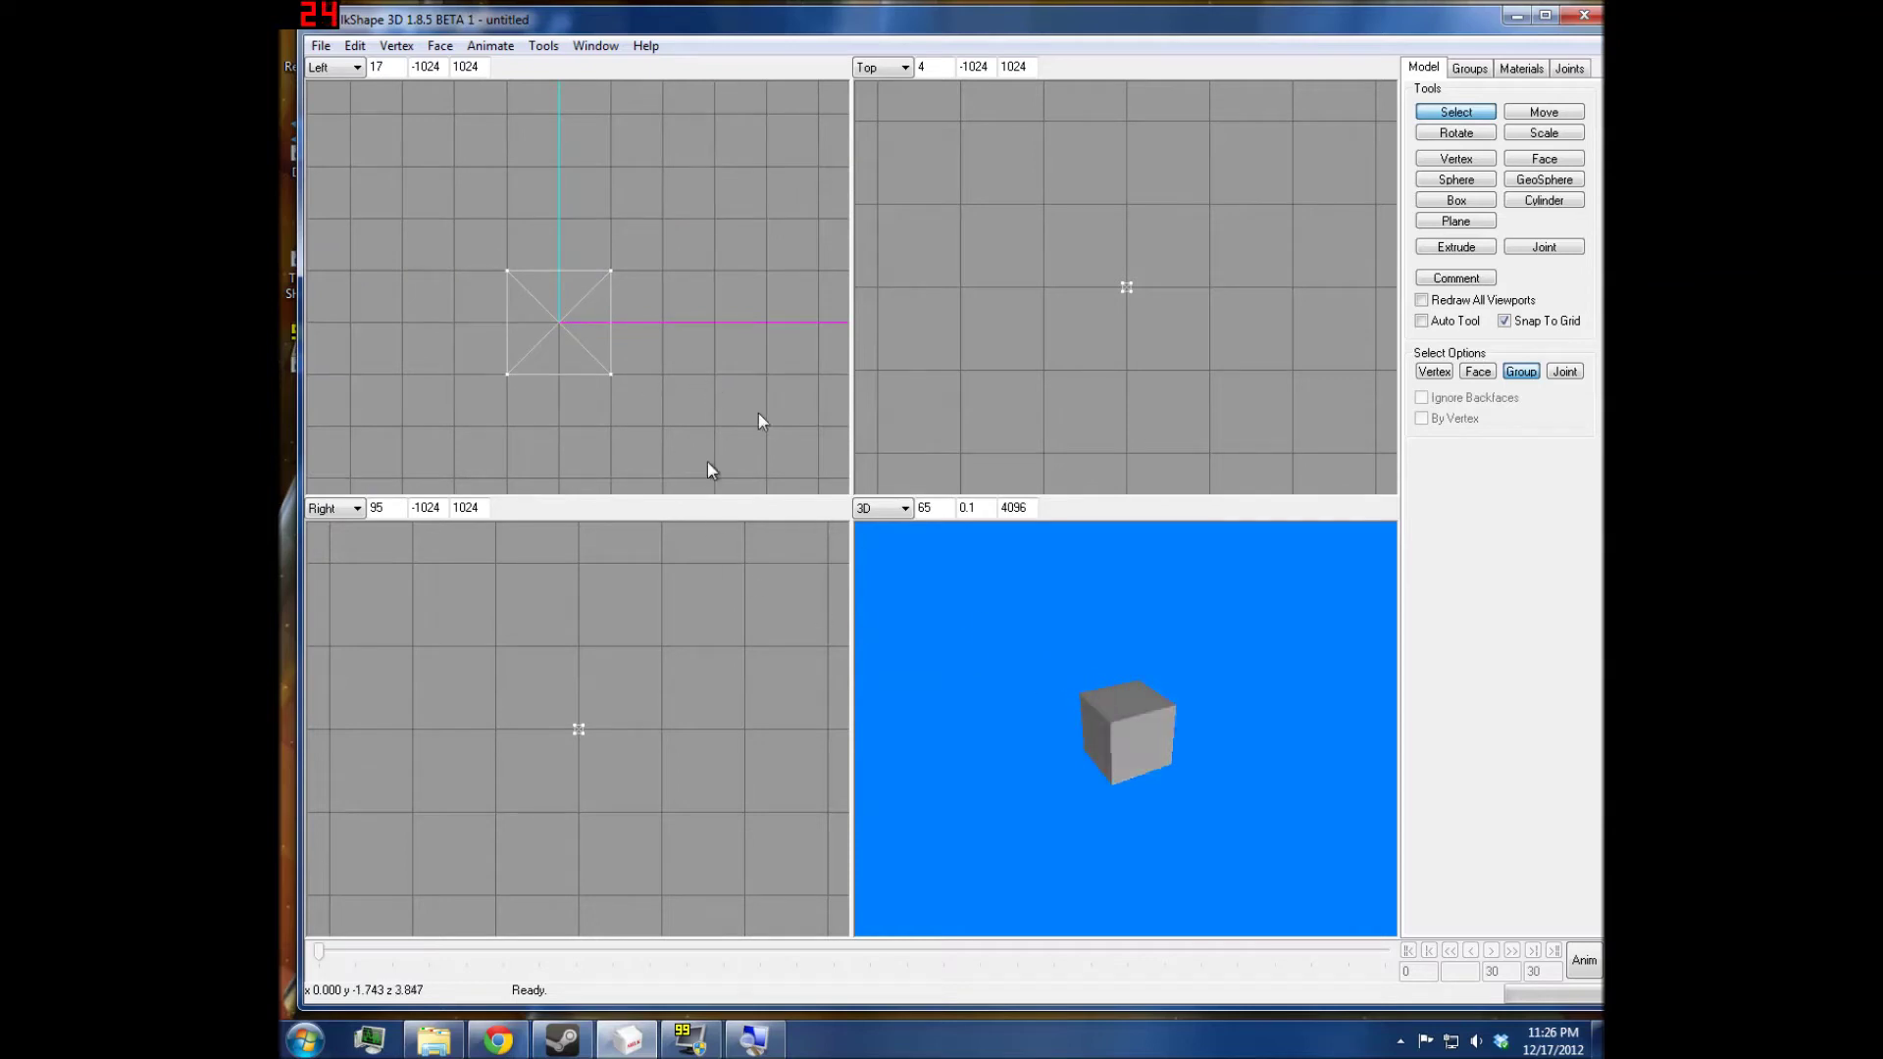
{"action": "left_click_drag", "start_coordinate": [1168, 777], "coordinate": [1253, 761]}
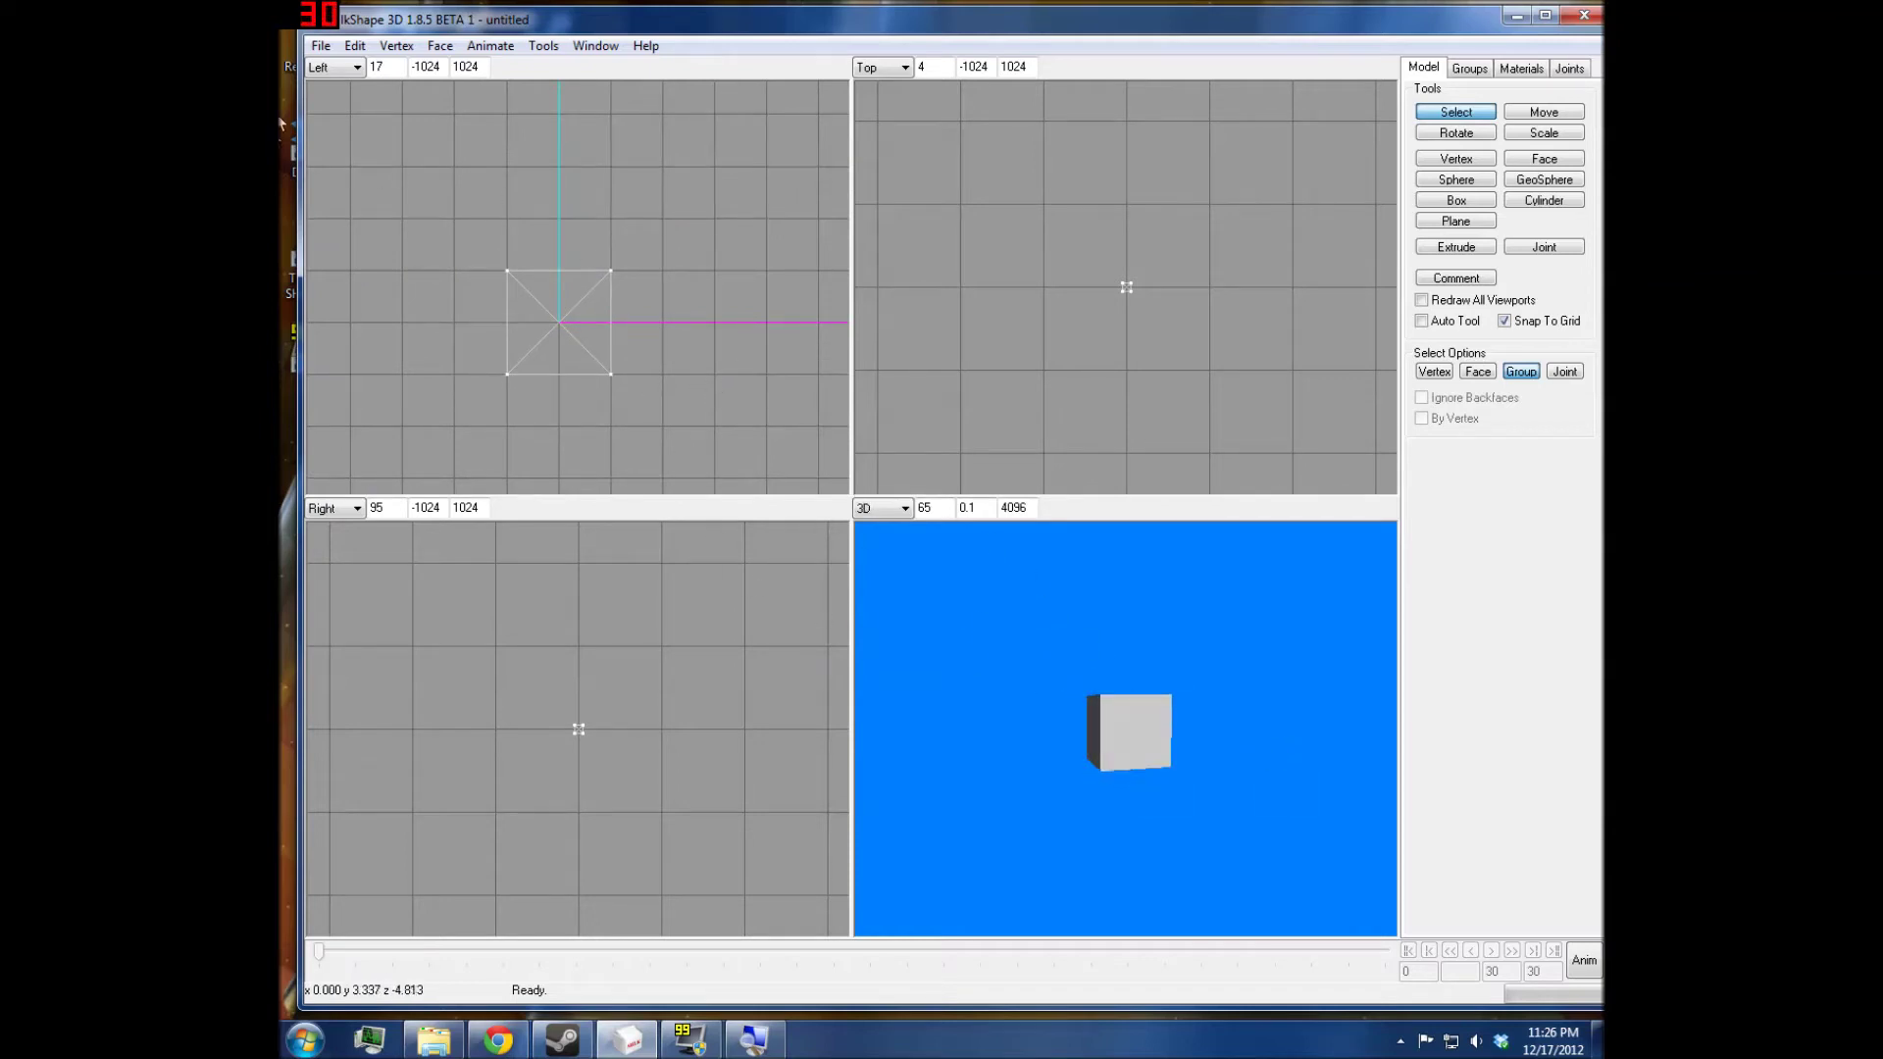
Step: Unhide all boxes and view them together in the 3D view
{"action": "left_click", "coordinate": [355, 45]}
{"action": "left_click", "coordinate": [455, 312]}
{"action": "left_click_drag", "start_coordinate": [1148, 780], "coordinate": [1314, 784]}
{"action": "scroll", "coordinate": [1219, 768], "scroll_direction": "down", "scroll_amount": 3}
Step: Refresh the textures and check the four boxes in the 3D view
{"action": "left_click", "coordinate": [321, 45]}
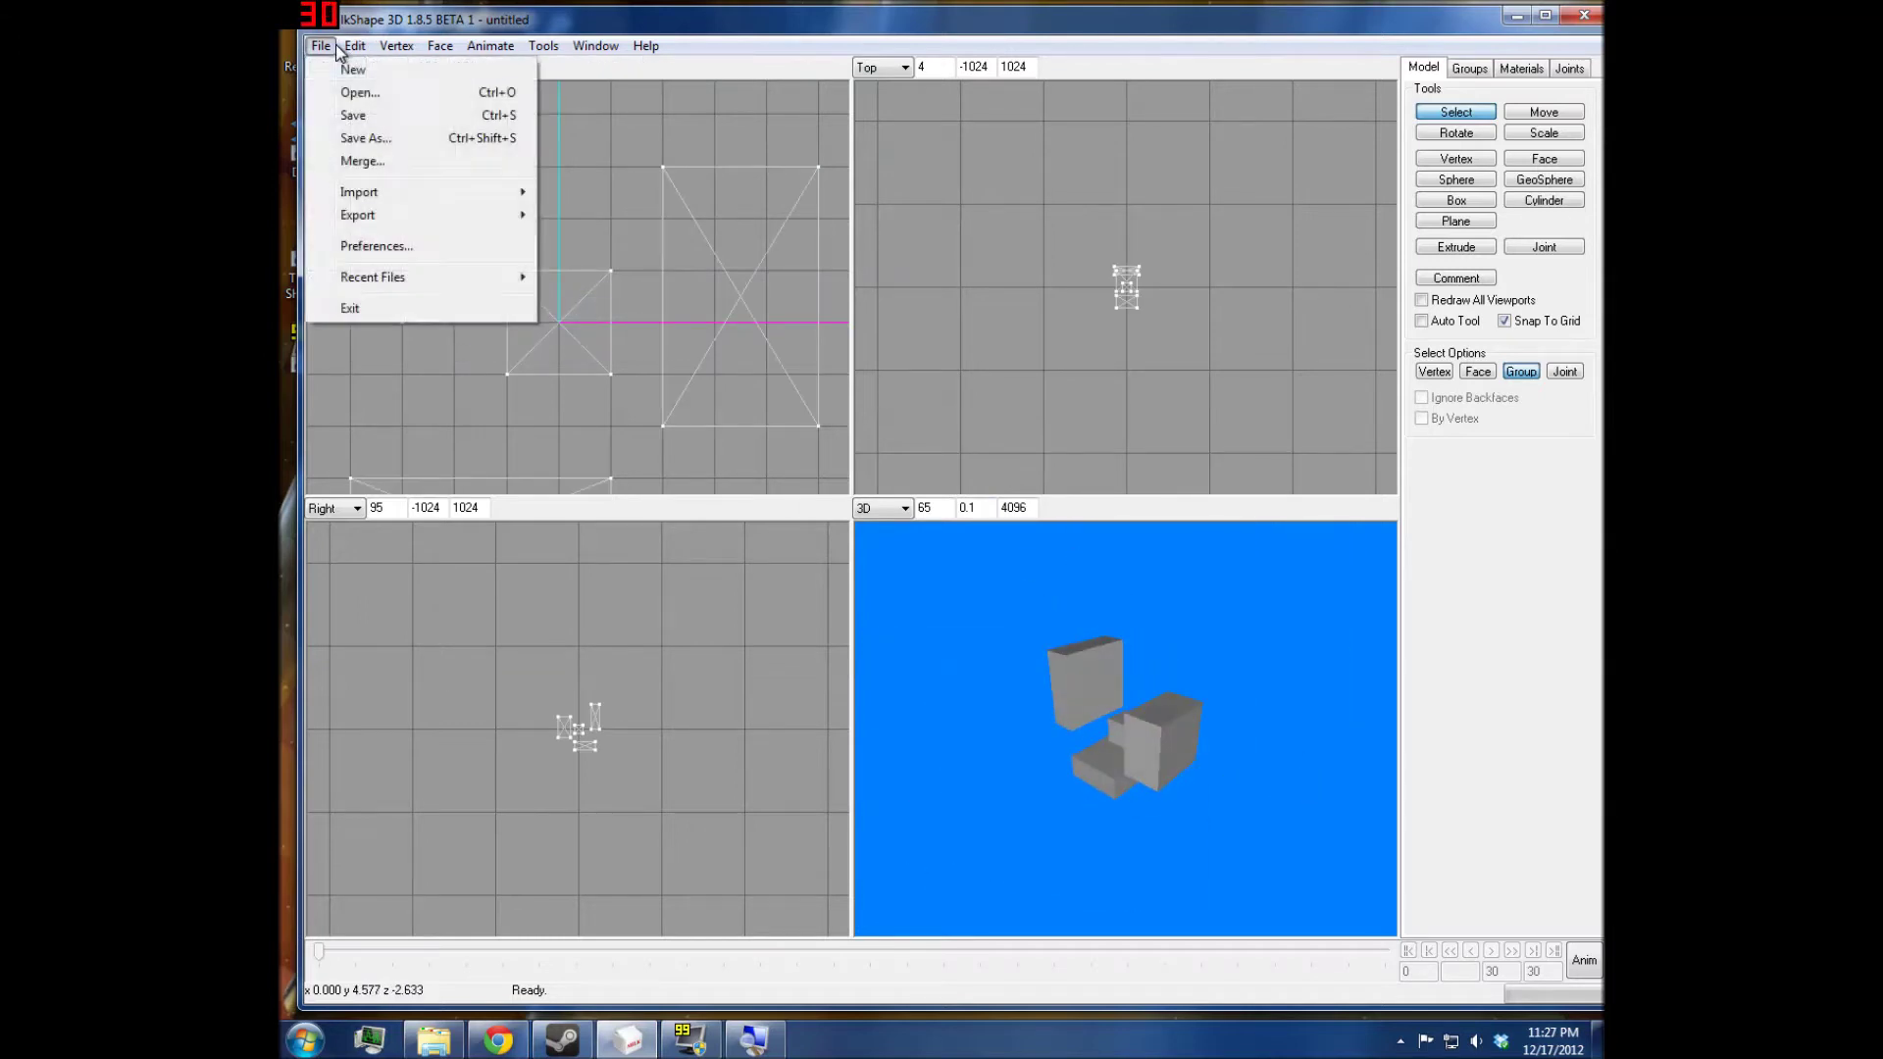
{"action": "left_click", "coordinate": [422, 340]}
{"action": "left_click_drag", "start_coordinate": [861, 579], "coordinate": [963, 710]}
{"action": "scroll", "coordinate": [1148, 677], "scroll_direction": "up", "scroll_amount": 3}
{"action": "scroll", "coordinate": [965, 653], "scroll_direction": "down", "scroll_amount": 3}
{"action": "scroll", "coordinate": [963, 710], "scroll_direction": "down", "scroll_amount": 2}
Step: Start a new empty scene without saving the four boxes to a file
{"action": "left_click", "coordinate": [321, 45]}
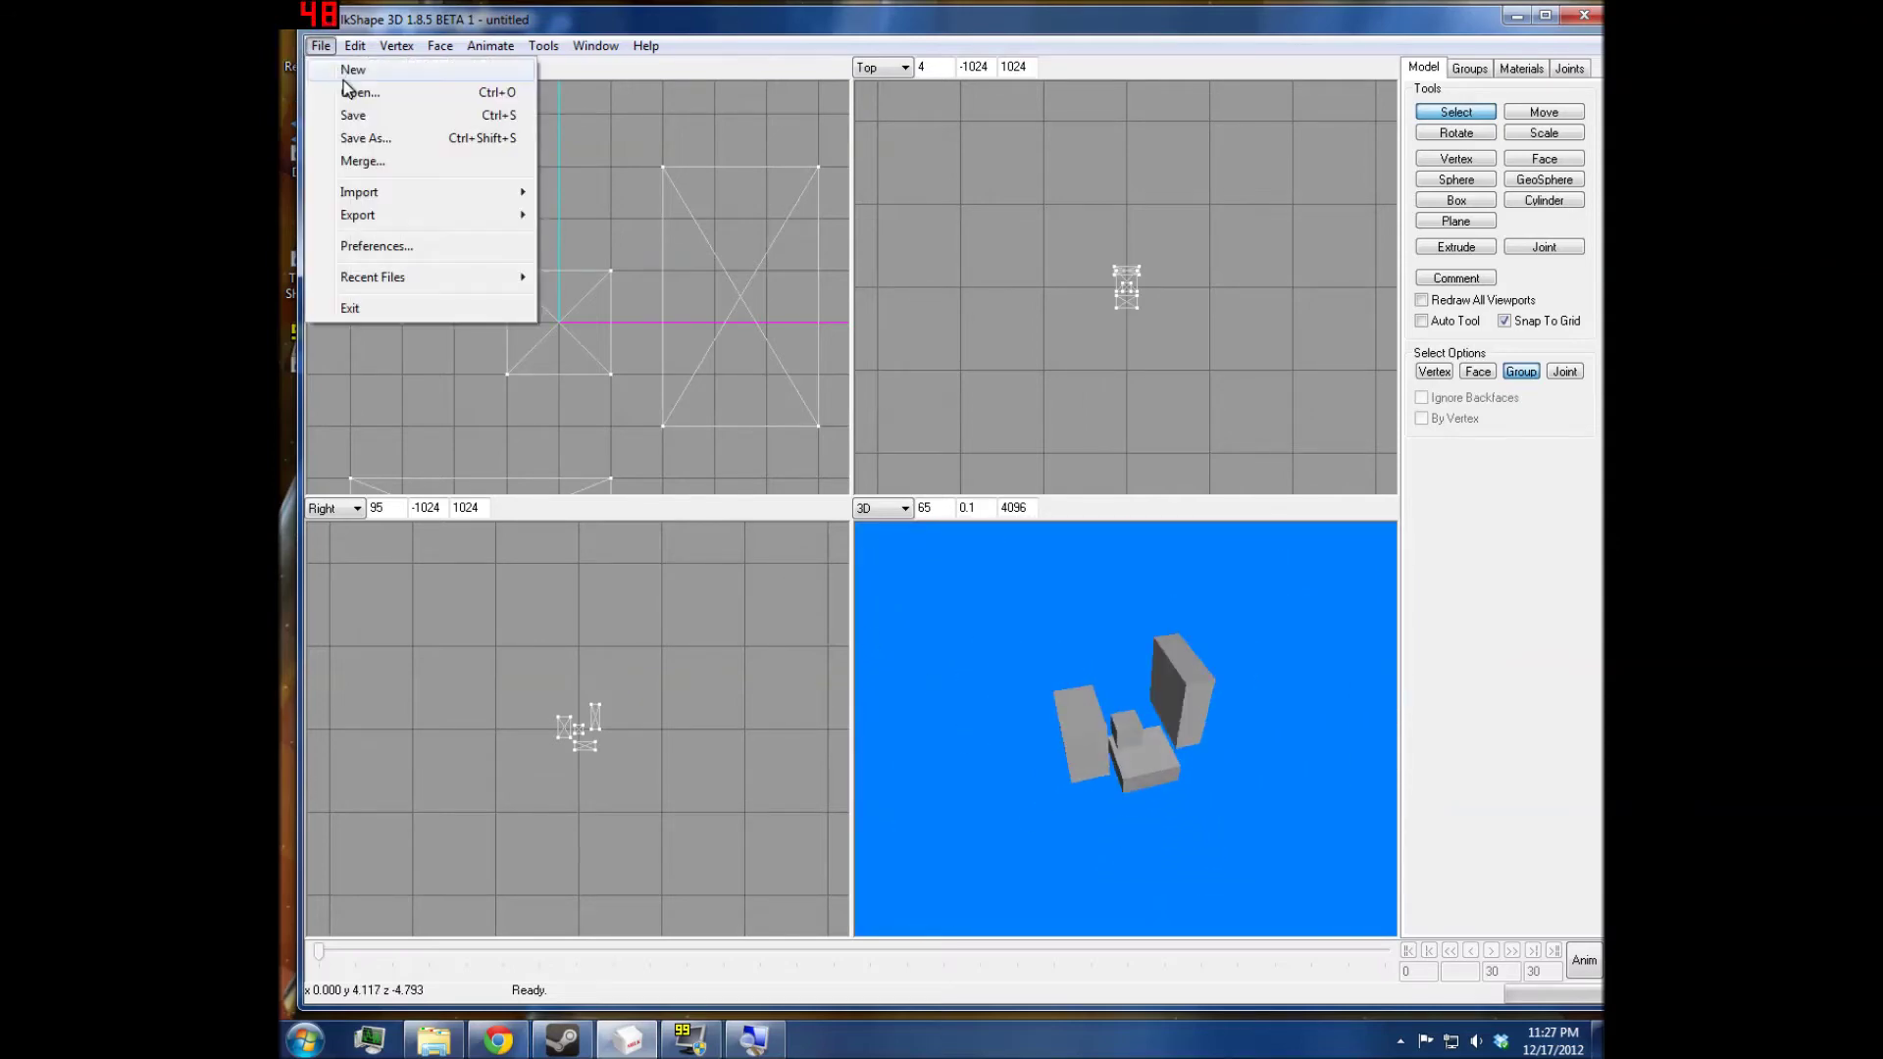
{"action": "left_click", "coordinate": [339, 90]}
{"action": "left_click", "coordinate": [865, 590]}
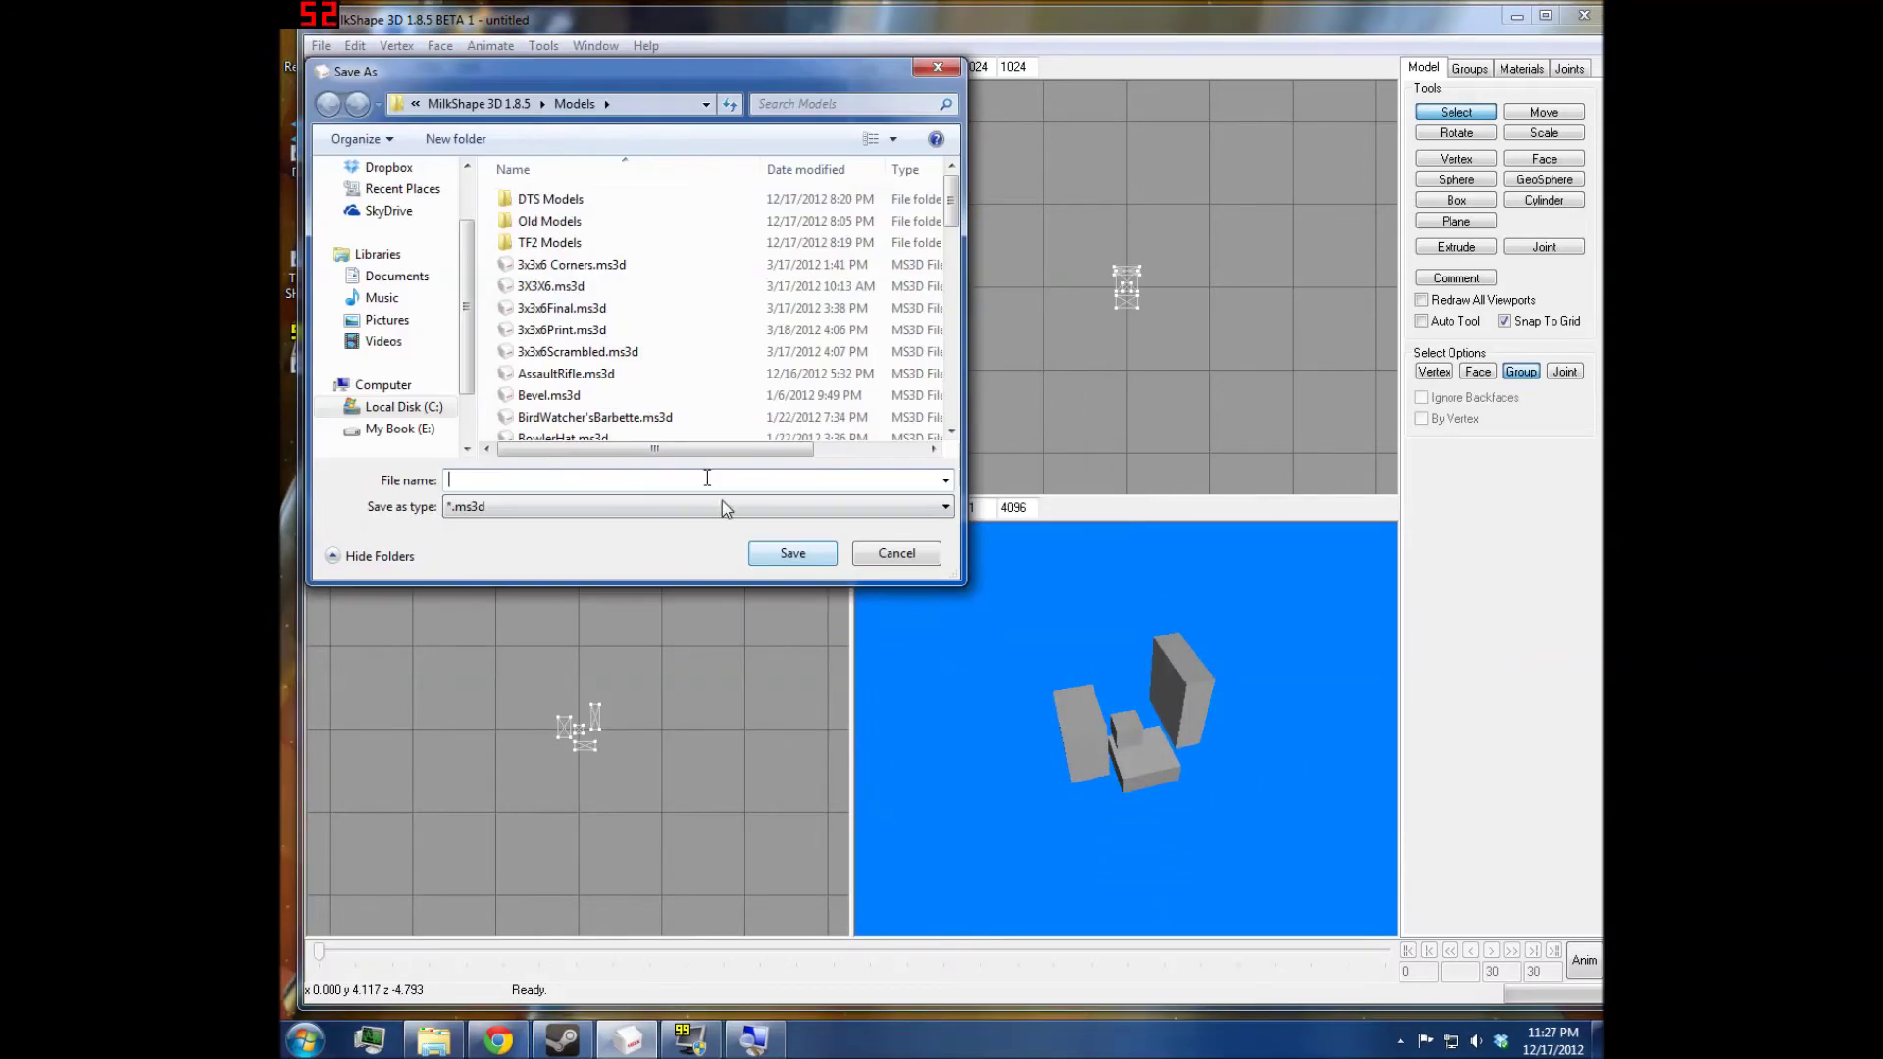
{"action": "left_click", "coordinate": [910, 551]}
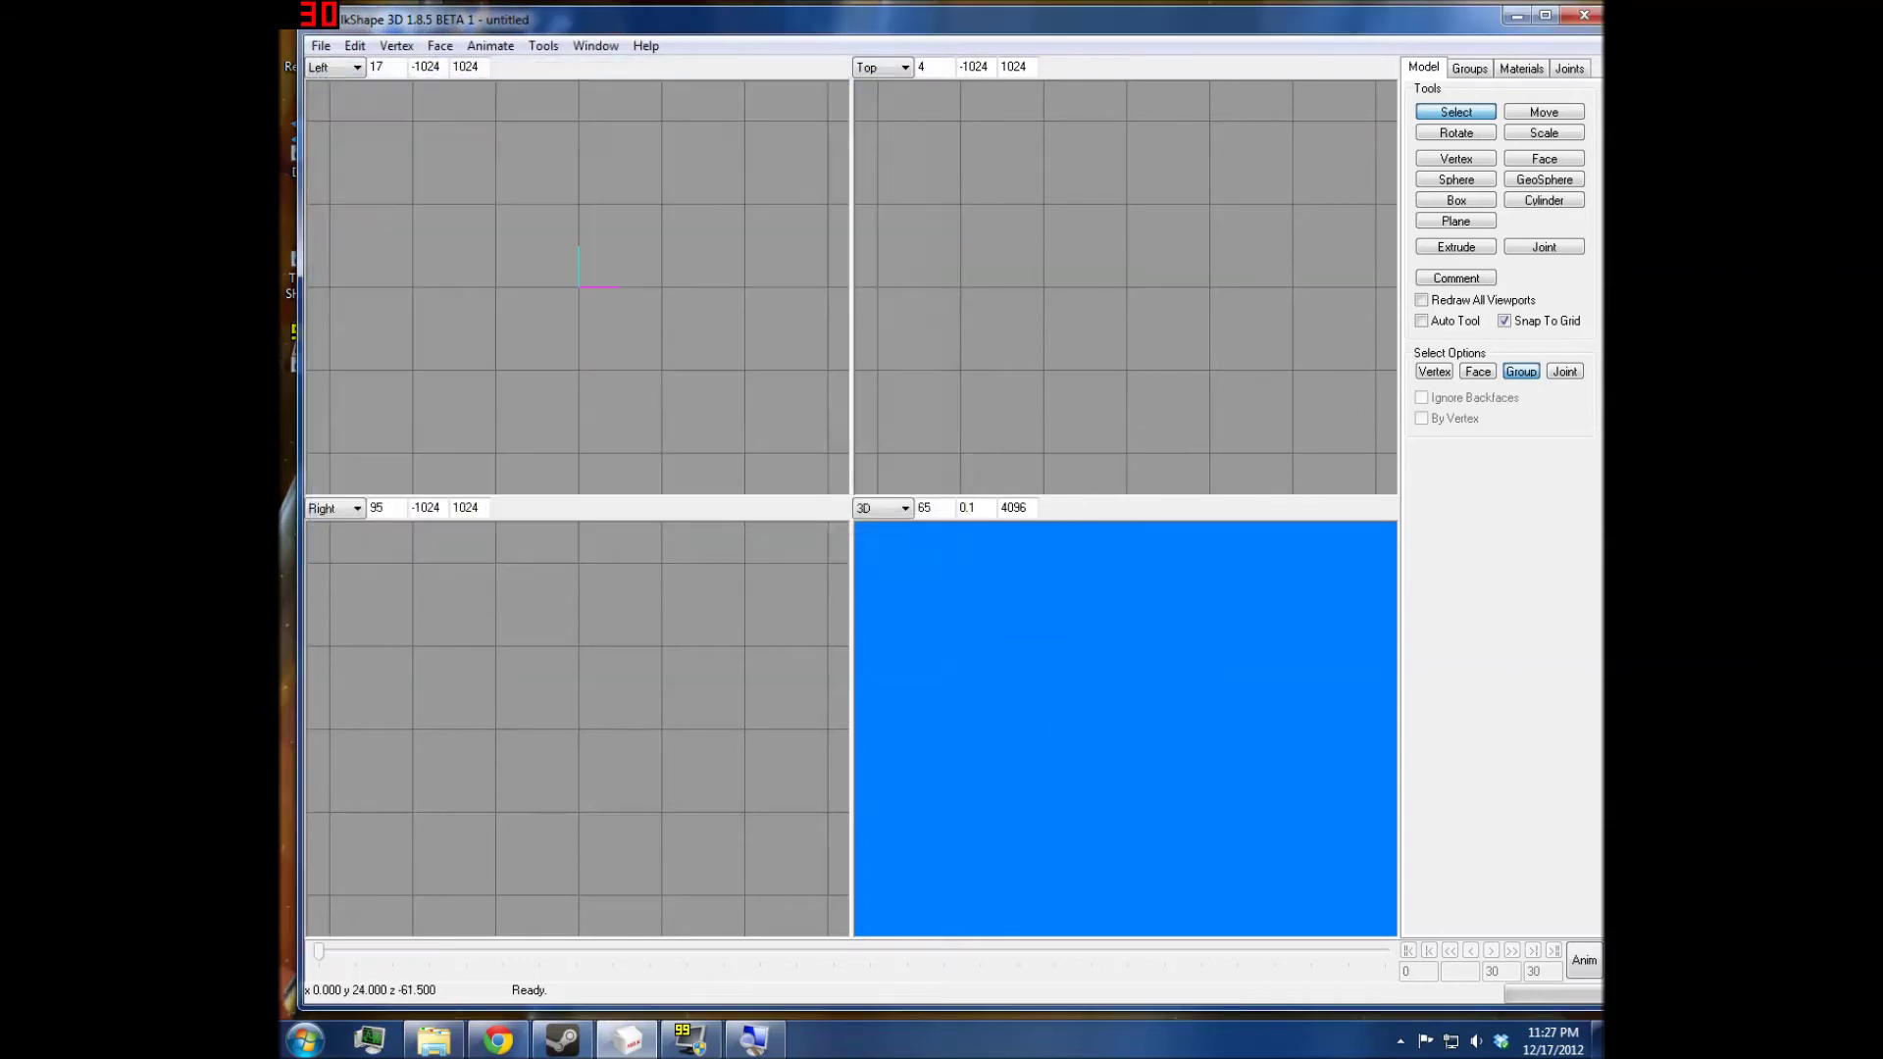
Step: Draw a box about 3 by 3 grid squares around the origin in the Left viewport
{"action": "left_click", "coordinate": [384, 47]}
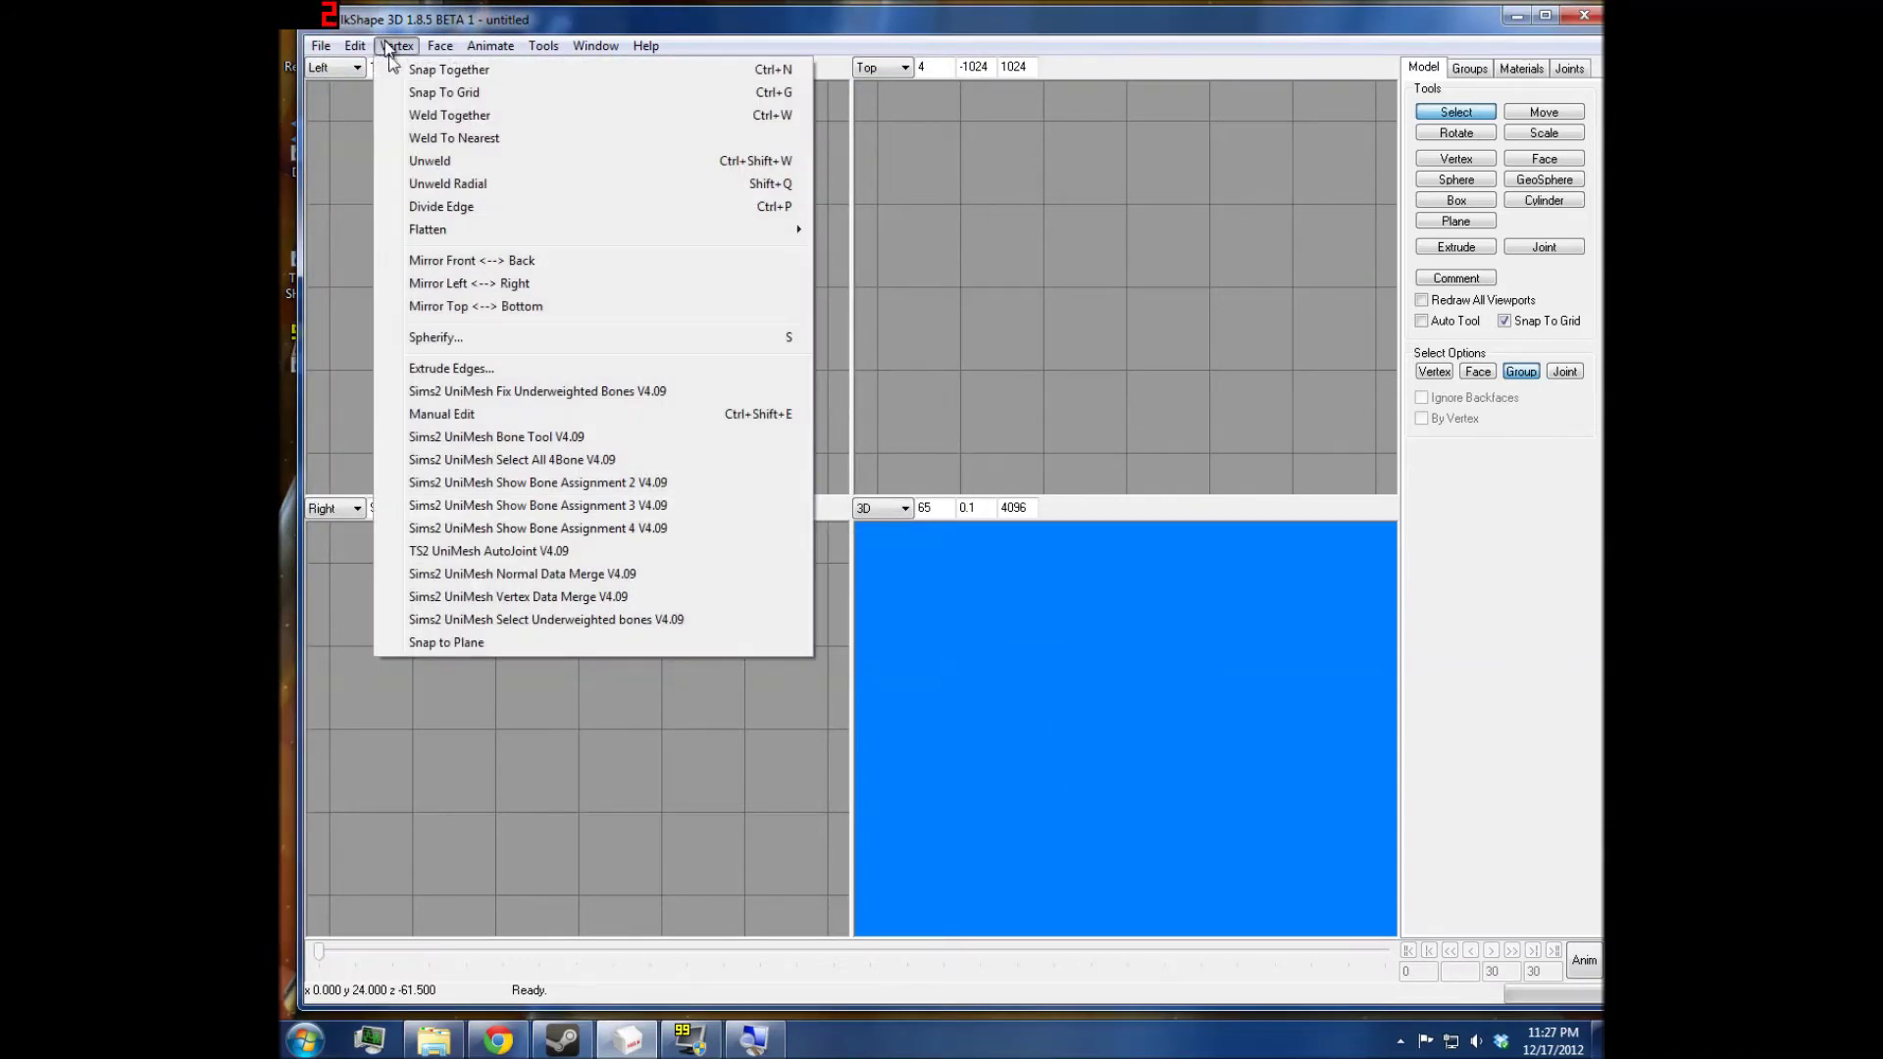
{"action": "left_click", "coordinate": [362, 173]}
{"action": "left_click", "coordinate": [1462, 204]}
{"action": "scroll", "coordinate": [691, 310], "scroll_direction": "up", "scroll_amount": 2}
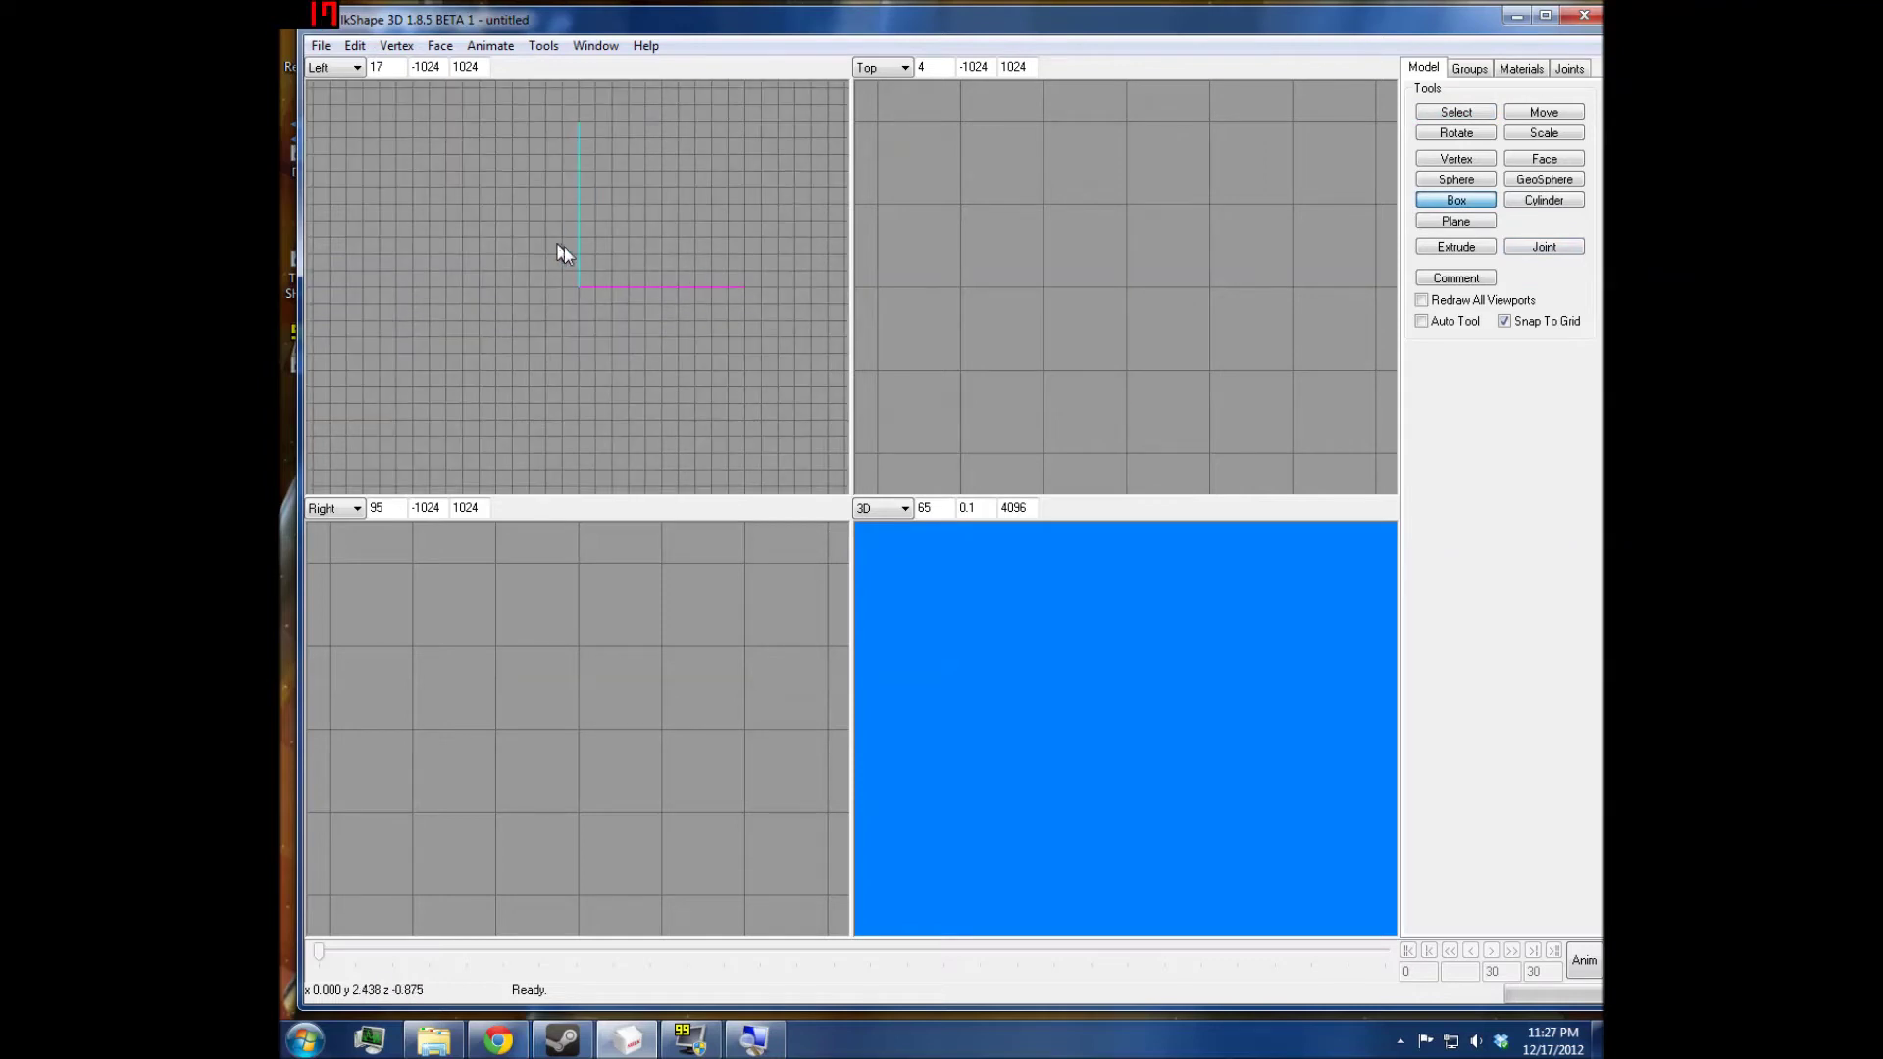
{"action": "left_click_drag", "start_coordinate": [612, 323], "coordinate": [612, 324]}
{"action": "scroll", "coordinate": [765, 309], "scroll_direction": "up", "scroll_amount": 4}
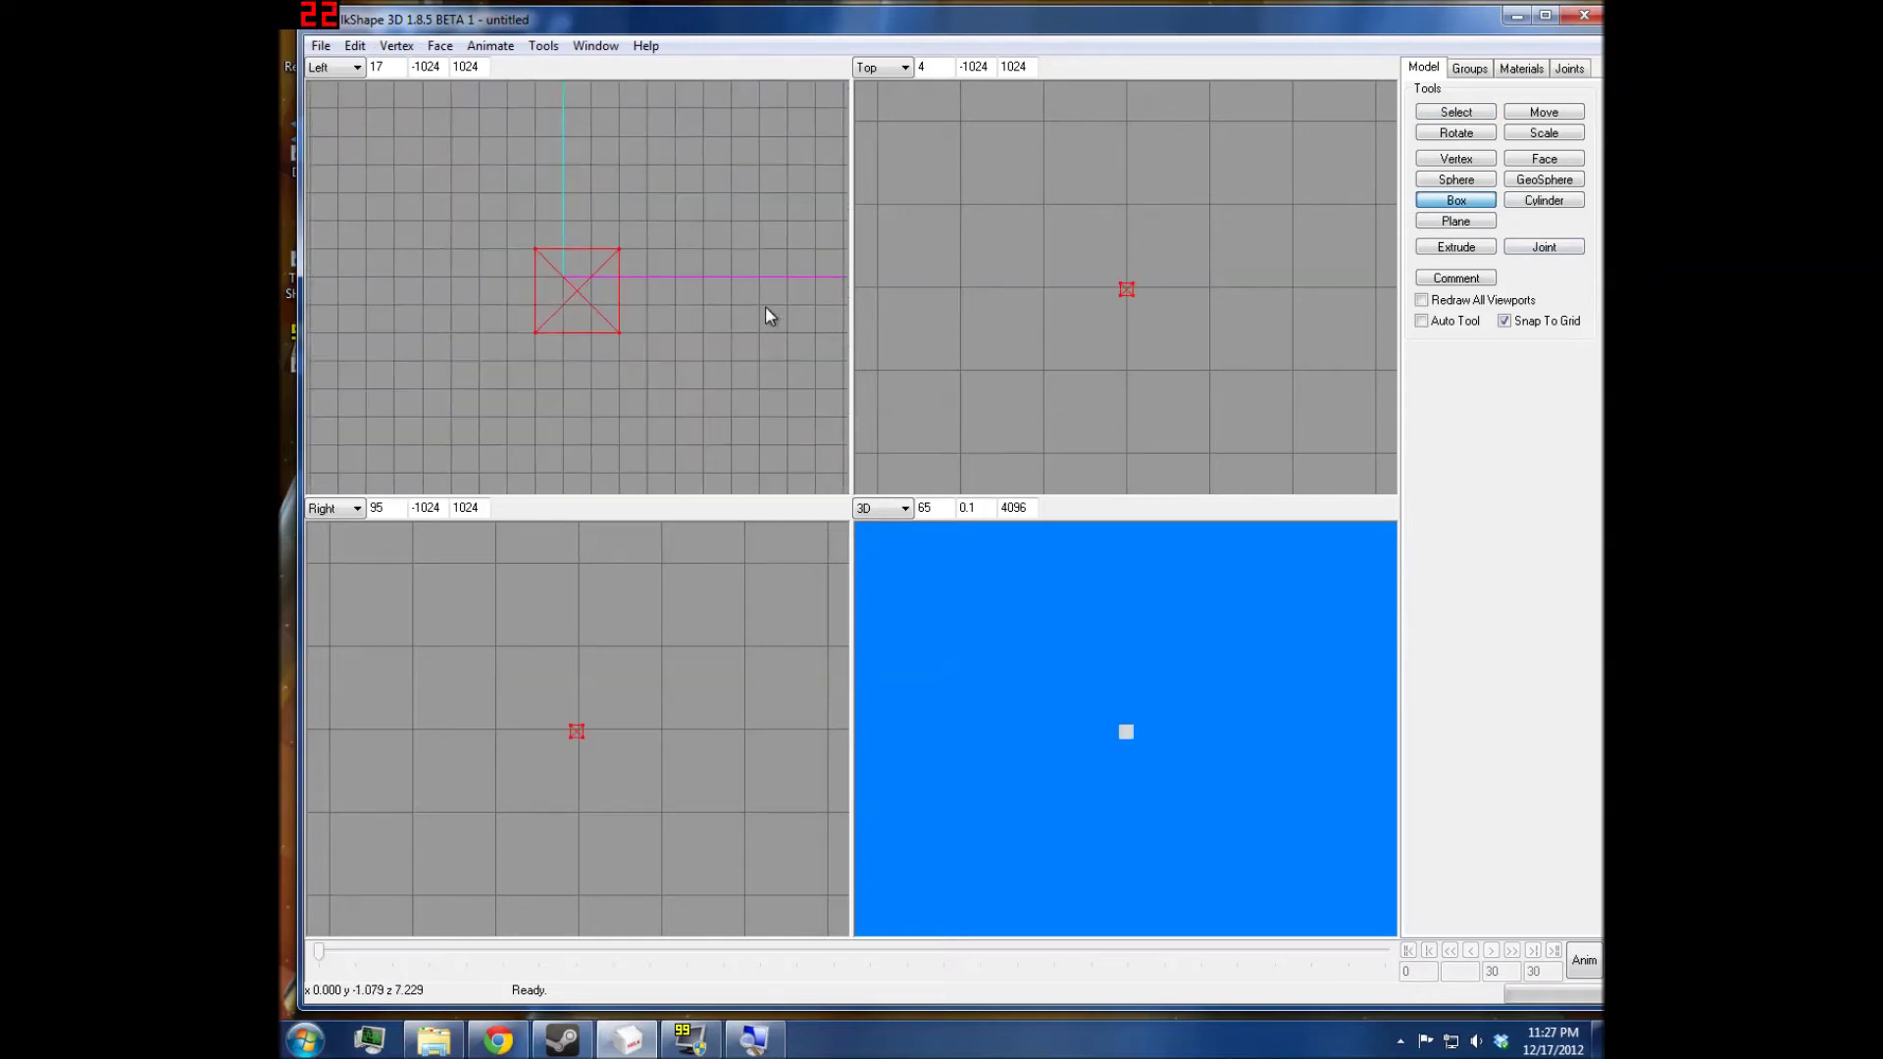
Step: Select the box's upper vertices in the Left viewport and snap them together into a single point
{"action": "left_click", "coordinate": [1456, 111]}
{"action": "left_click", "coordinate": [791, 231]}
{"action": "left_click_drag", "start_coordinate": [486, 188], "coordinate": [667, 244]}
{"action": "scroll", "coordinate": [1051, 671], "scroll_direction": "up", "scroll_amount": 5}
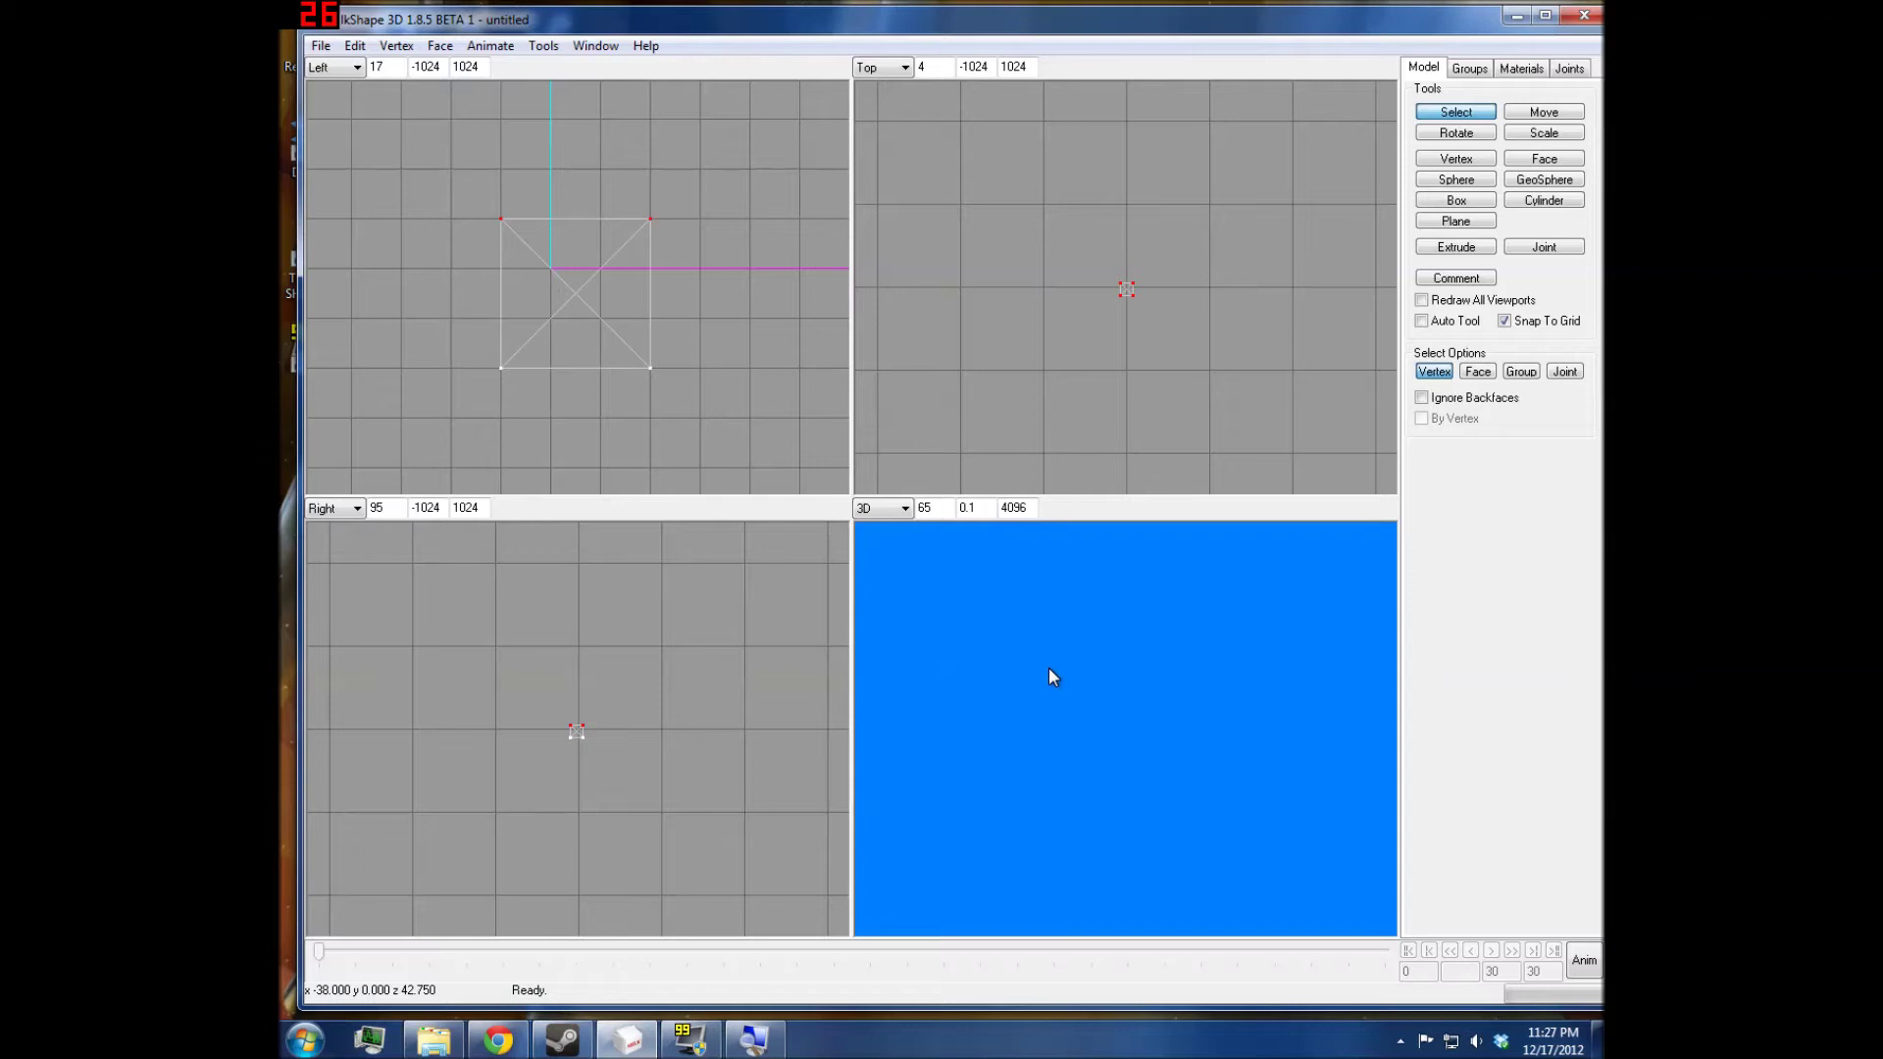
{"action": "left_click", "coordinate": [402, 45]}
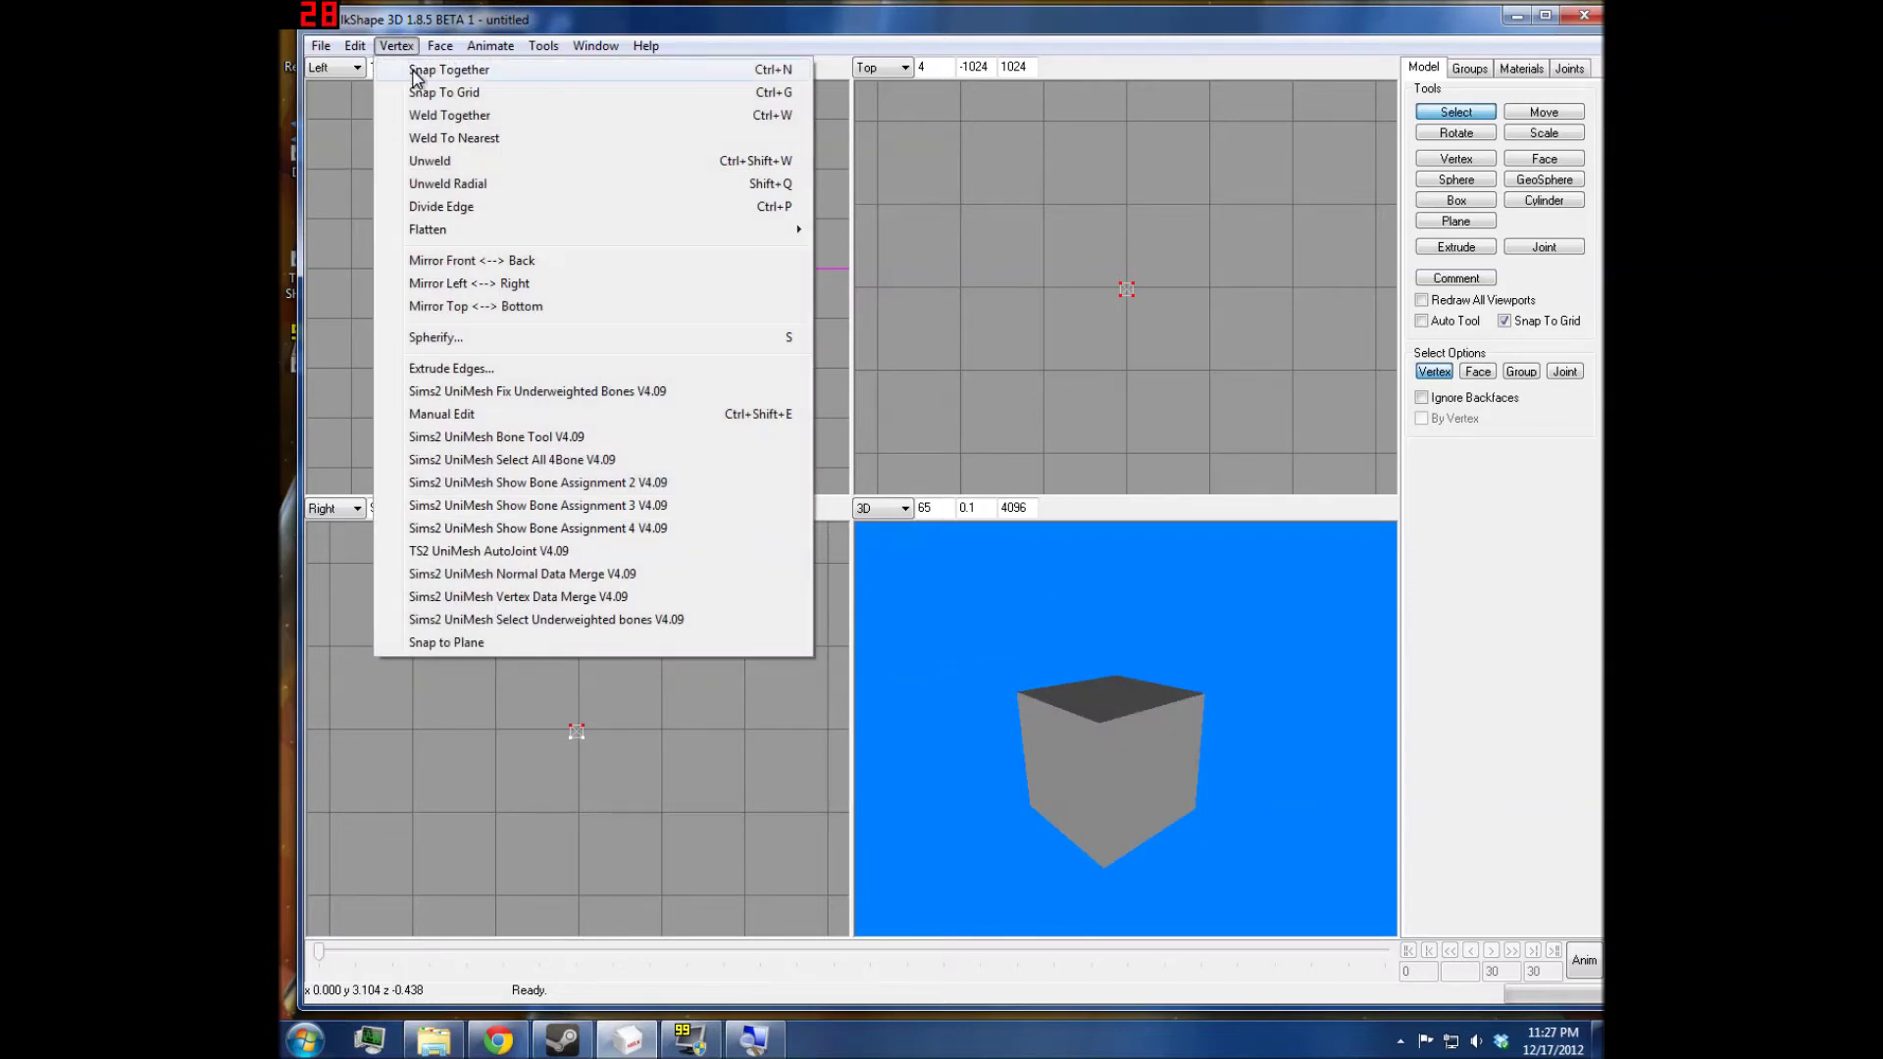
{"action": "left_click", "coordinate": [449, 70]}
{"action": "left_click_drag", "start_coordinate": [1051, 705], "coordinate": [1249, 721]}
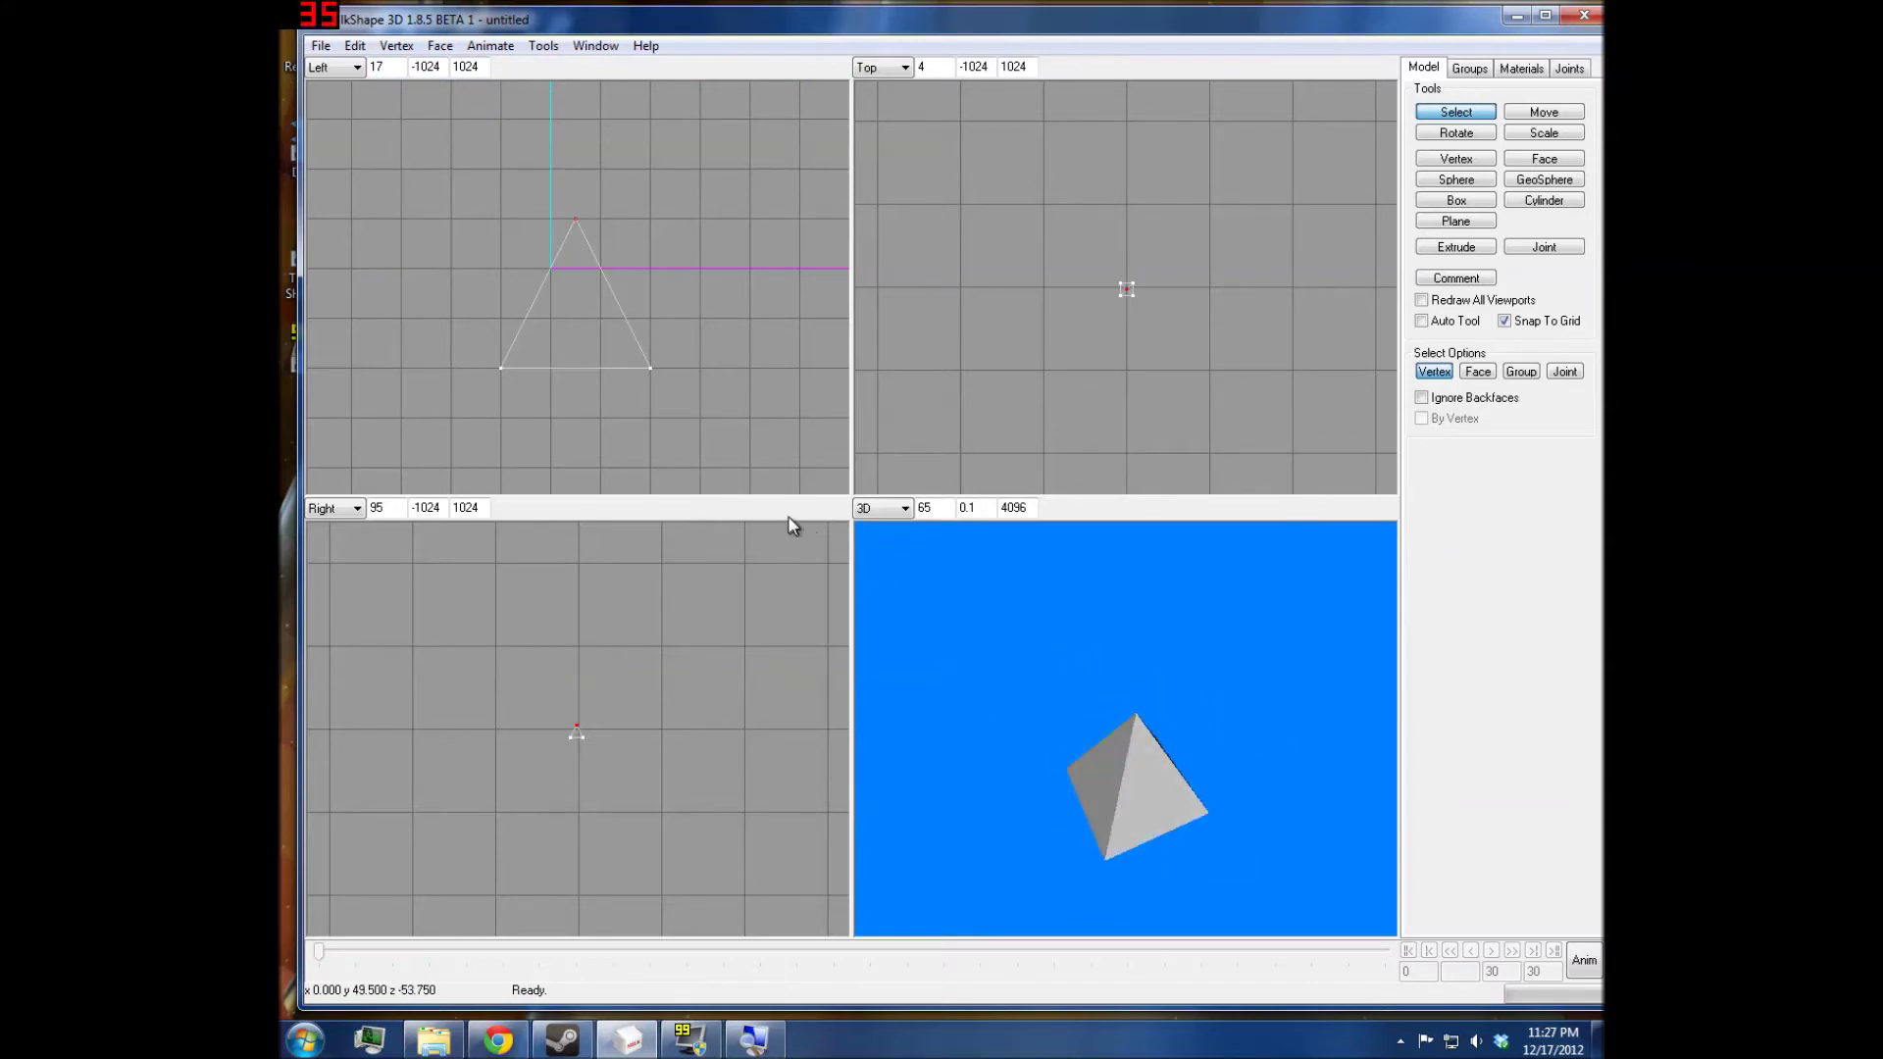
Step: Select the whole pyramid, then undo the selection and the vertex snap to get the box back
{"action": "key", "text": "ctrl+a"}
{"action": "left_click_drag", "start_coordinate": [1096, 714], "coordinate": [1342, 721]}
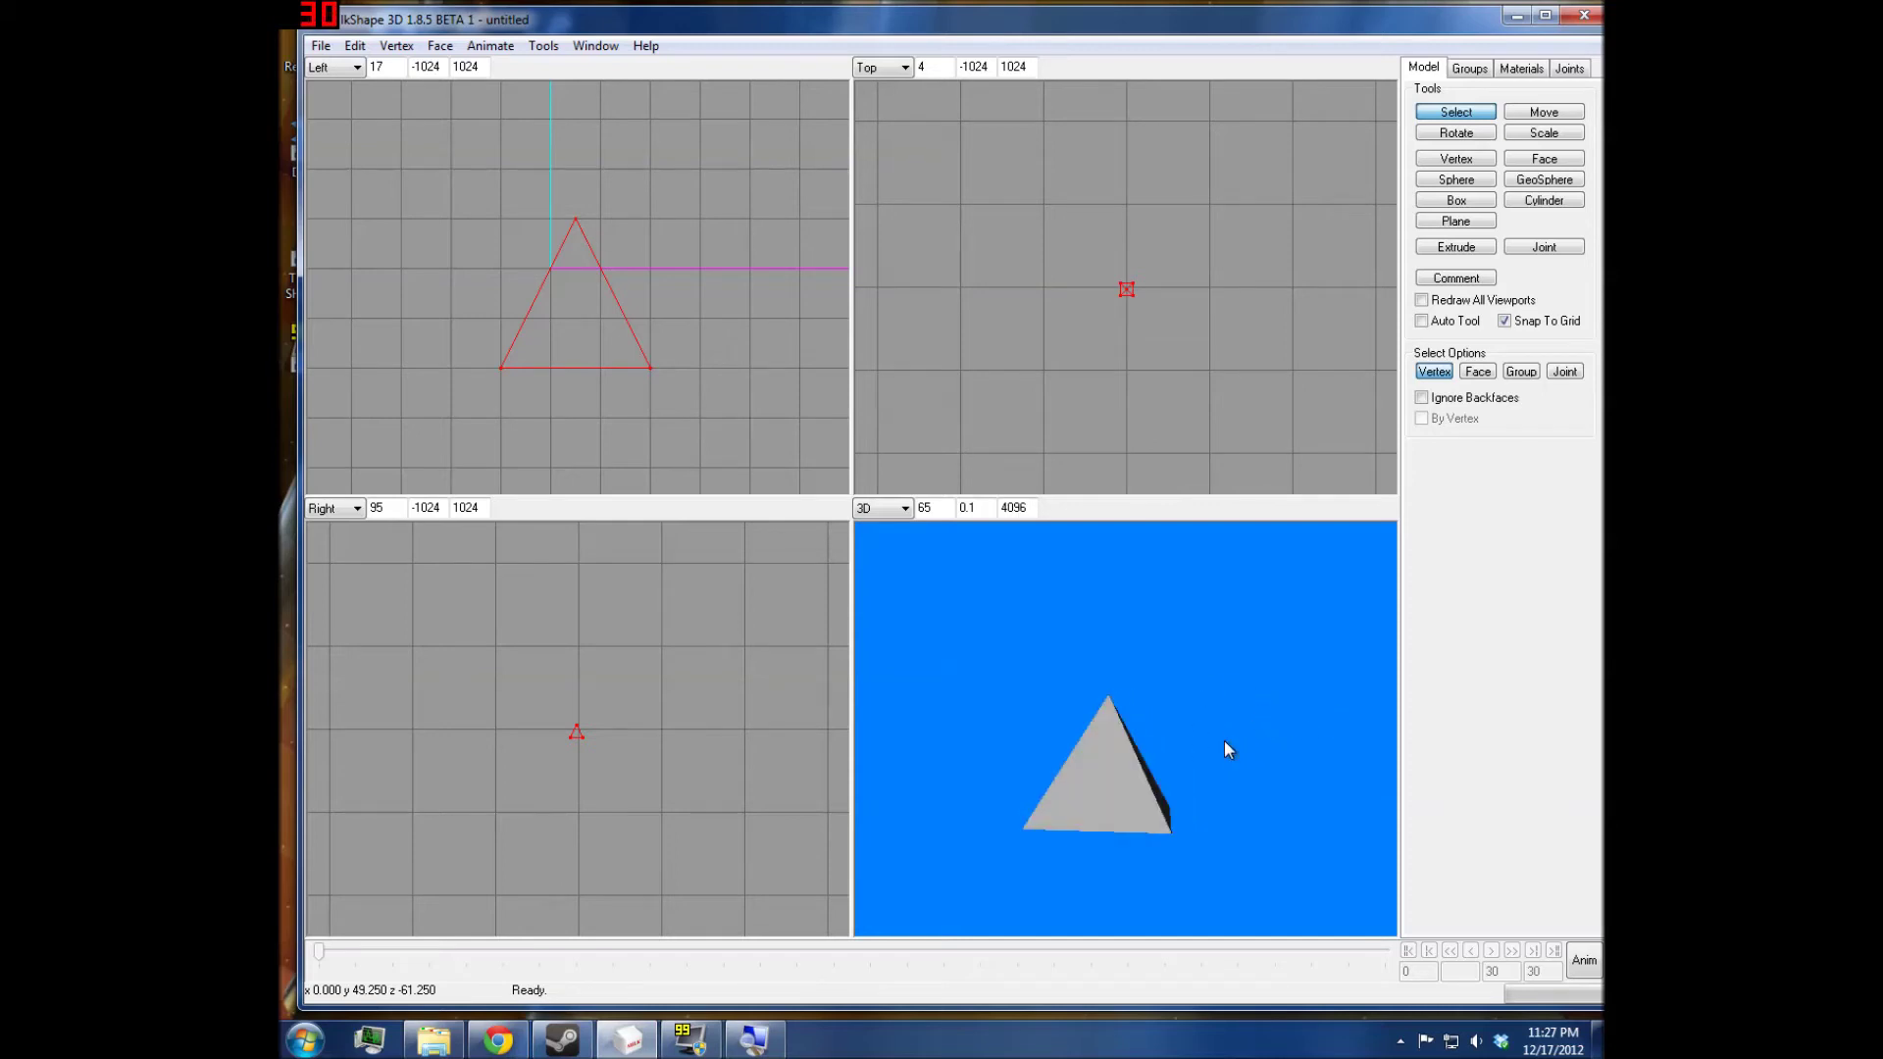
{"action": "key", "text": "ctrl+z"}
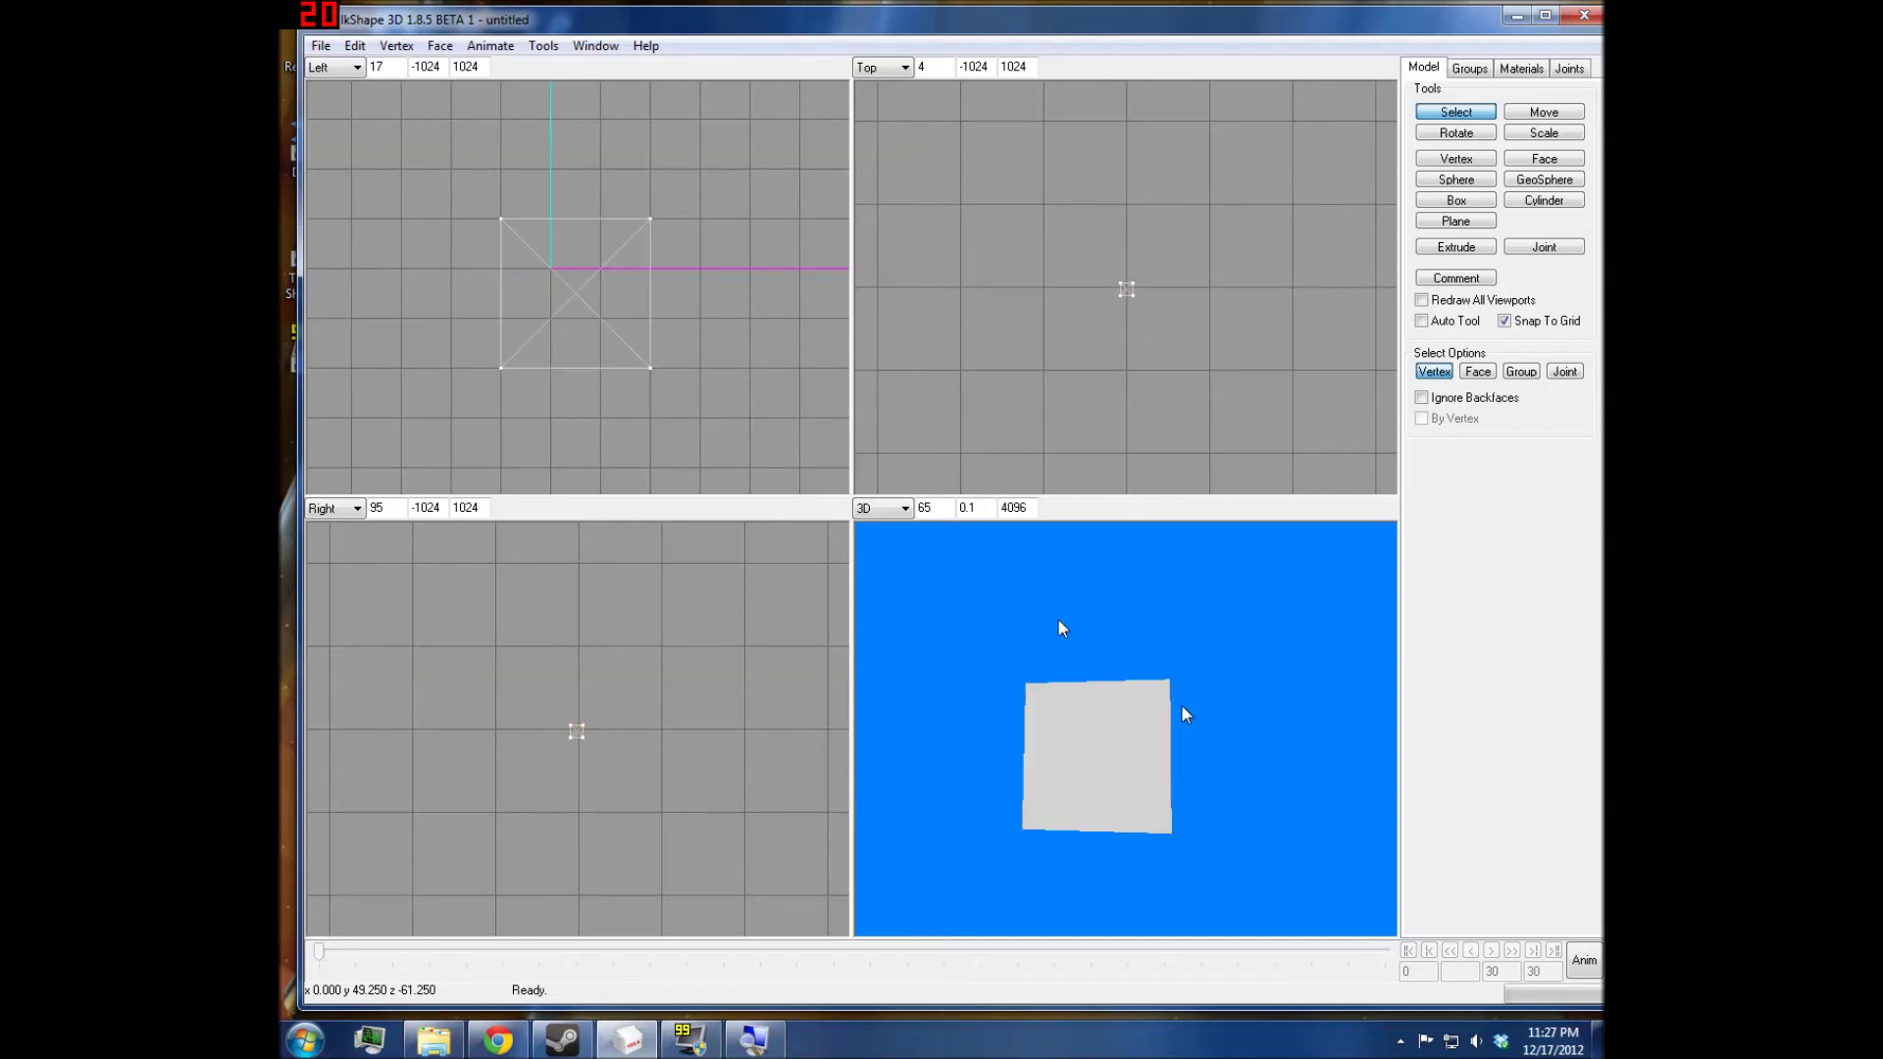
{"action": "left_click_drag", "start_coordinate": [892, 592], "coordinate": [958, 673]}
Step: Turn off Snap To Grid and draw a smaller off-grid box just above the first in the Left viewport
{"action": "left_click", "coordinate": [396, 45]}
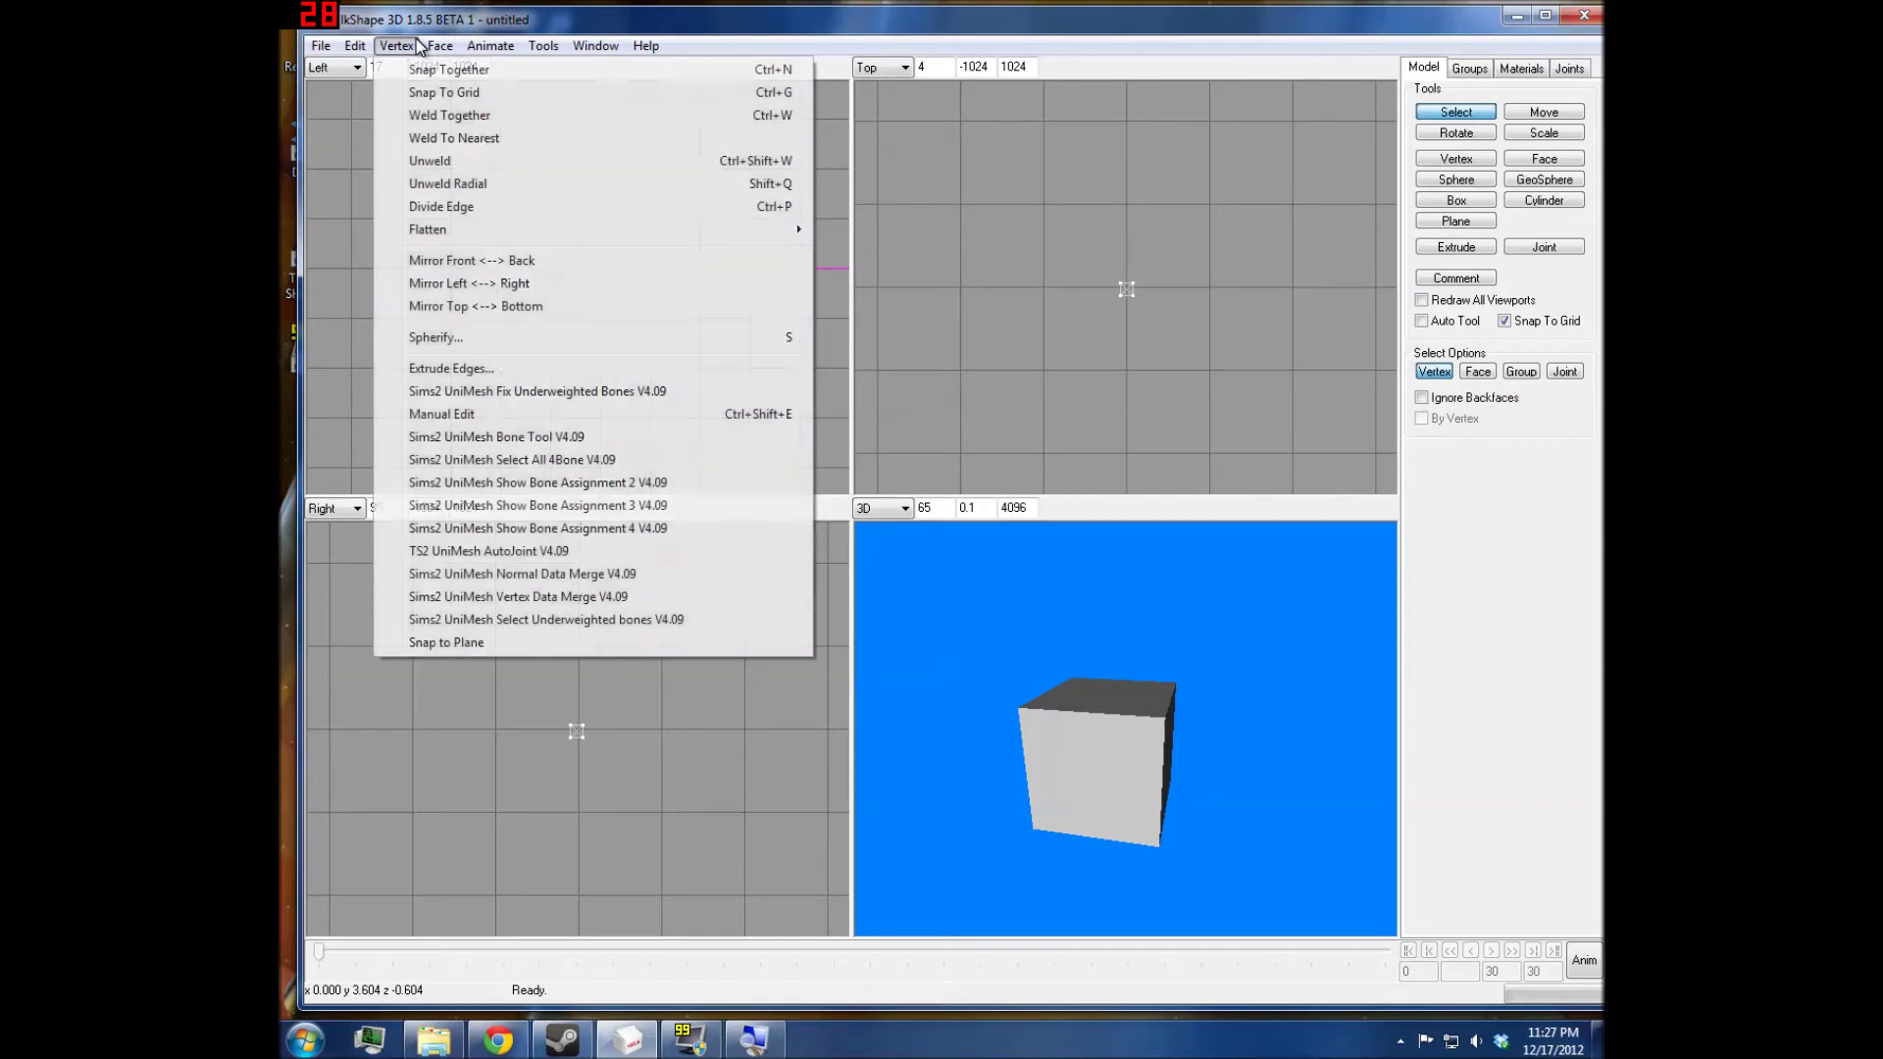
{"action": "left_click", "coordinate": [1244, 402]}
{"action": "left_click", "coordinate": [1537, 321]}
{"action": "left_click", "coordinate": [1456, 200]}
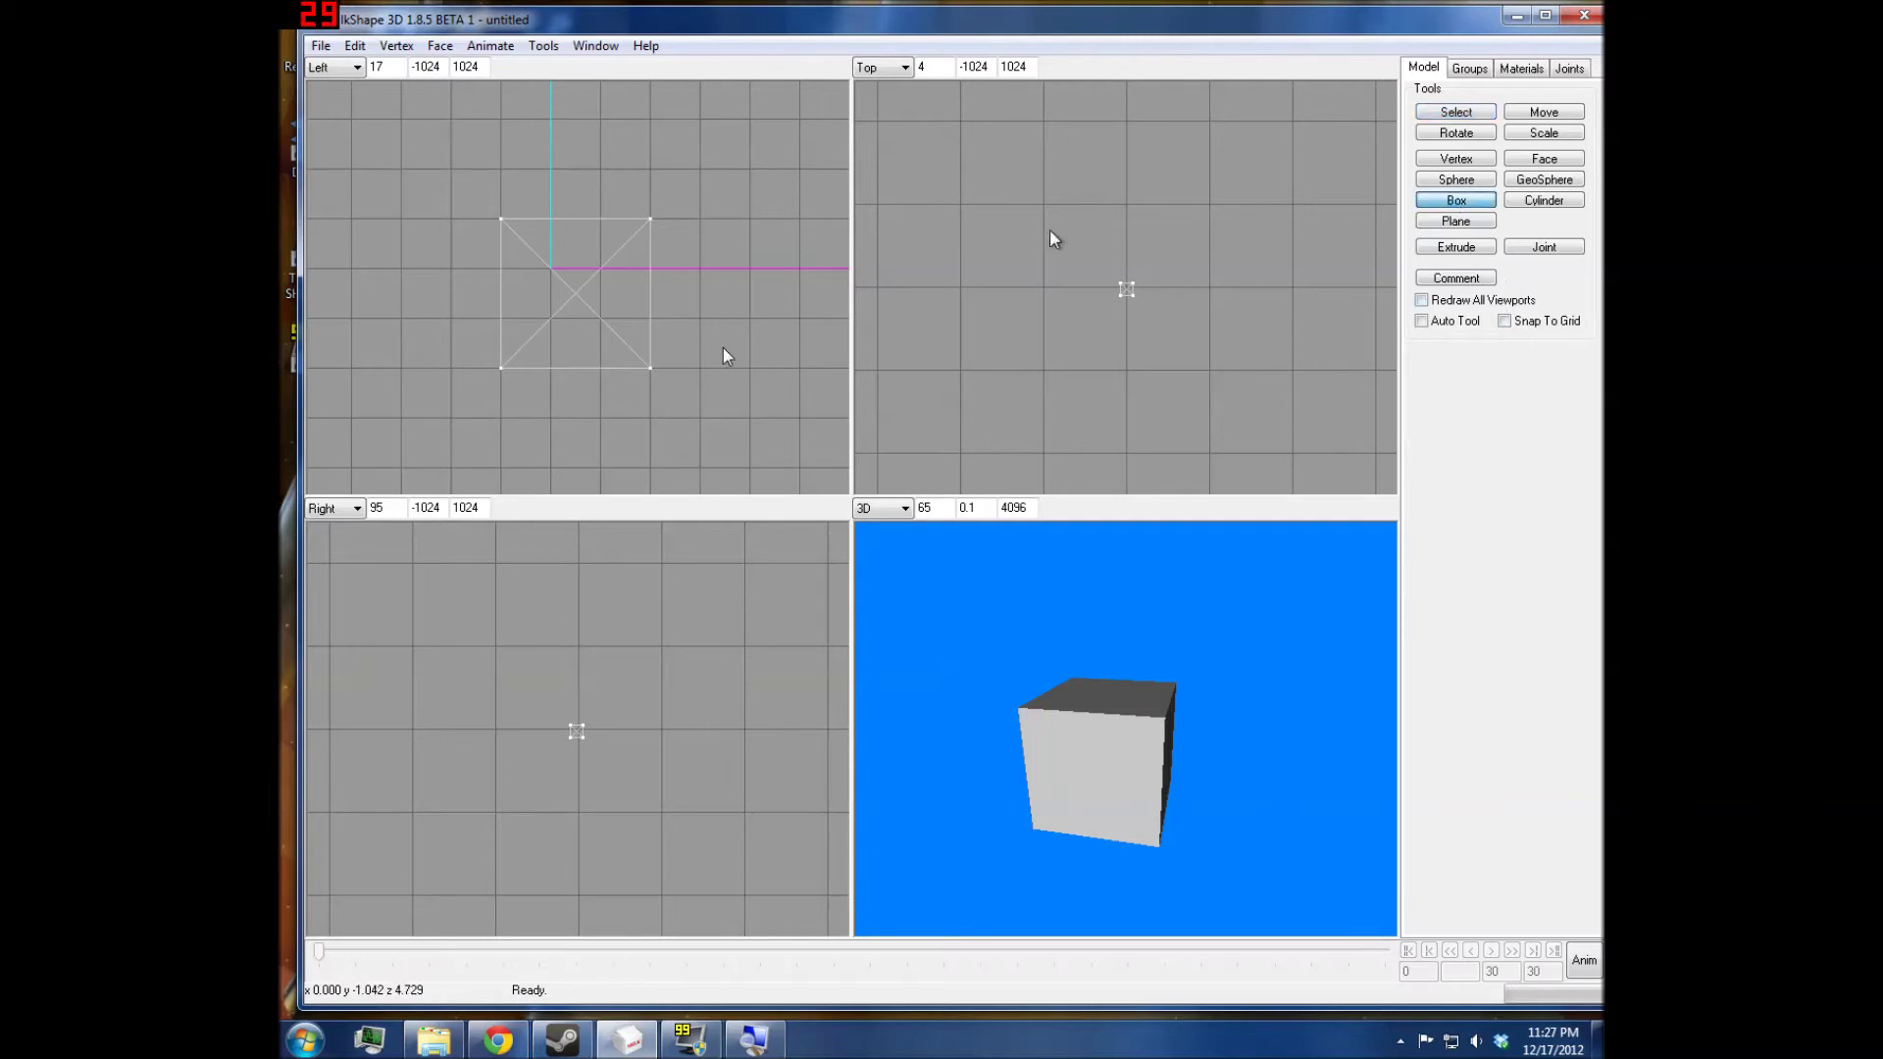
{"action": "left_click_drag", "start_coordinate": [580, 127], "coordinate": [694, 207]}
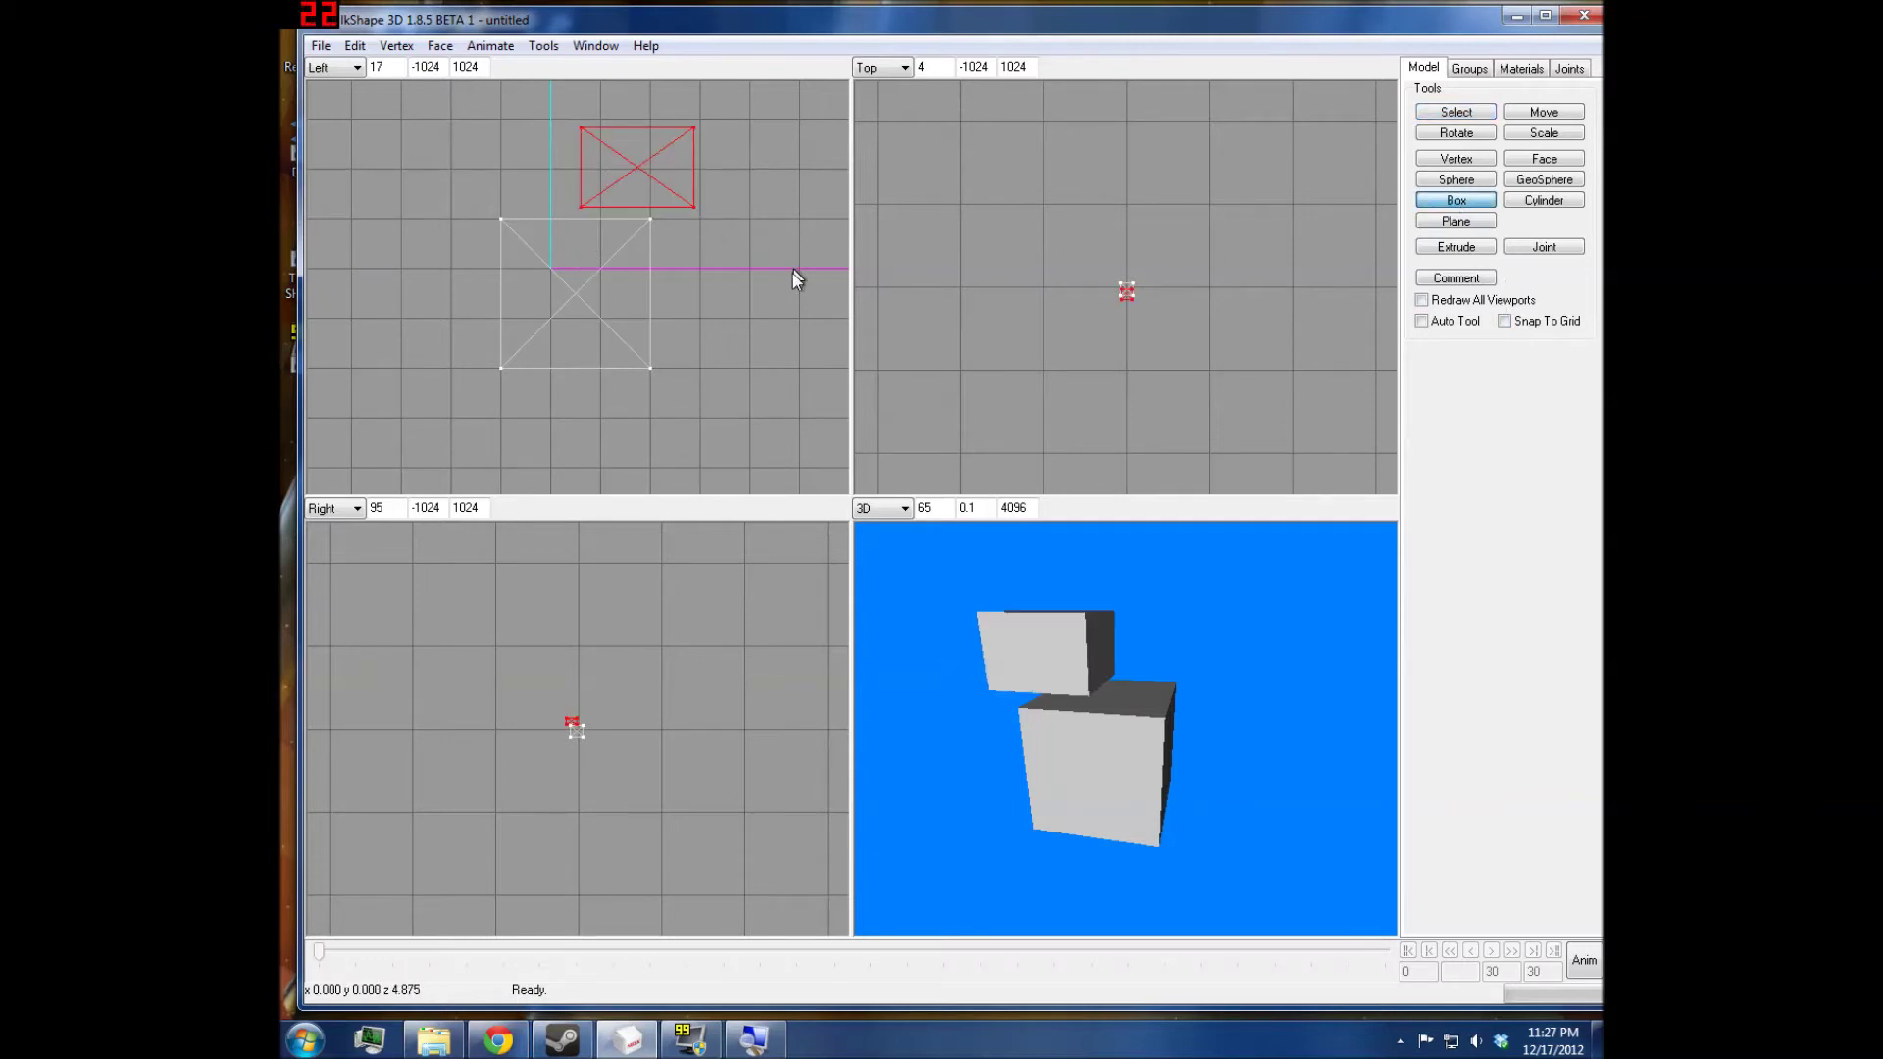
Step: Snap the selected upper box's vertices to the grid
{"action": "left_click", "coordinate": [397, 45]}
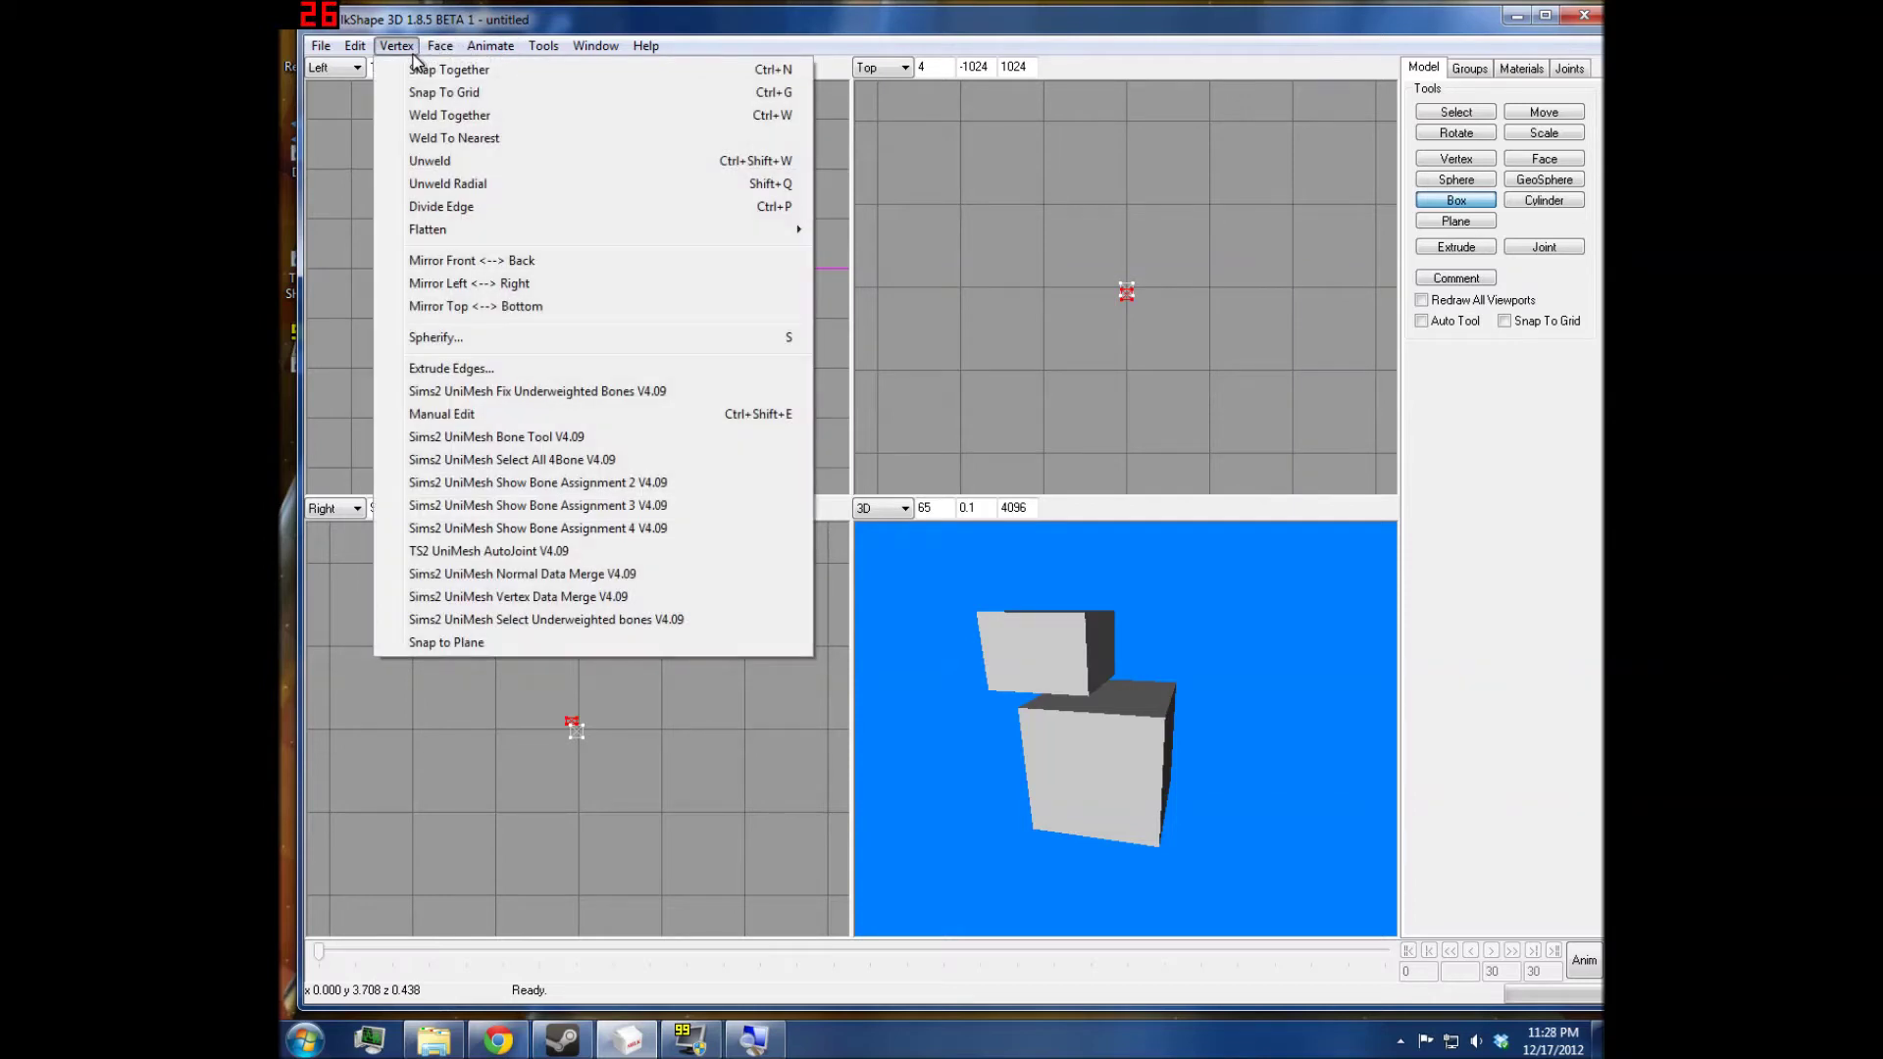
{"action": "mouse_move", "coordinate": [355, 45]}
{"action": "left_click", "coordinate": [450, 93]}
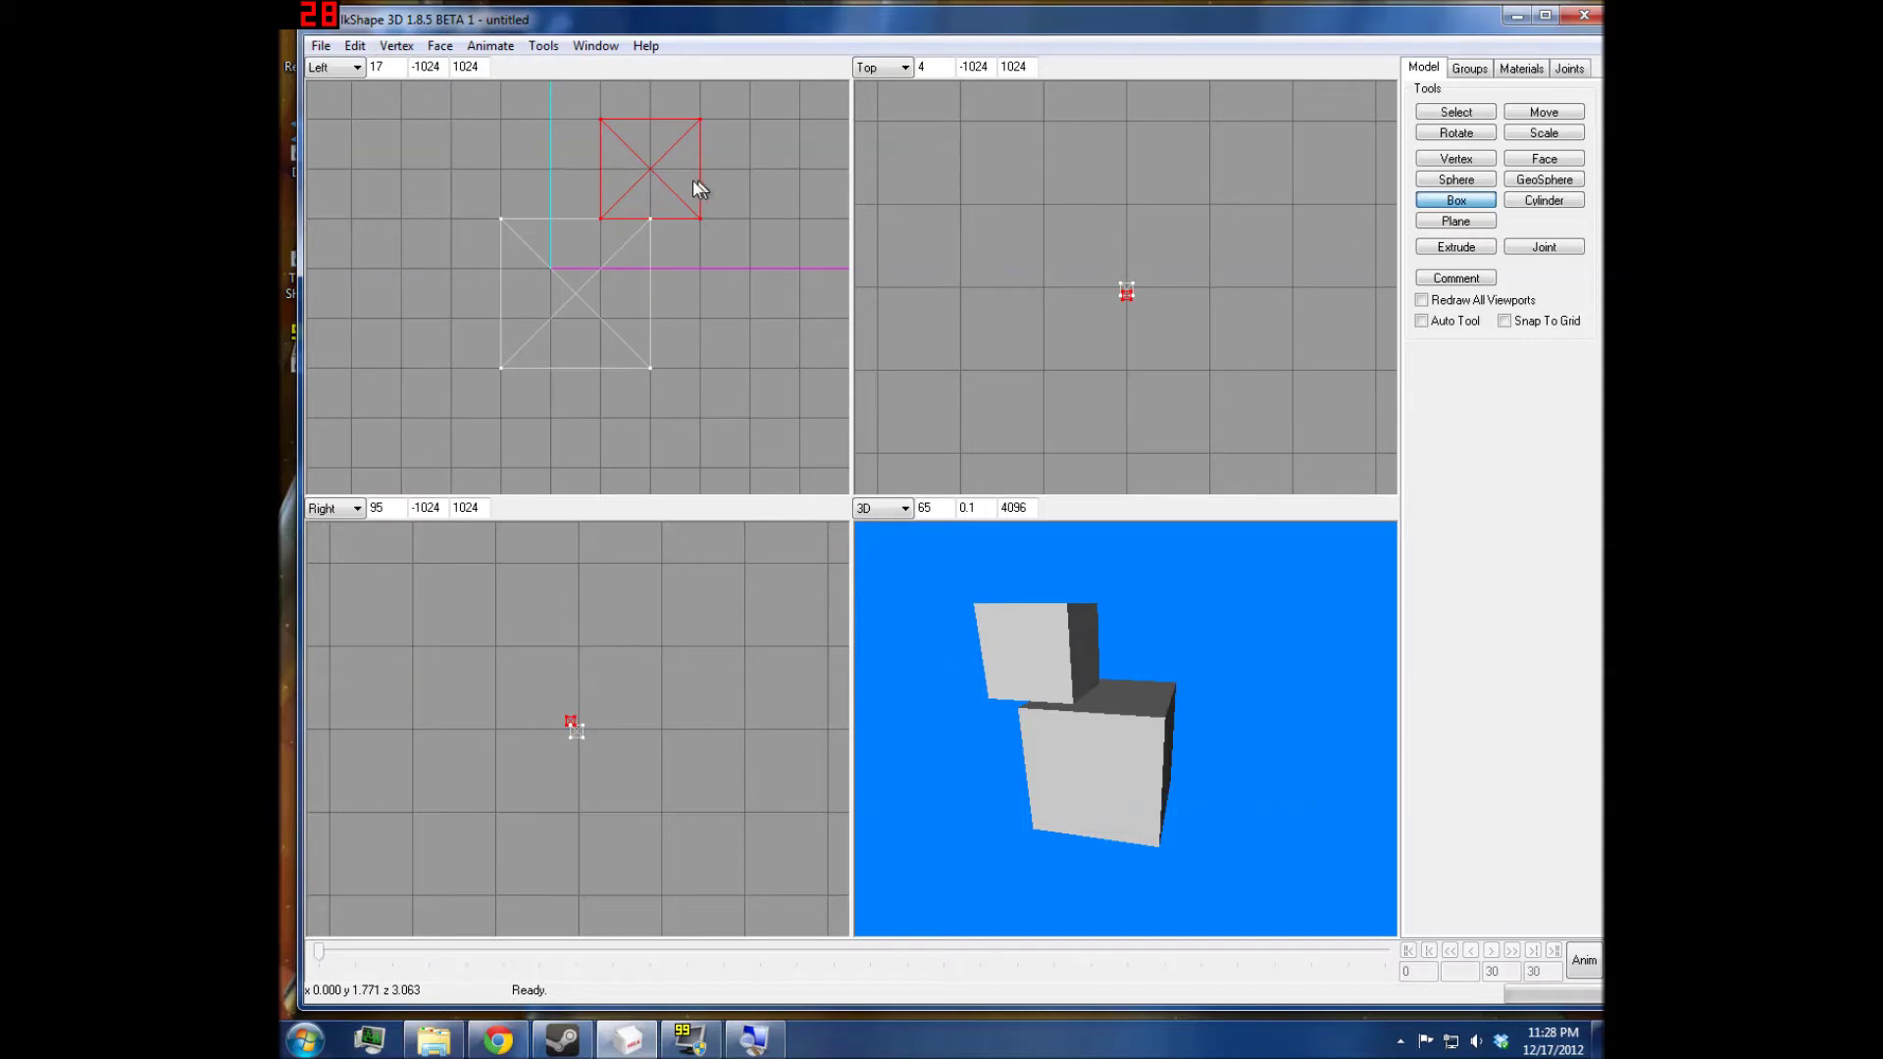
Step: Undo the grid snap for comparison and delete the upper box
{"action": "key", "text": "ctrl+z"}
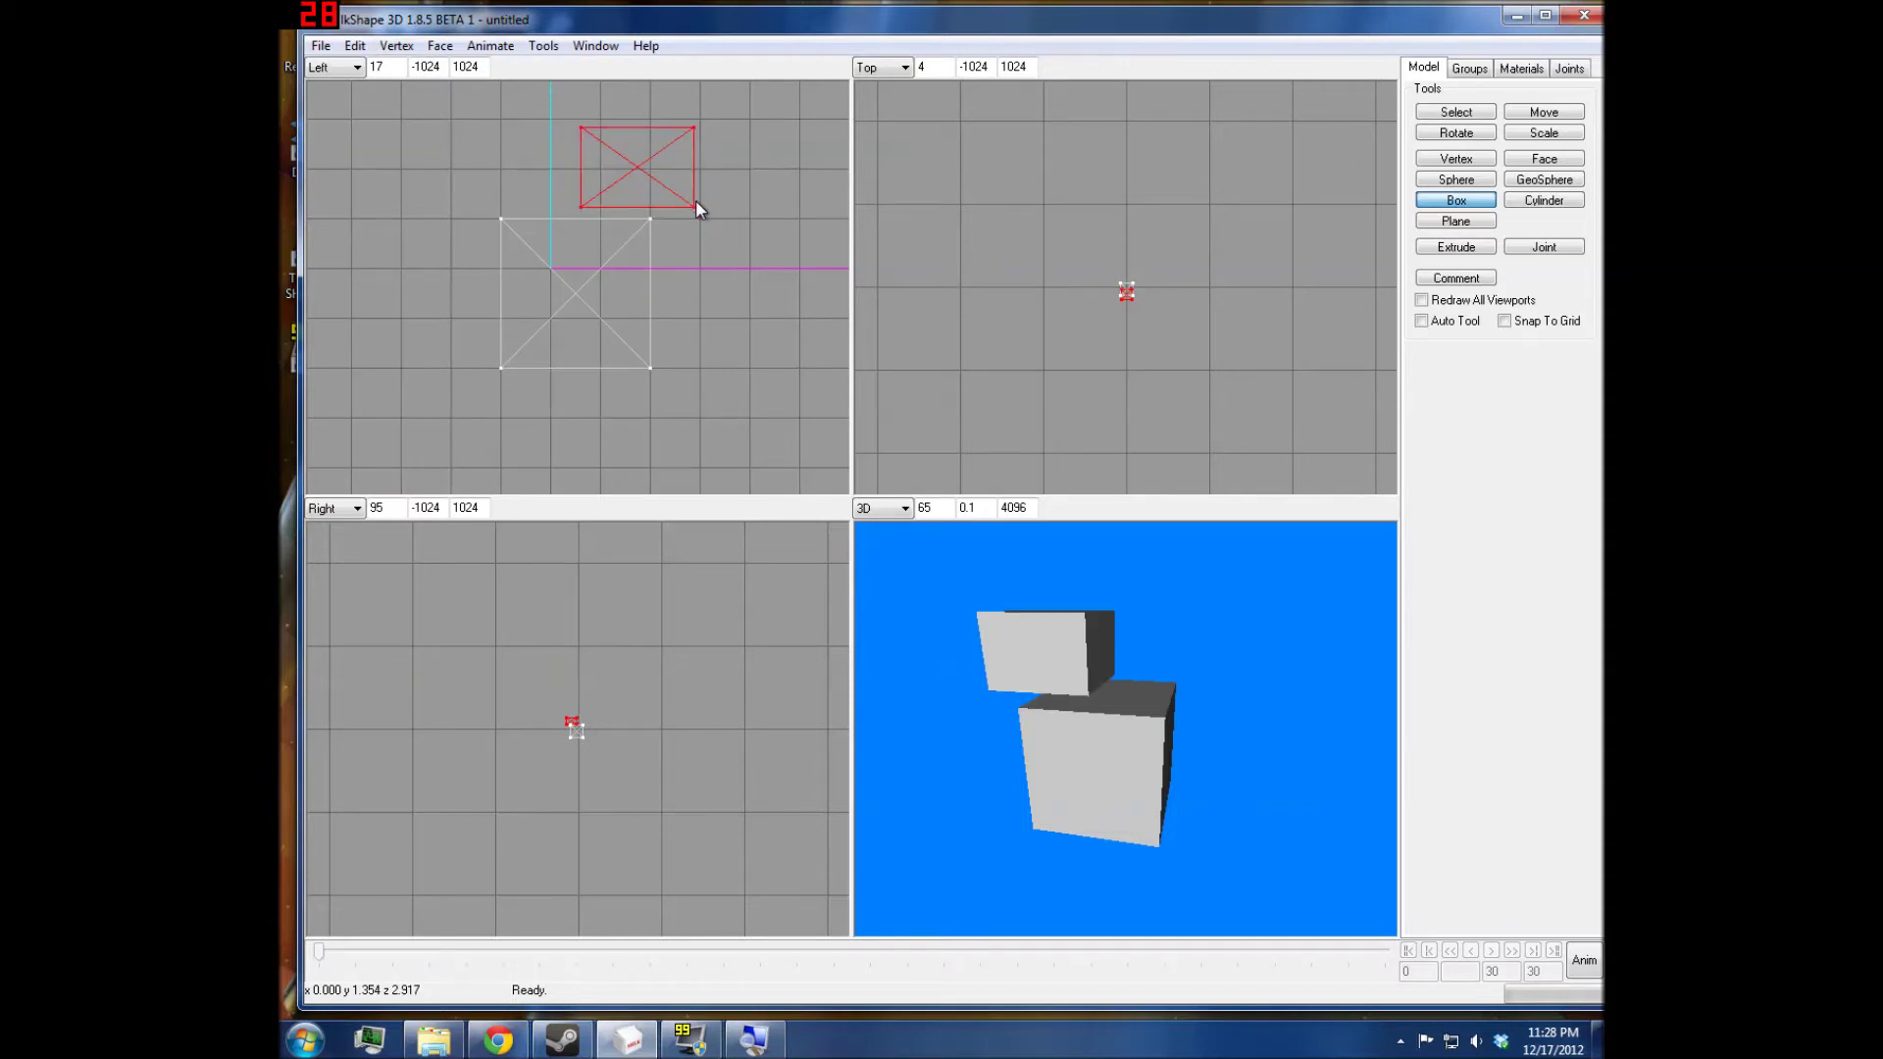
{"action": "key", "text": "ctrl+y"}
{"action": "key", "text": "Delete"}
Step: Select only the box's top face in Face mode by selecting the upper half and deselecting the other faces
{"action": "left_click", "coordinate": [397, 46]}
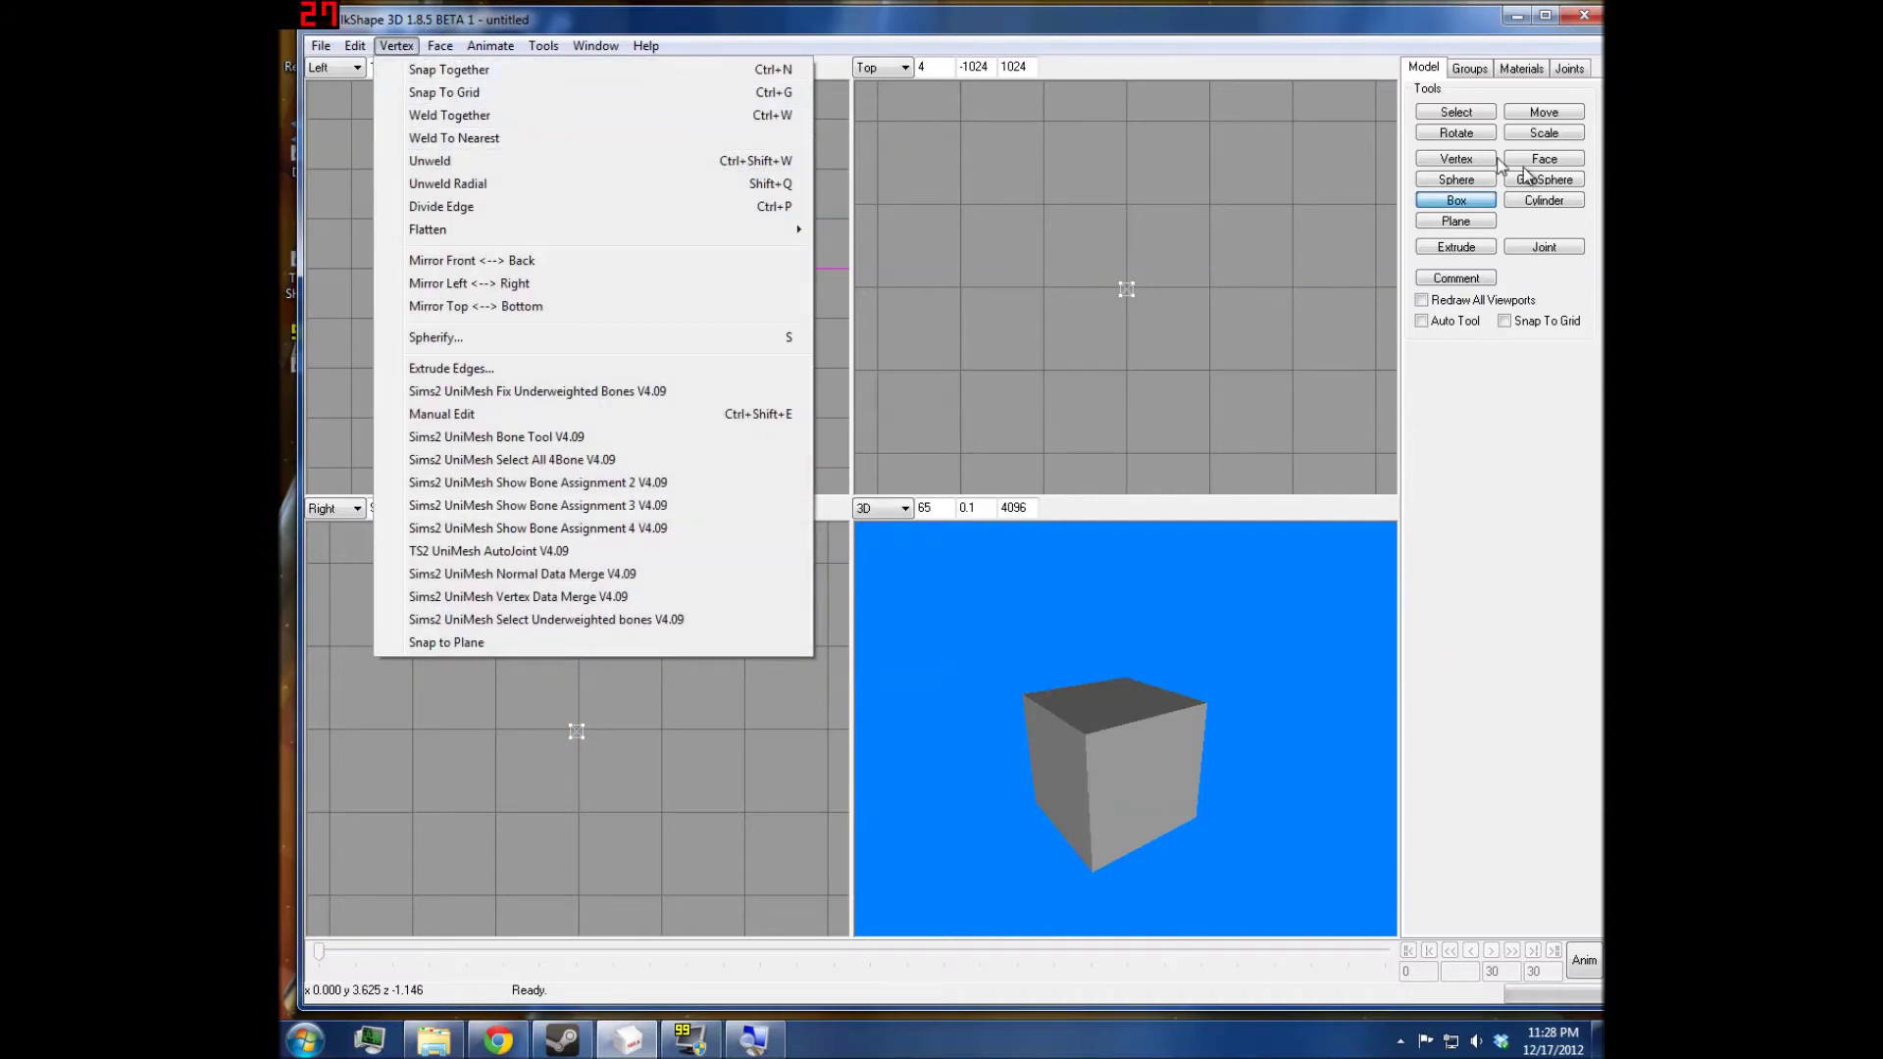
{"action": "left_click", "coordinate": [1467, 115]}
{"action": "left_click", "coordinate": [1474, 372]}
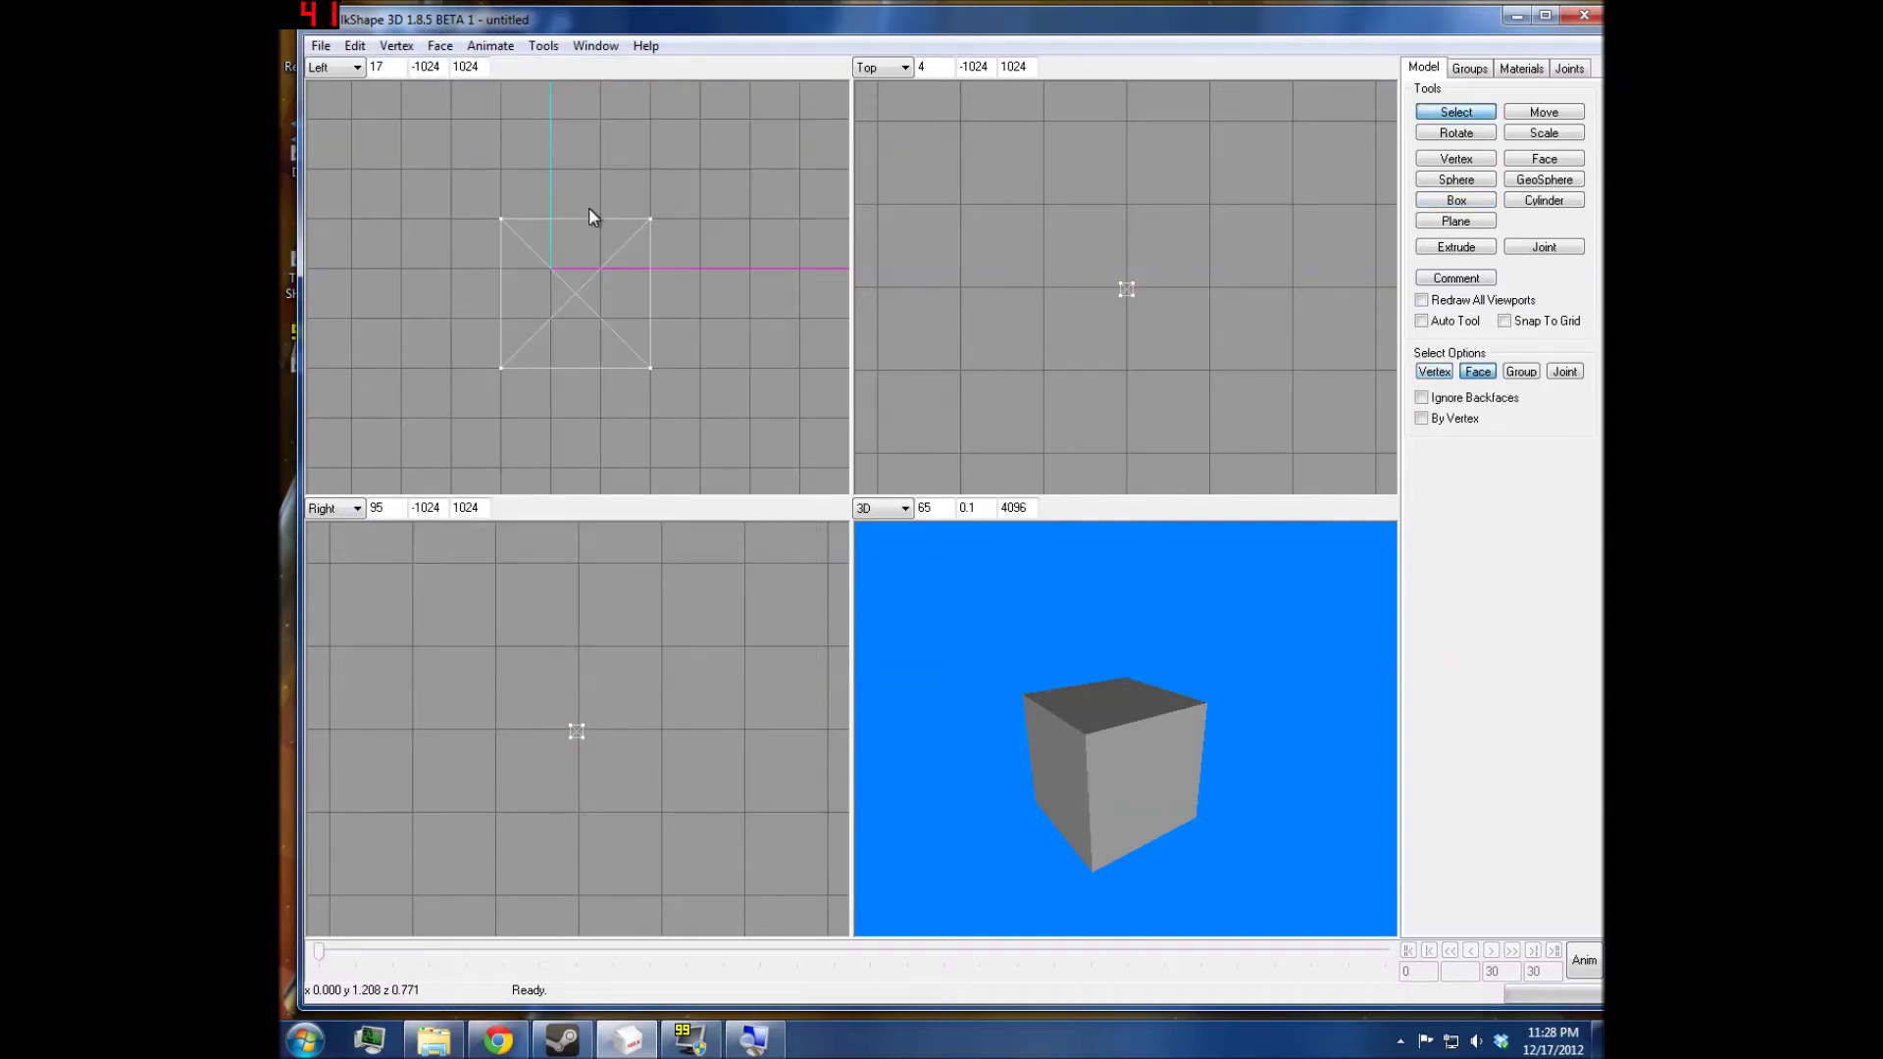
{"action": "left_click_drag", "start_coordinate": [421, 164], "coordinate": [688, 291]}
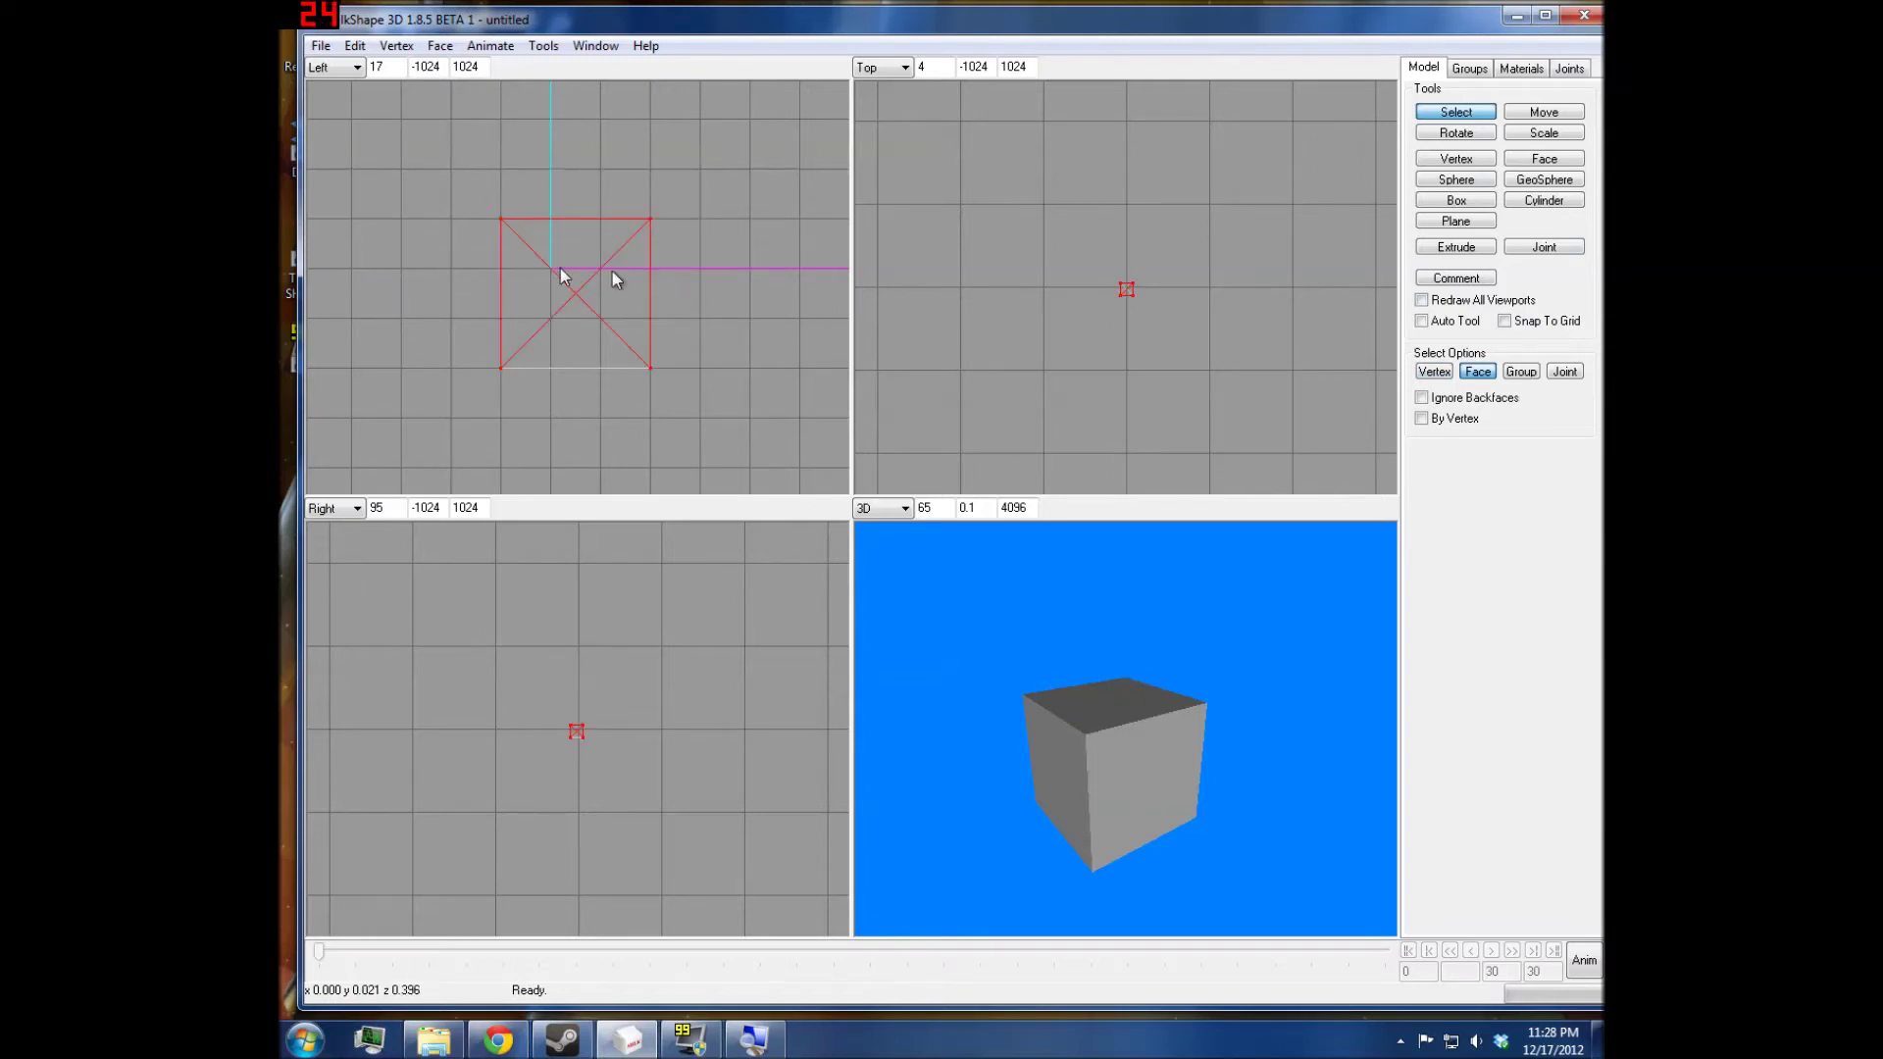
{"action": "right_click_drag", "start_coordinate": [447, 249], "coordinate": [849, 393], "text": "shift"}
{"action": "left_click_drag", "start_coordinate": [1014, 712], "coordinate": [1110, 715]}
{"action": "scroll", "coordinate": [1110, 715], "scroll_direction": "up", "scroll_amount": 3}
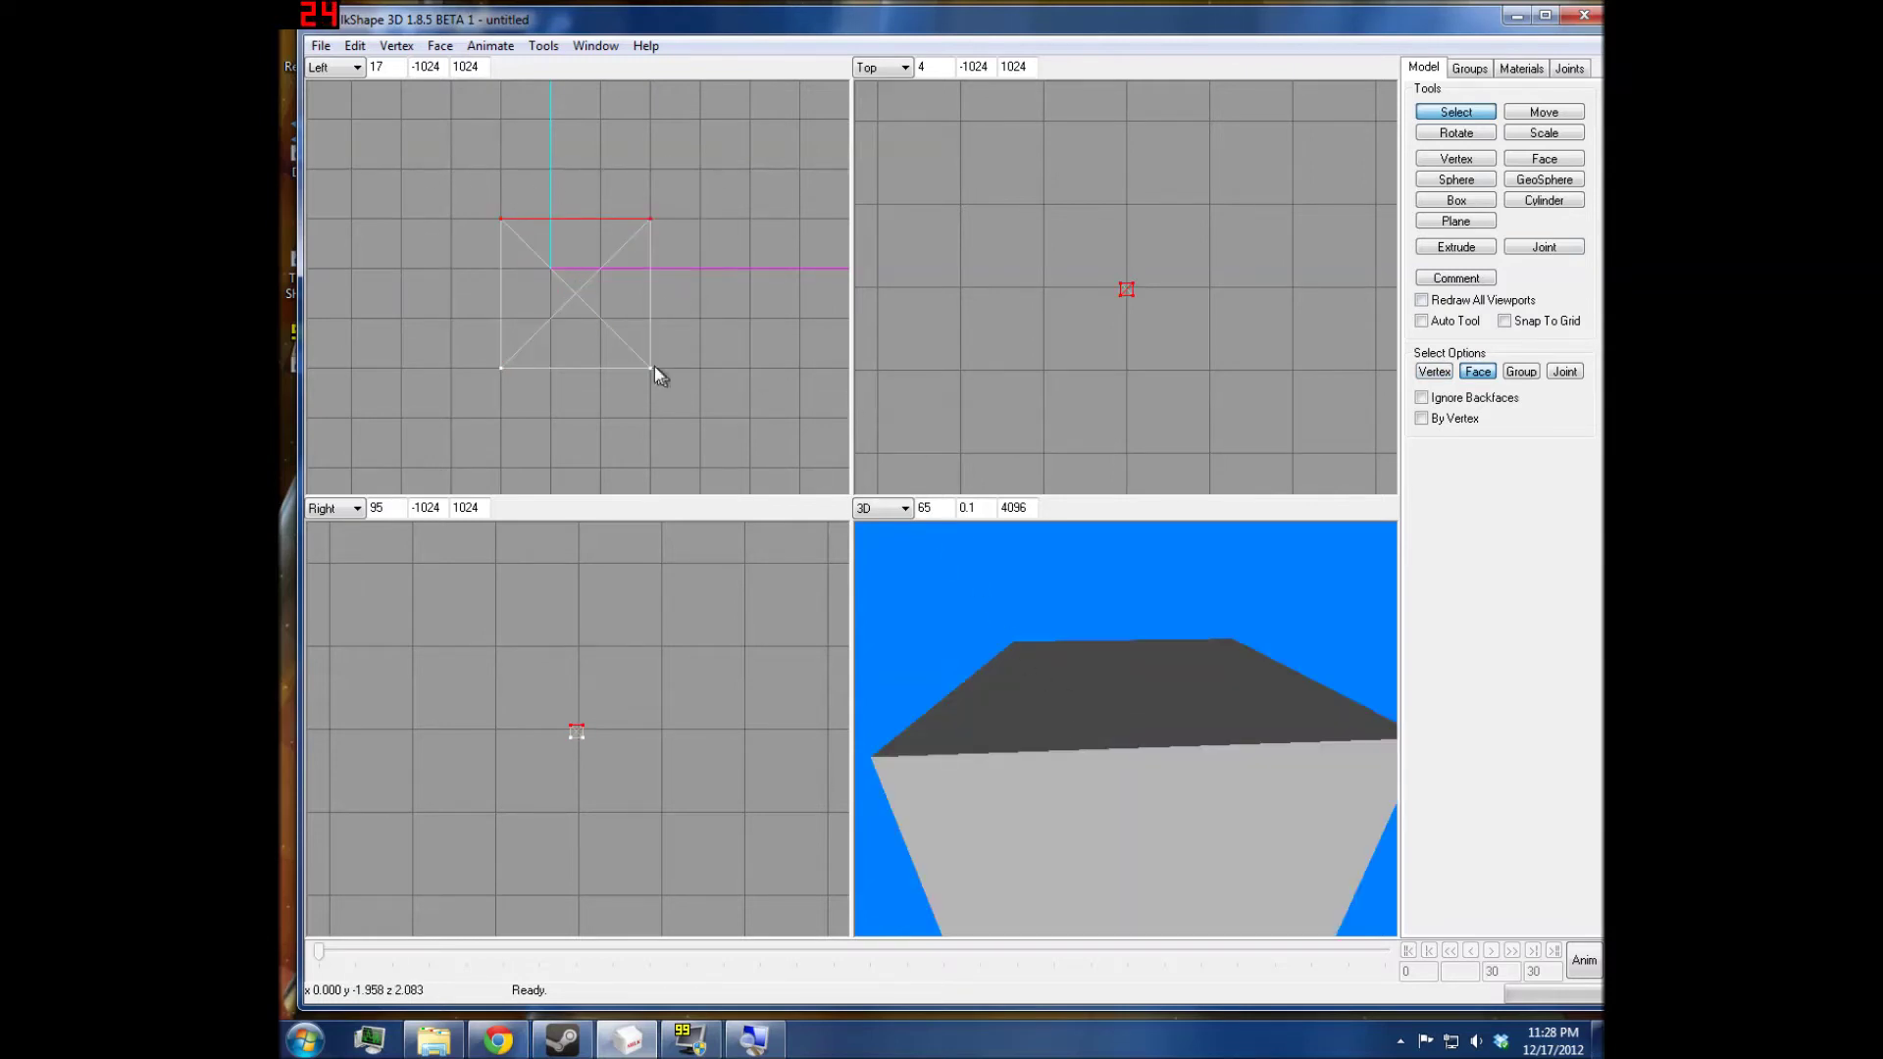
Step: Turn Snap To Grid back on and test moving the box's top face in the Left viewport
{"action": "left_click", "coordinate": [1542, 114]}
{"action": "left_click", "coordinate": [1527, 321]}
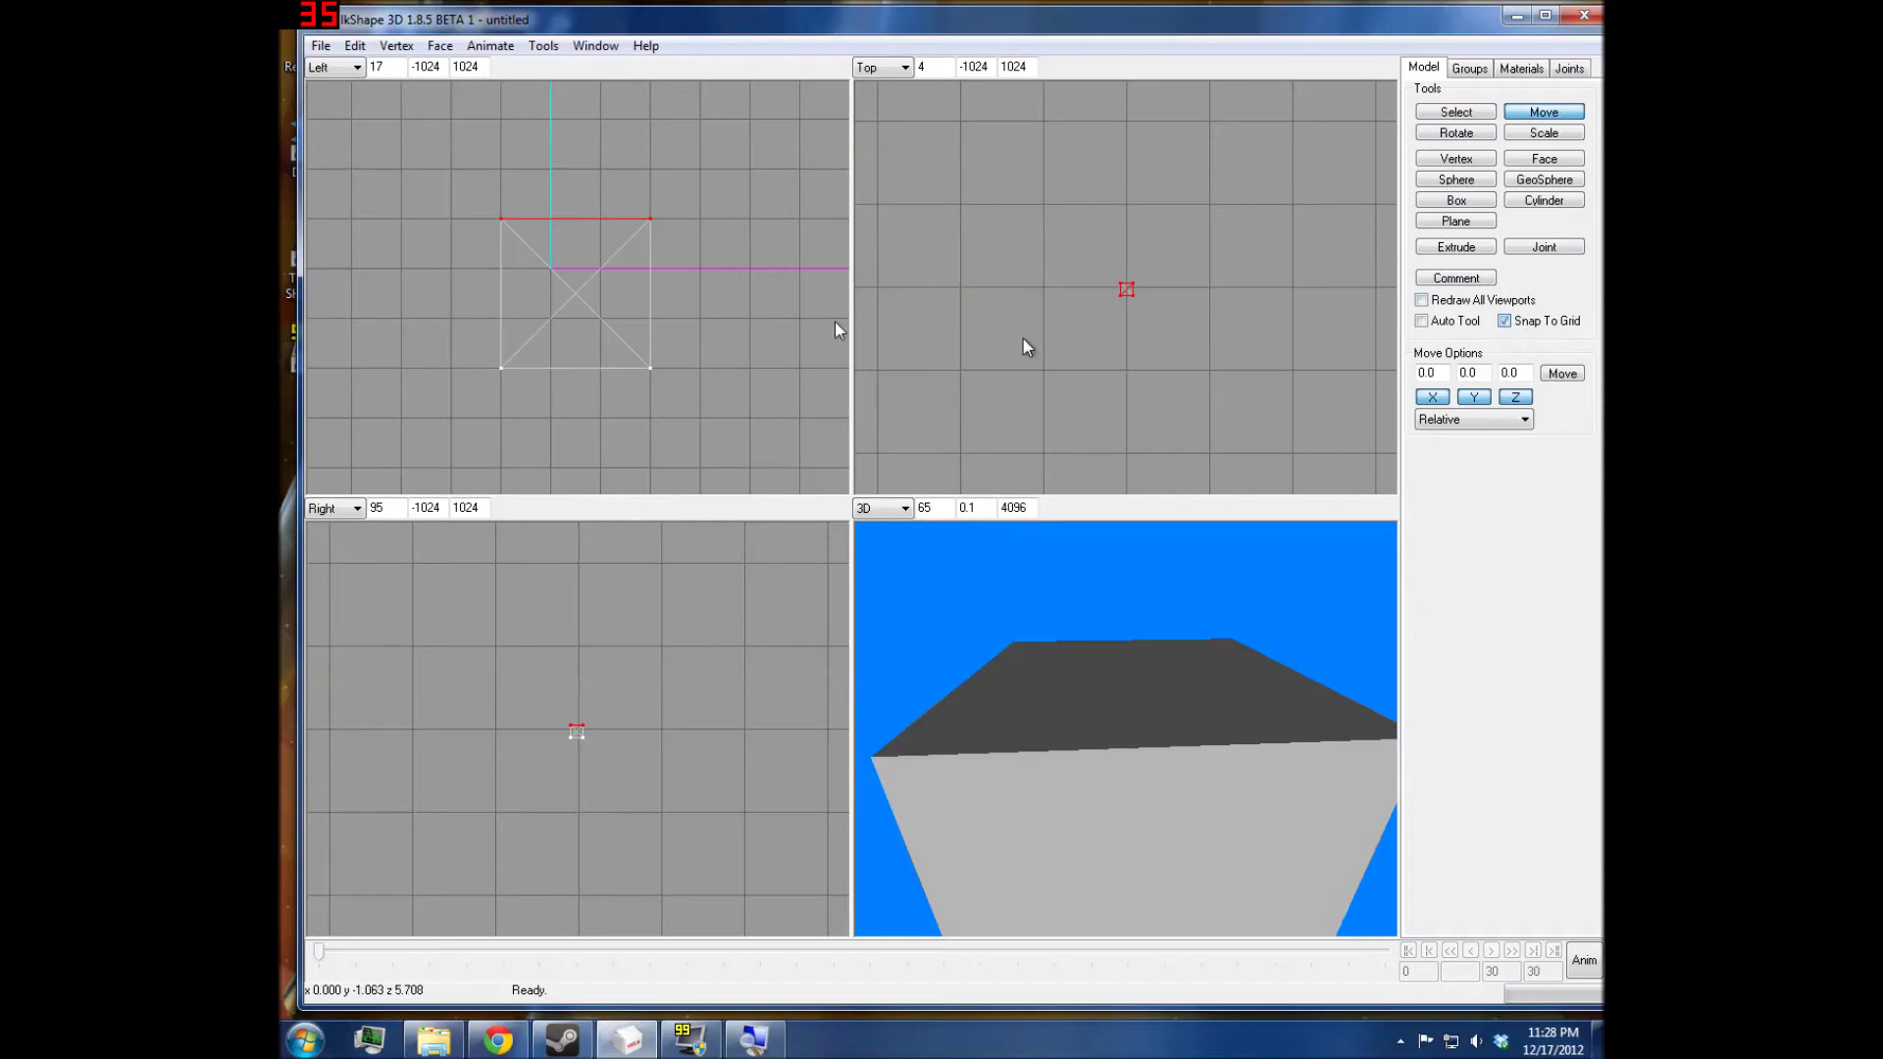
{"action": "left_click_drag", "start_coordinate": [595, 289], "coordinate": [622, 244]}
{"action": "left_click_drag", "start_coordinate": [763, 339], "coordinate": [731, 367], "text": "ctrl"}
{"action": "left_click_drag", "start_coordinate": [989, 659], "coordinate": [1030, 652]}
{"action": "scroll", "coordinate": [1128, 661], "scroll_direction": "down", "scroll_amount": 3}
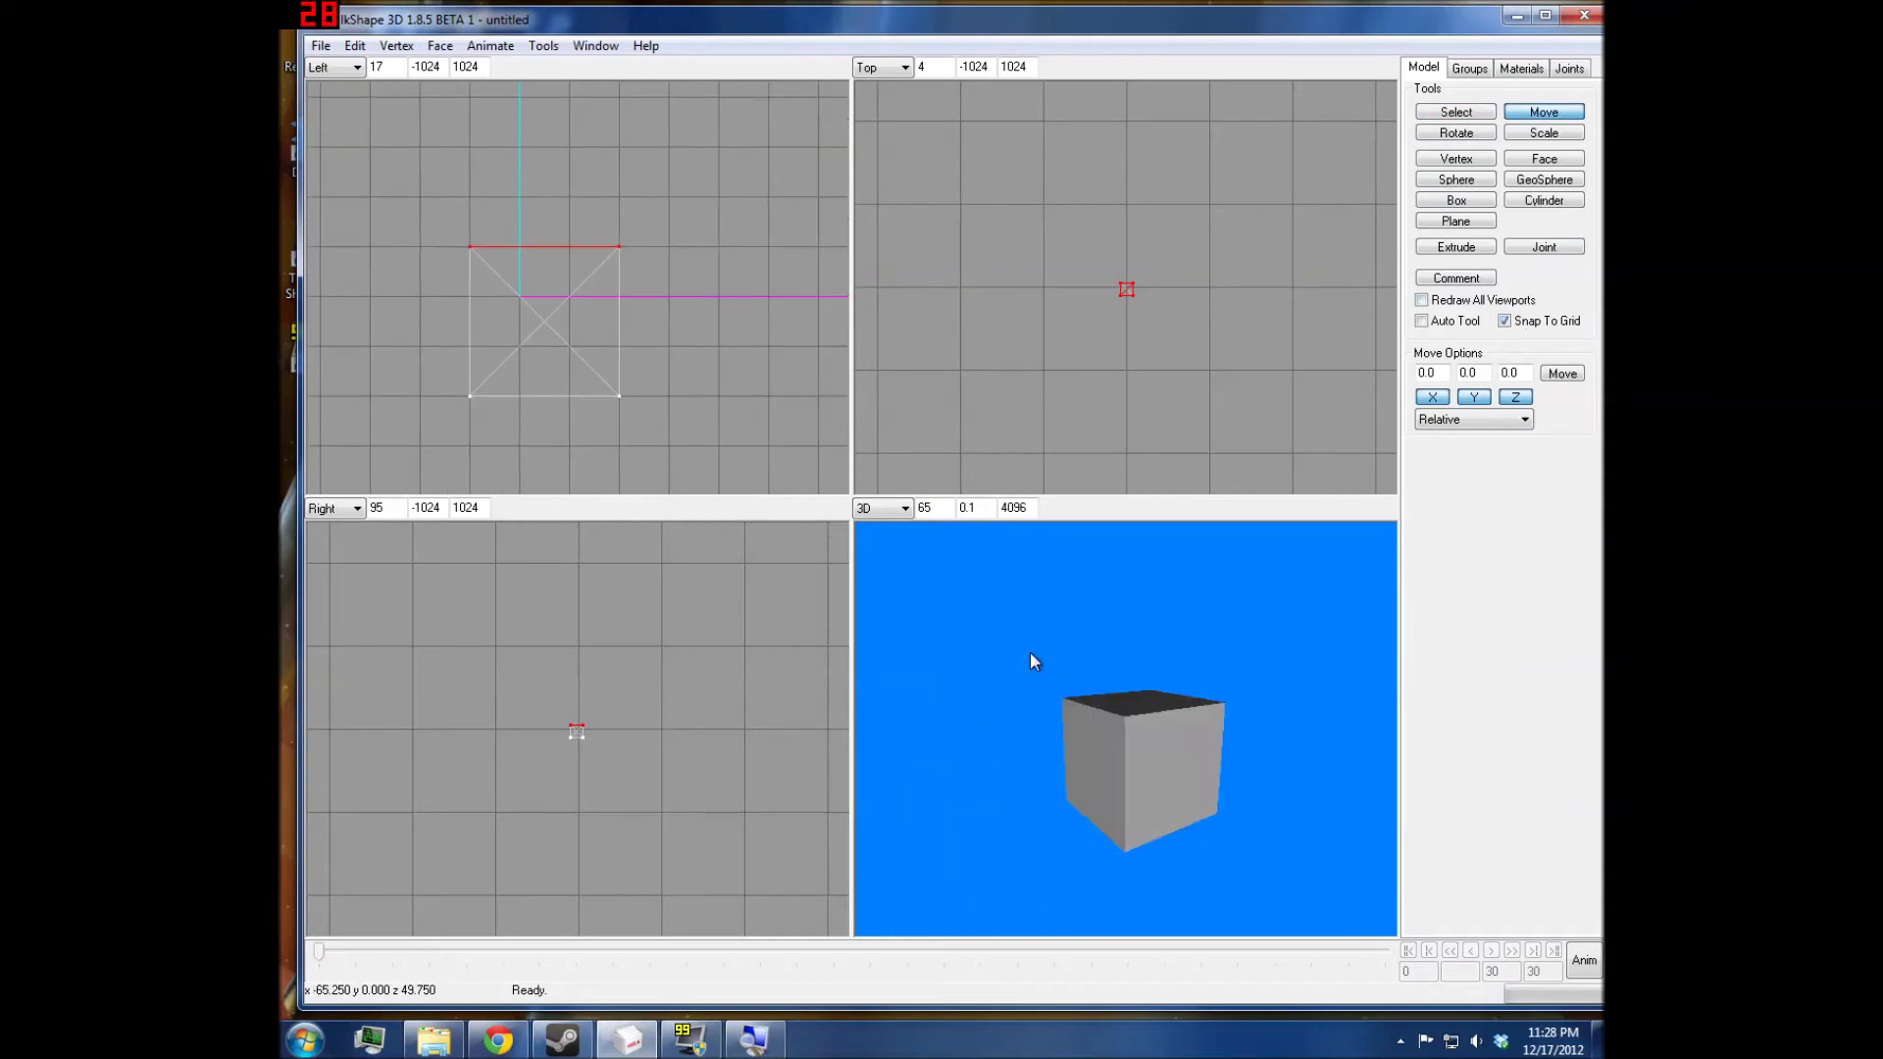
Step: Unweld the vertices of the selected top face
{"action": "left_click", "coordinate": [355, 46]}
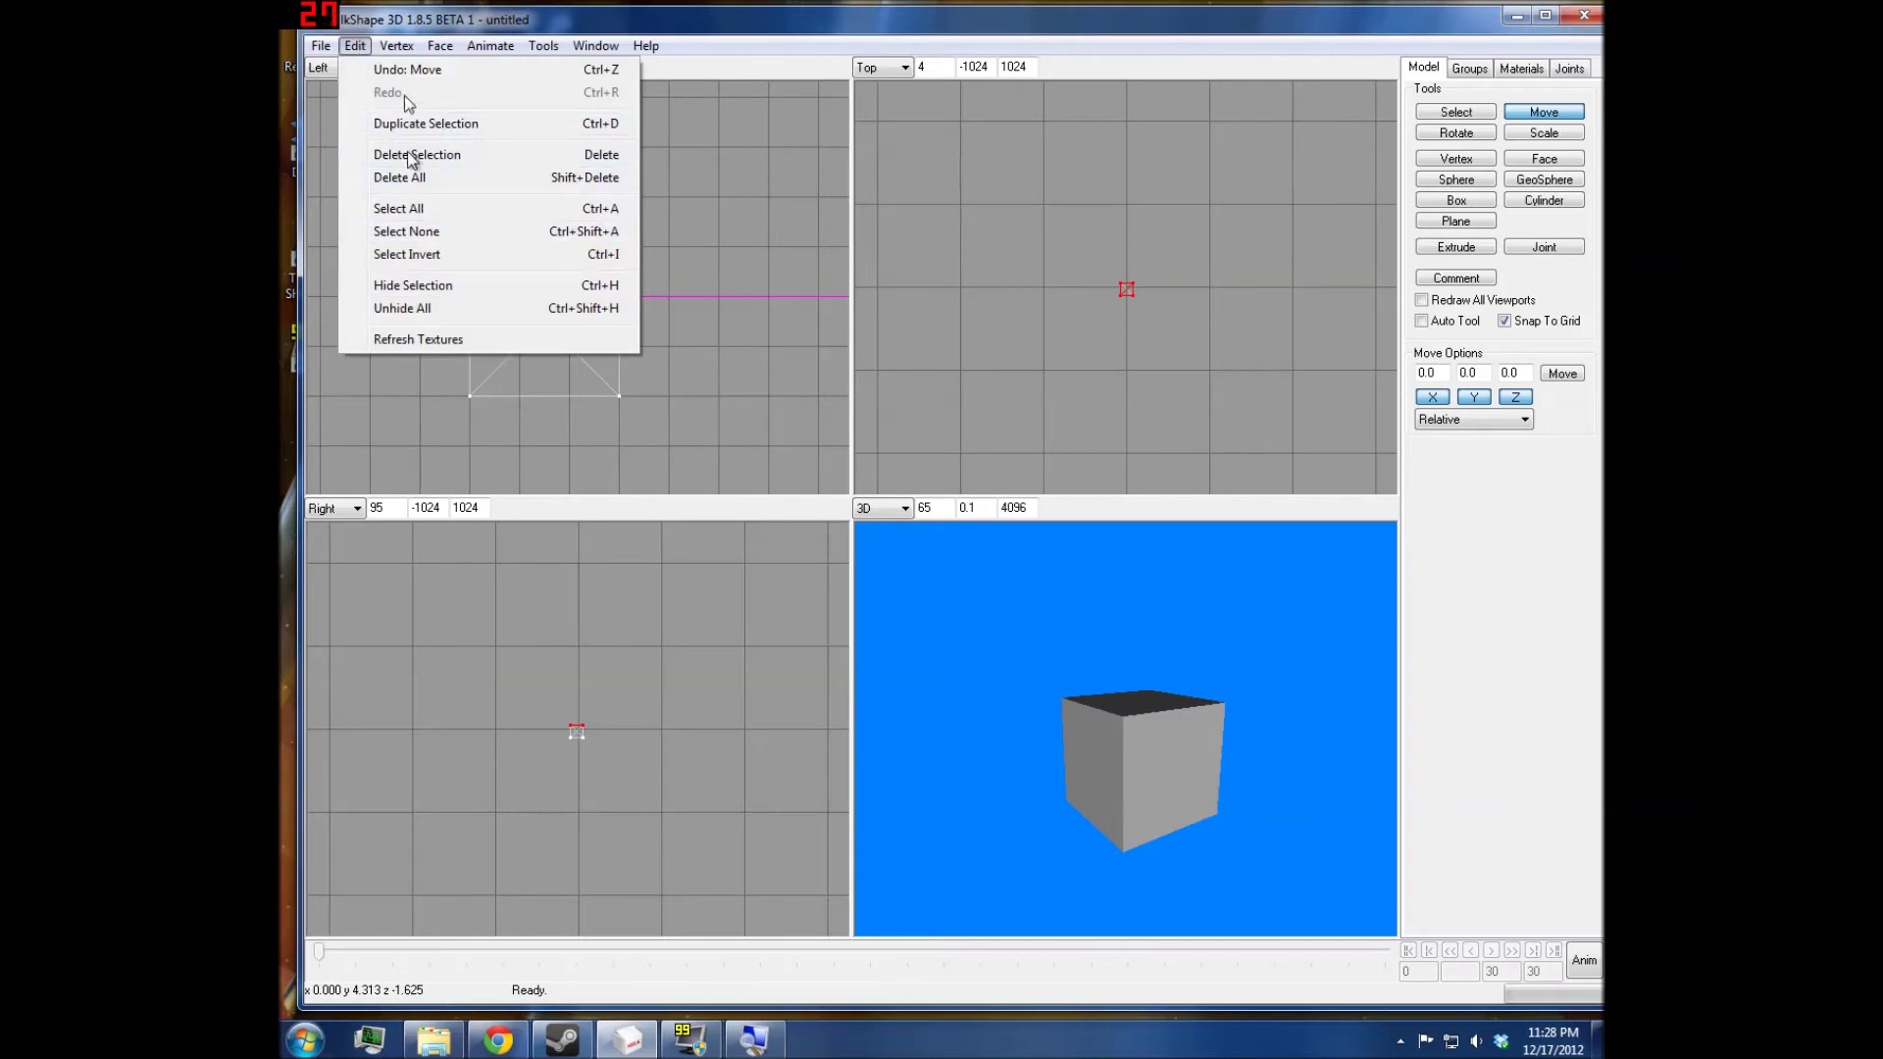
{"action": "mouse_move", "coordinate": [397, 46]}
{"action": "left_click", "coordinate": [437, 161]}
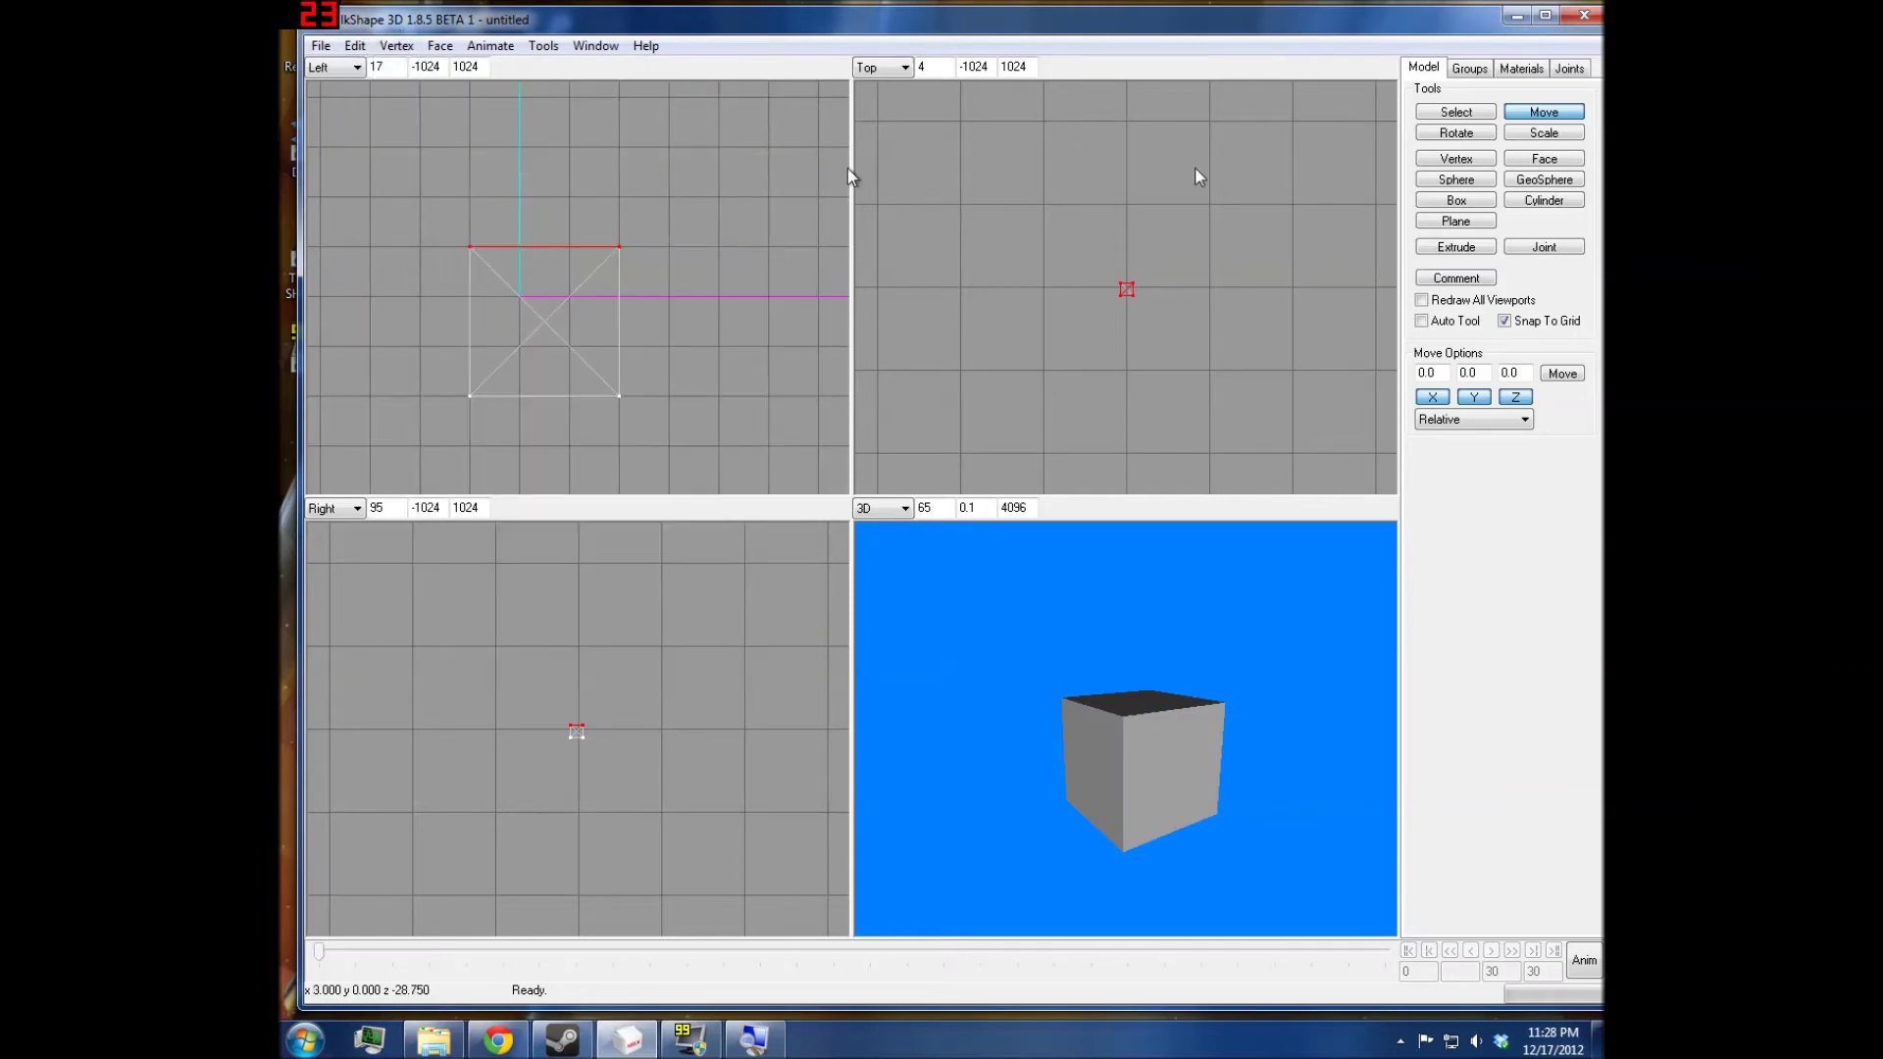
Step: Reselect the unwelded top face, move it upward off the box and undo the move
{"action": "left_click", "coordinate": [1455, 112]}
{"action": "left_click_drag", "start_coordinate": [472, 185], "coordinate": [611, 280]}
{"action": "right_click_drag", "start_coordinate": [450, 286], "coordinate": [808, 437], "text": "shift"}
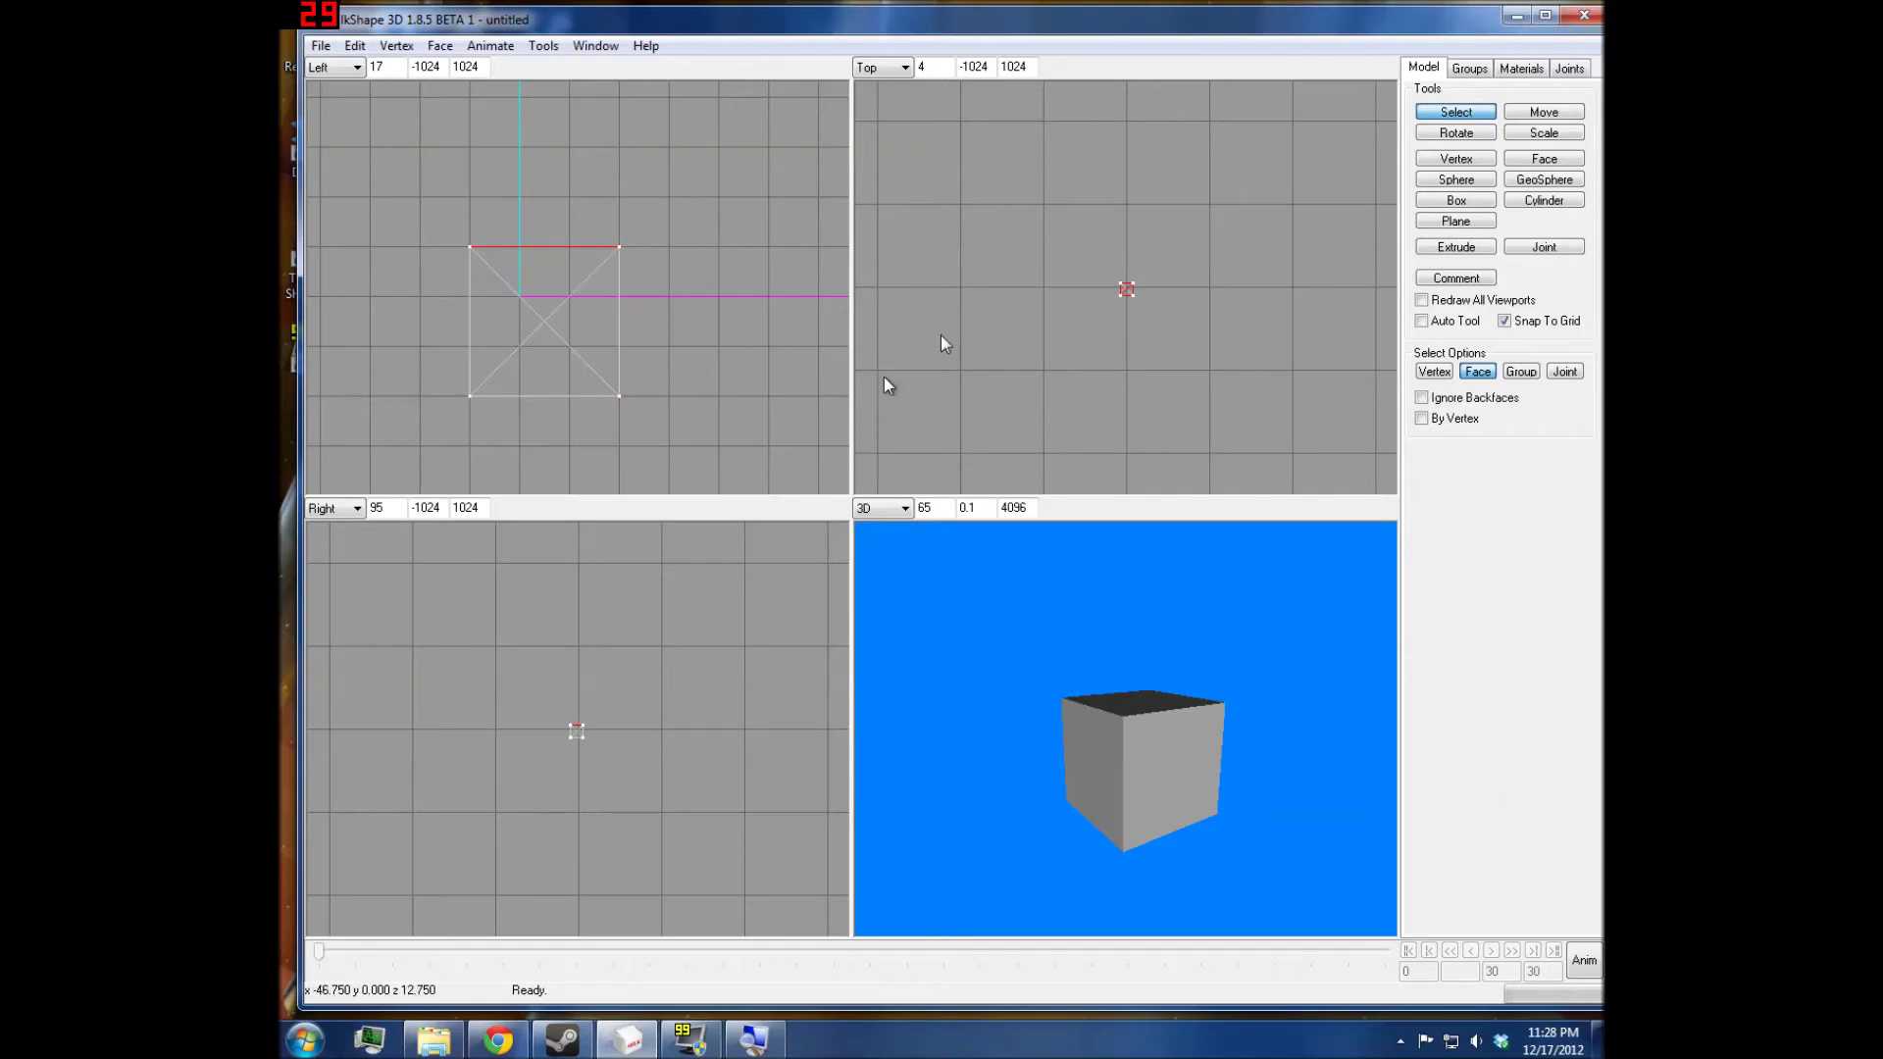
{"action": "left_click", "coordinate": [1542, 114]}
{"action": "left_click_drag", "start_coordinate": [780, 237], "coordinate": [786, 192]}
{"action": "left_click_drag", "start_coordinate": [1132, 663], "coordinate": [992, 663]}
{"action": "key", "text": "ctrl+z"}
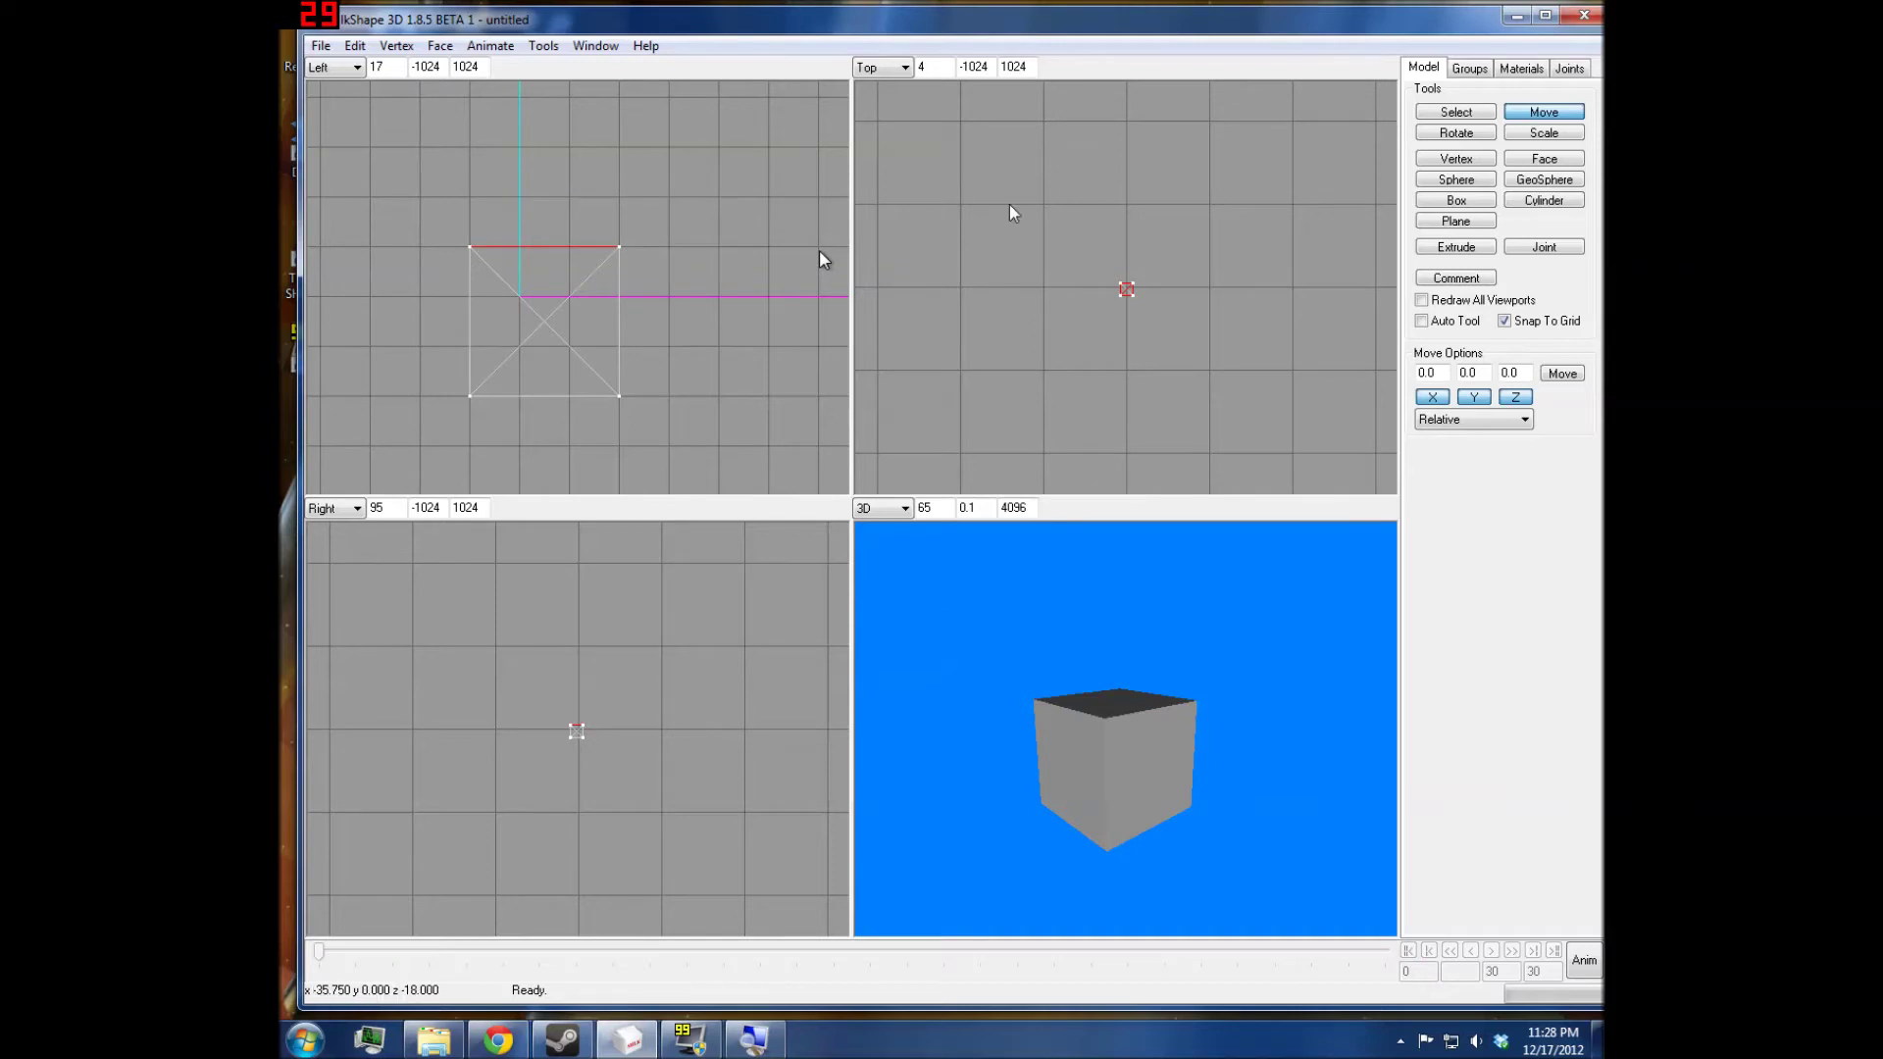
Step: Select the whole box in Group mode and weld its vertices together
{"action": "left_click", "coordinate": [1443, 118]}
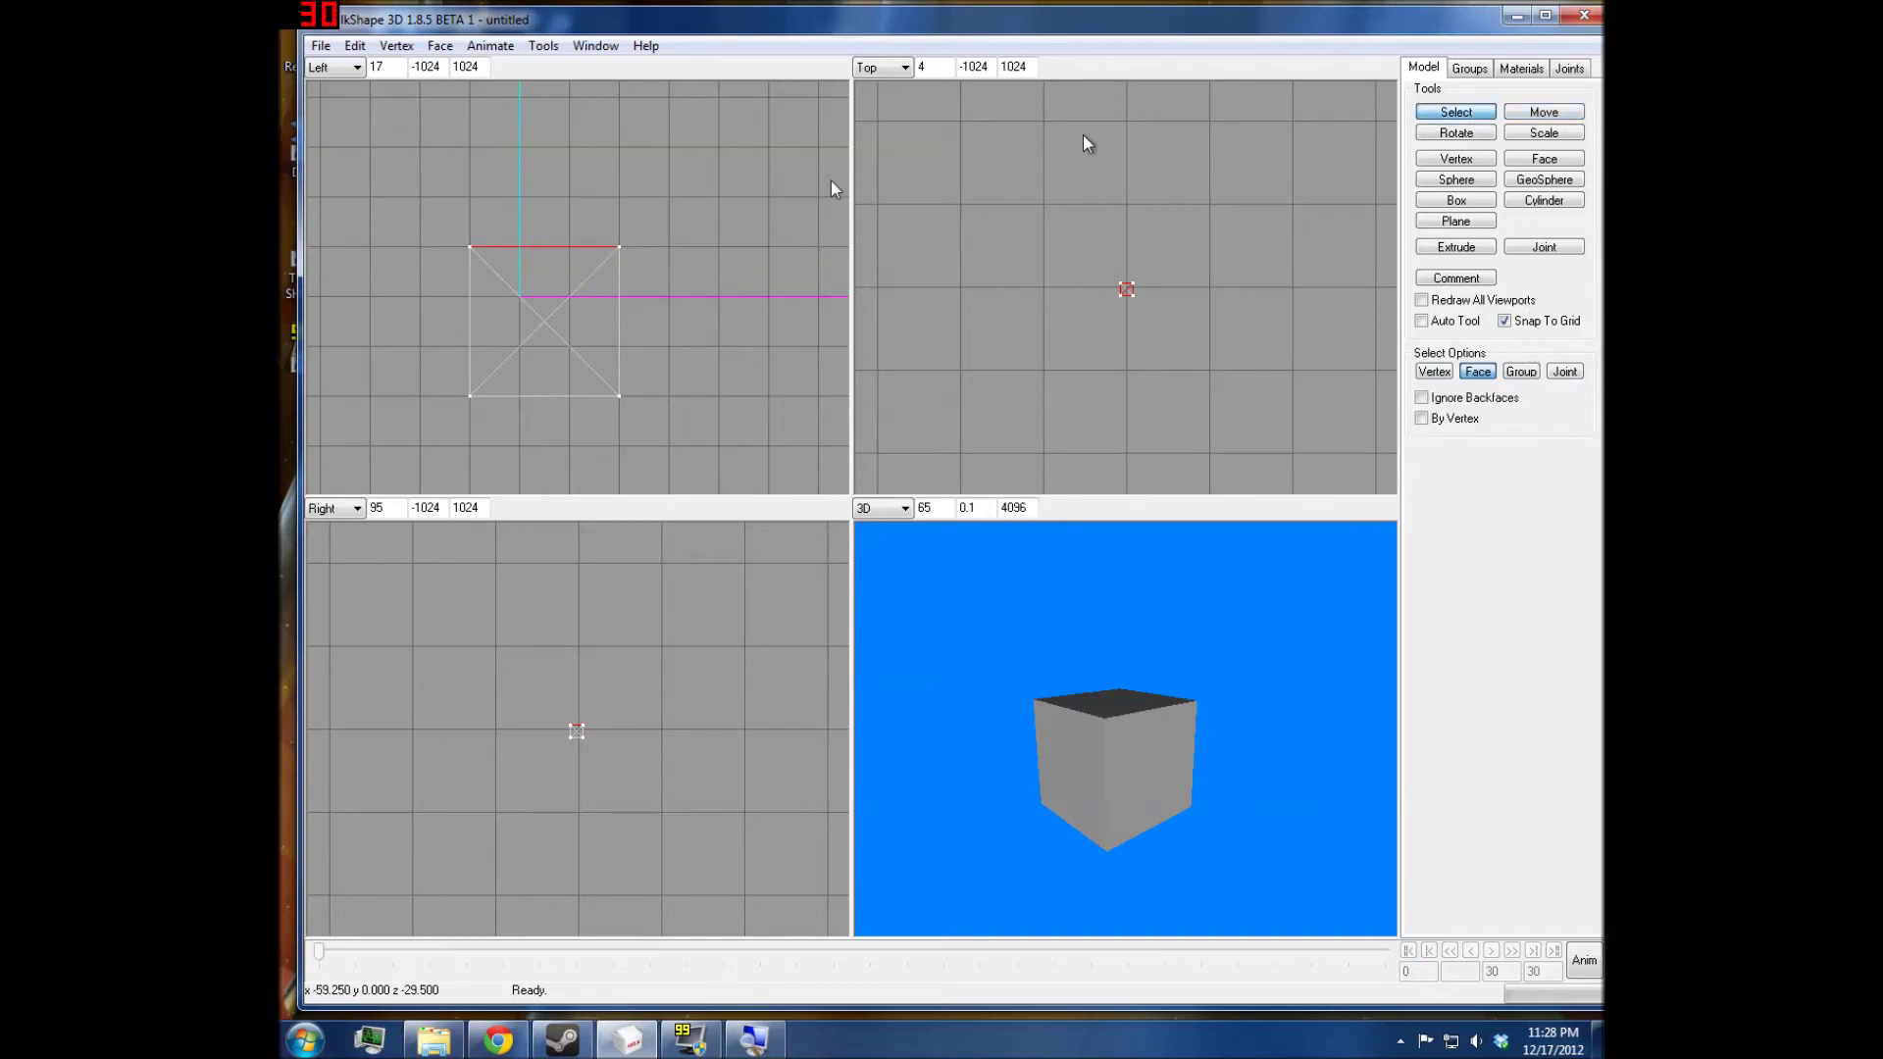
{"action": "left_click", "coordinate": [1525, 375]}
{"action": "left_click_drag", "start_coordinate": [581, 247], "coordinate": [683, 280]}
{"action": "left_click", "coordinate": [397, 46]}
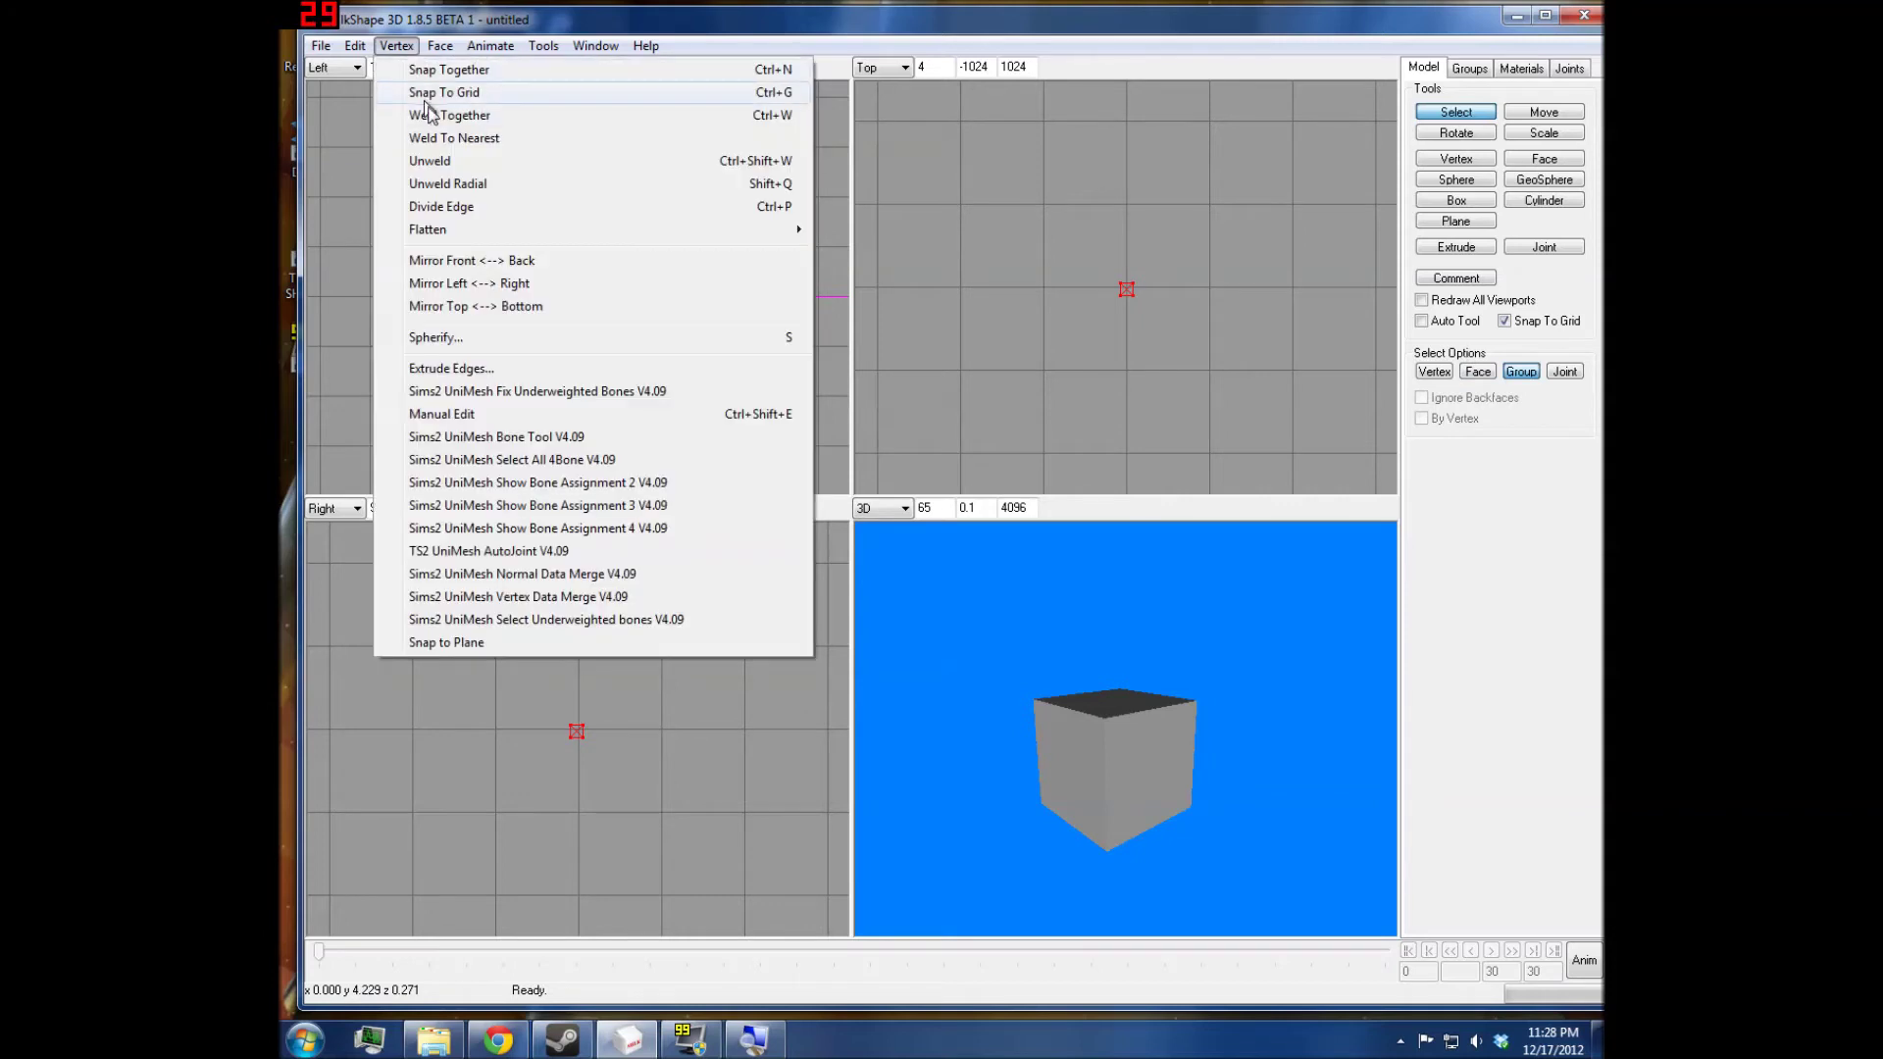
{"action": "left_click", "coordinate": [424, 114]}
Step: Reselect only the box's top face in Face mode and test the weld by moving it in the Left viewport
{"action": "left_click", "coordinate": [1483, 372]}
{"action": "left_click_drag", "start_coordinate": [412, 165], "coordinate": [685, 309]}
{"action": "right_click_drag", "start_coordinate": [411, 274], "coordinate": [686, 422], "text": "shift"}
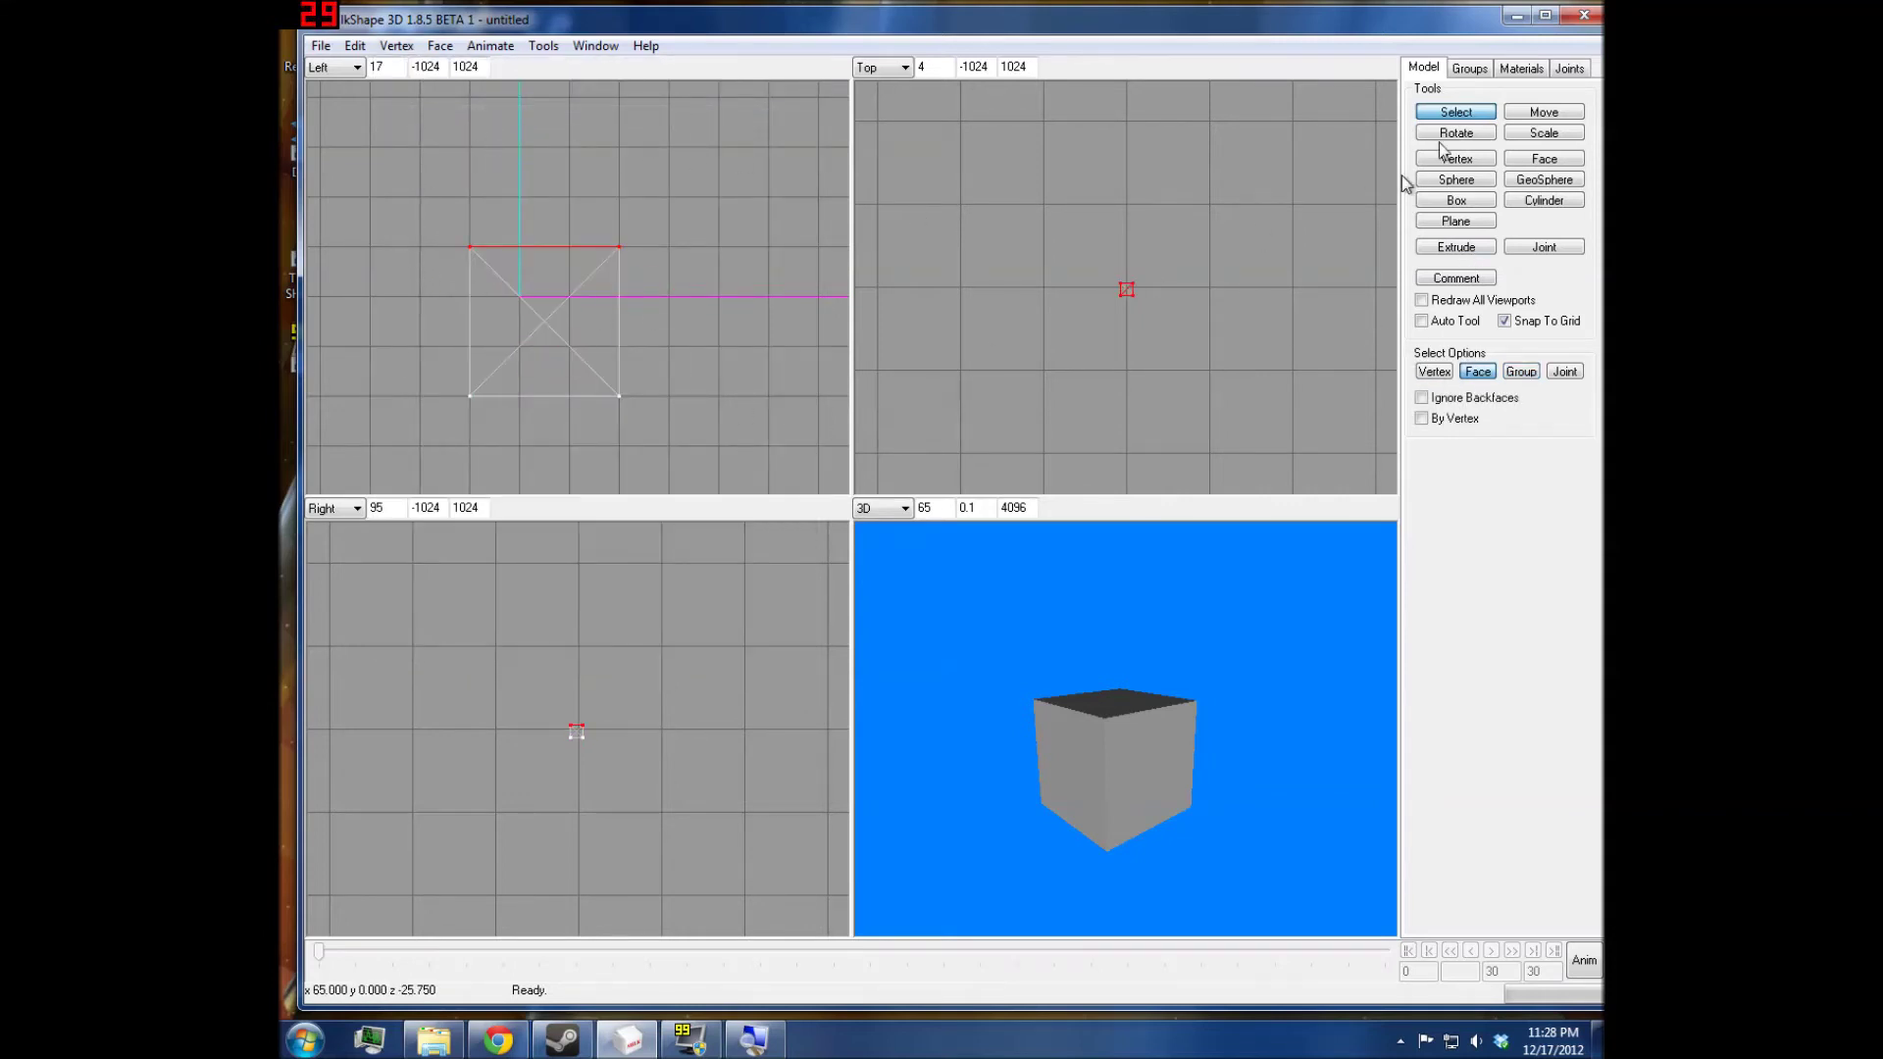
{"action": "left_click", "coordinate": [1530, 114]}
{"action": "left_click_drag", "start_coordinate": [634, 210], "coordinate": [666, 336]}
{"action": "left_click_drag", "start_coordinate": [1090, 719], "coordinate": [1123, 731]}
{"action": "left_click_drag", "start_coordinate": [655, 380], "coordinate": [650, 333]}
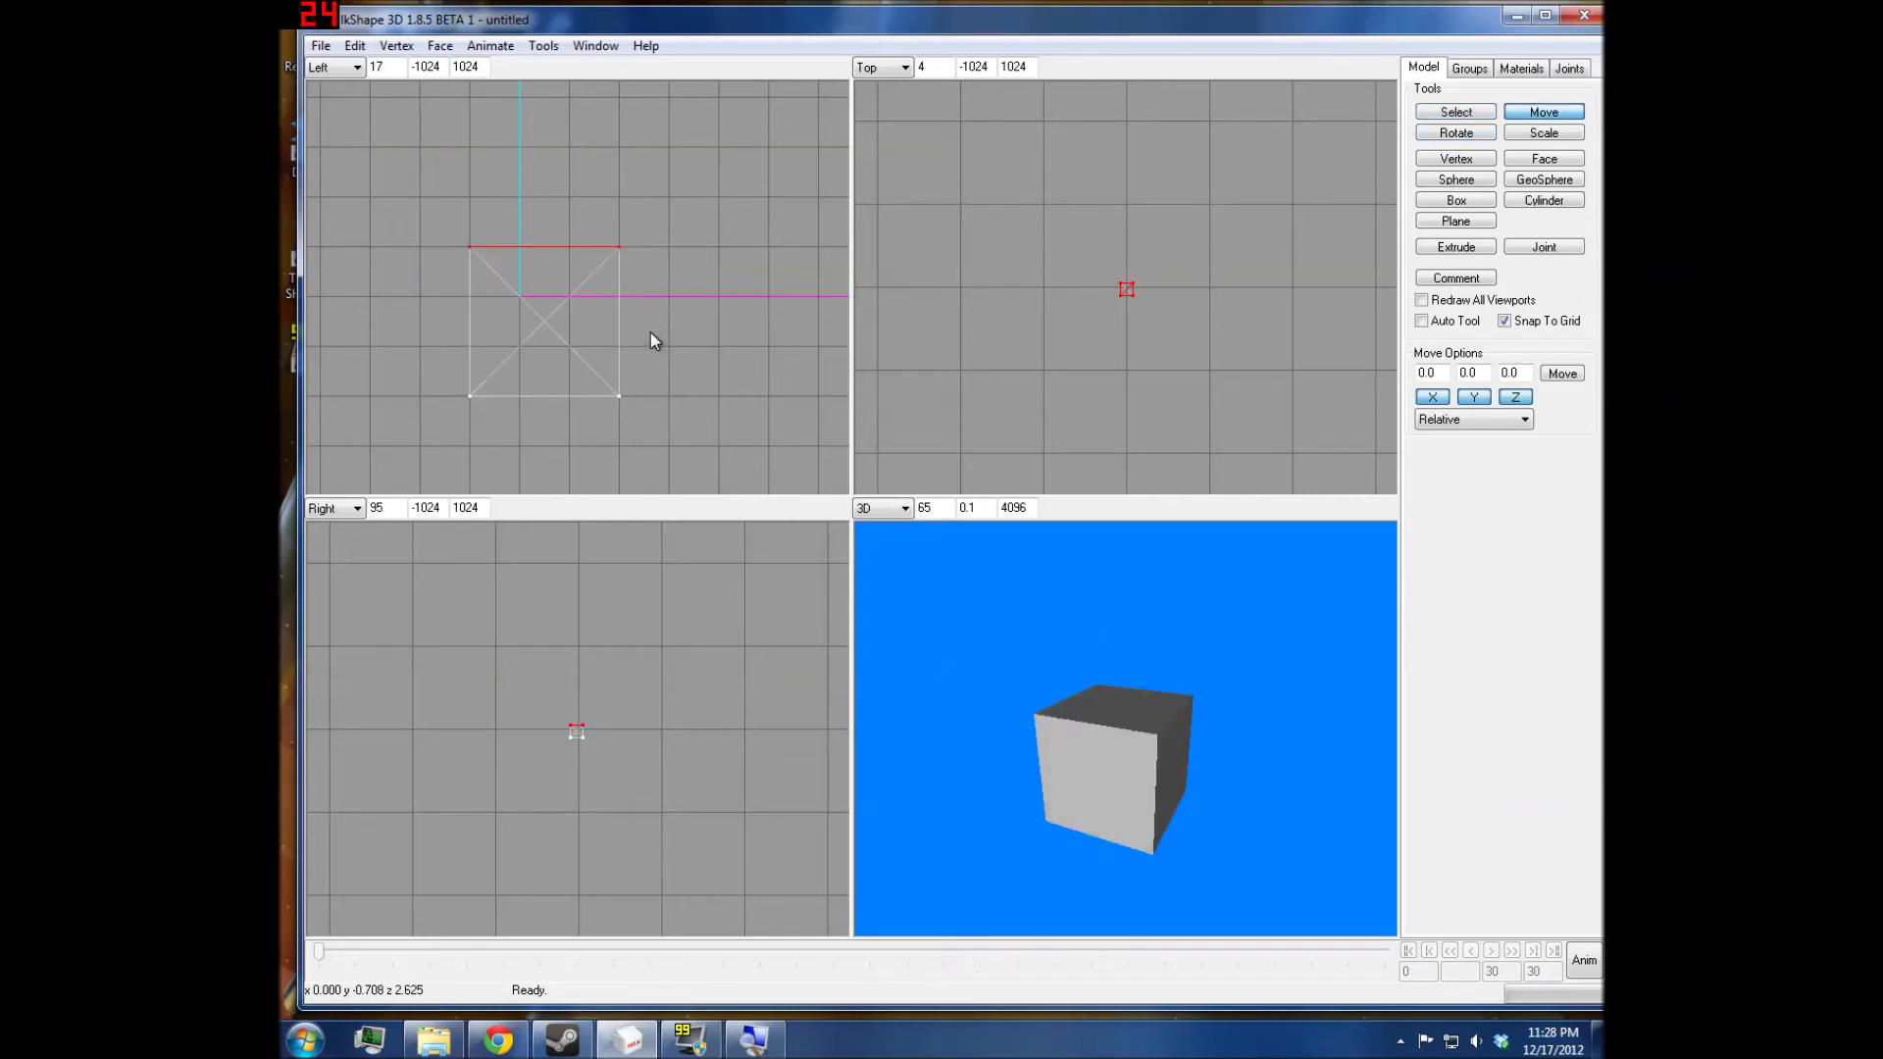
Step: Clear the selection of the box's top face with the Select tool and look over the Vertex commands
{"action": "left_click_drag", "start_coordinate": [1197, 621], "coordinate": [1249, 485]}
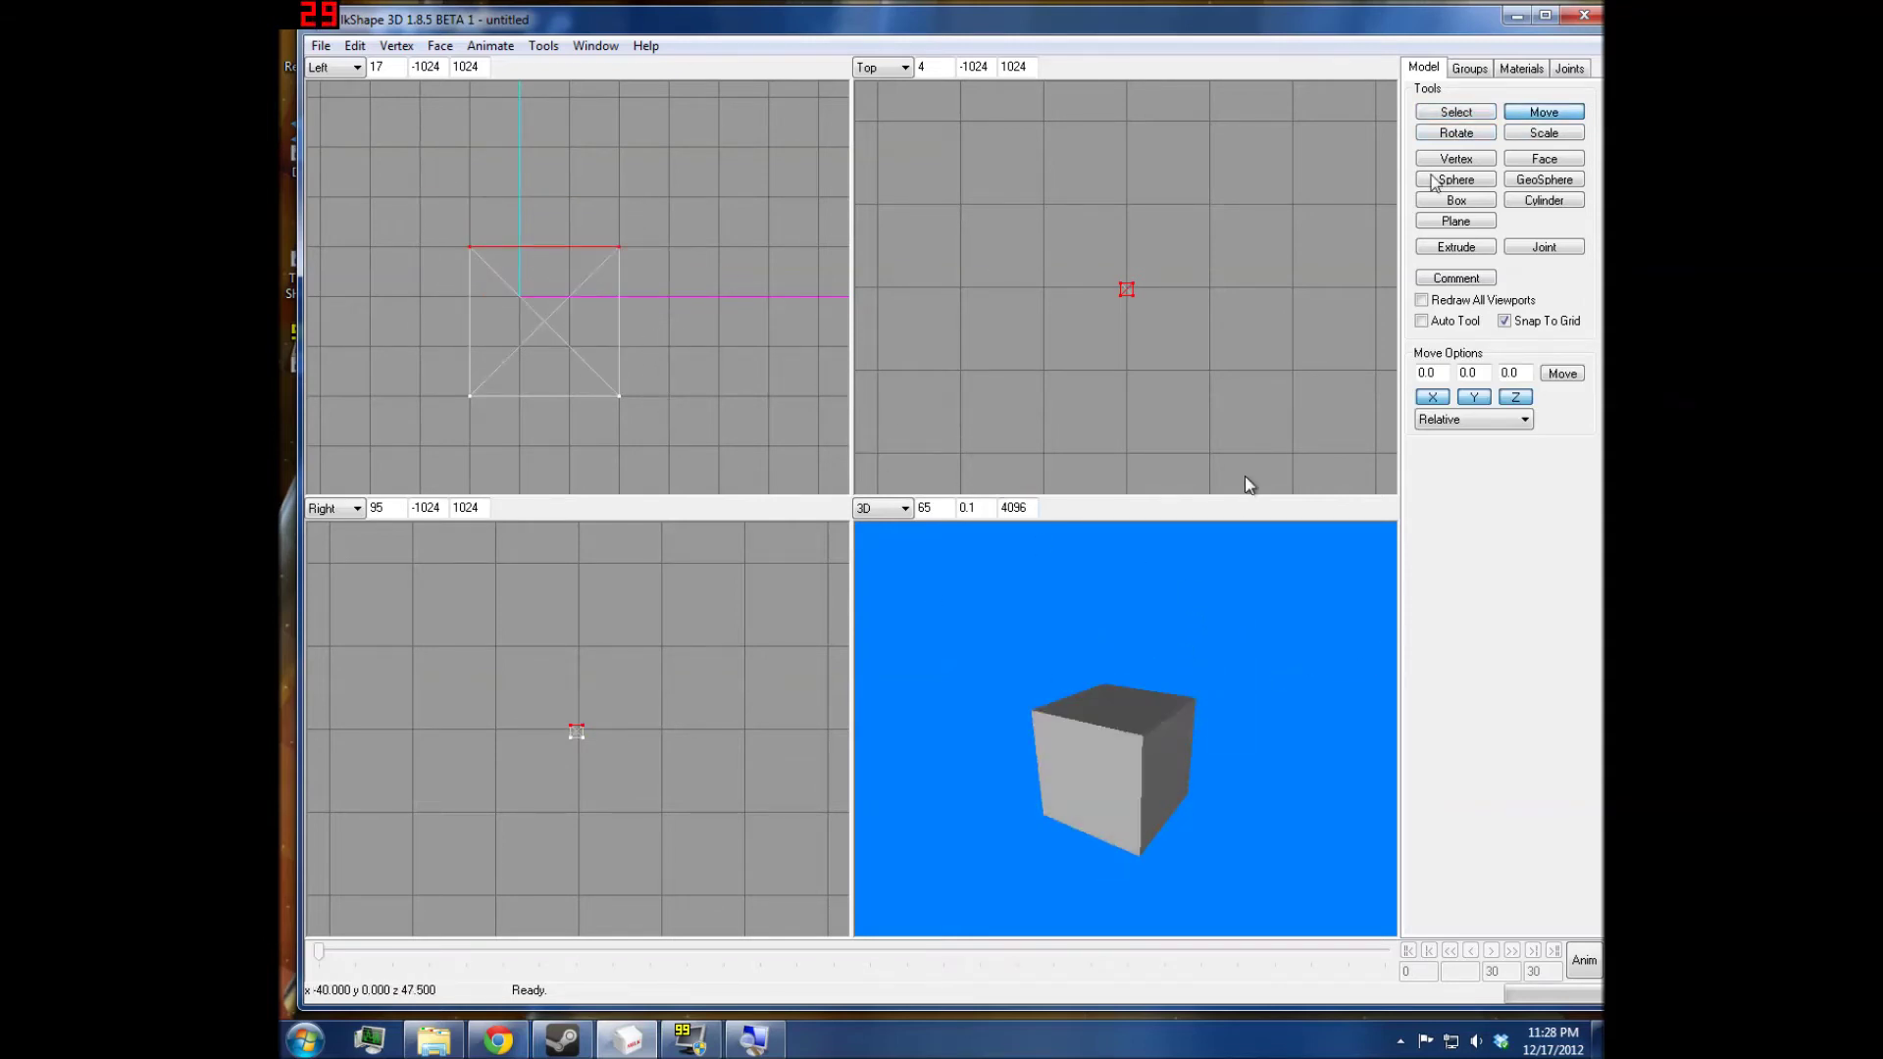
{"action": "left_click", "coordinate": [1487, 113]}
{"action": "left_click_drag", "start_coordinate": [1086, 663], "coordinate": [1118, 684]}
{"action": "left_click", "coordinate": [506, 189]}
{"action": "left_click_drag", "start_coordinate": [418, 183], "coordinate": [638, 267]}
{"action": "left_click", "coordinate": [639, 267]}
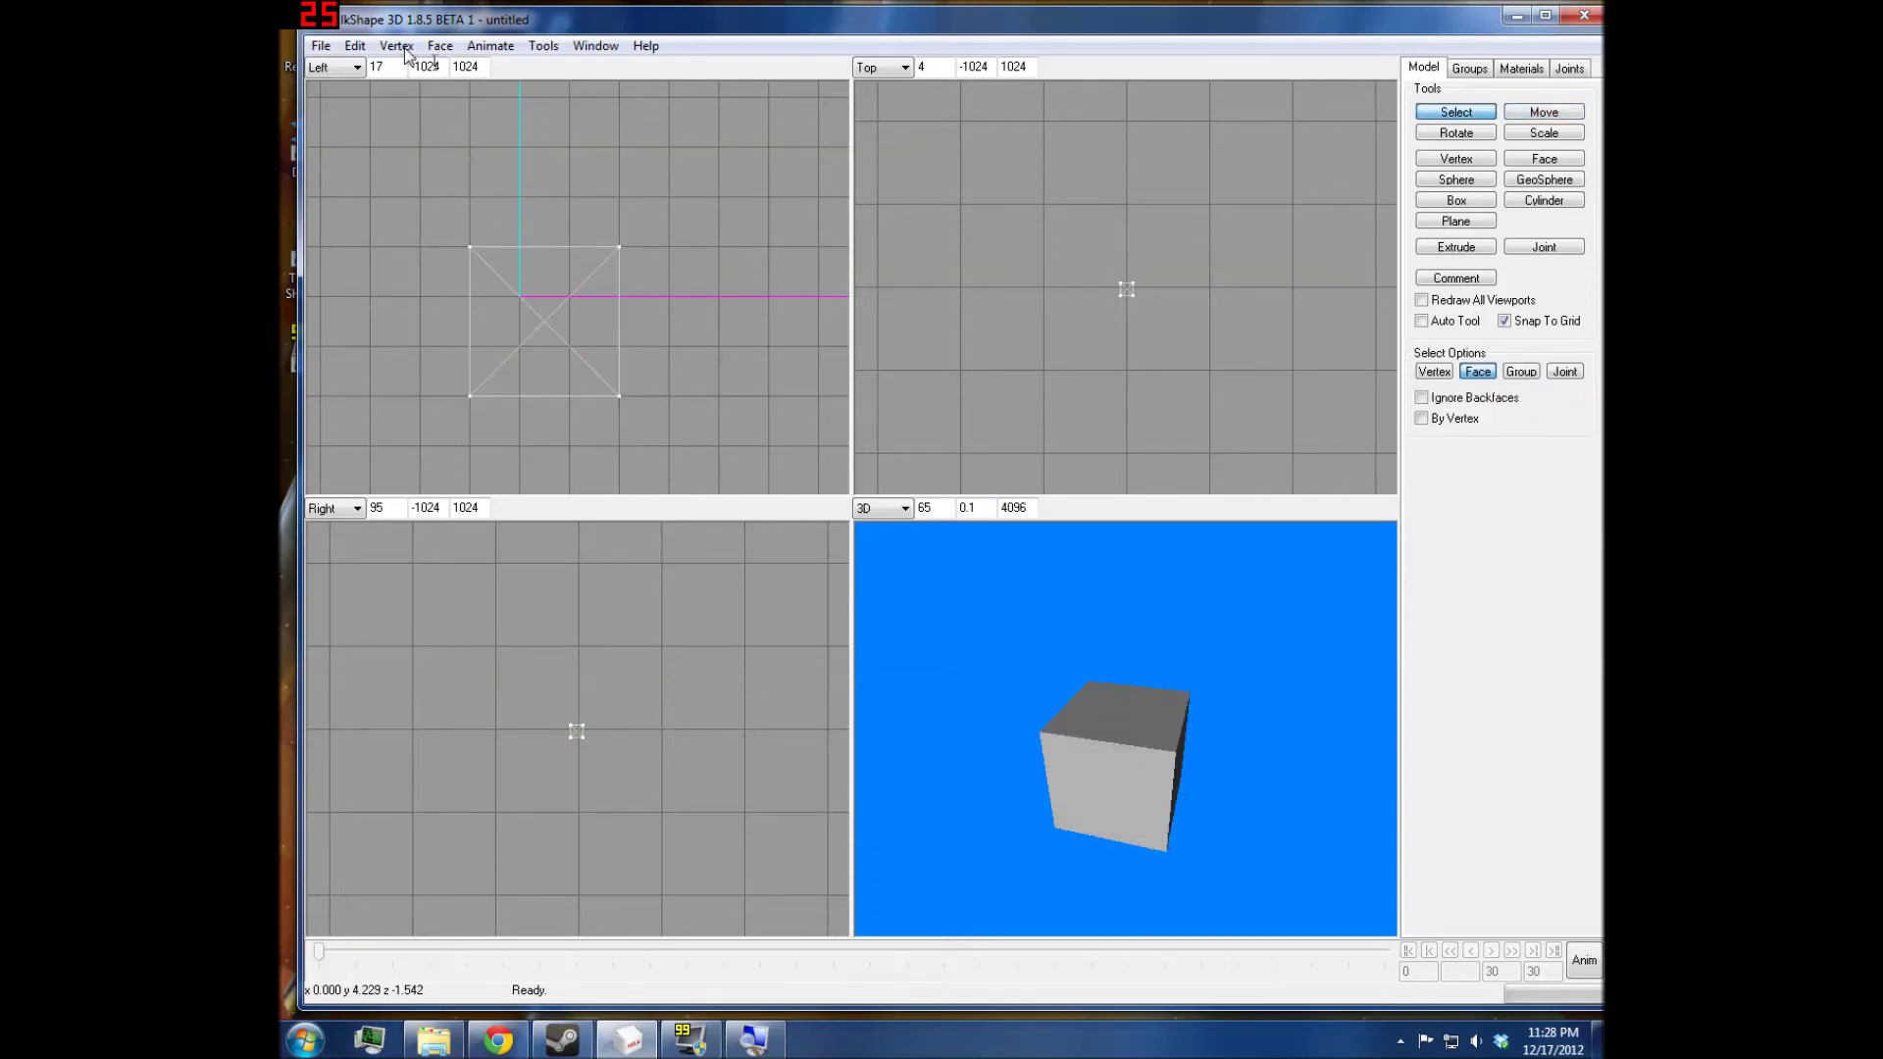
{"action": "left_click", "coordinate": [404, 46]}
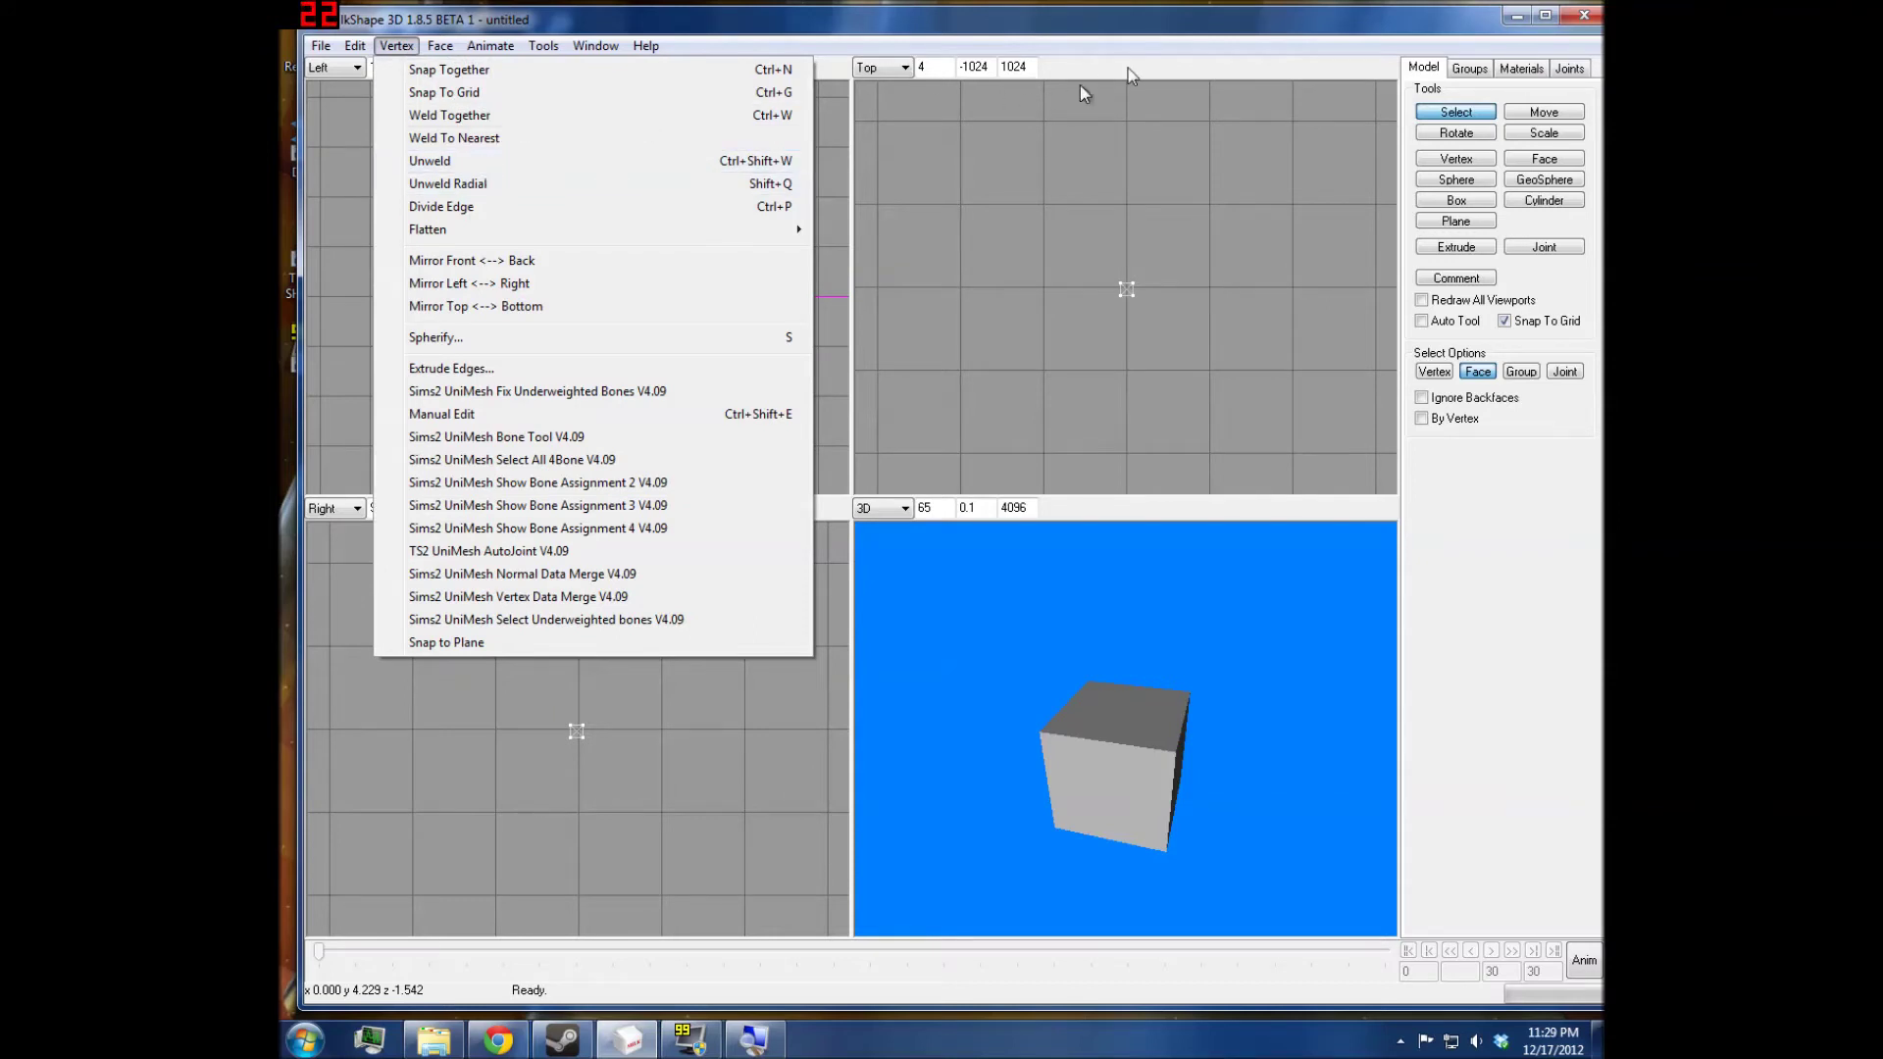
{"action": "left_click", "coordinate": [900, 372]}
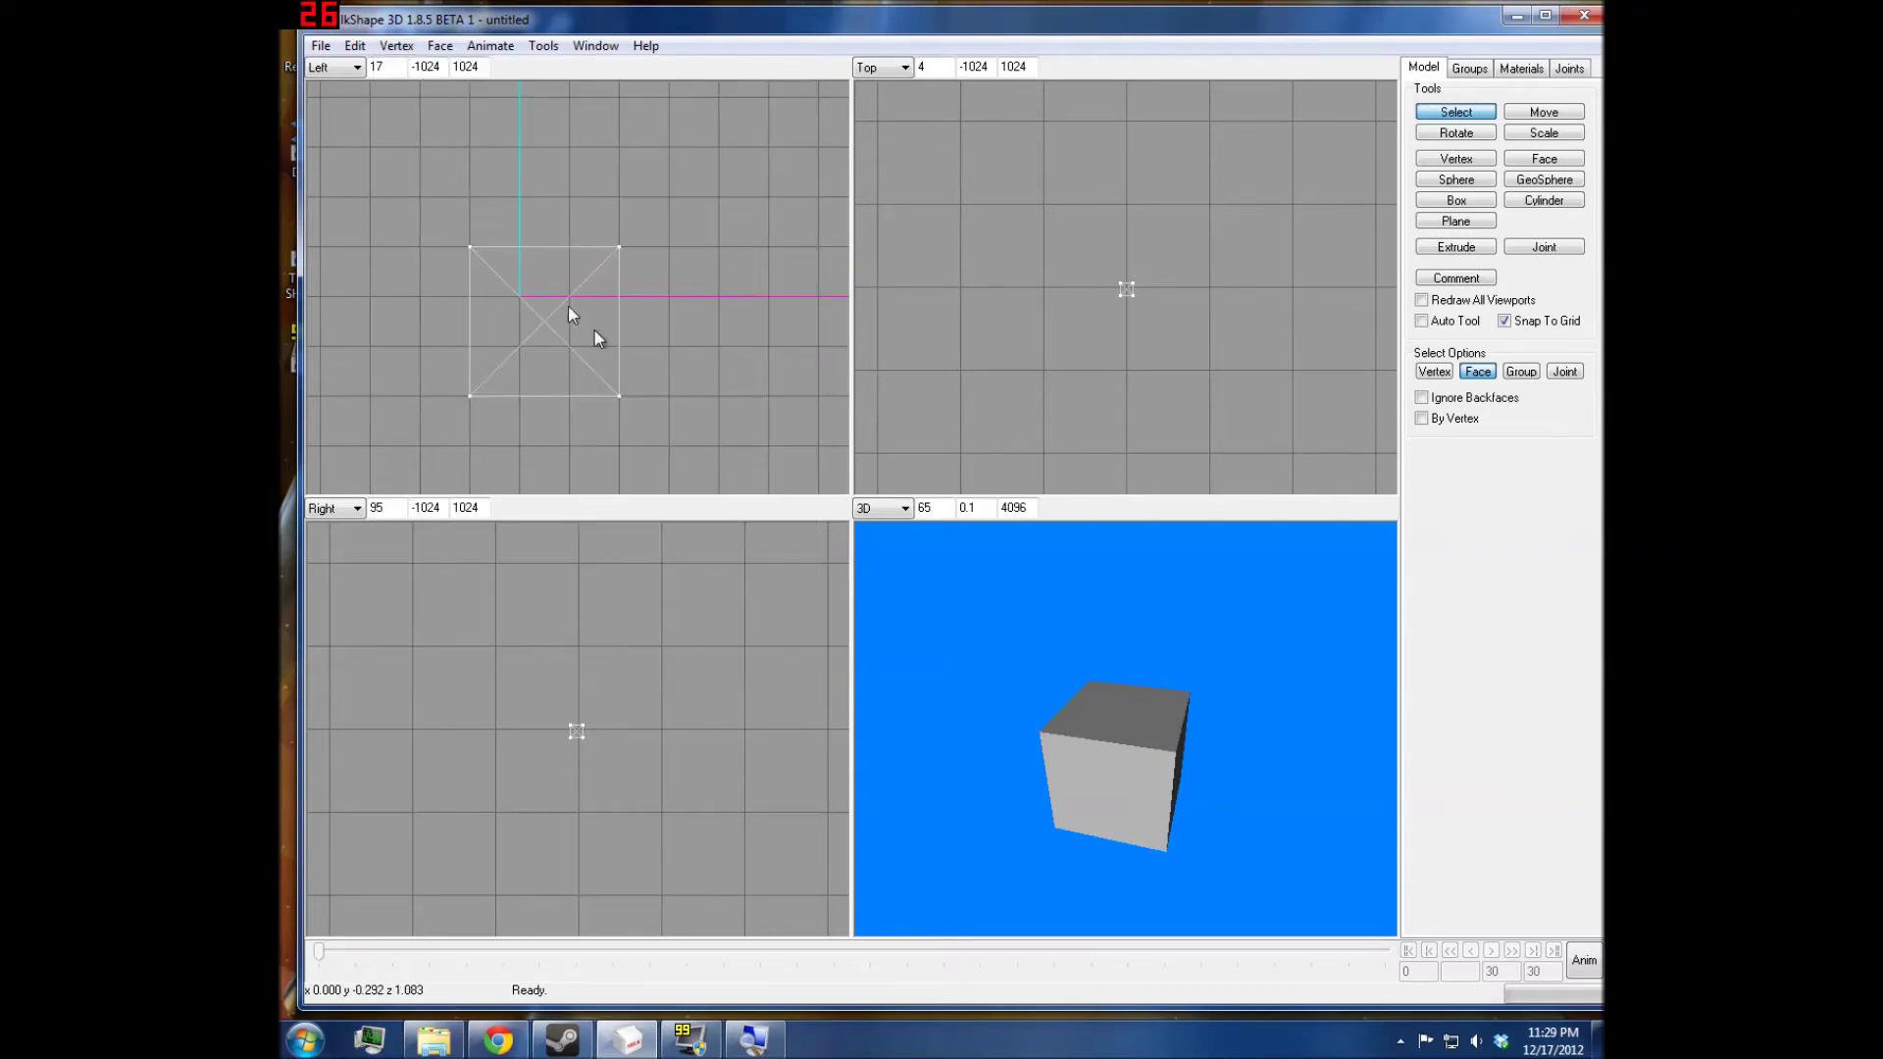
Step: Select all faces of the box in the Left viewport and apply Unweld Radial to them
{"action": "left_click_drag", "start_coordinate": [431, 202], "coordinate": [698, 396]}
{"action": "left_click_drag", "start_coordinate": [965, 628], "coordinate": [1089, 579]}
{"action": "left_click", "coordinate": [439, 46]}
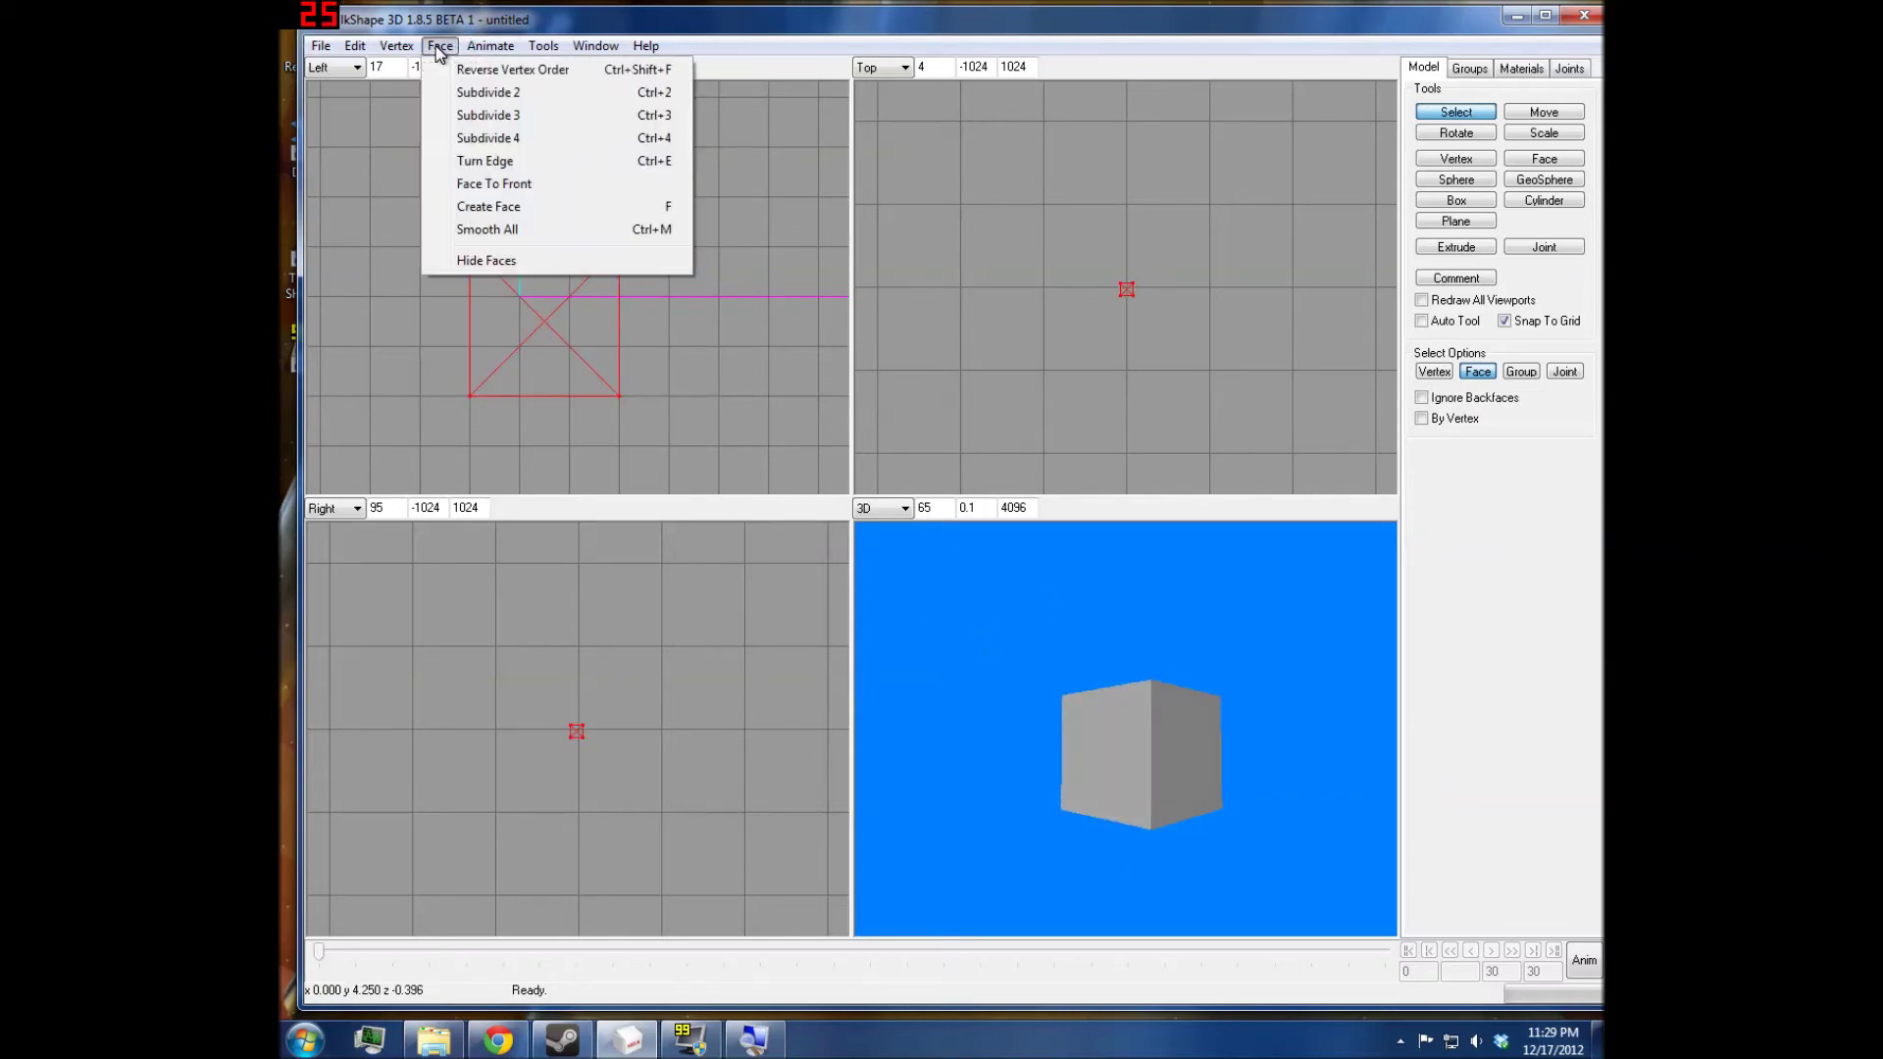
{"action": "mouse_move", "coordinate": [405, 49]}
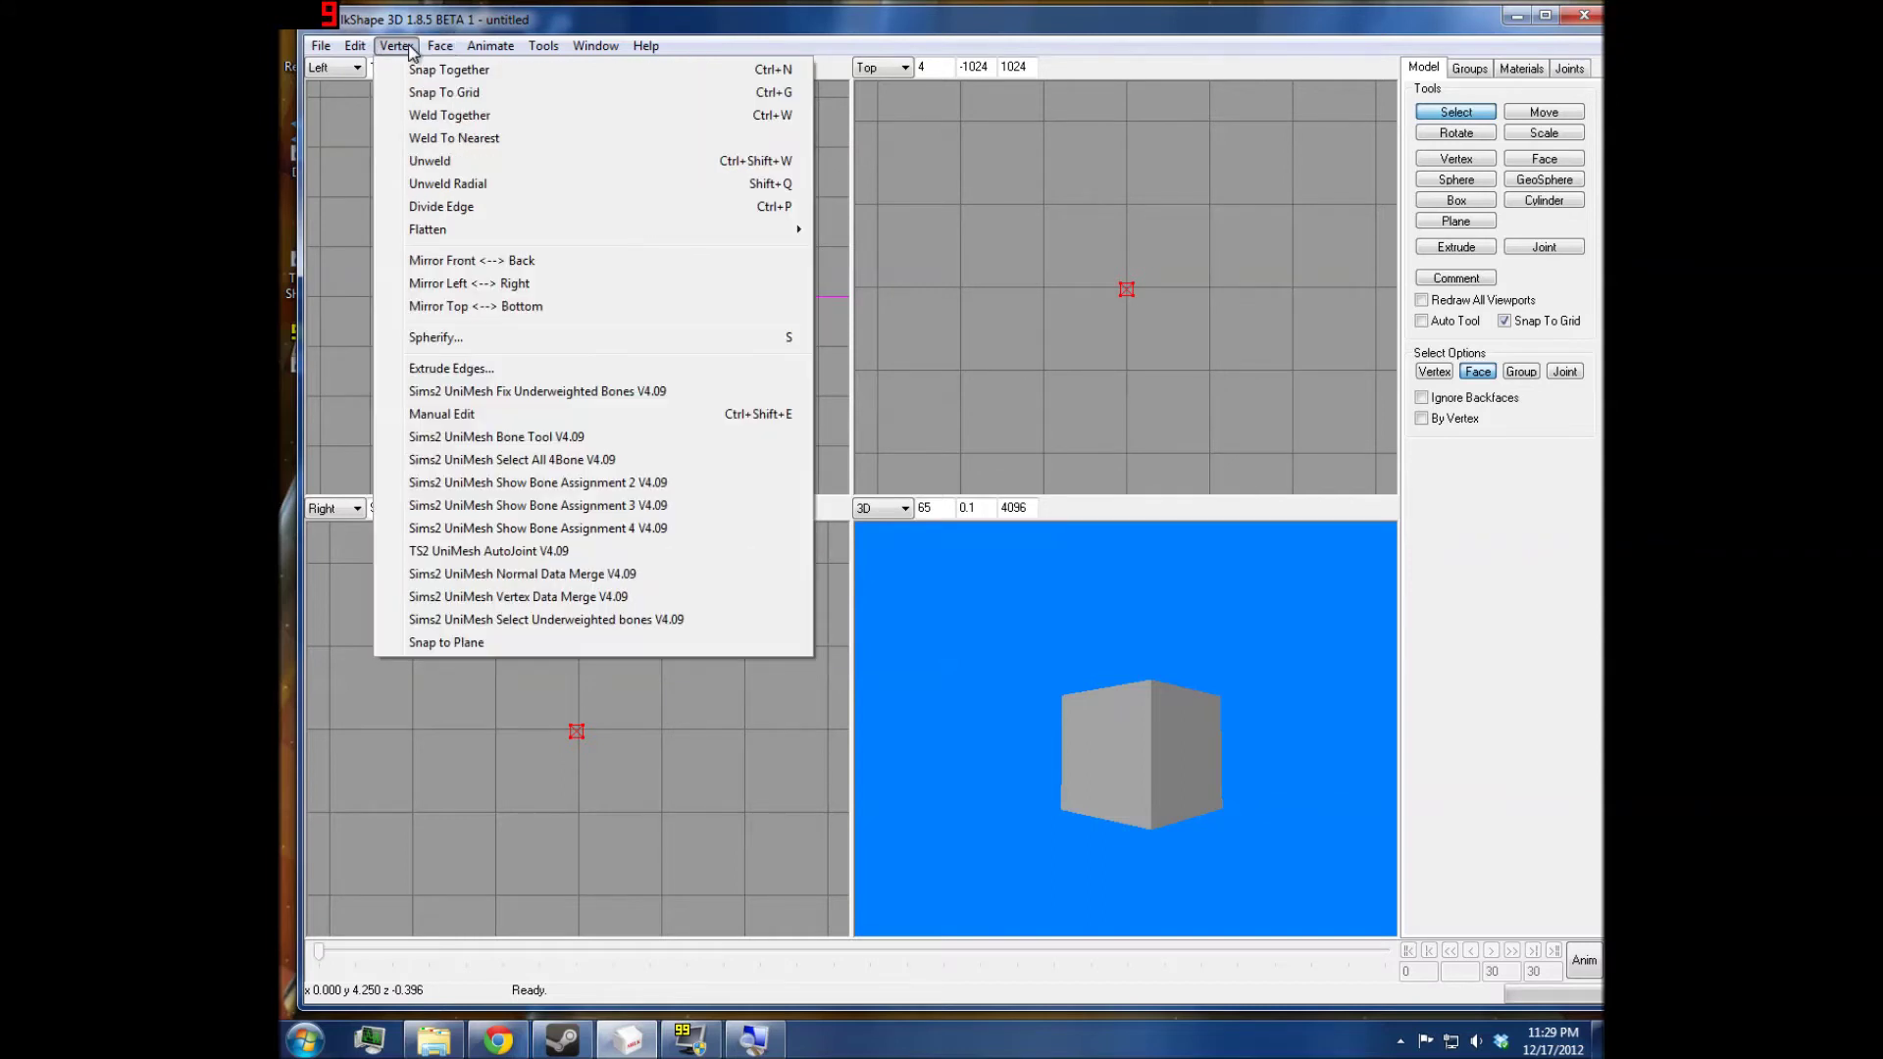
{"action": "left_click", "coordinate": [467, 180]}
Step: Inspect the radially unwelded faces from several angles in the 3D view and undo the Unweld Radial
{"action": "left_click_drag", "start_coordinate": [1076, 677], "coordinate": [1109, 722]}
{"action": "scroll", "coordinate": [1109, 722], "scroll_direction": "up", "scroll_amount": 3}
{"action": "middle_click_drag", "start_coordinate": [1118, 727], "coordinate": [1211, 684]}
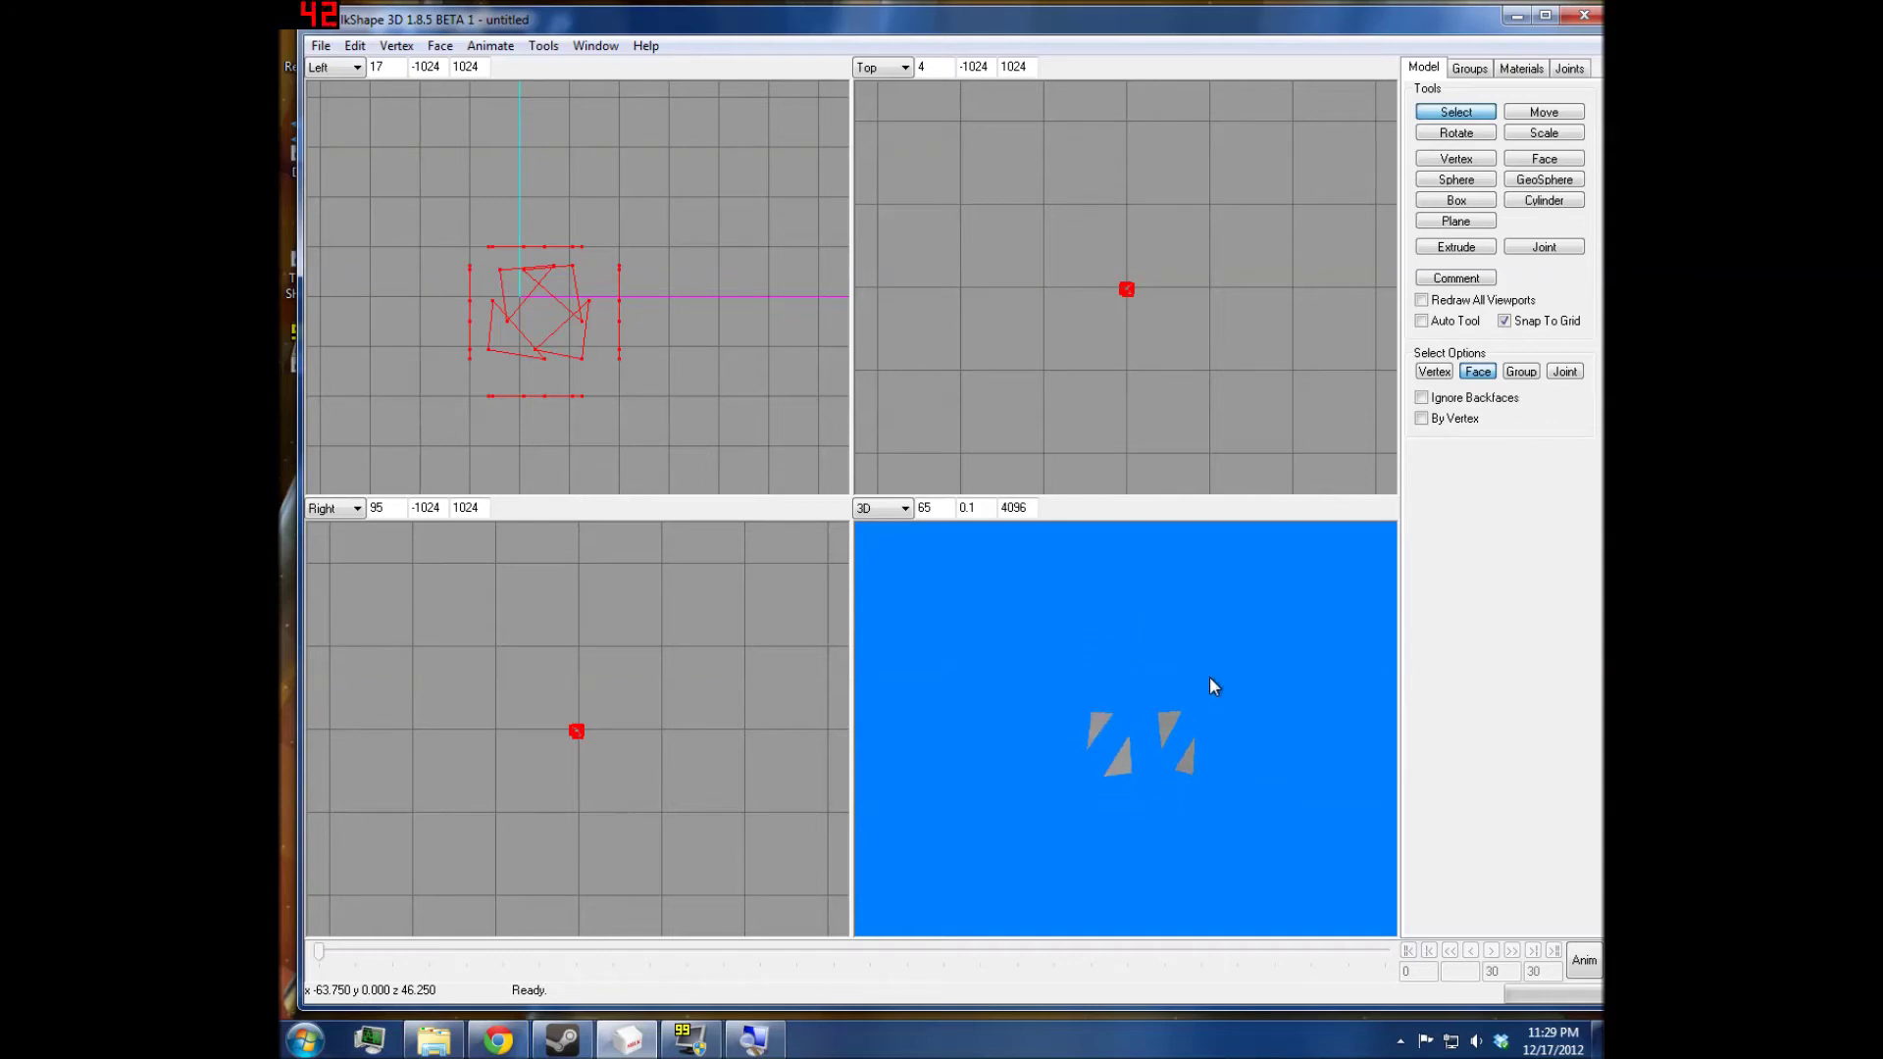
{"action": "middle_click_drag", "start_coordinate": [1211, 683], "coordinate": [928, 674]}
{"action": "left_click_drag", "start_coordinate": [926, 671], "coordinate": [1096, 684]}
{"action": "key", "text": "ctrl+z"}
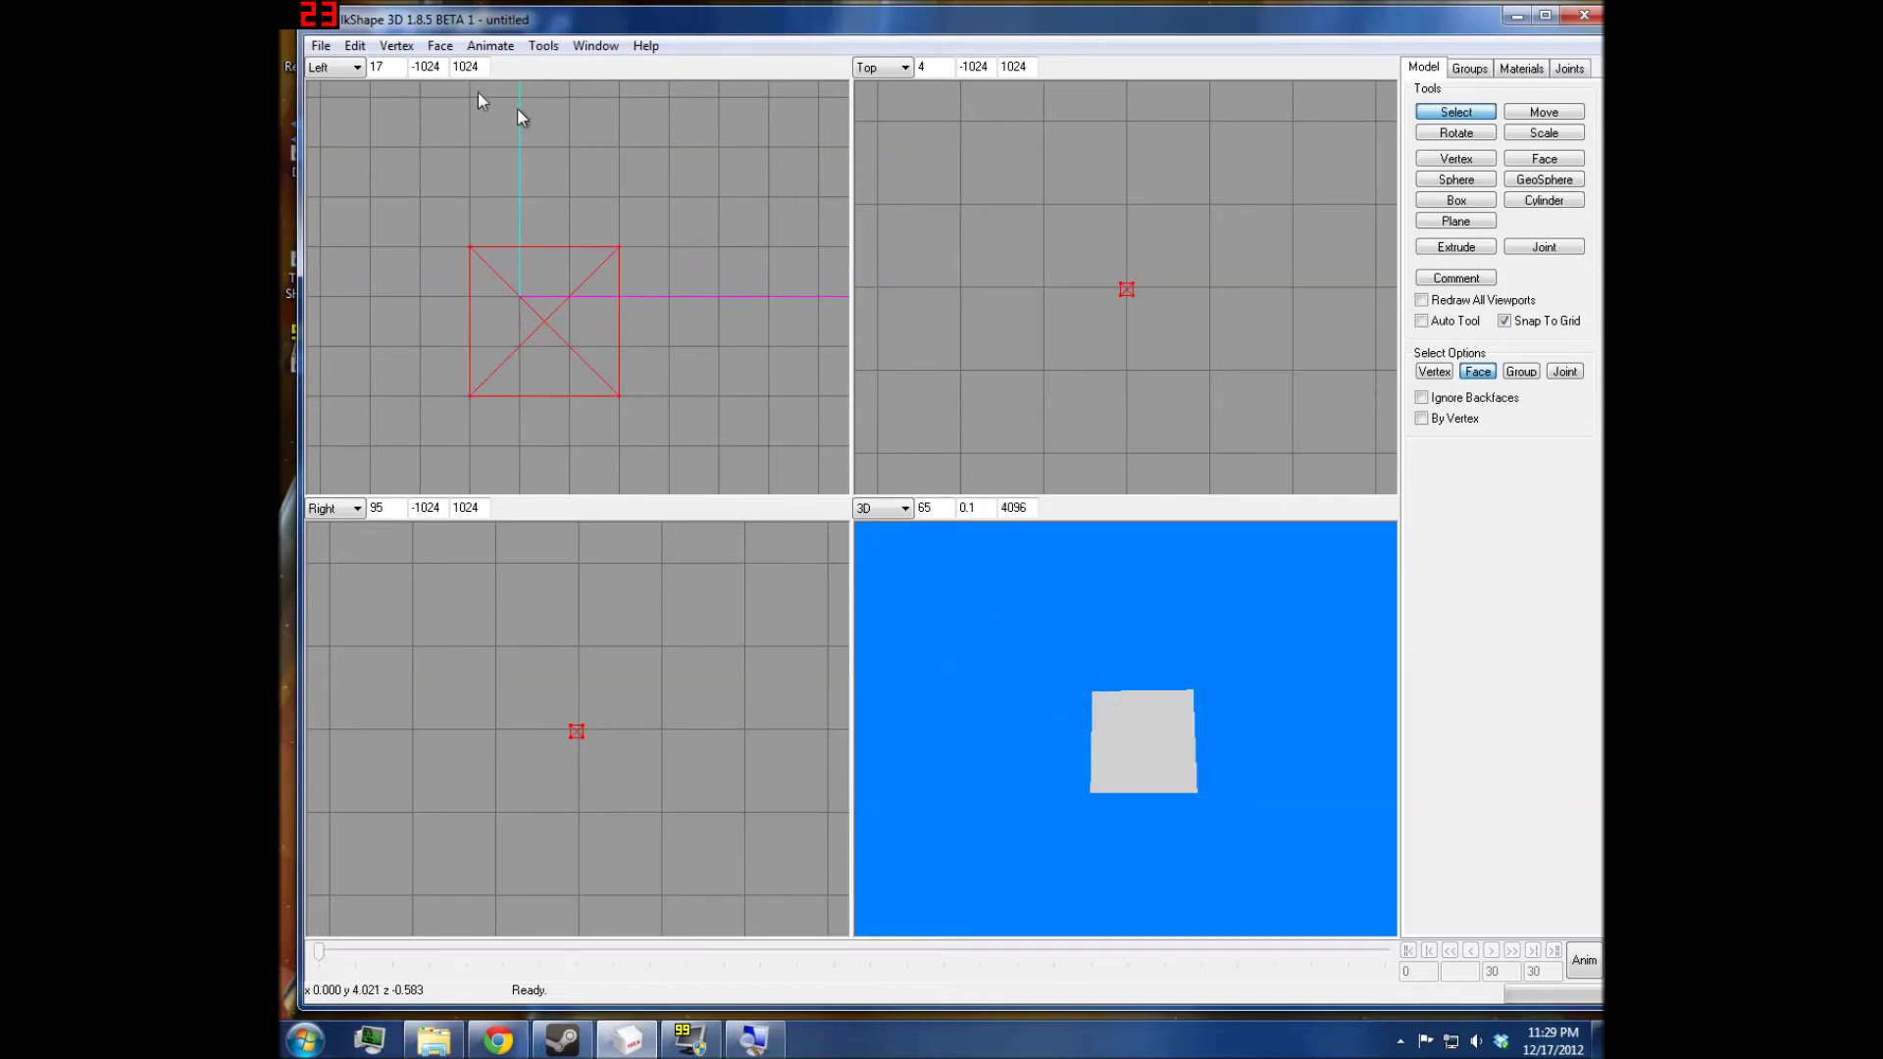
{"action": "left_click", "coordinate": [396, 45]}
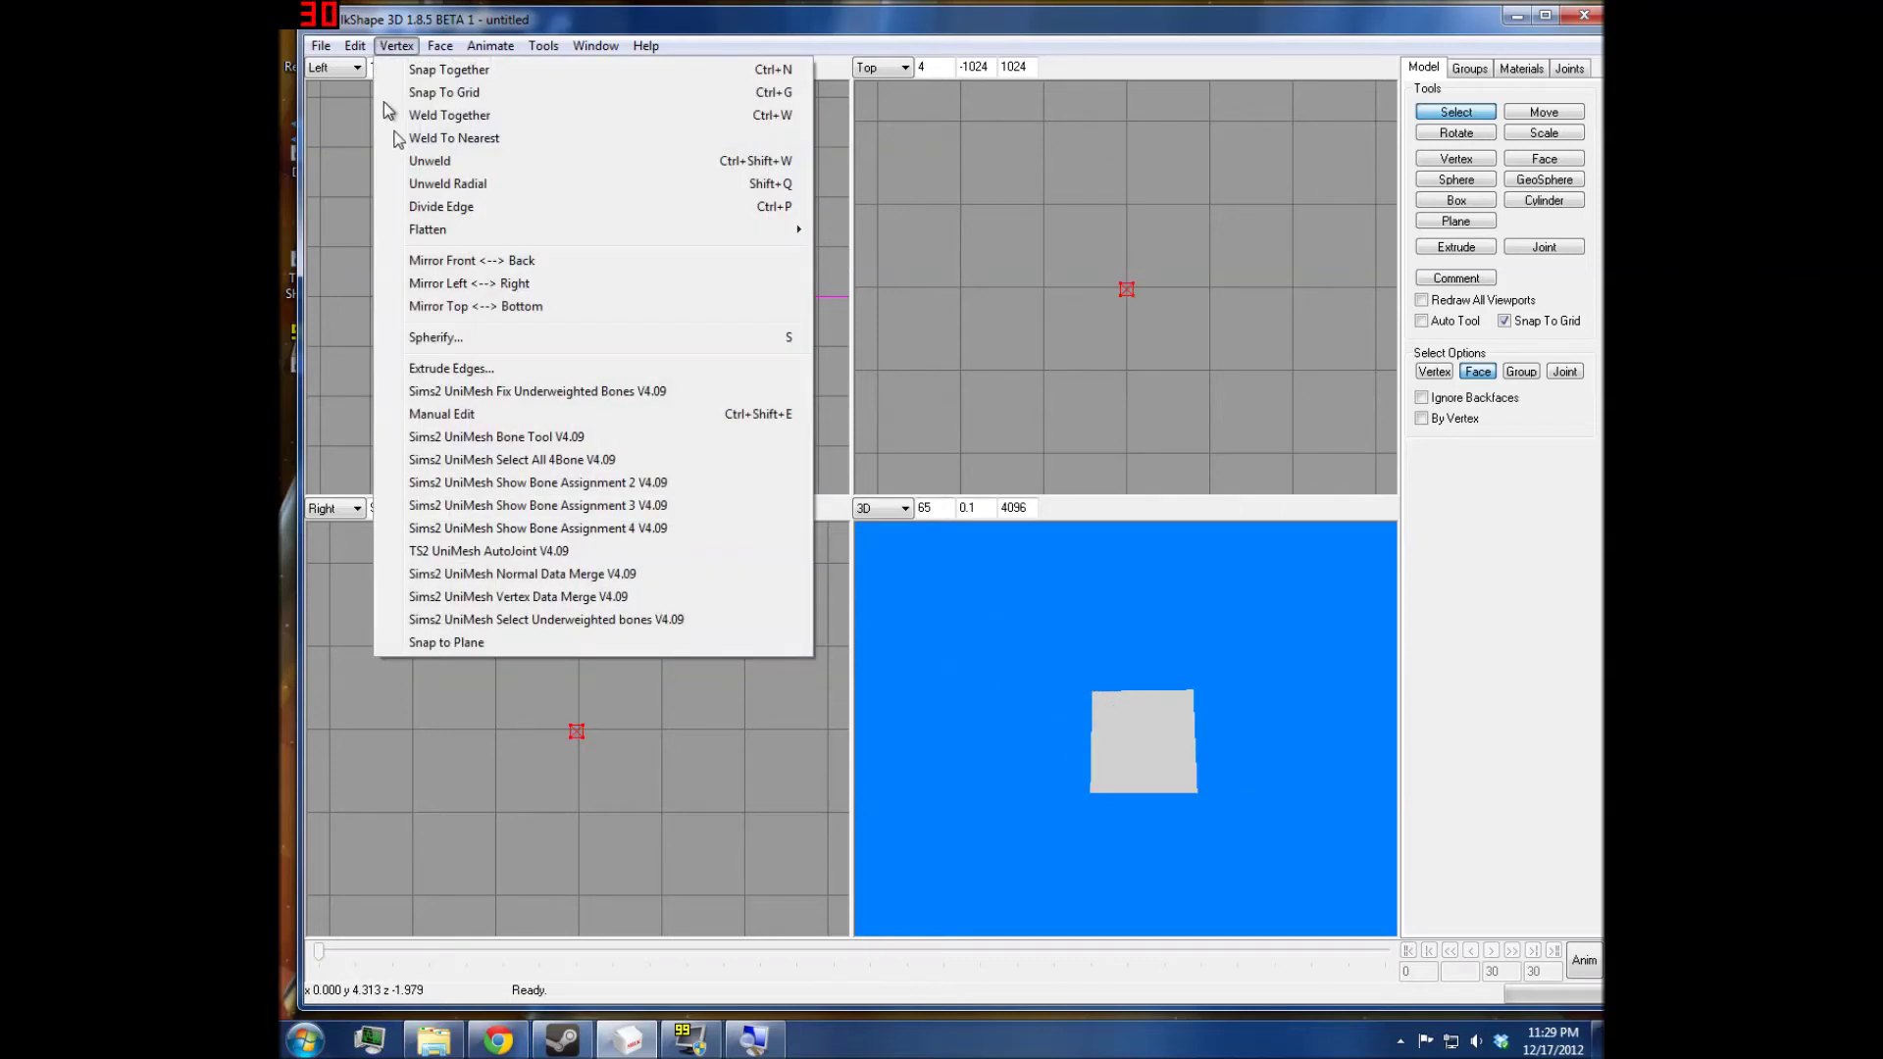
{"action": "left_click", "coordinate": [440, 208]}
{"action": "left_click", "coordinate": [1018, 588]}
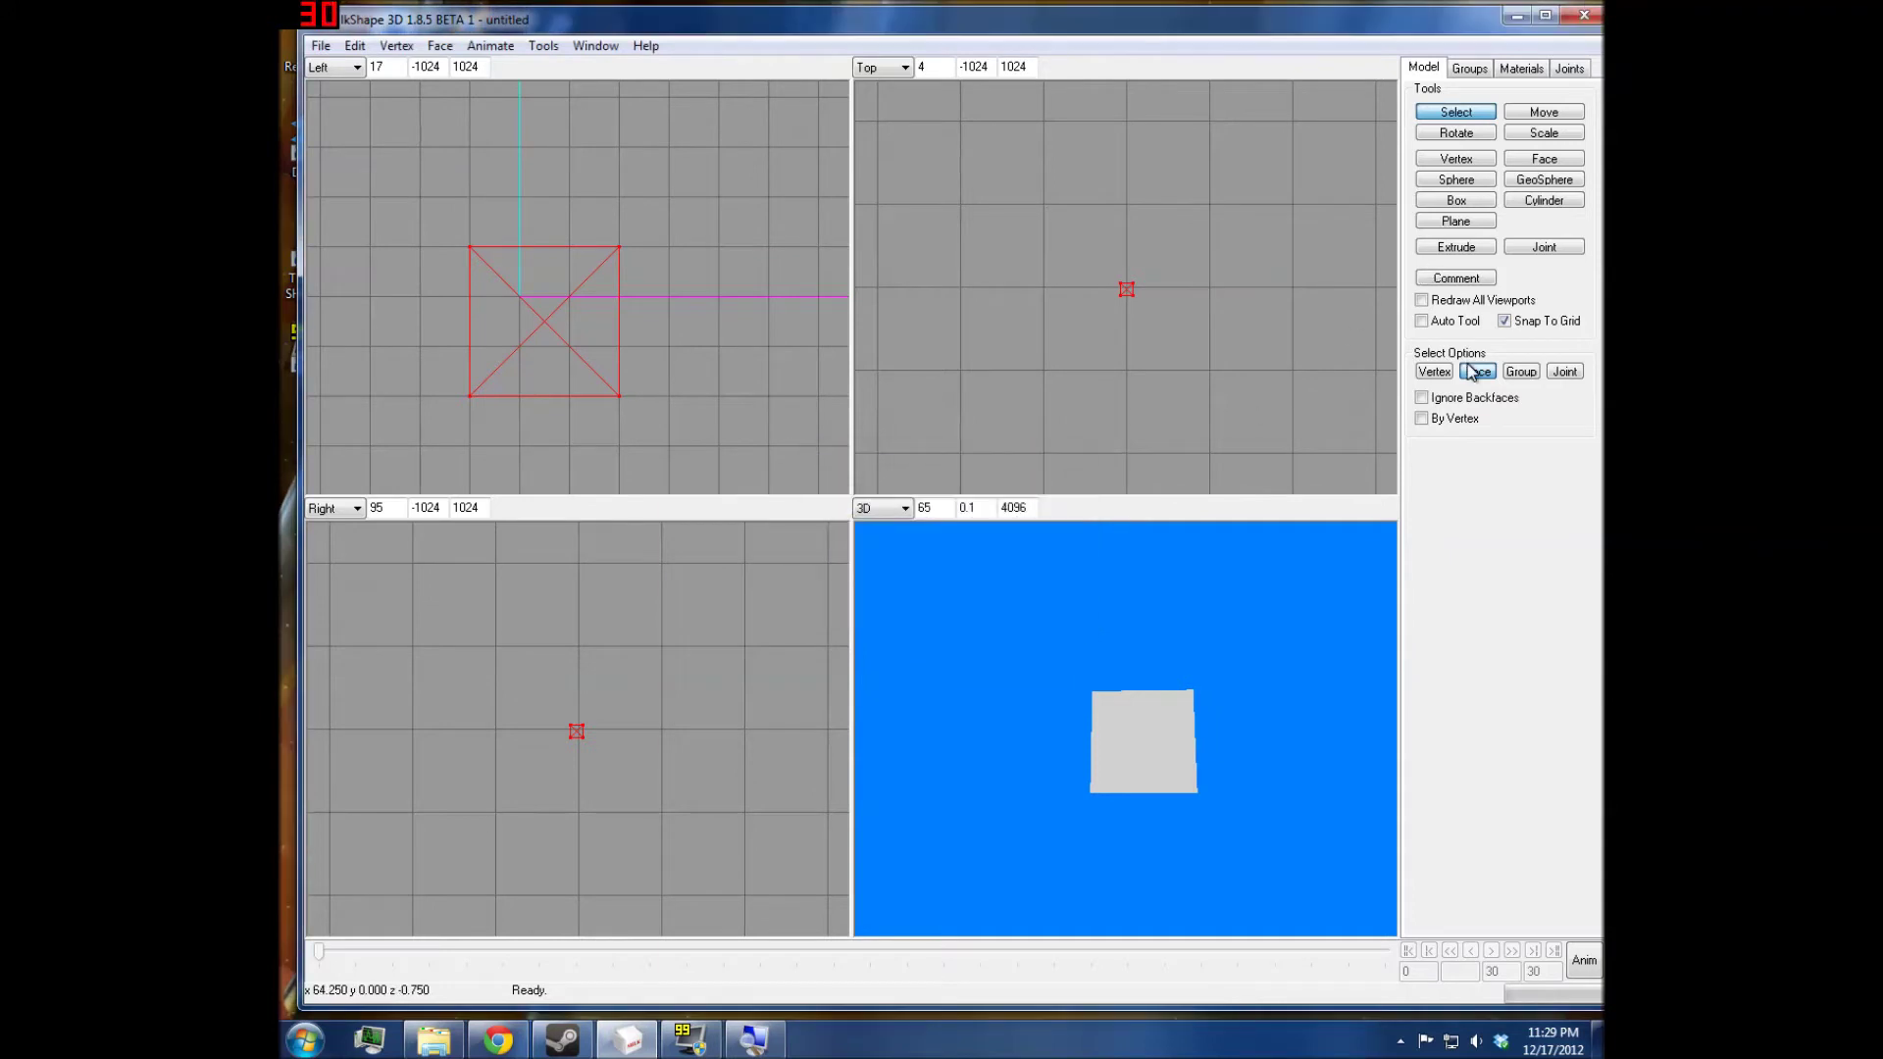
Step: Select the two end vertices of the box's rear top edge in Vertex mode and apply Divide Edge
{"action": "left_click", "coordinate": [1431, 371]}
{"action": "middle_click_drag", "start_coordinate": [980, 643], "coordinate": [1050, 719]}
{"action": "left_click_drag", "start_coordinate": [416, 215], "coordinate": [845, 324]}
{"action": "left_click", "coordinate": [580, 663]}
{"action": "scroll", "coordinate": [579, 663], "scroll_direction": "up", "scroll_amount": 6}
{"action": "left_click_drag", "start_coordinate": [574, 665], "coordinate": [650, 730]}
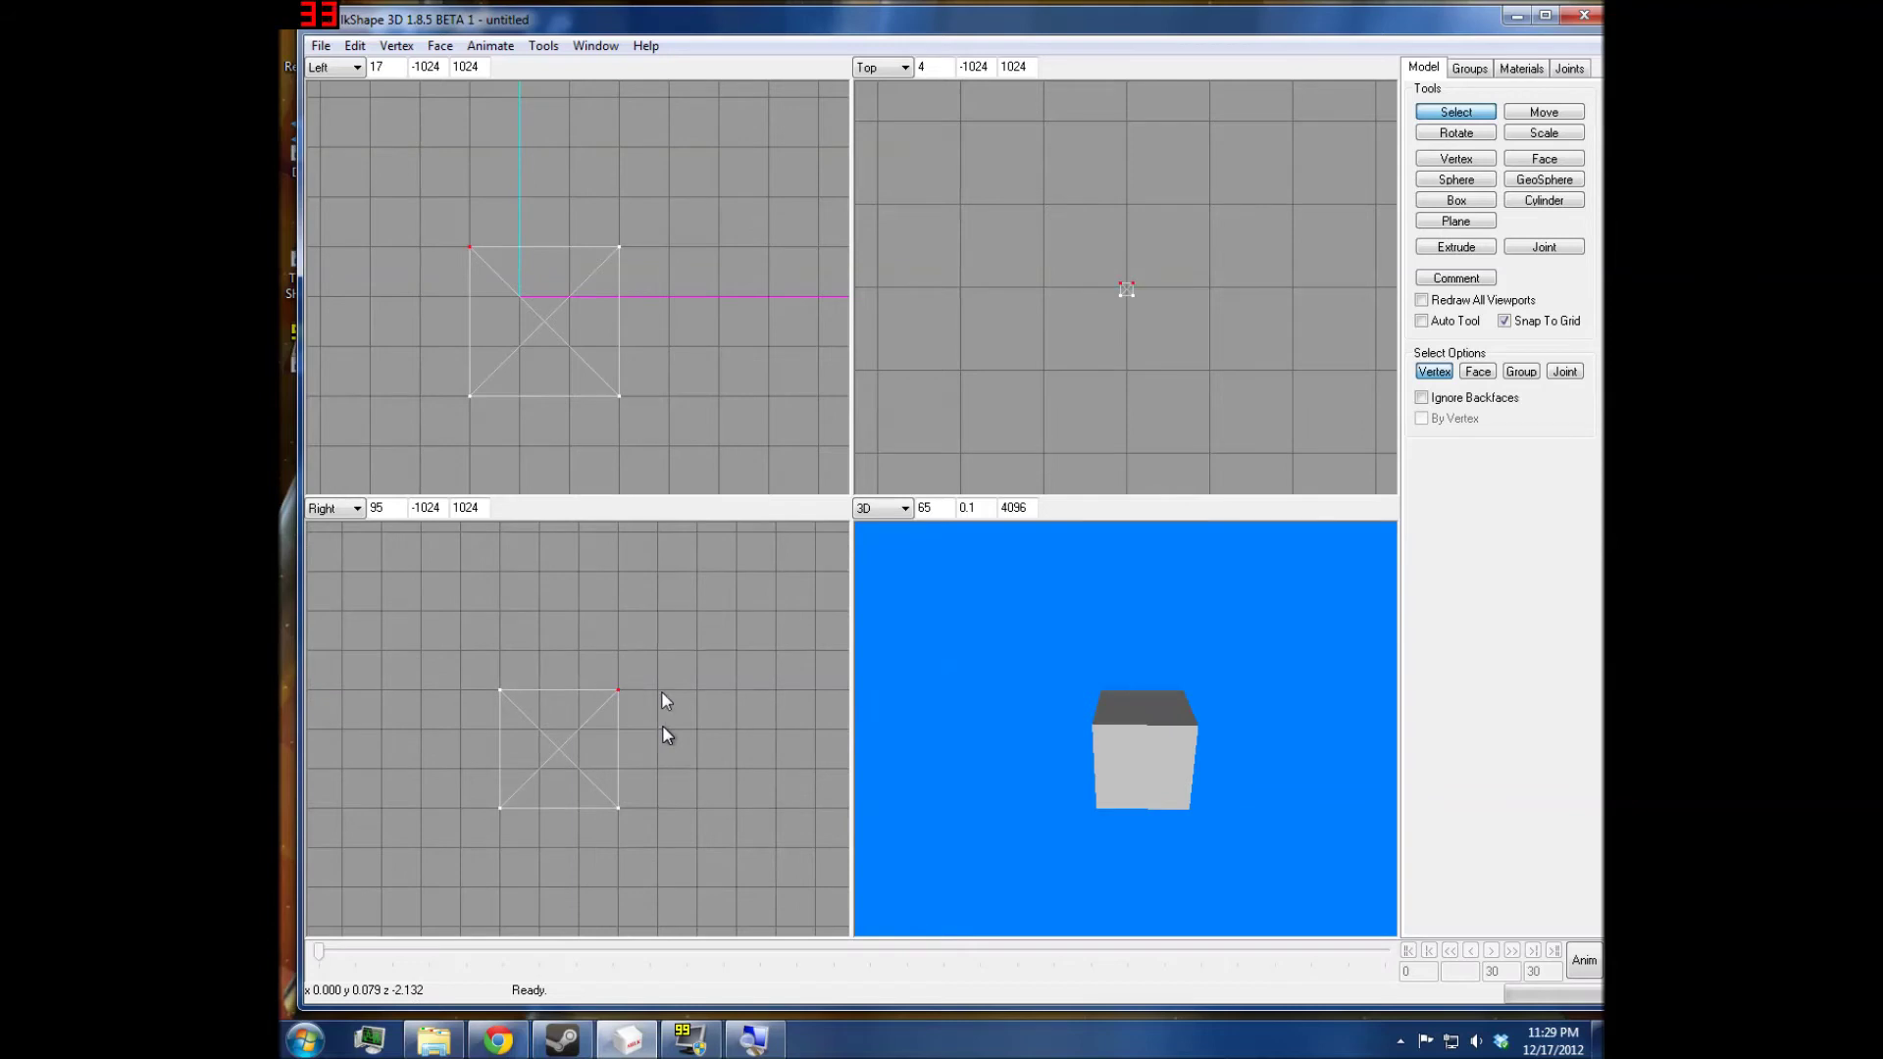
{"action": "left_click", "coordinate": [400, 44]}
{"action": "left_click", "coordinate": [469, 204]}
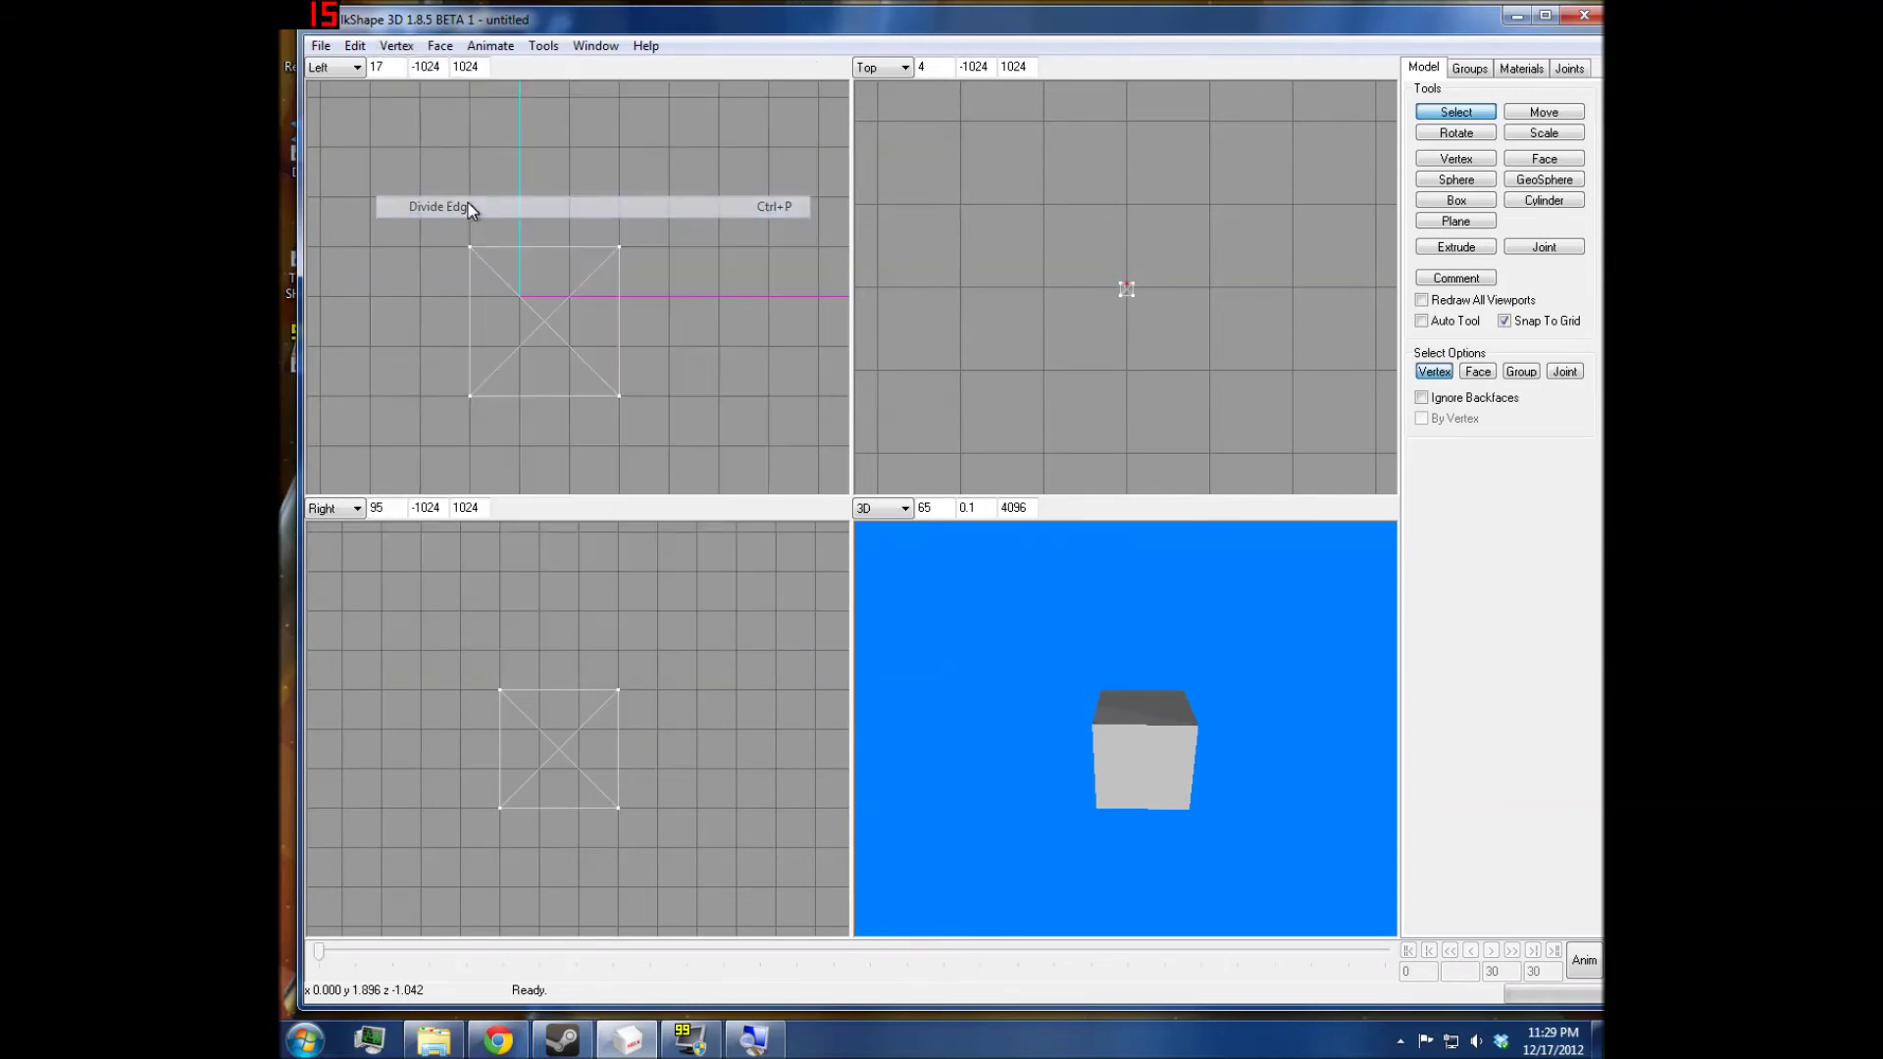
{"action": "left_click_drag", "start_coordinate": [1028, 633], "coordinate": [1053, 688]}
{"action": "scroll", "coordinate": [1146, 415], "scroll_direction": "up", "scroll_amount": 5}
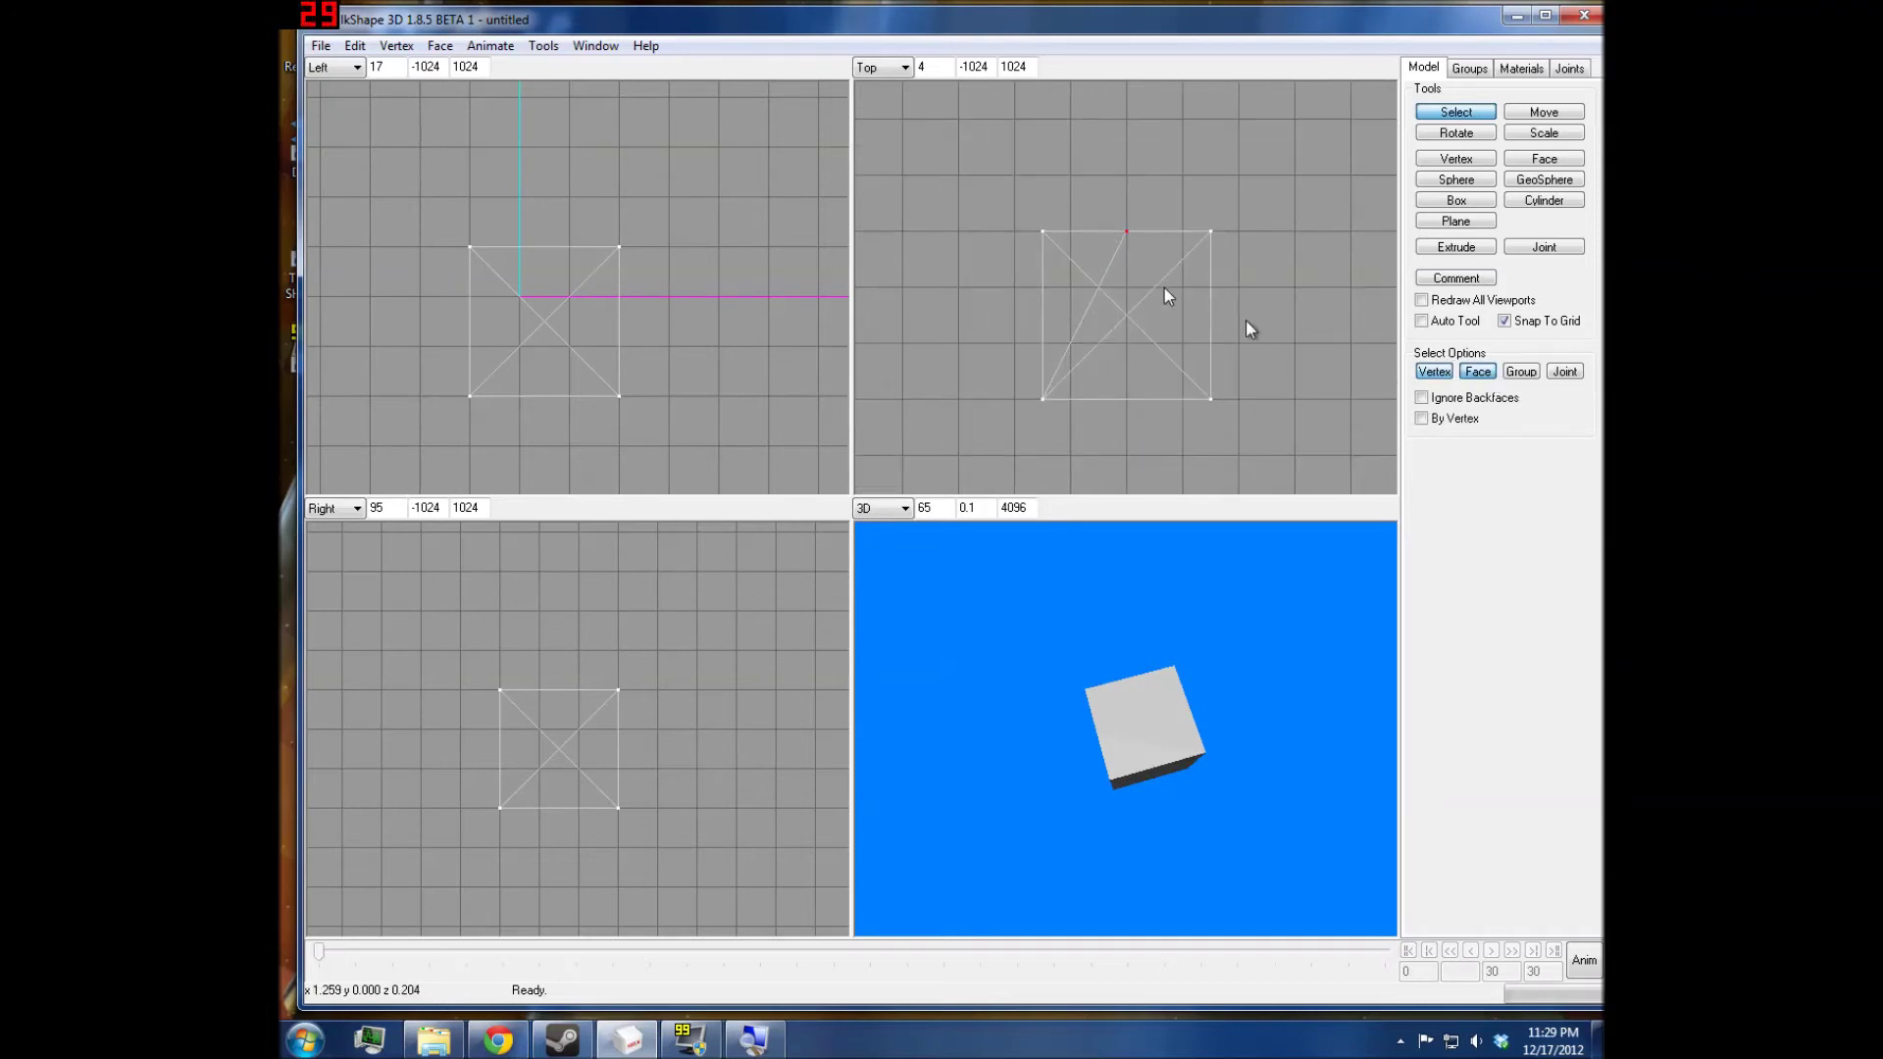
Step: Select only the top triangle on the left of the dividing vertex, extrude it upward and undo the extrusion
{"action": "left_click_drag", "start_coordinate": [485, 231], "coordinate": [677, 310]}
{"action": "left_click", "coordinate": [1197, 380]}
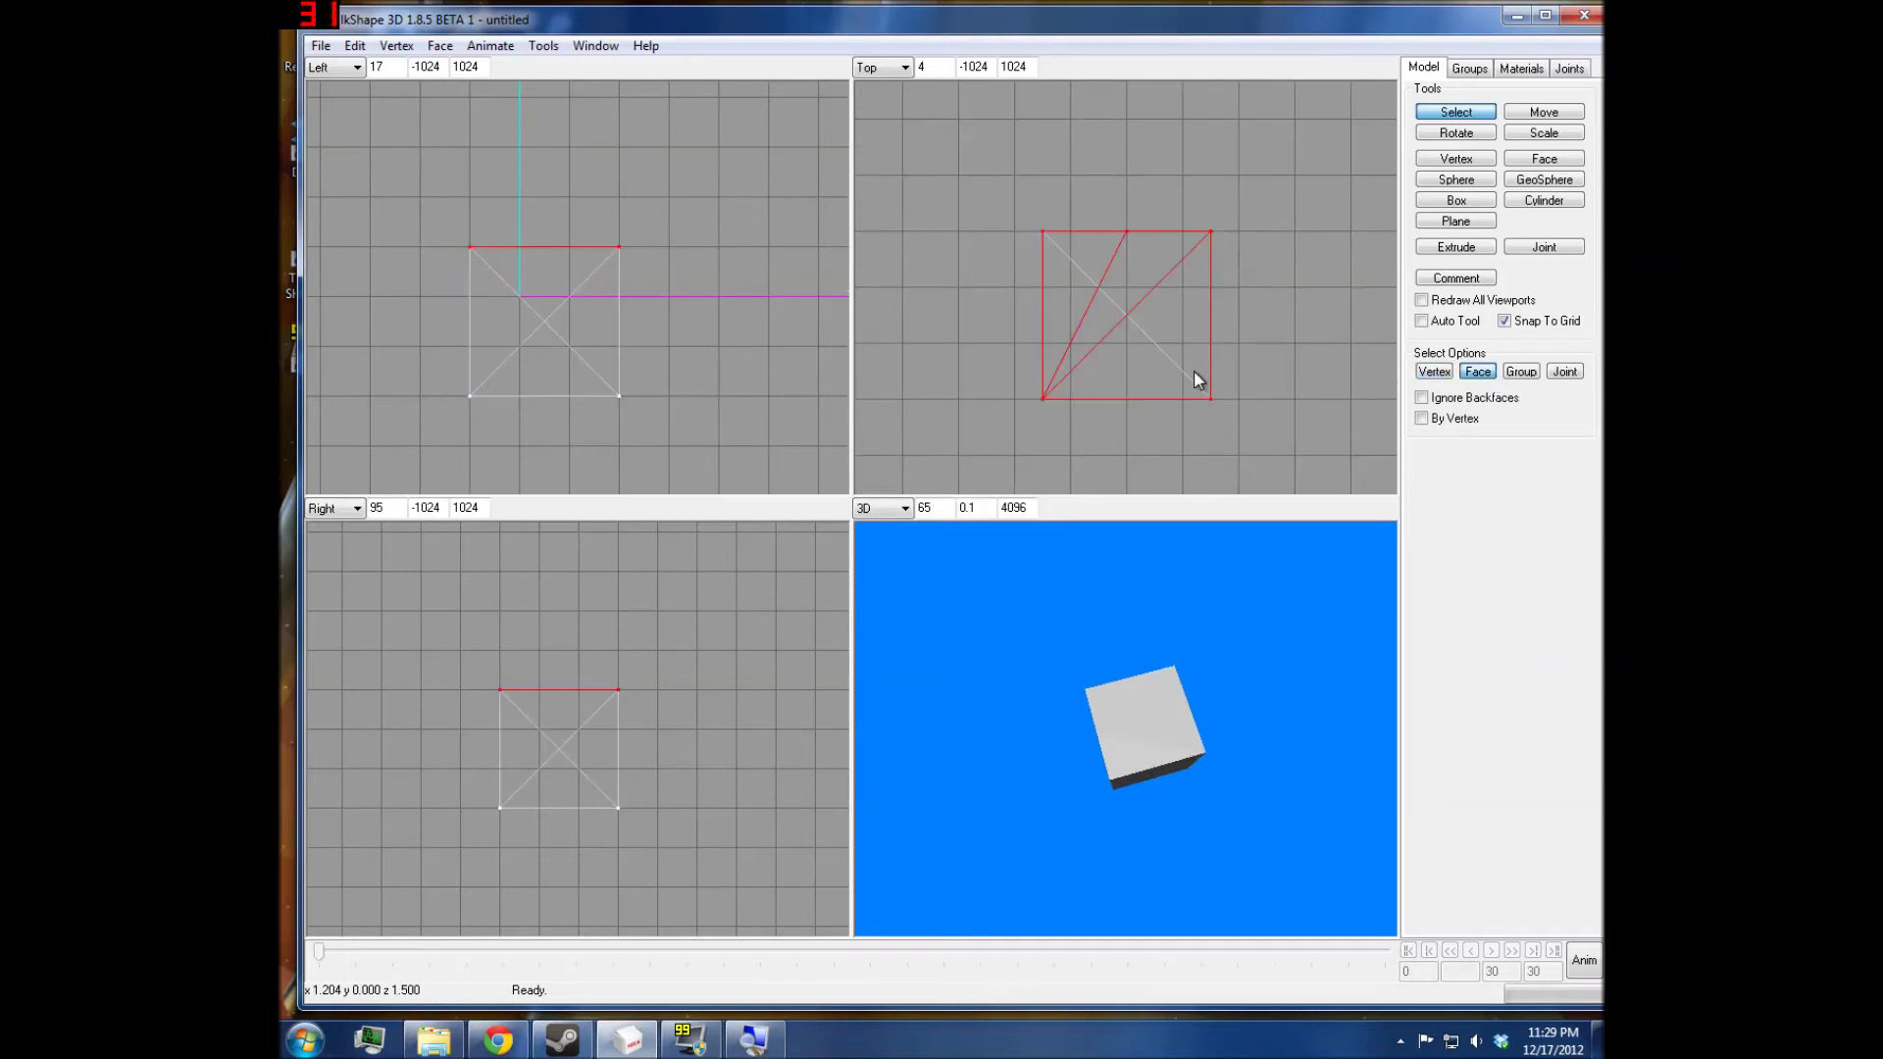
{"action": "left_click_drag", "start_coordinate": [1143, 278], "coordinate": [1241, 488]}
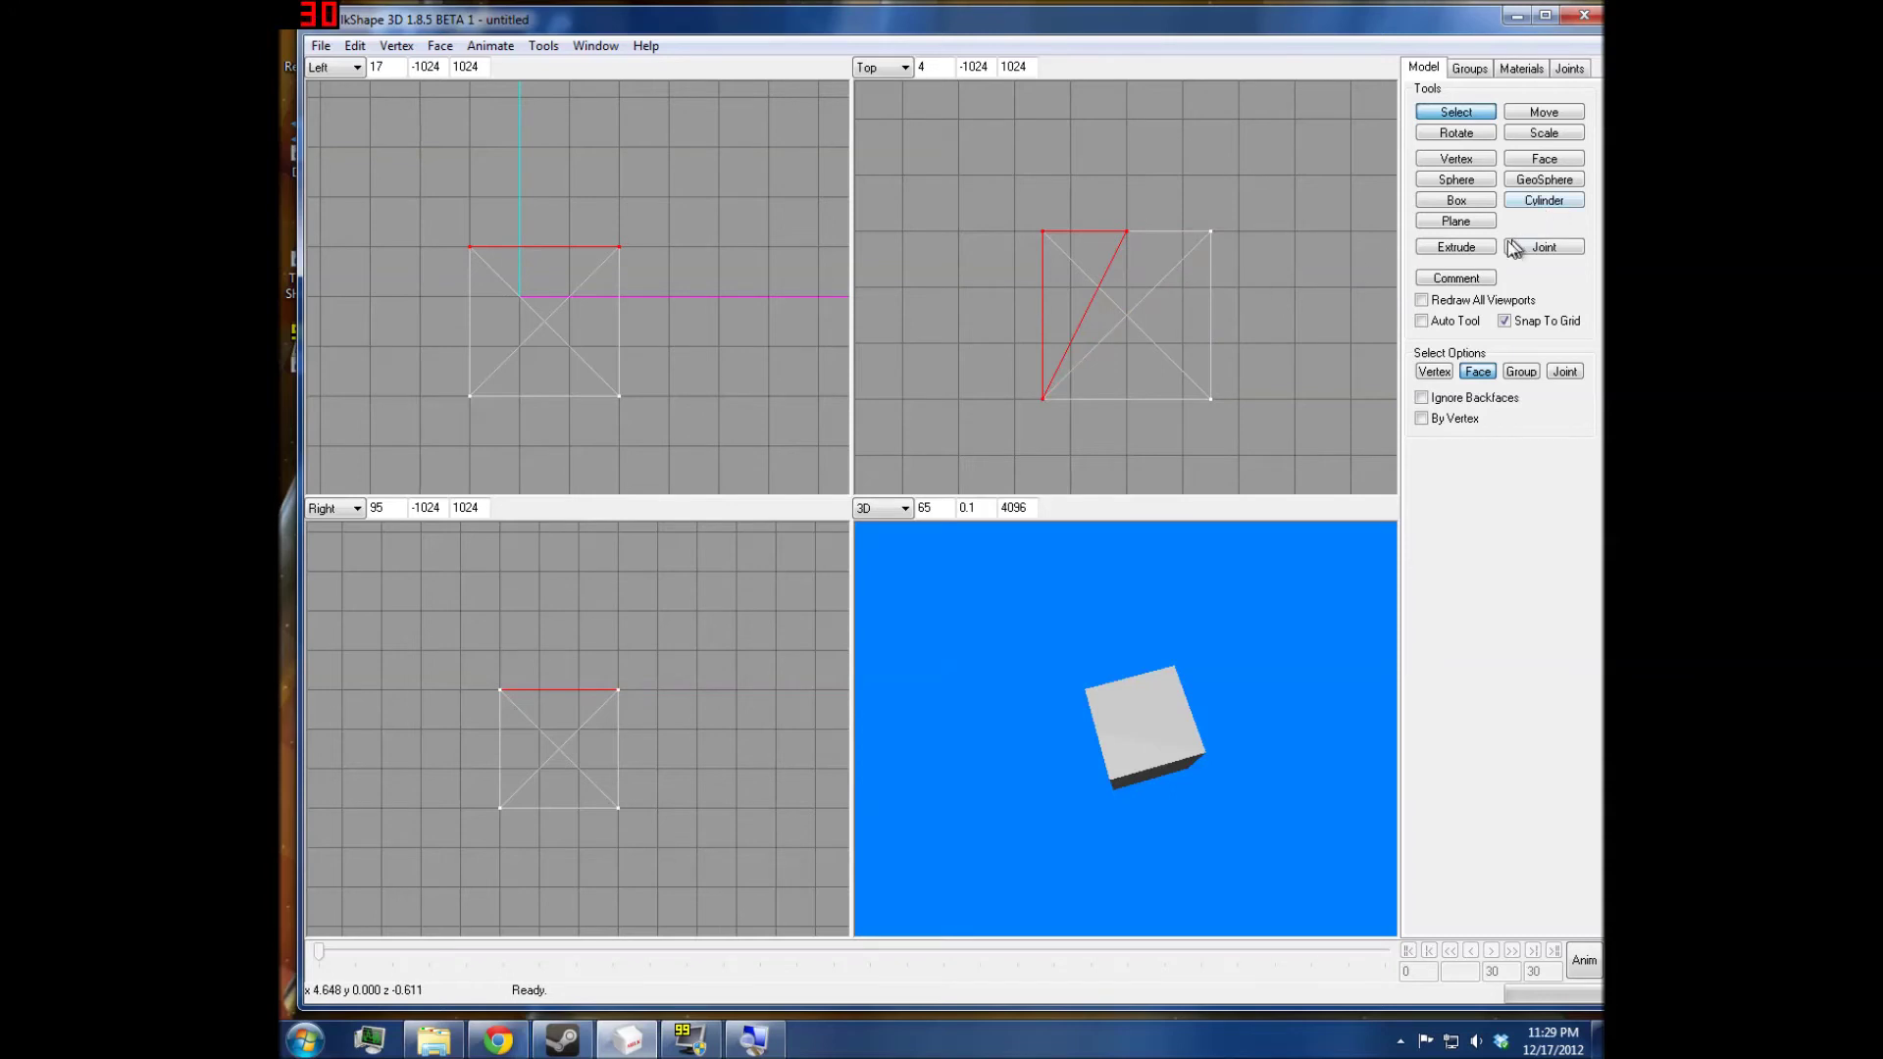
{"action": "left_click", "coordinate": [1456, 247]}
{"action": "left_click_drag", "start_coordinate": [557, 174], "coordinate": [553, 137]}
{"action": "left_click_drag", "start_coordinate": [1213, 622], "coordinate": [1248, 722]}
{"action": "key", "text": "ctrl+z"}
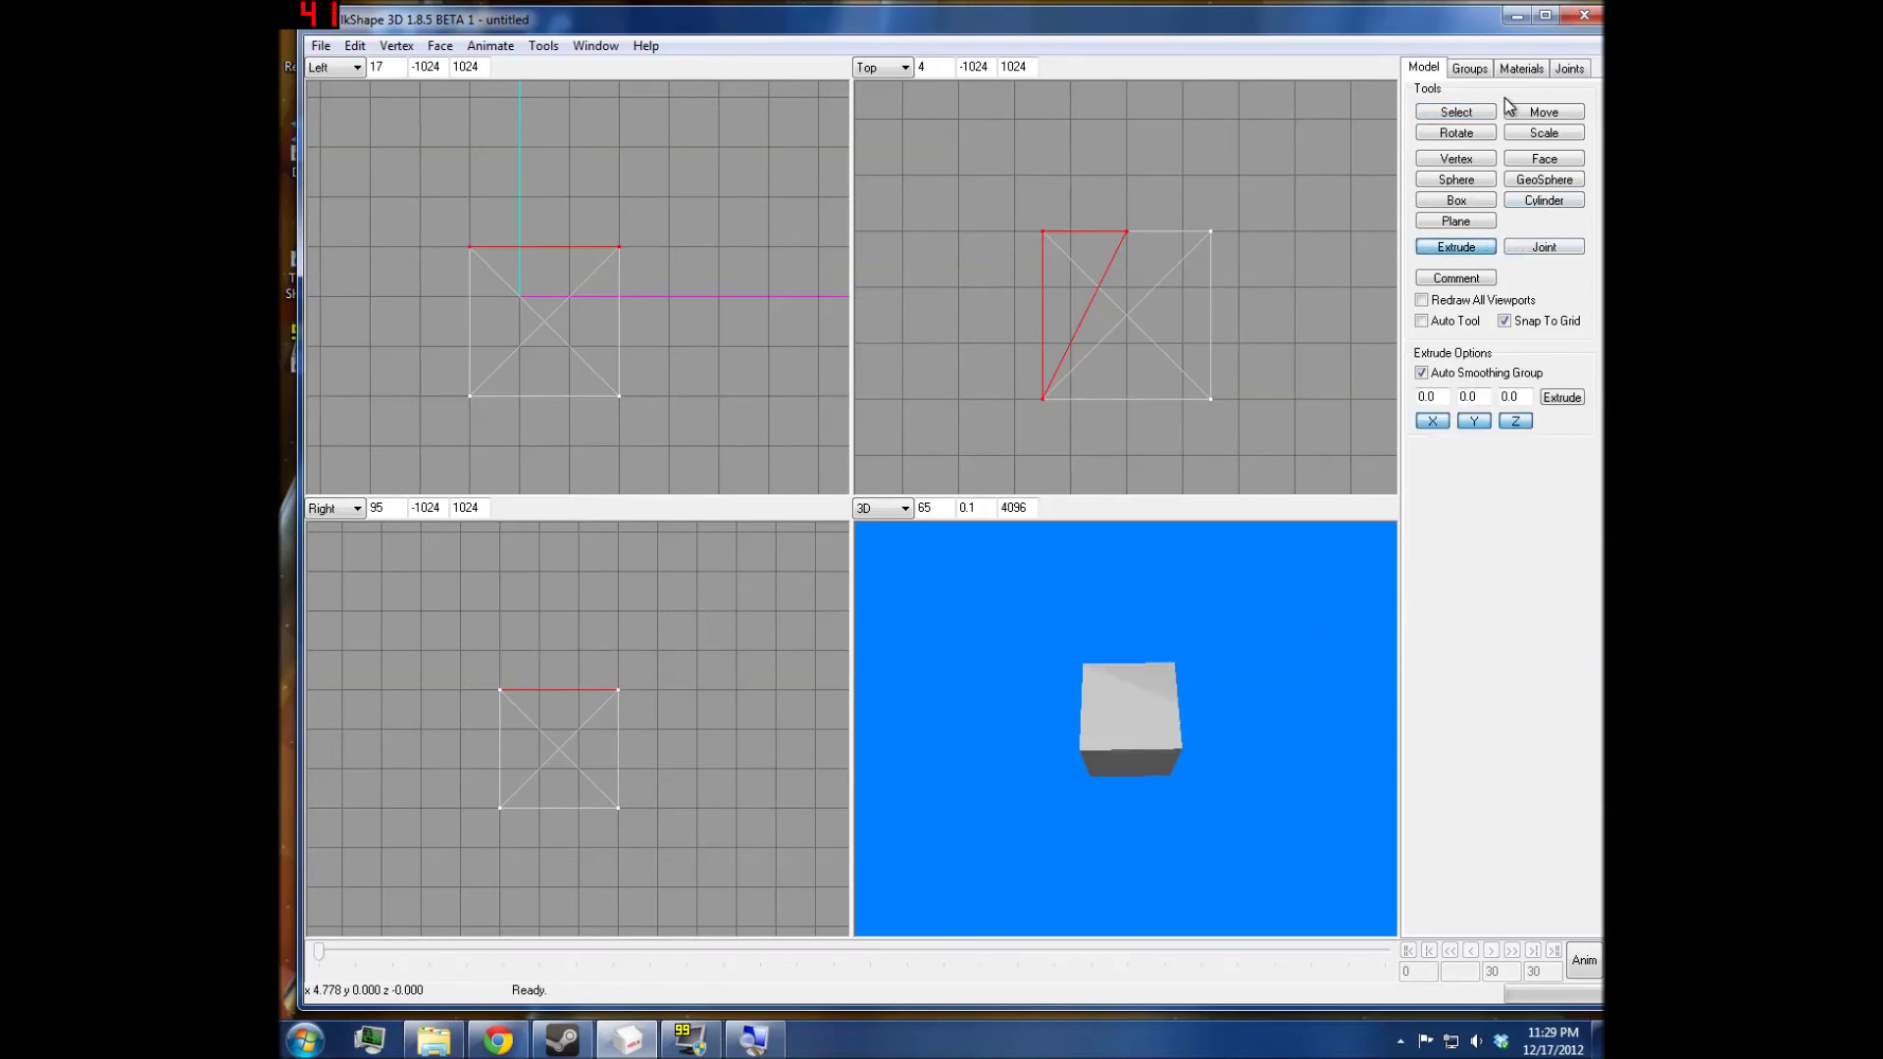
Step: Select the middle triangle of the divided top face and extrude it upward in the Left viewport
{"action": "left_click", "coordinate": [1473, 108]}
{"action": "left_click_drag", "start_coordinate": [432, 177], "coordinate": [739, 301]}
{"action": "key", "text": "ctrl+z"}
{"action": "left_click", "coordinate": [1103, 316]}
{"action": "left_click", "coordinate": [1460, 246]}
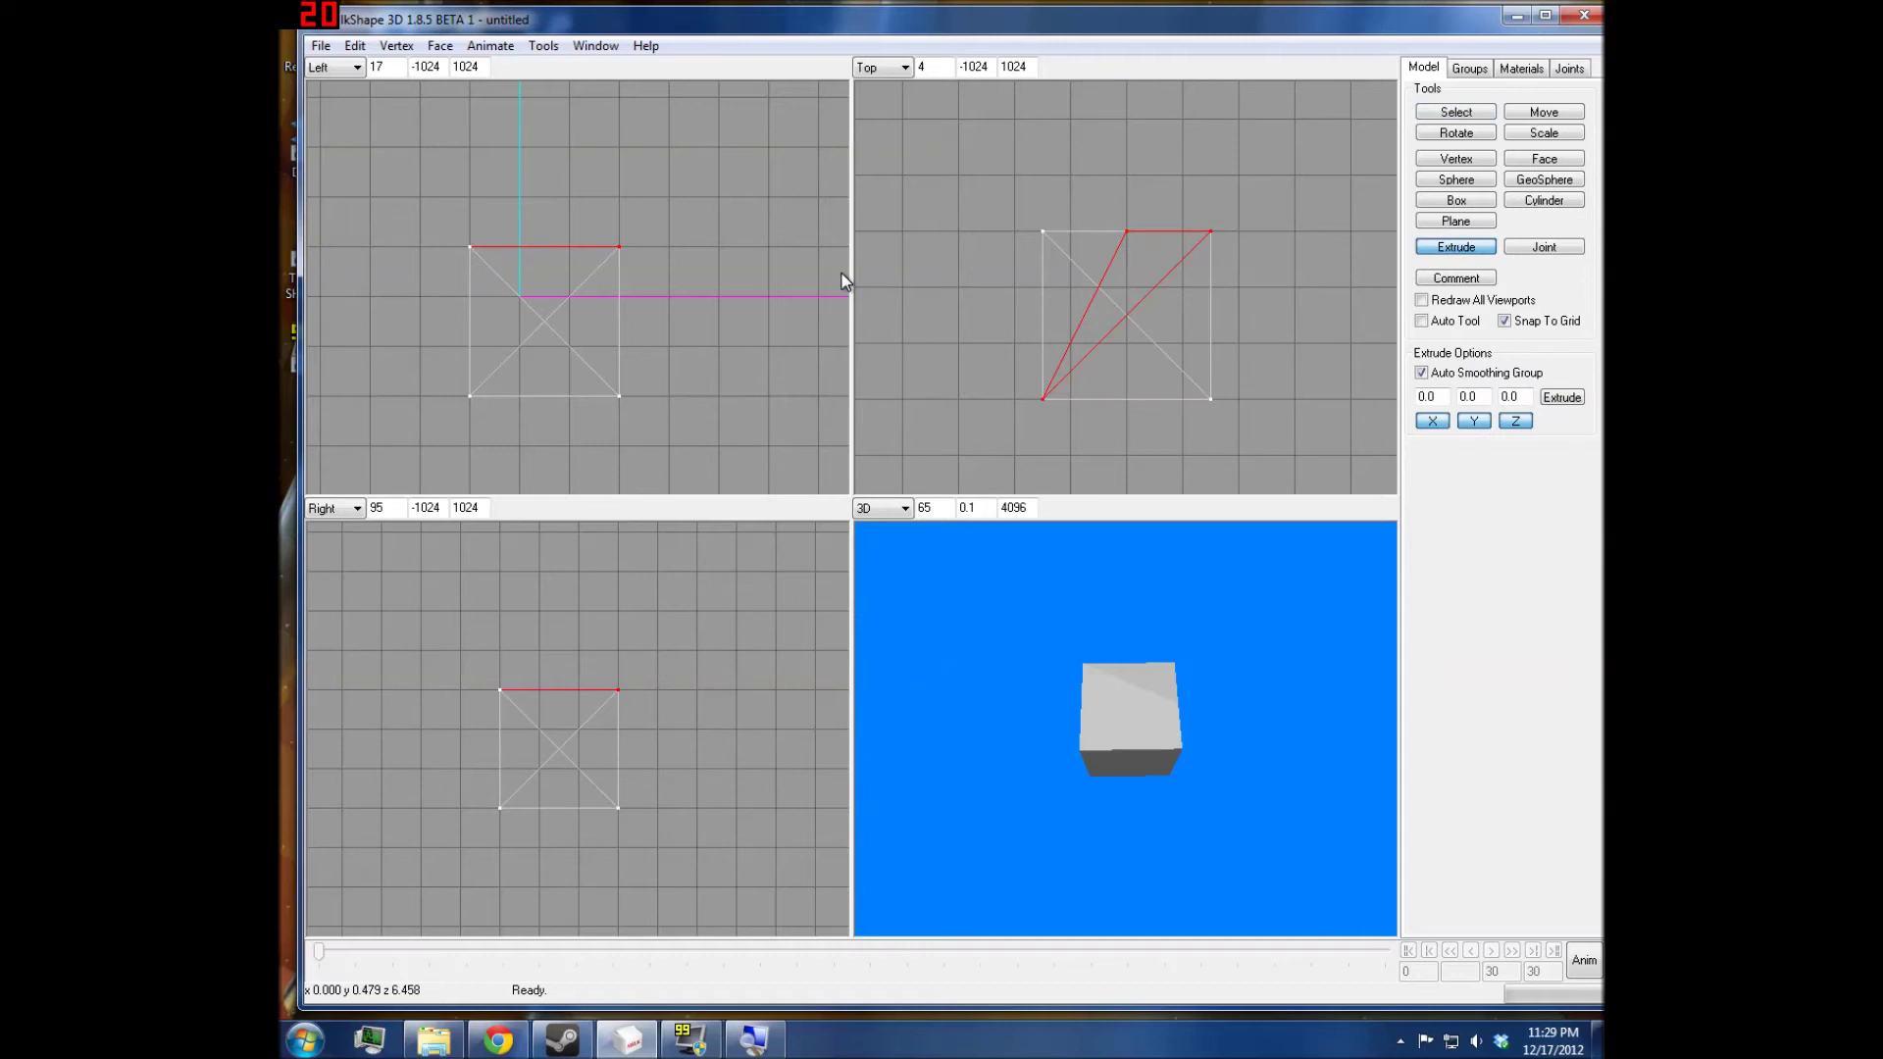
{"action": "left_click_drag", "start_coordinate": [708, 275], "coordinate": [708, 226]}
{"action": "left_click_drag", "start_coordinate": [1316, 685], "coordinate": [1240, 620]}
Step: Undo the middle triangle's extrusion and the face selections made before it
{"action": "key", "text": "ctrl+z"}
{"action": "key", "text": "ctrl+z"}
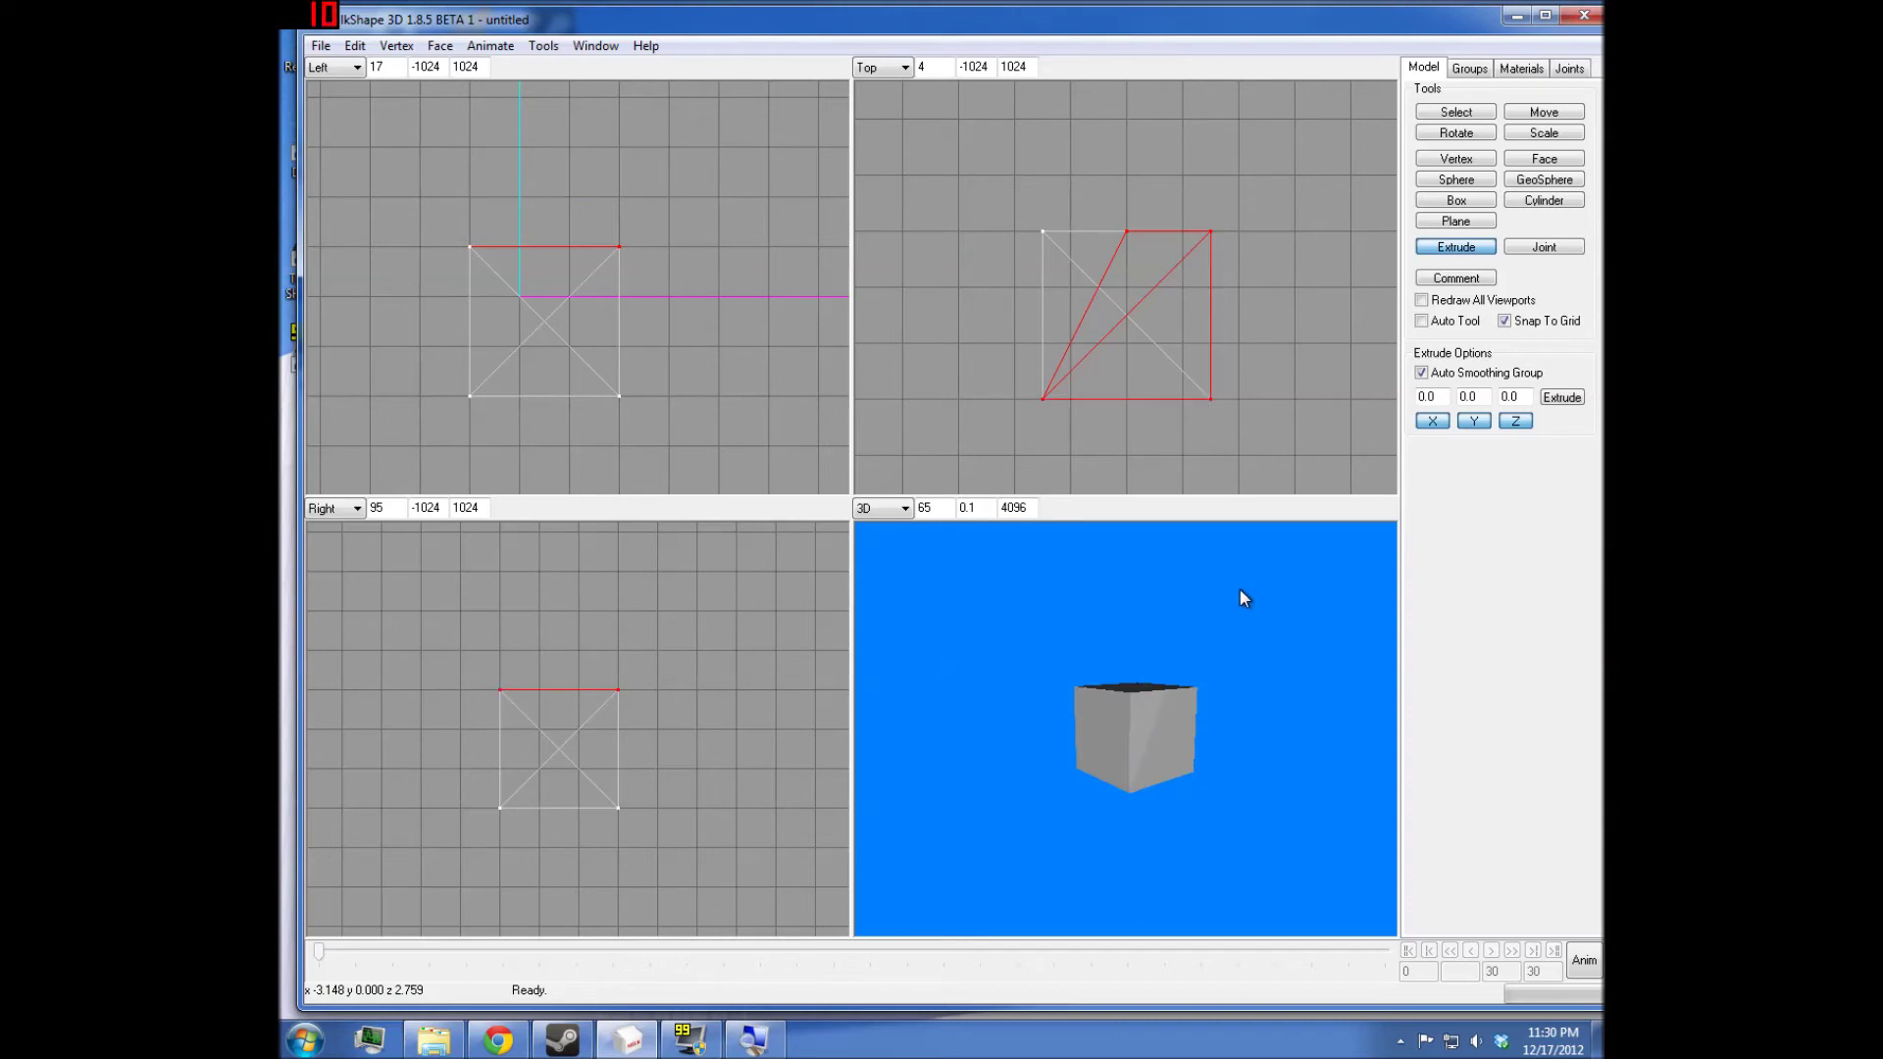
{"action": "key", "text": "ctrl+z"}
{"action": "key", "text": "ctrl+z"}
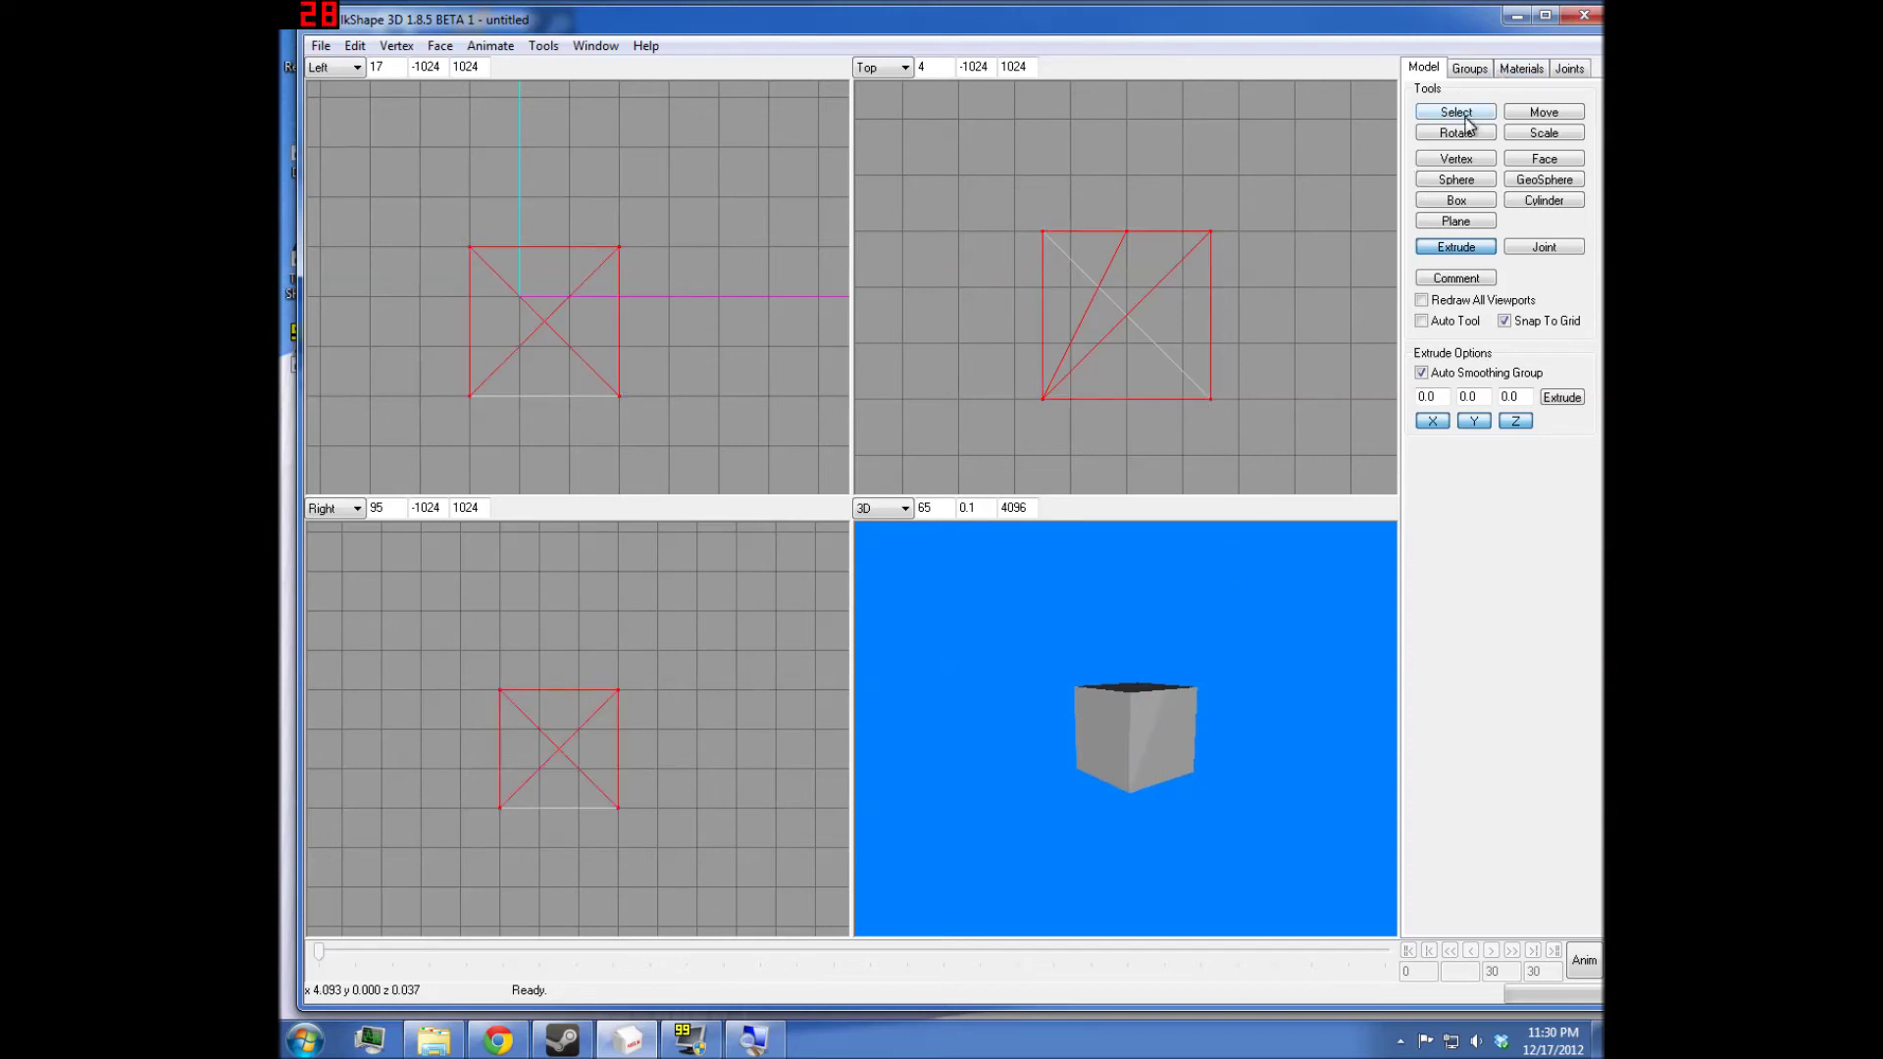
Step: Clear the selection in Group mode and look at the X, Y and Z options of the Flatten command
{"action": "left_click", "coordinate": [1461, 113]}
{"action": "left_click", "coordinate": [1523, 375]}
{"action": "left_click", "coordinate": [715, 214]}
{"action": "left_click", "coordinate": [396, 46]}
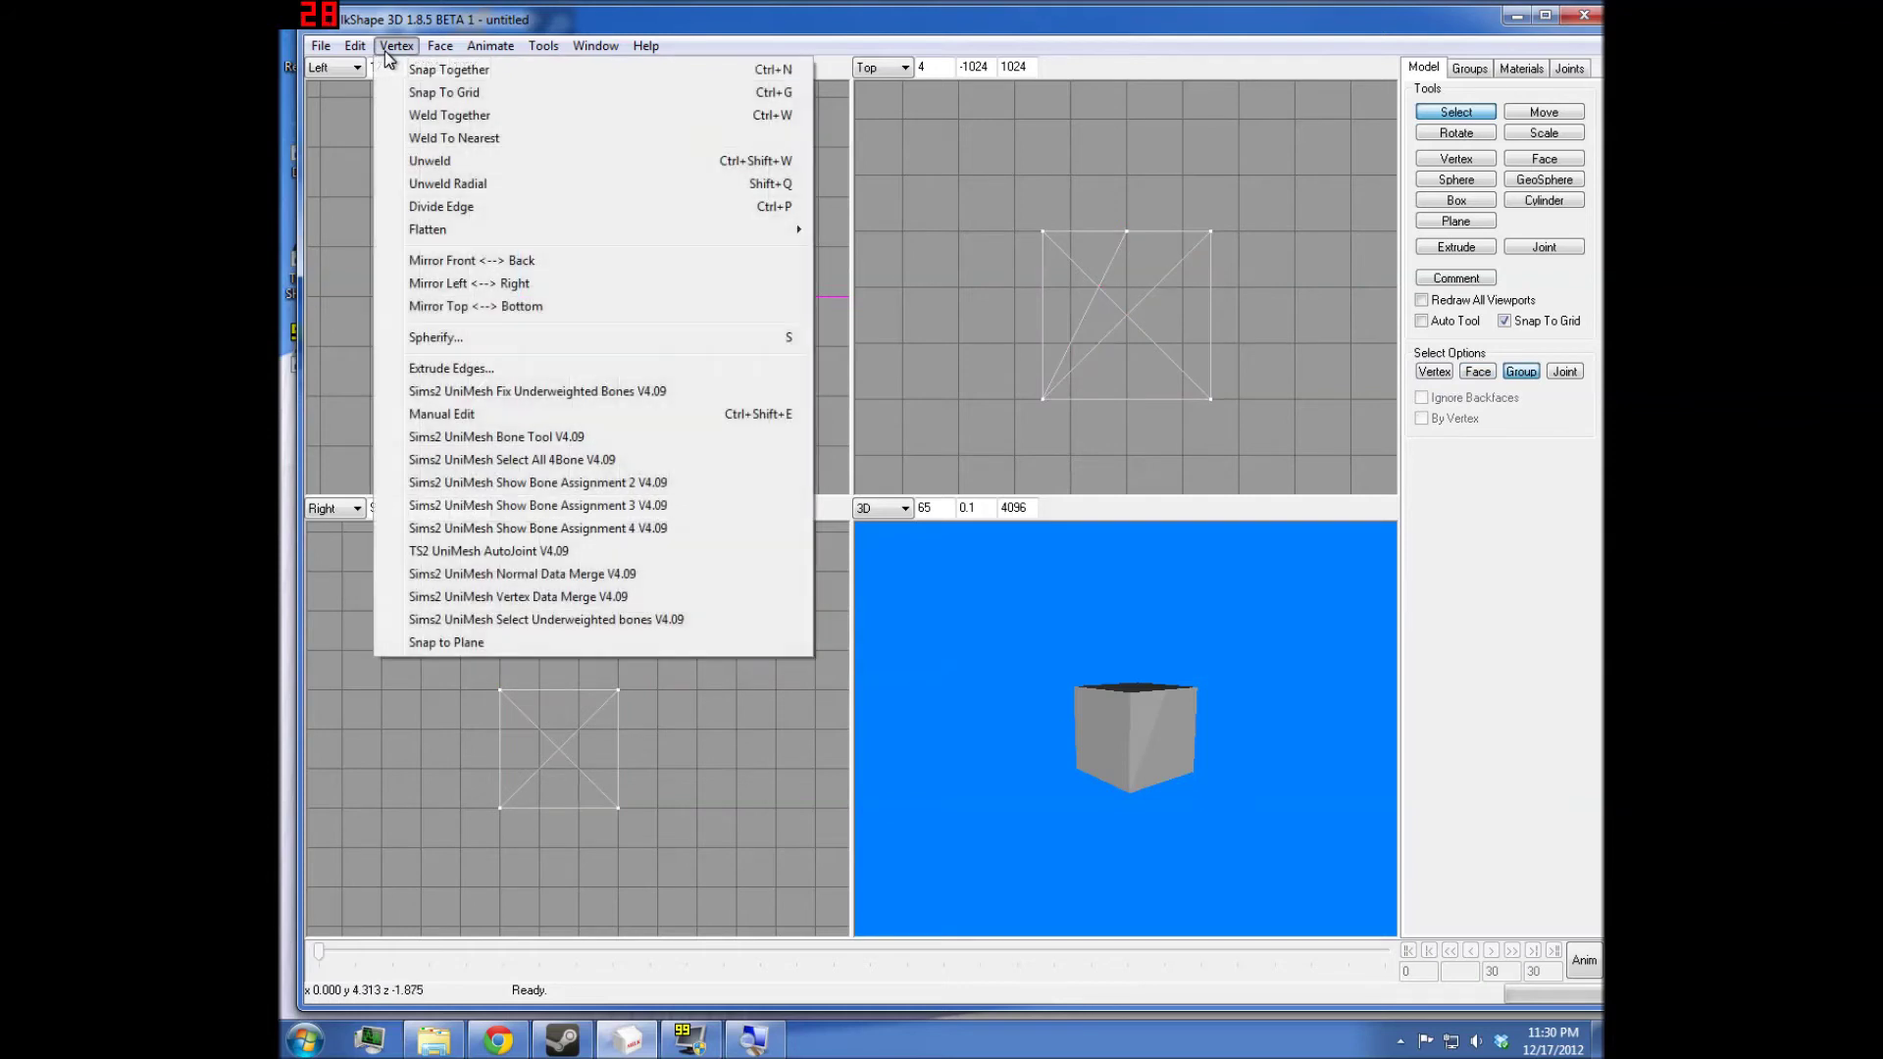
{"action": "mouse_move", "coordinate": [468, 236]}
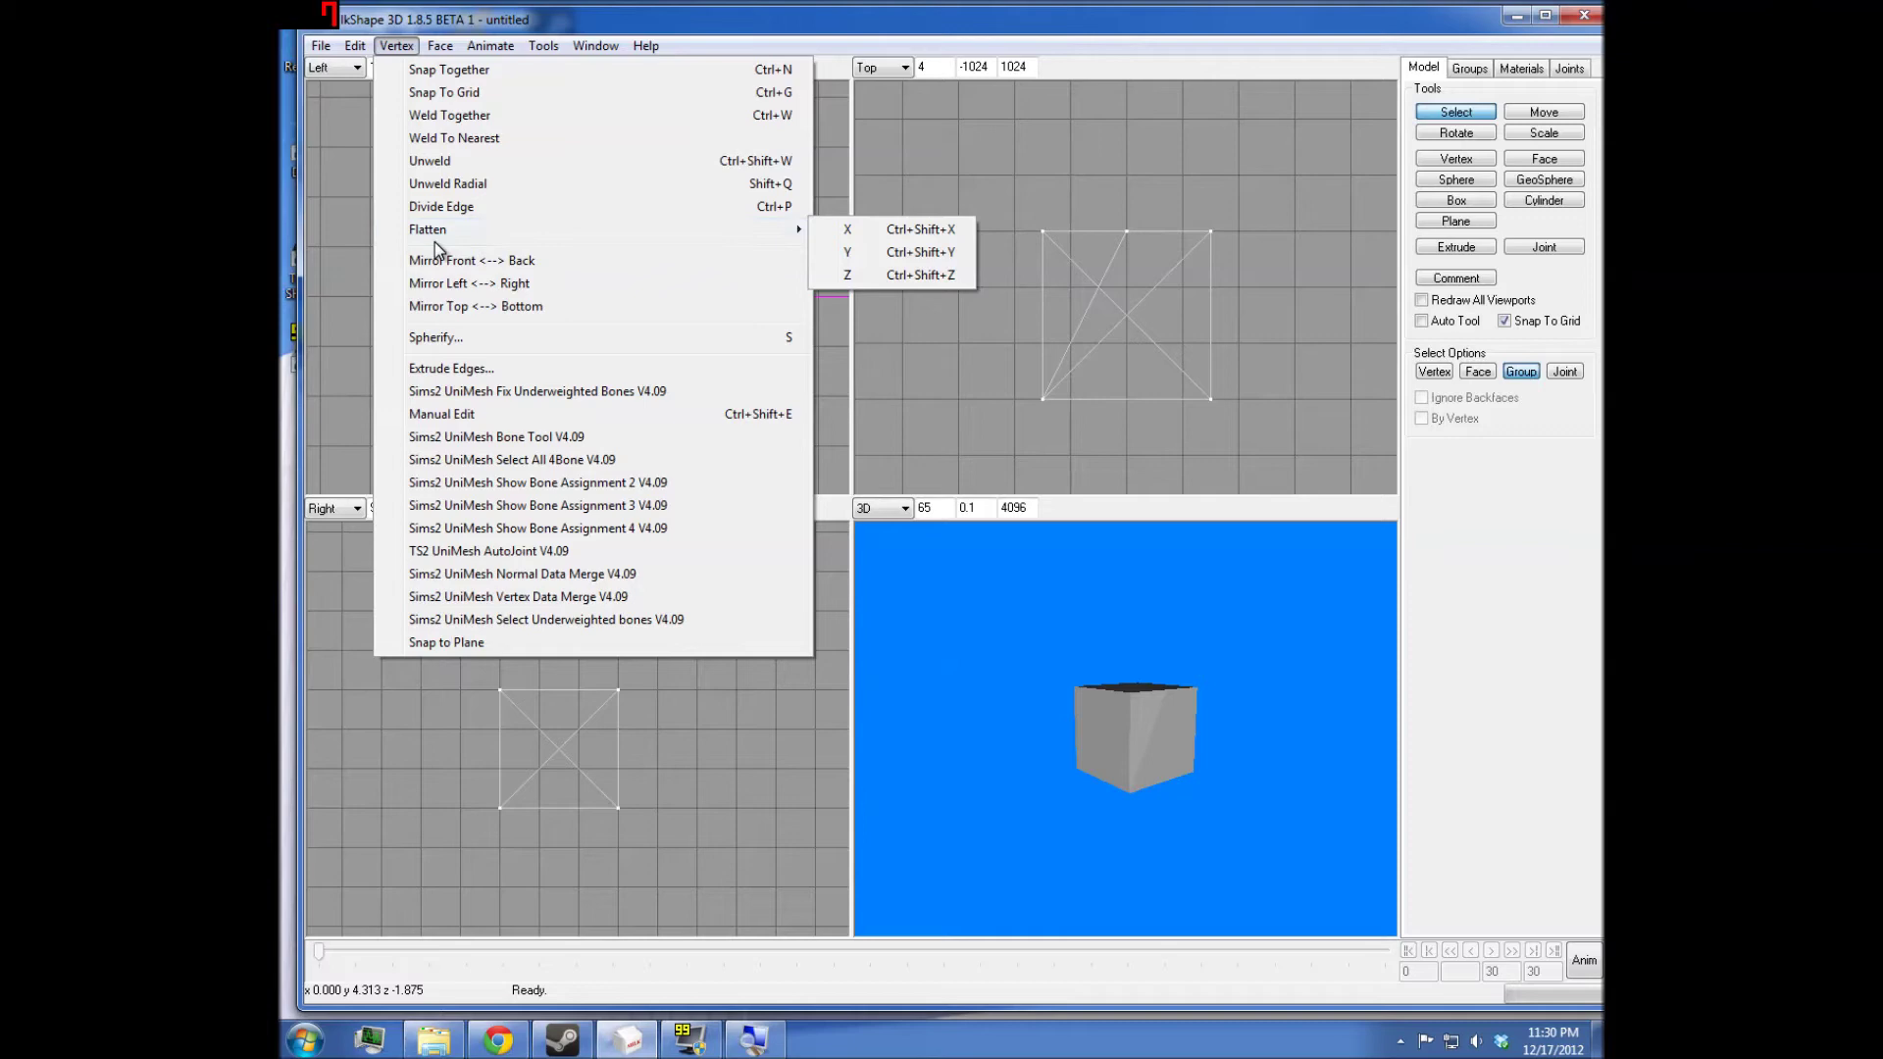
{"action": "left_click", "coordinate": [353, 327]}
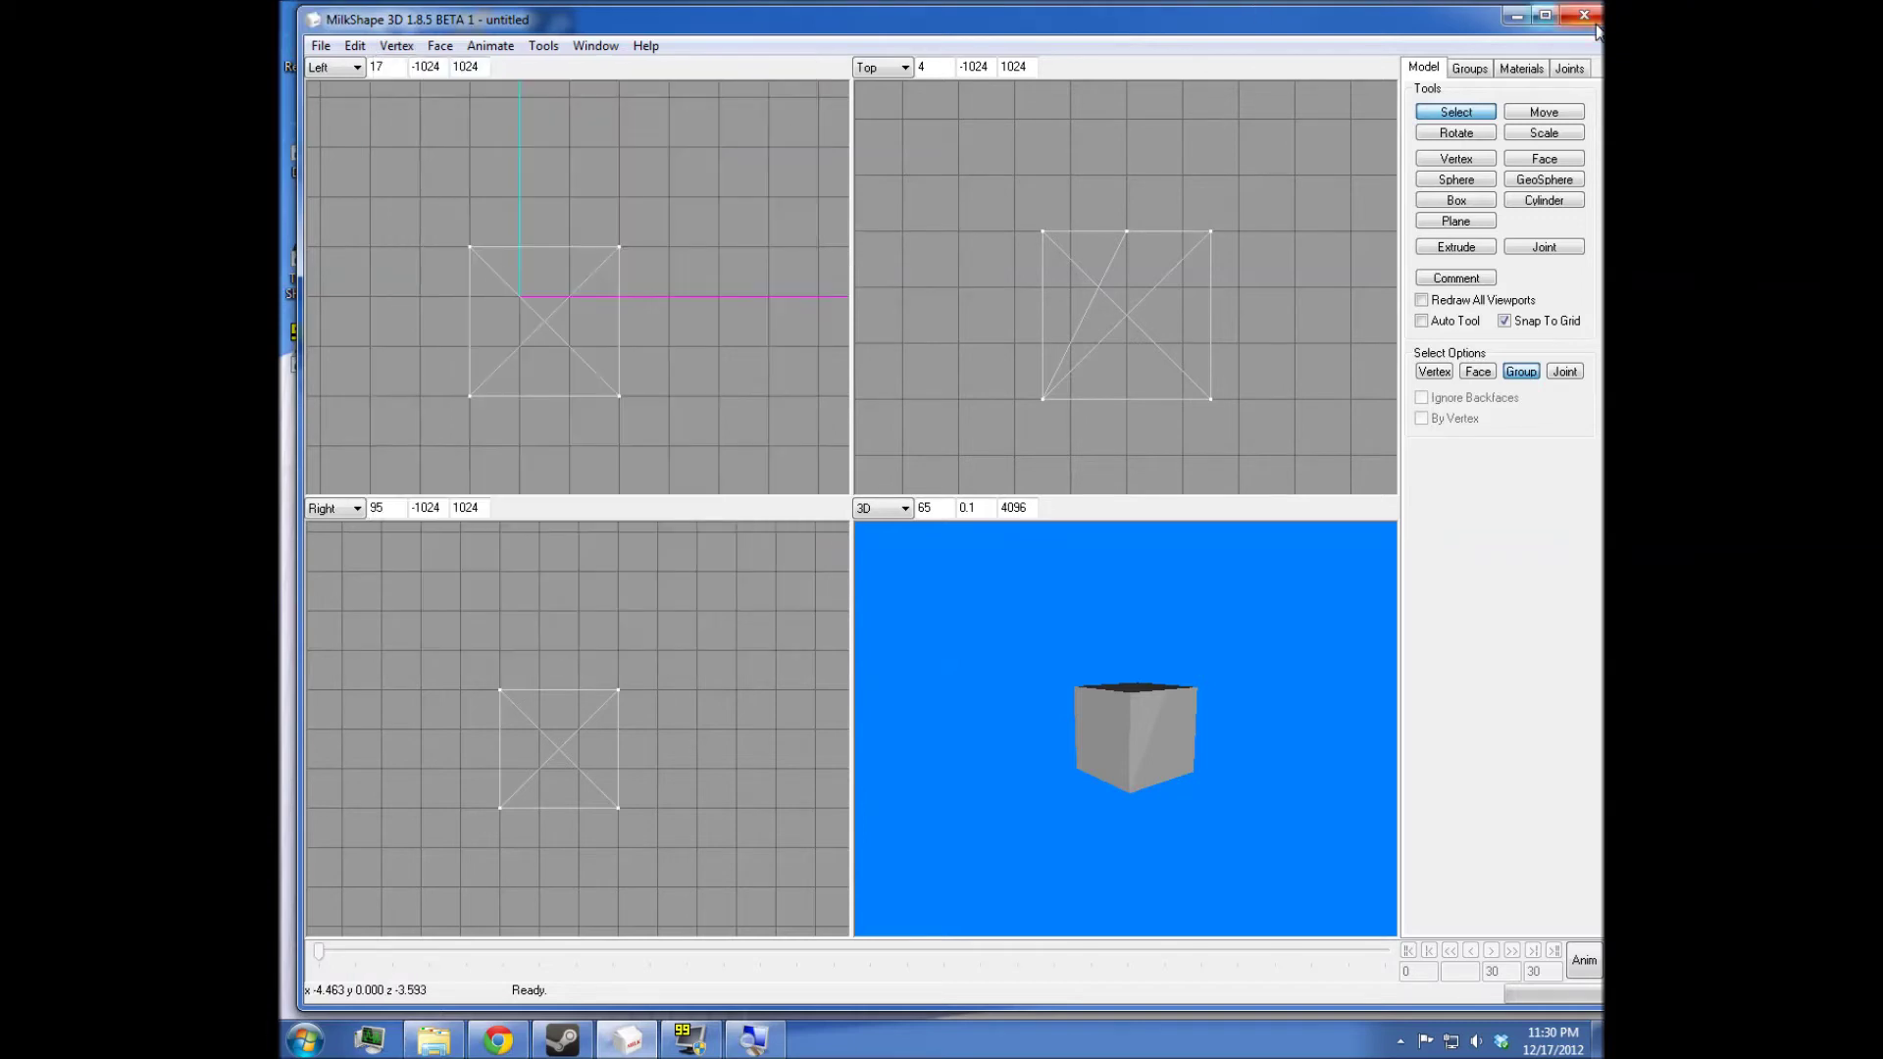
Step: Try a vertex selection on the box's rear side and undo the recent changes back past the edge division
{"action": "left_click_drag", "start_coordinate": [1105, 648], "coordinate": [1364, 617]}
{"action": "left_click", "coordinate": [1434, 371]}
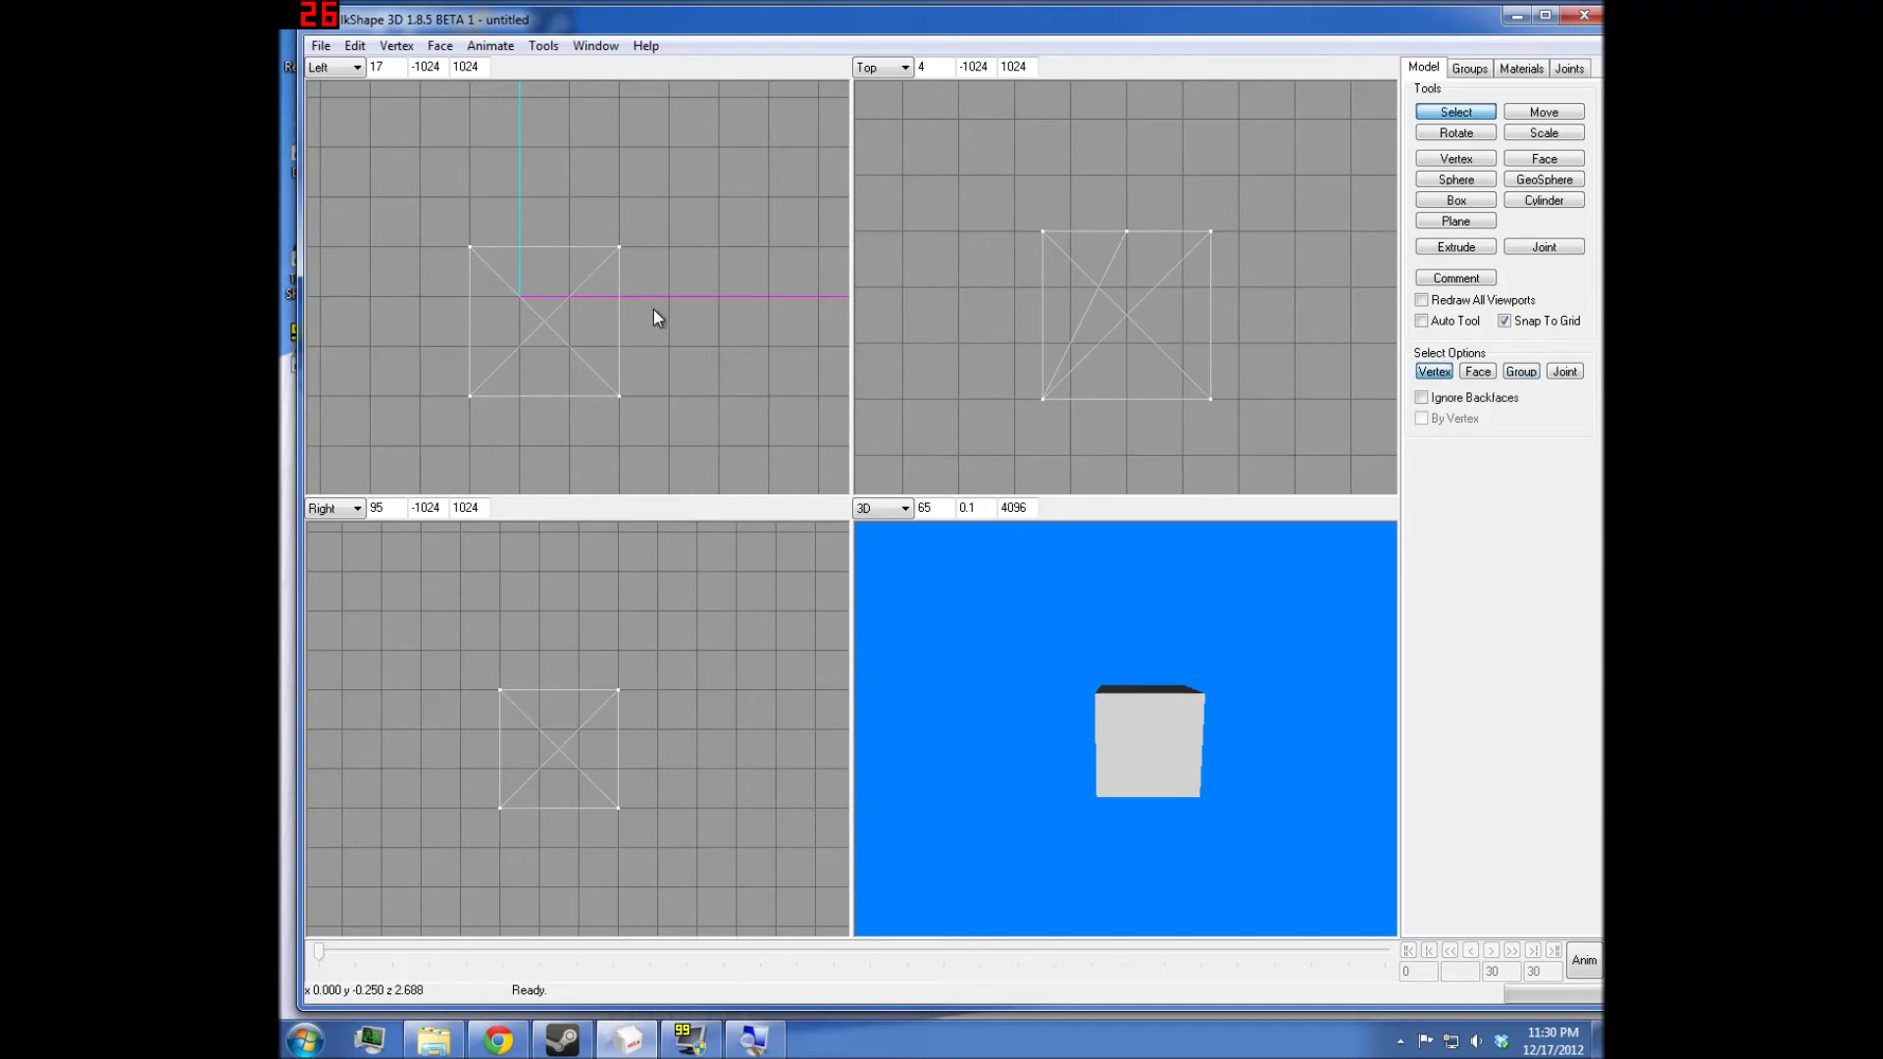
{"action": "left_click_drag", "start_coordinate": [440, 188], "coordinate": [509, 492]}
{"action": "left_click_drag", "start_coordinate": [971, 789], "coordinate": [1305, 806]}
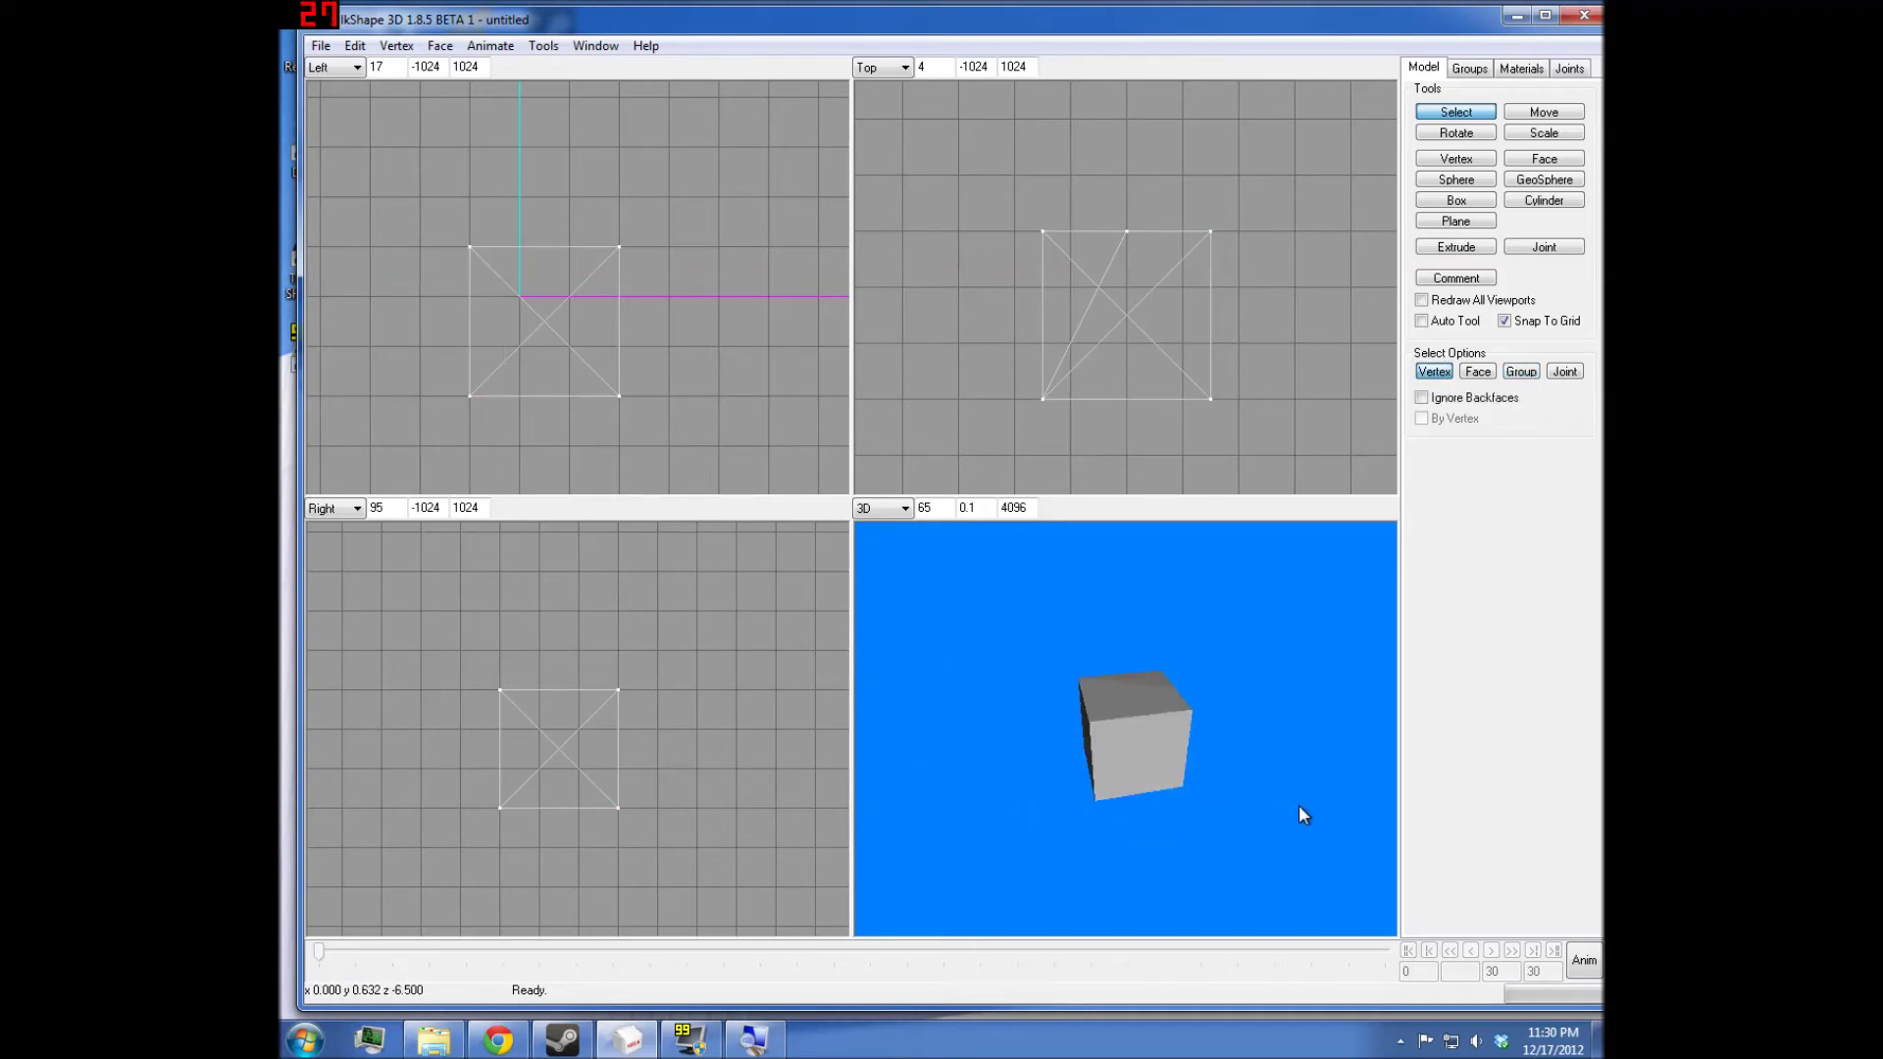
{"action": "key", "text": "ctrl+z"}
{"action": "key", "text": "ctrl+z"}
{"action": "key", "text": "ctrl+z"}
{"action": "key", "text": "ctrl+z"}
{"action": "key", "text": "ctrl+z"}
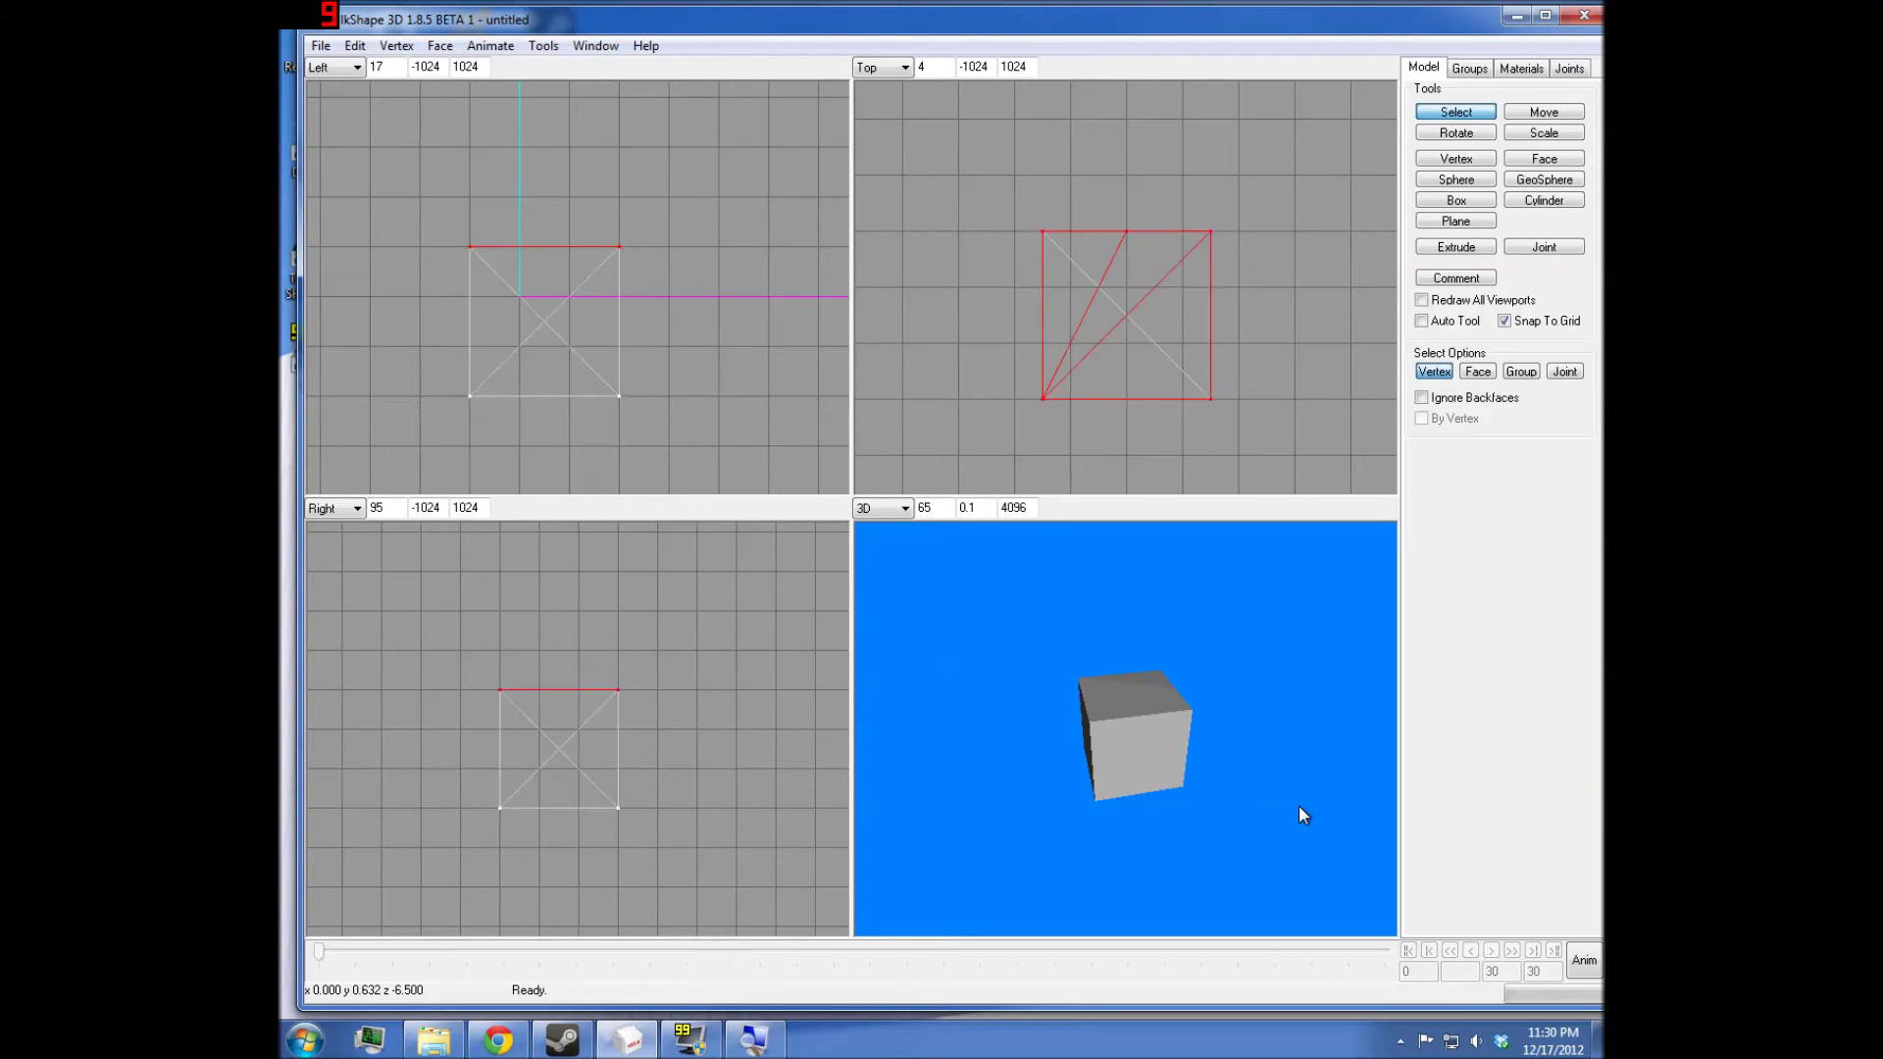
Step: Select the four rear vertices of the box and turn on Wireframe Overlay in the 3D view
{"action": "left_click_drag", "start_coordinate": [377, 192], "coordinate": [510, 488]}
{"action": "mouse_move", "coordinate": [1109, 674]}
{"action": "left_mouse_down"}
{"action": "mouse_move", "coordinate": [1296, 655]}
{"action": "mouse_move", "coordinate": [1033, 627]}
{"action": "mouse_move", "coordinate": [1135, 660]}
{"action": "left_mouse_up"}
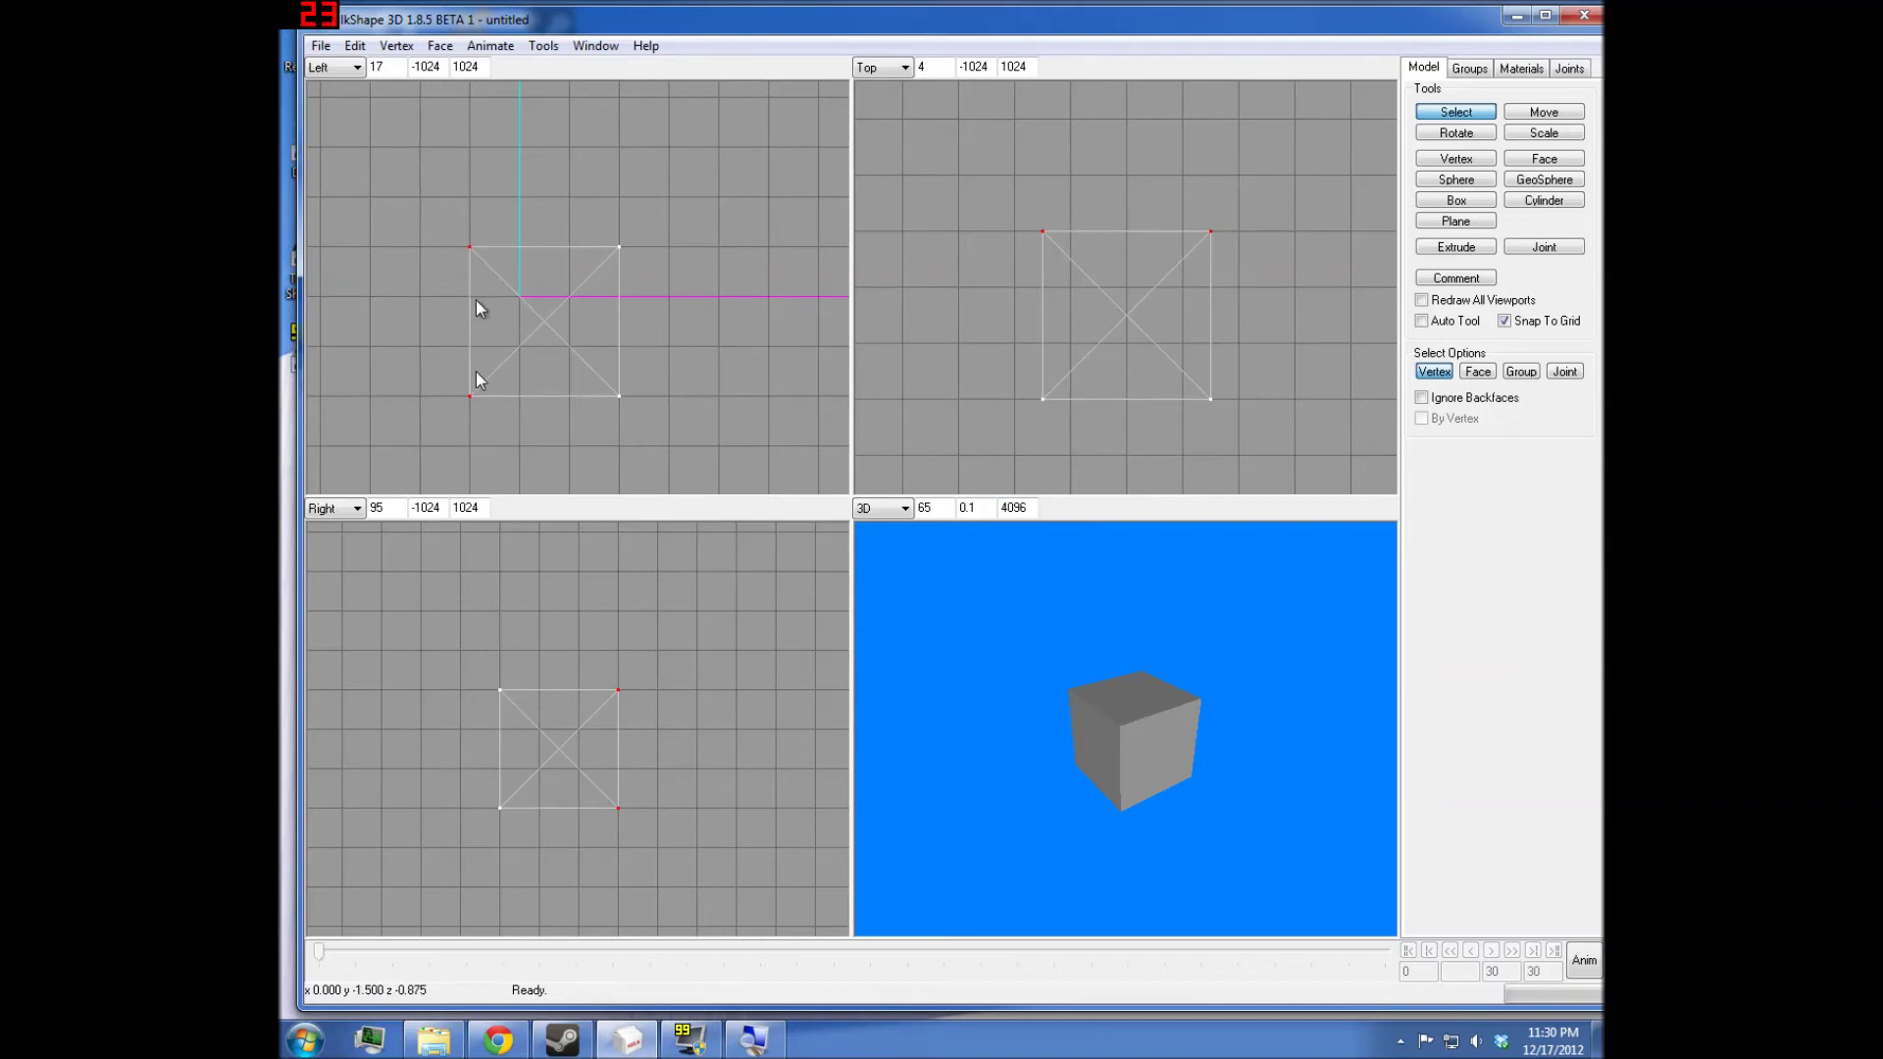
{"action": "left_click_drag", "start_coordinate": [991, 628], "coordinate": [1053, 638]}
{"action": "right_click", "coordinate": [1055, 645]}
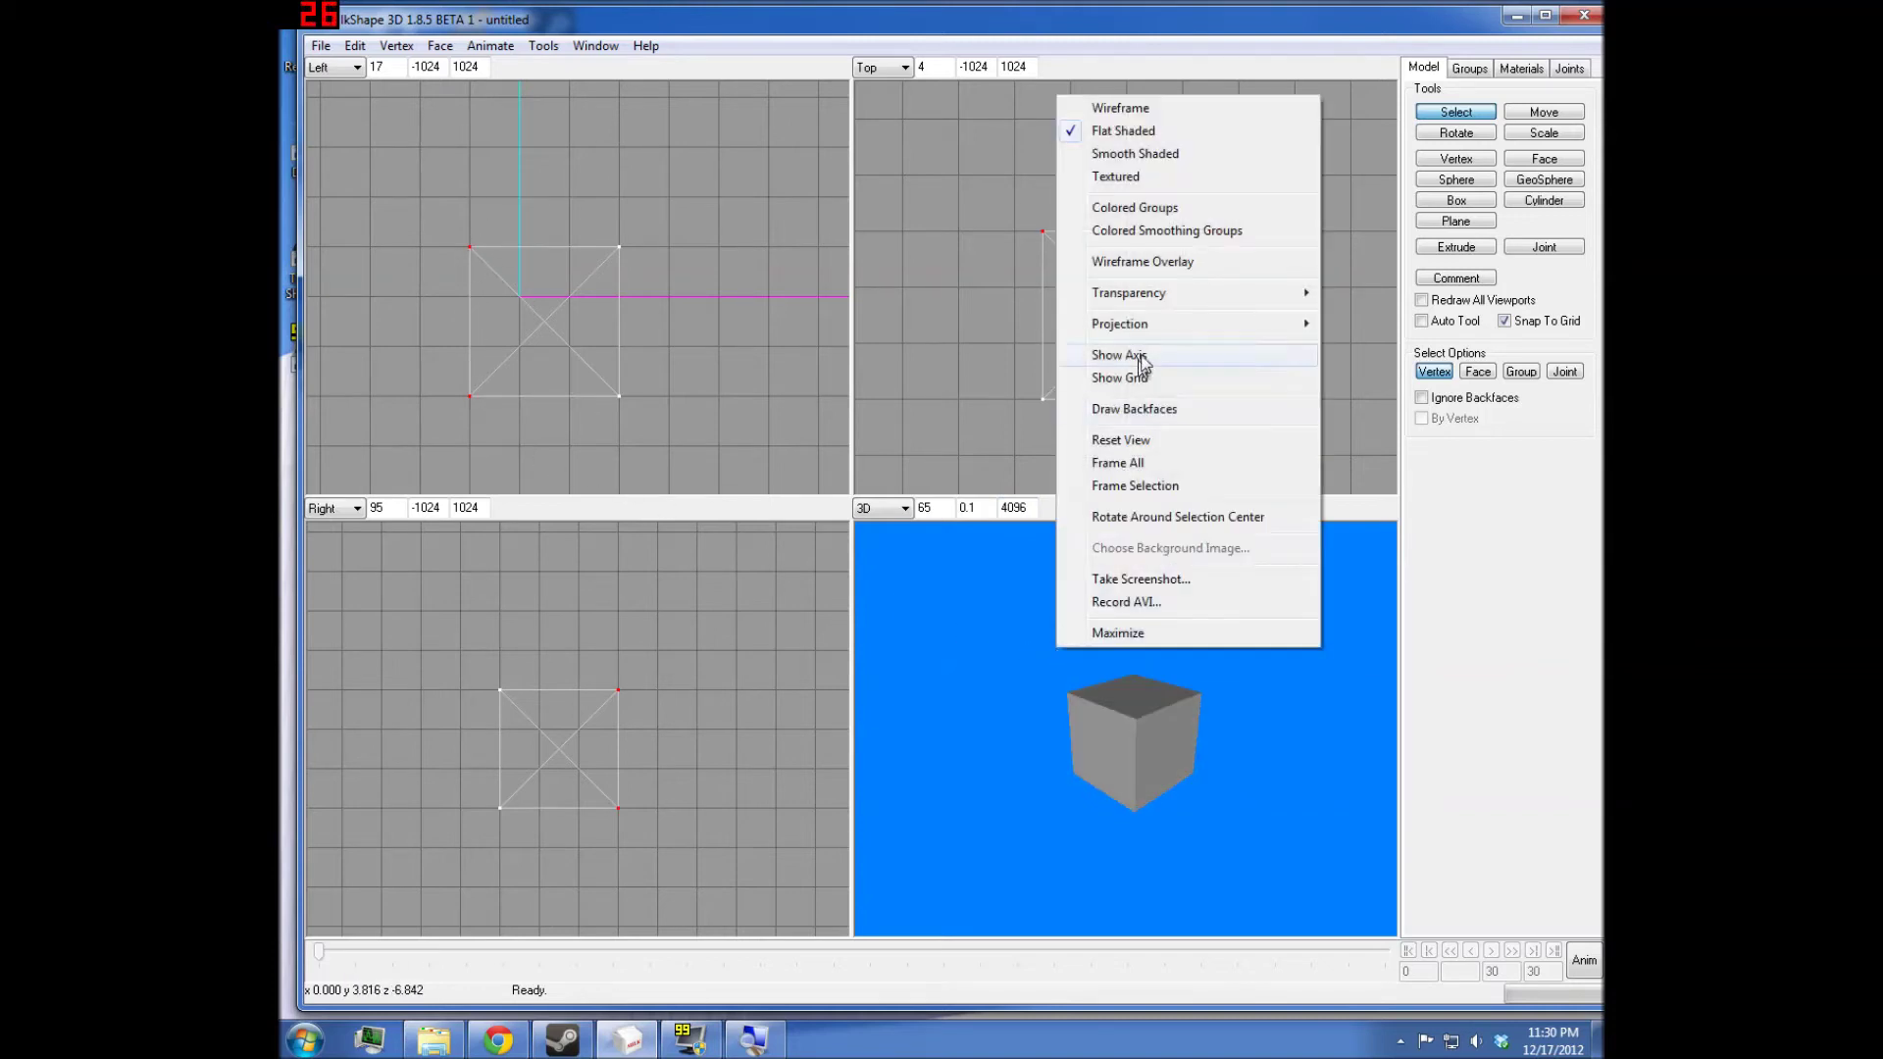
{"action": "left_click", "coordinate": [1142, 261]}
{"action": "left_click_drag", "start_coordinate": [1161, 529], "coordinate": [879, 664]}
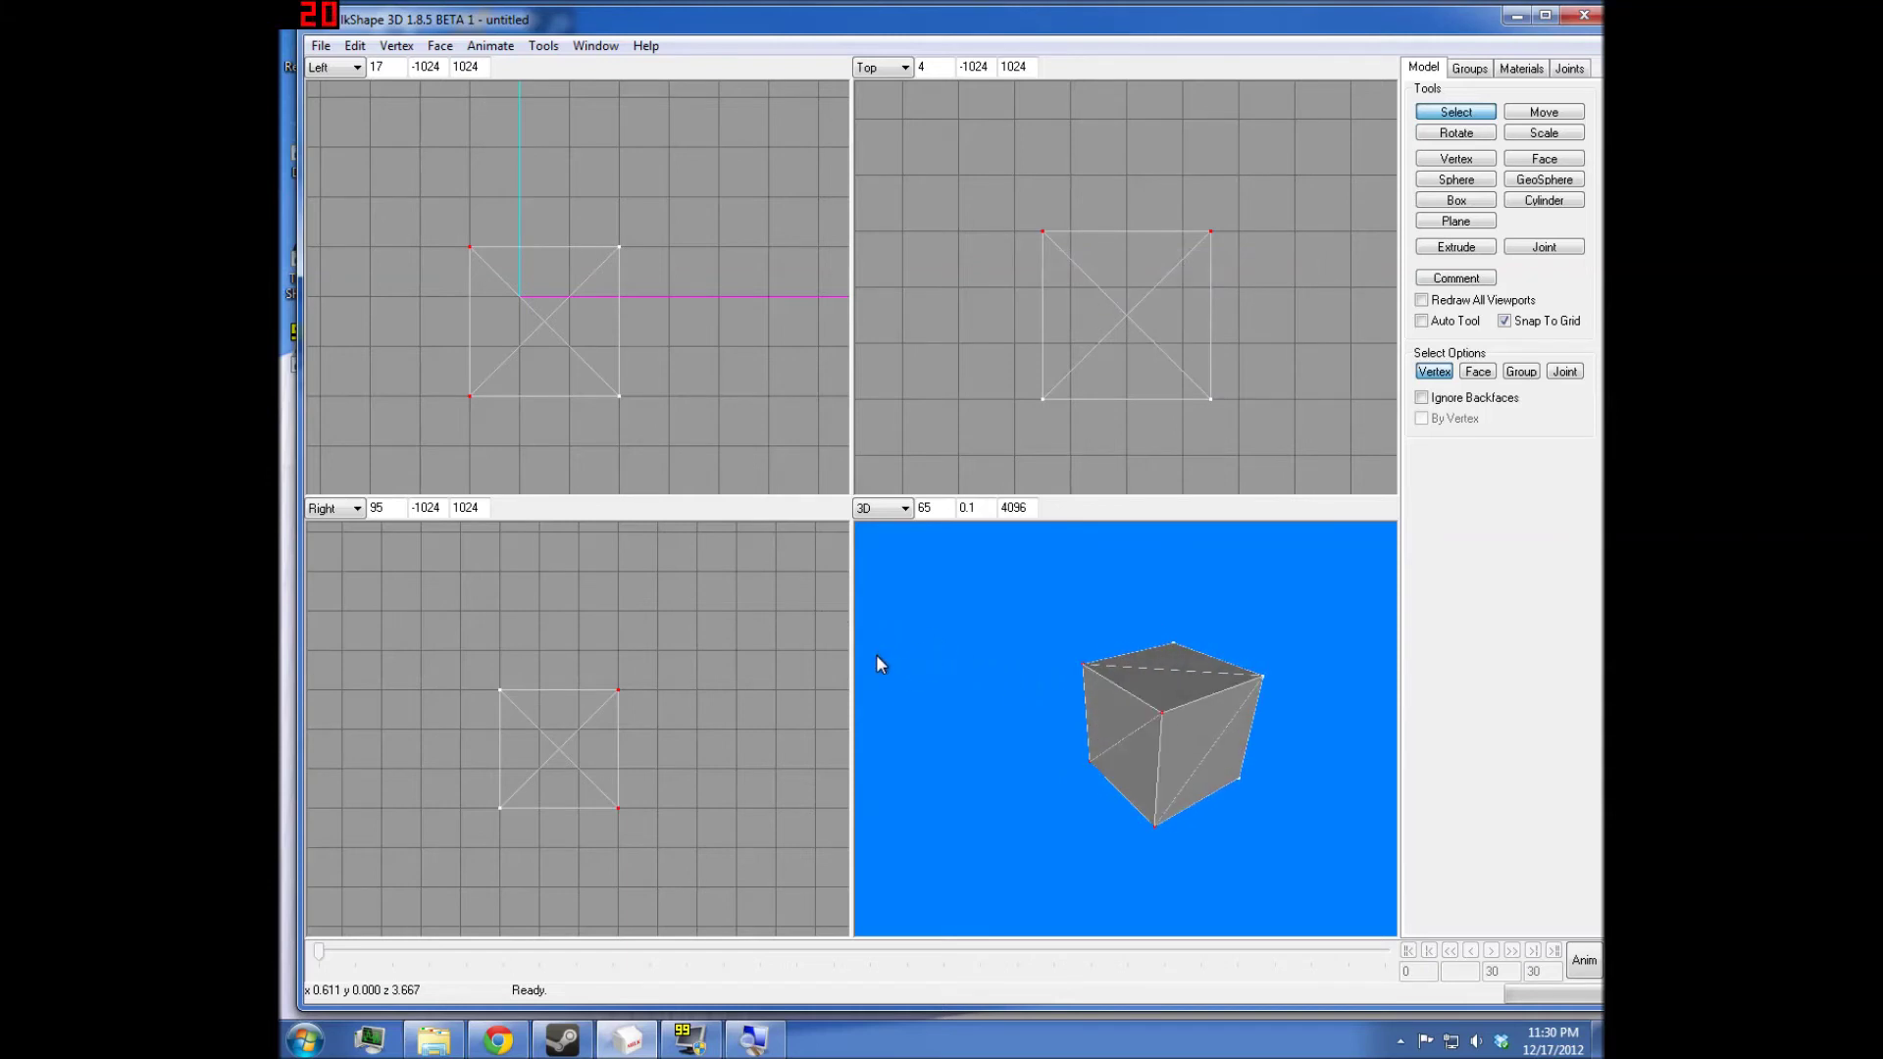
Step: Try to bring the two vertices of one vertical rear edge together and undo the attempt
{"action": "left_click_drag", "start_coordinate": [1002, 349], "coordinate": [1013, 373], "text": "ctrl"}
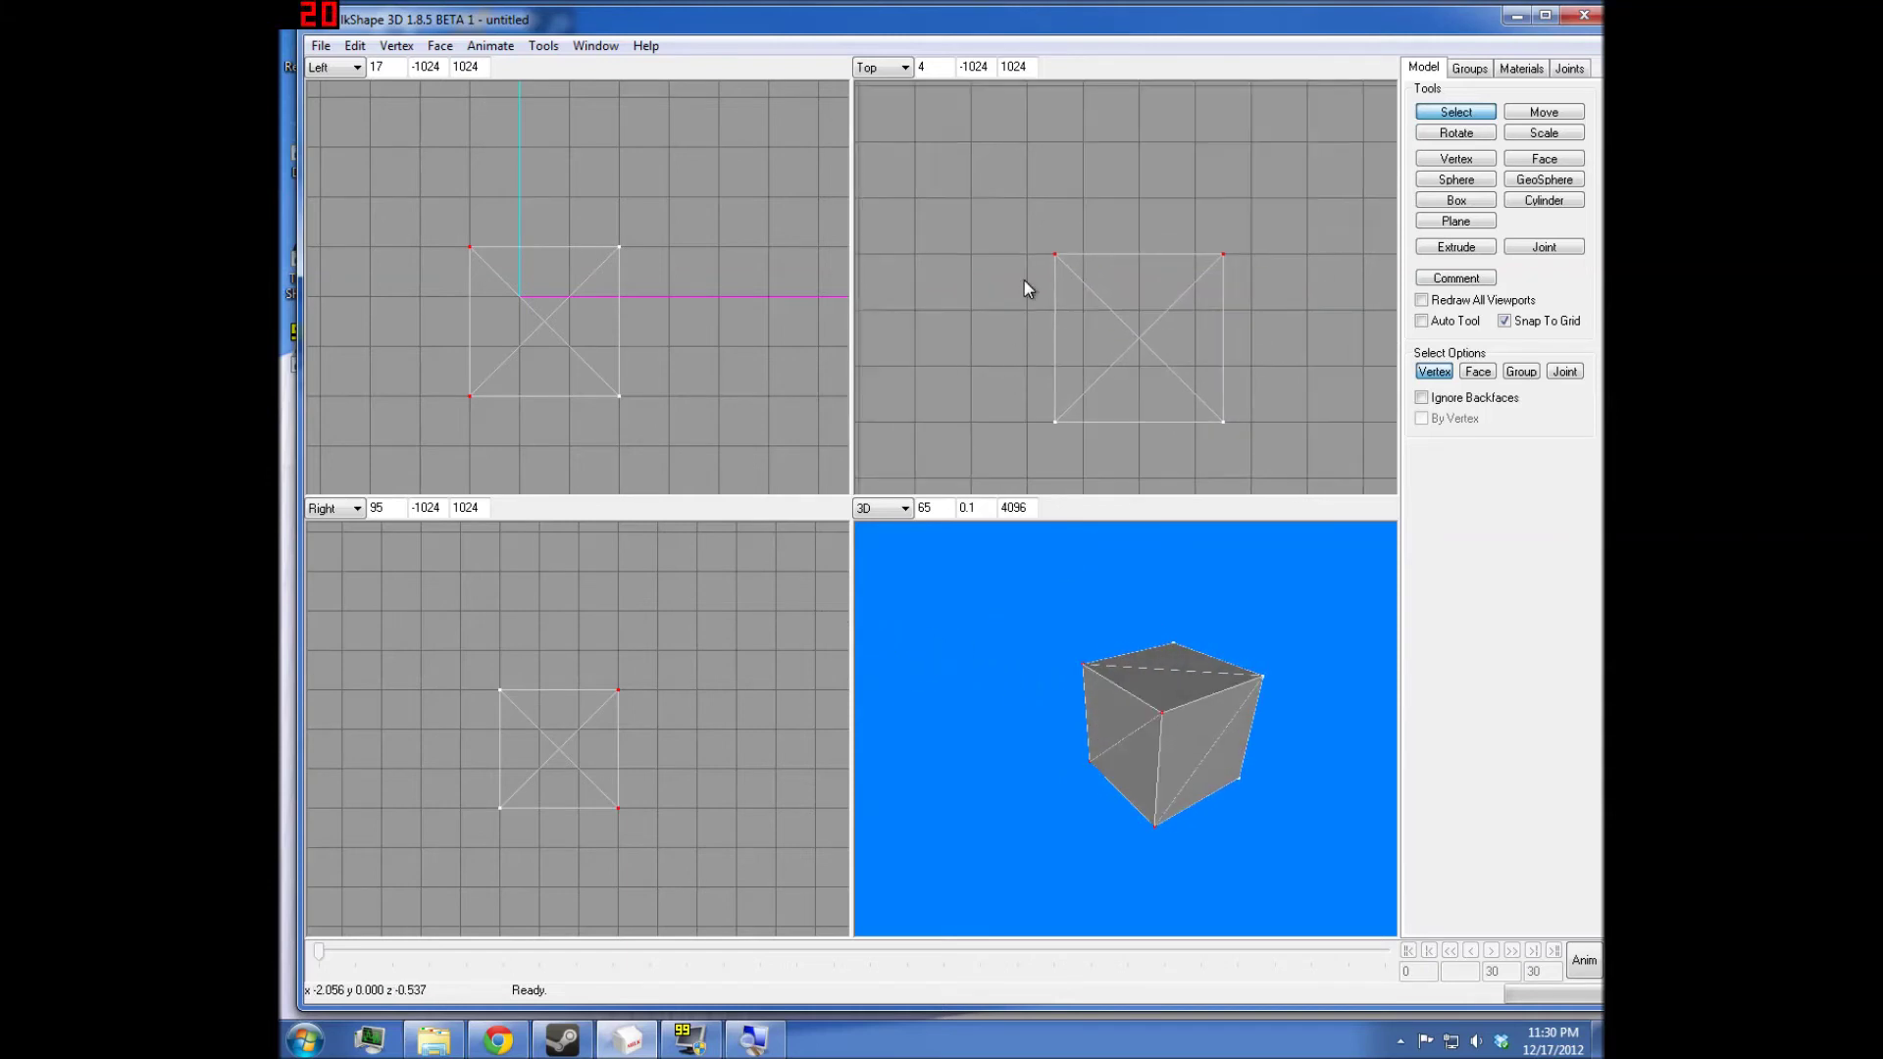
{"action": "left_click_drag", "start_coordinate": [1058, 274], "coordinate": [1082, 296]}
{"action": "key", "text": "ctrl+n"}
{"action": "key", "text": "ctrl+n"}
{"action": "mouse_move", "coordinate": [1271, 647]}
{"action": "left_mouse_down"}
{"action": "mouse_move", "coordinate": [1475, 598]}
{"action": "mouse_move", "coordinate": [1283, 651]}
{"action": "left_mouse_up"}
{"action": "key", "text": "ctrl+z"}
{"action": "key", "text": "ctrl+z"}
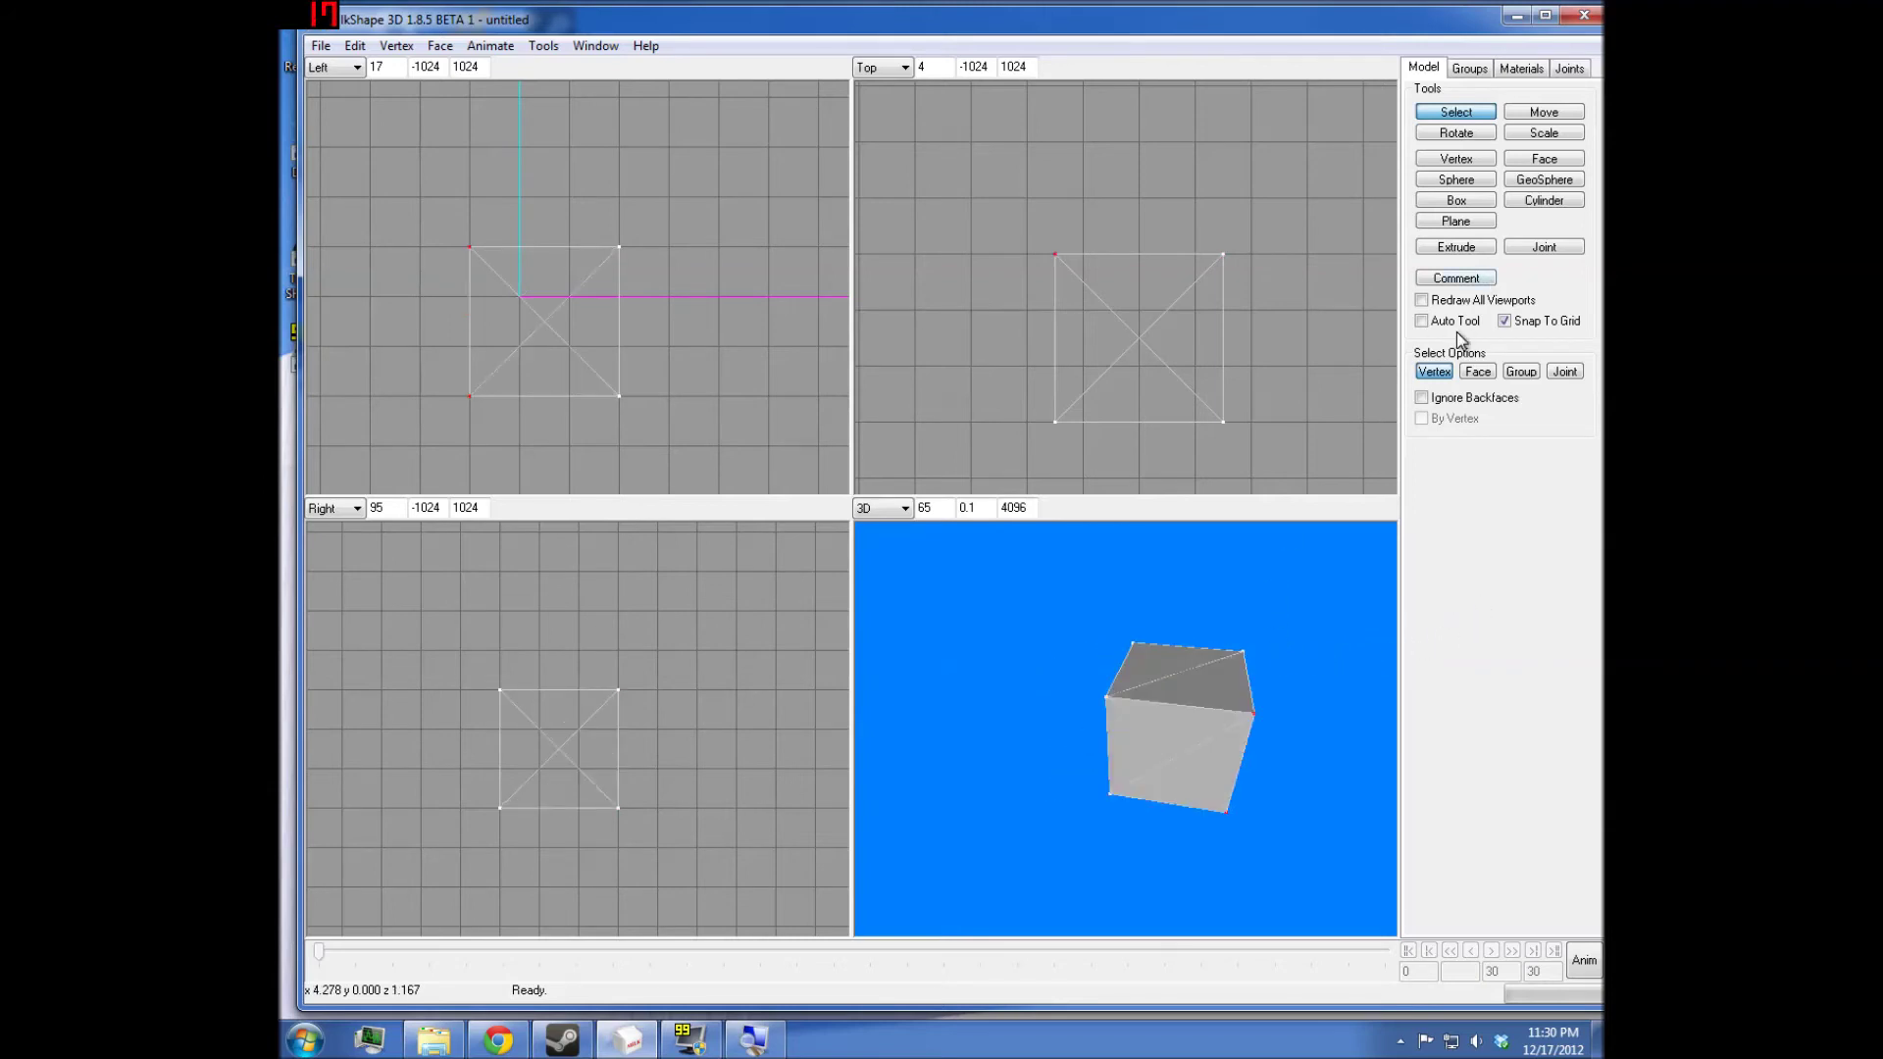
Step: Select the box's four rear vertices in the Left viewport, flatten them along Y and undo the flatten
{"action": "left_click_drag", "start_coordinate": [454, 197], "coordinate": [492, 484]}
{"action": "left_click_drag", "start_coordinate": [1145, 642], "coordinate": [993, 632]}
{"action": "key", "text": "ctrl+n"}
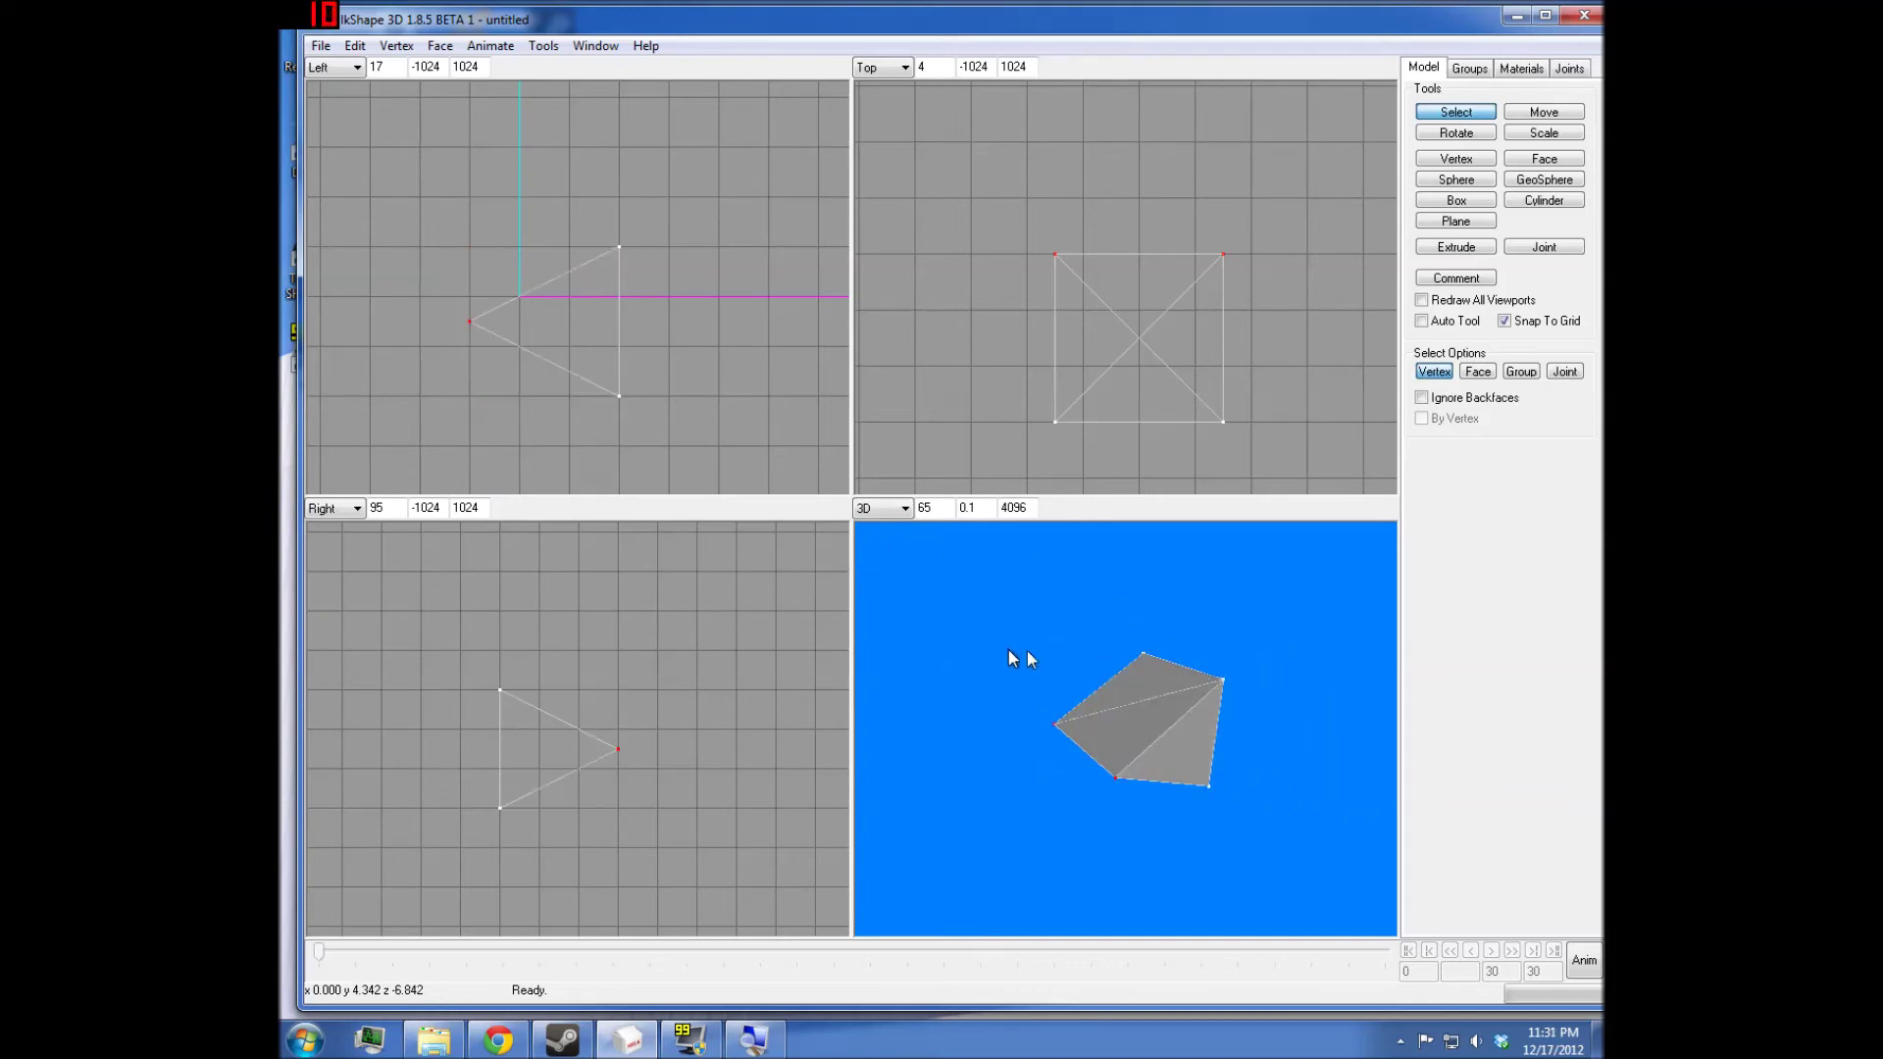
{"action": "left_click_drag", "start_coordinate": [998, 762], "coordinate": [1109, 771]}
{"action": "key", "text": "ctrl+z"}
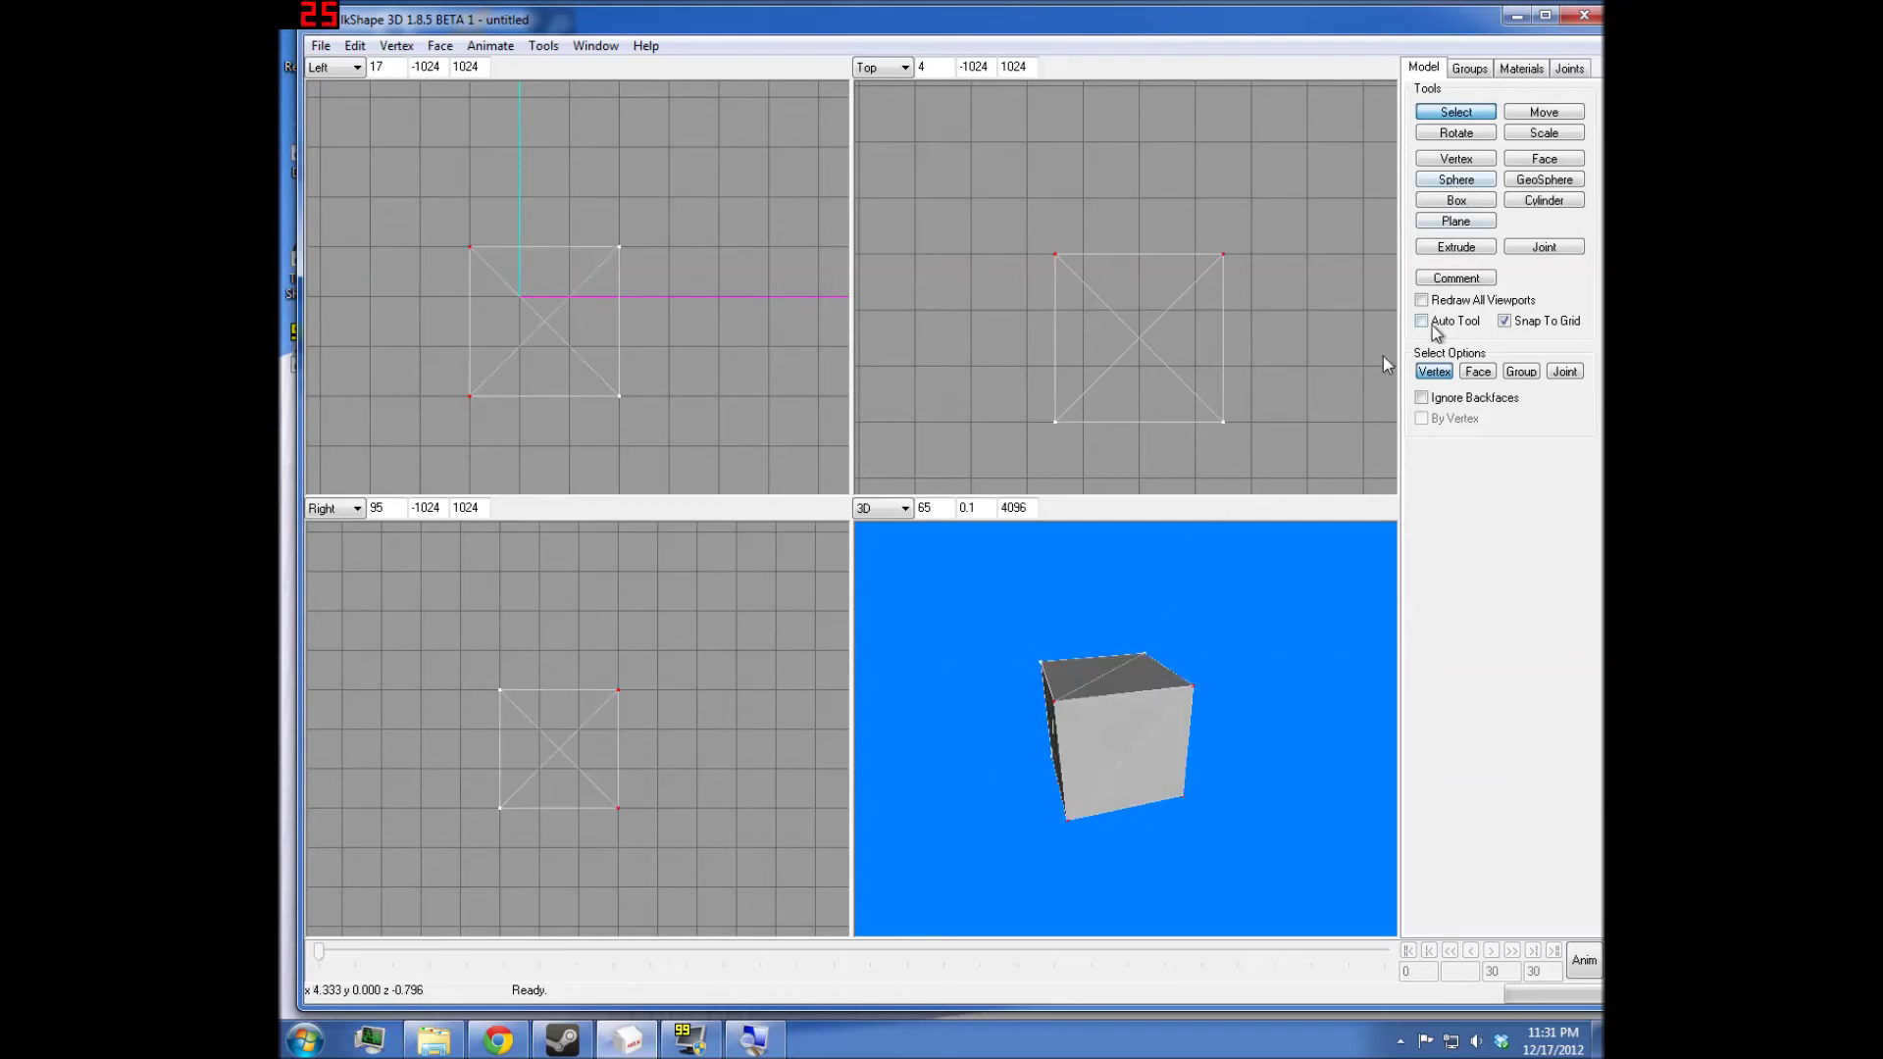
Step: Select the box's four bottom vertices in the Left viewport, flatten them along Z and undo the flatten
{"action": "left_click_drag", "start_coordinate": [402, 380], "coordinate": [798, 484]}
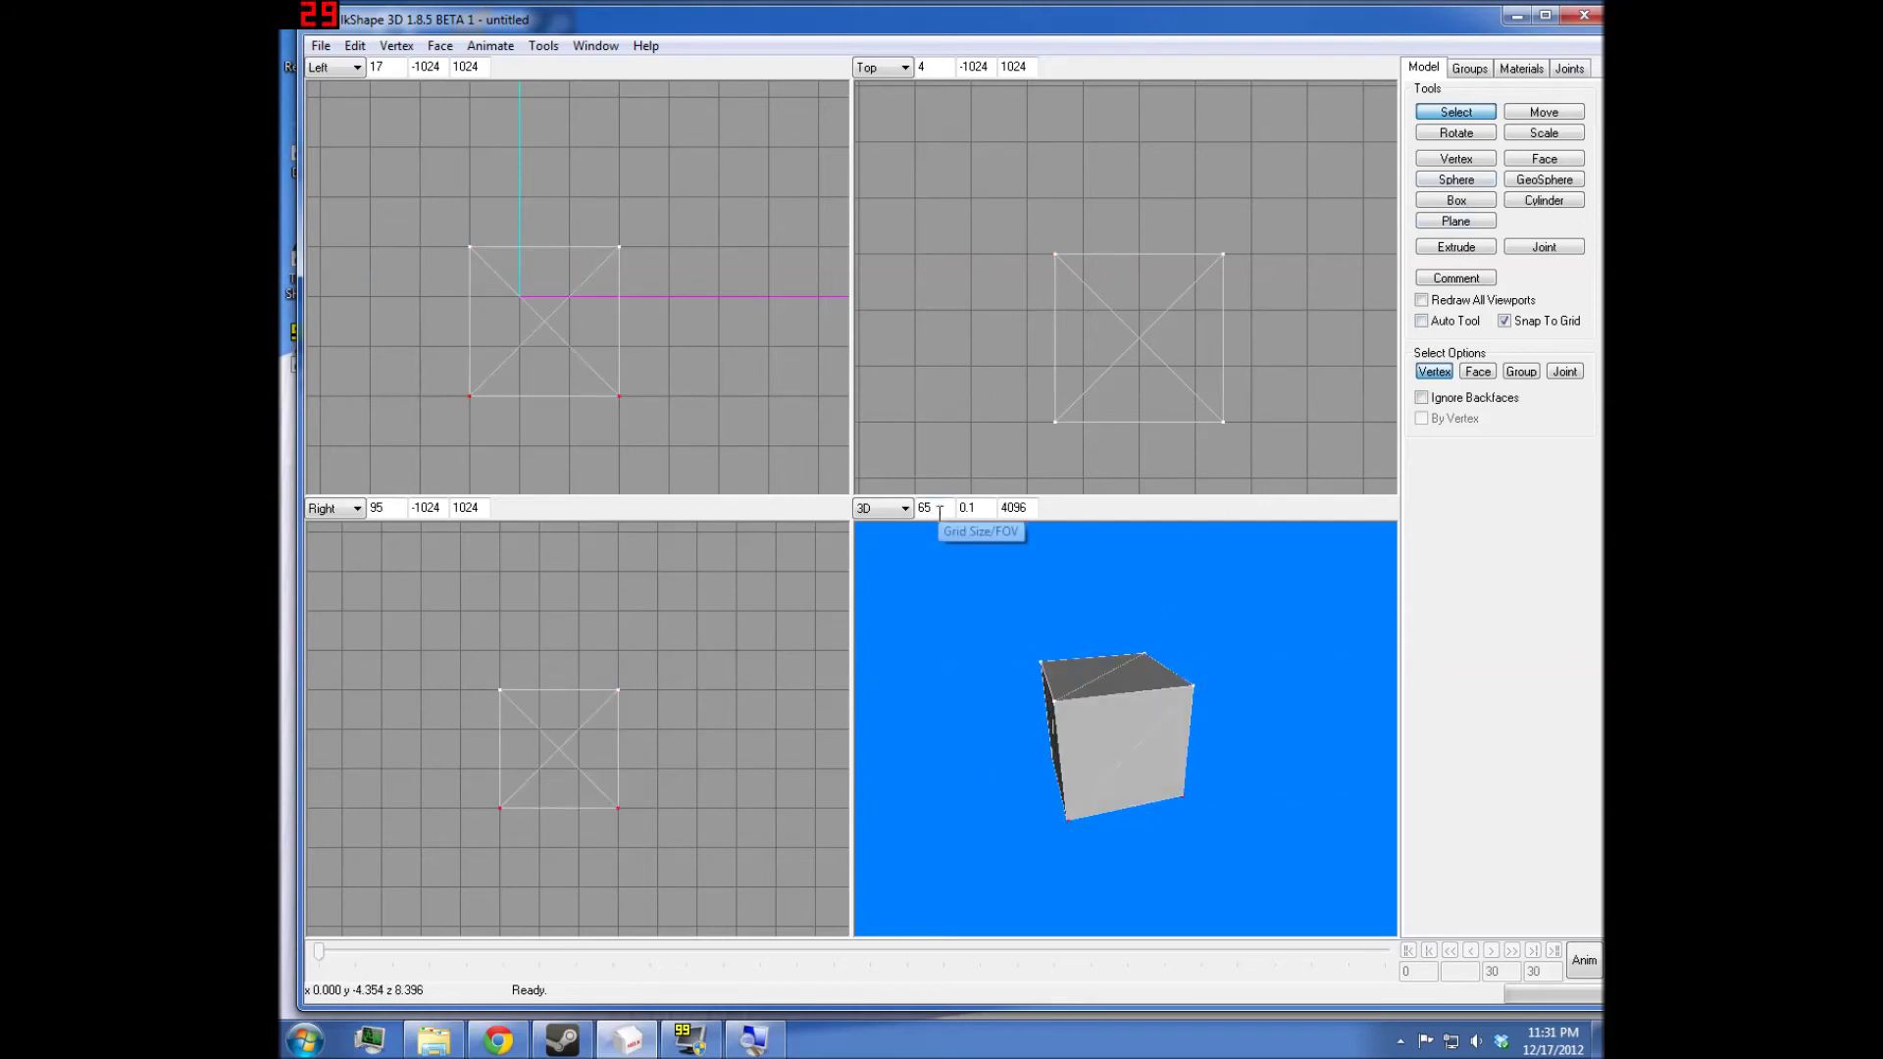
{"action": "key", "text": "ctrl+w"}
{"action": "left_click_drag", "start_coordinate": [1017, 681], "coordinate": [1040, 745]}
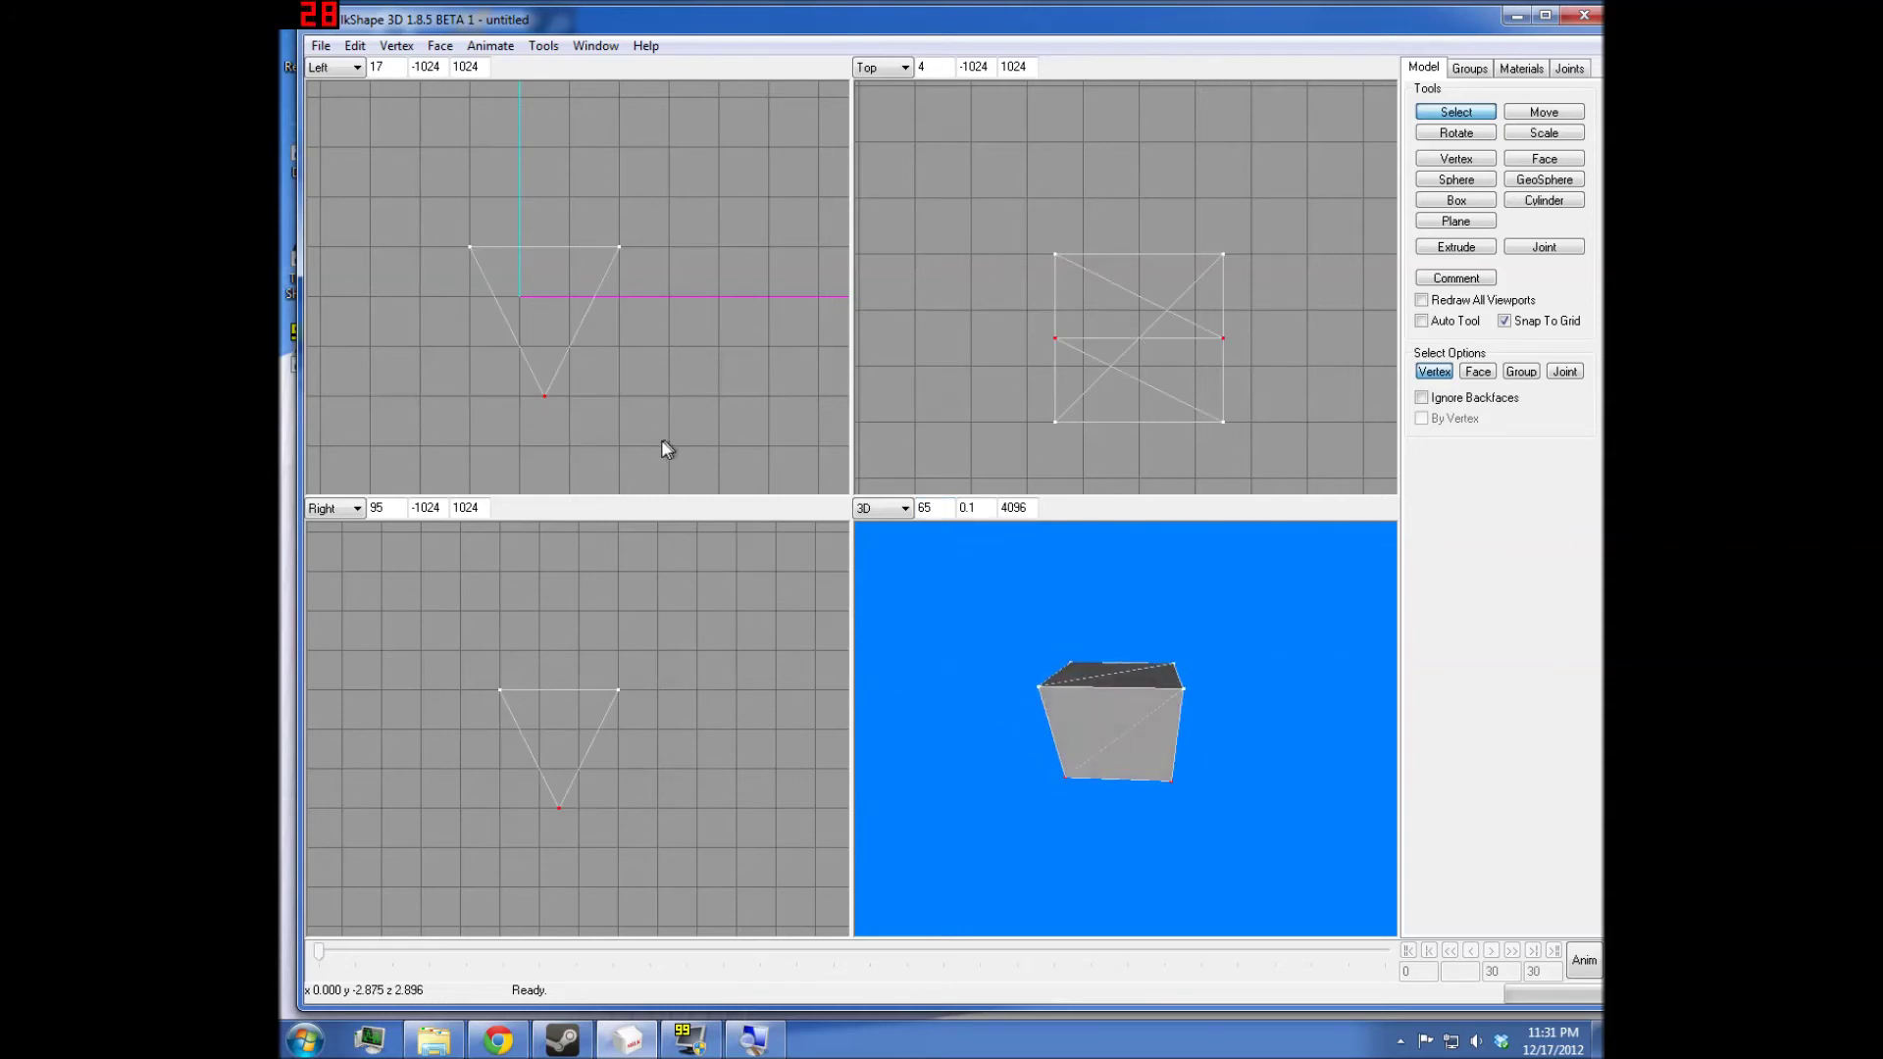
{"action": "key", "text": "ctrl+z"}
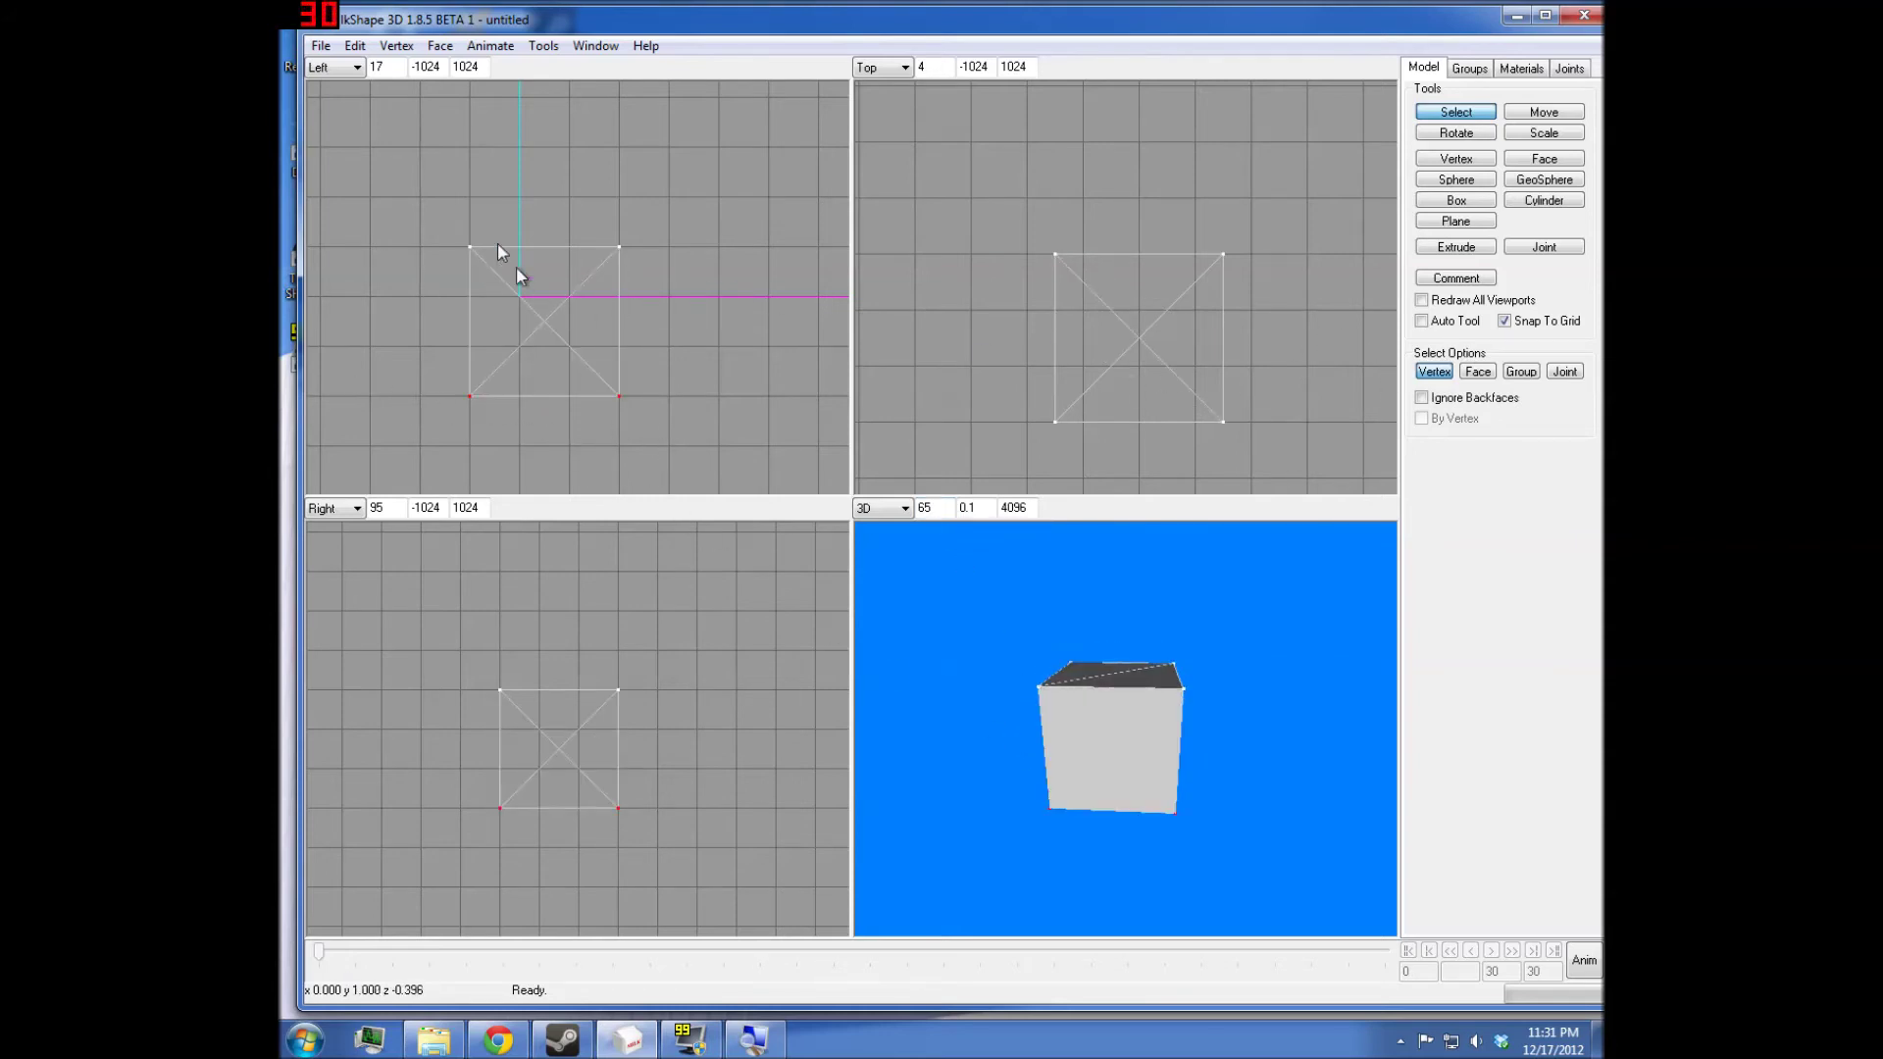
Step: Select the box's rear vertices in the Top viewport and flatten them along X
{"action": "left_click_drag", "start_coordinate": [979, 212], "coordinate": [1120, 461]}
{"action": "left_click_drag", "start_coordinate": [1010, 224], "coordinate": [1324, 276]}
{"action": "key", "text": "ctrl+w"}
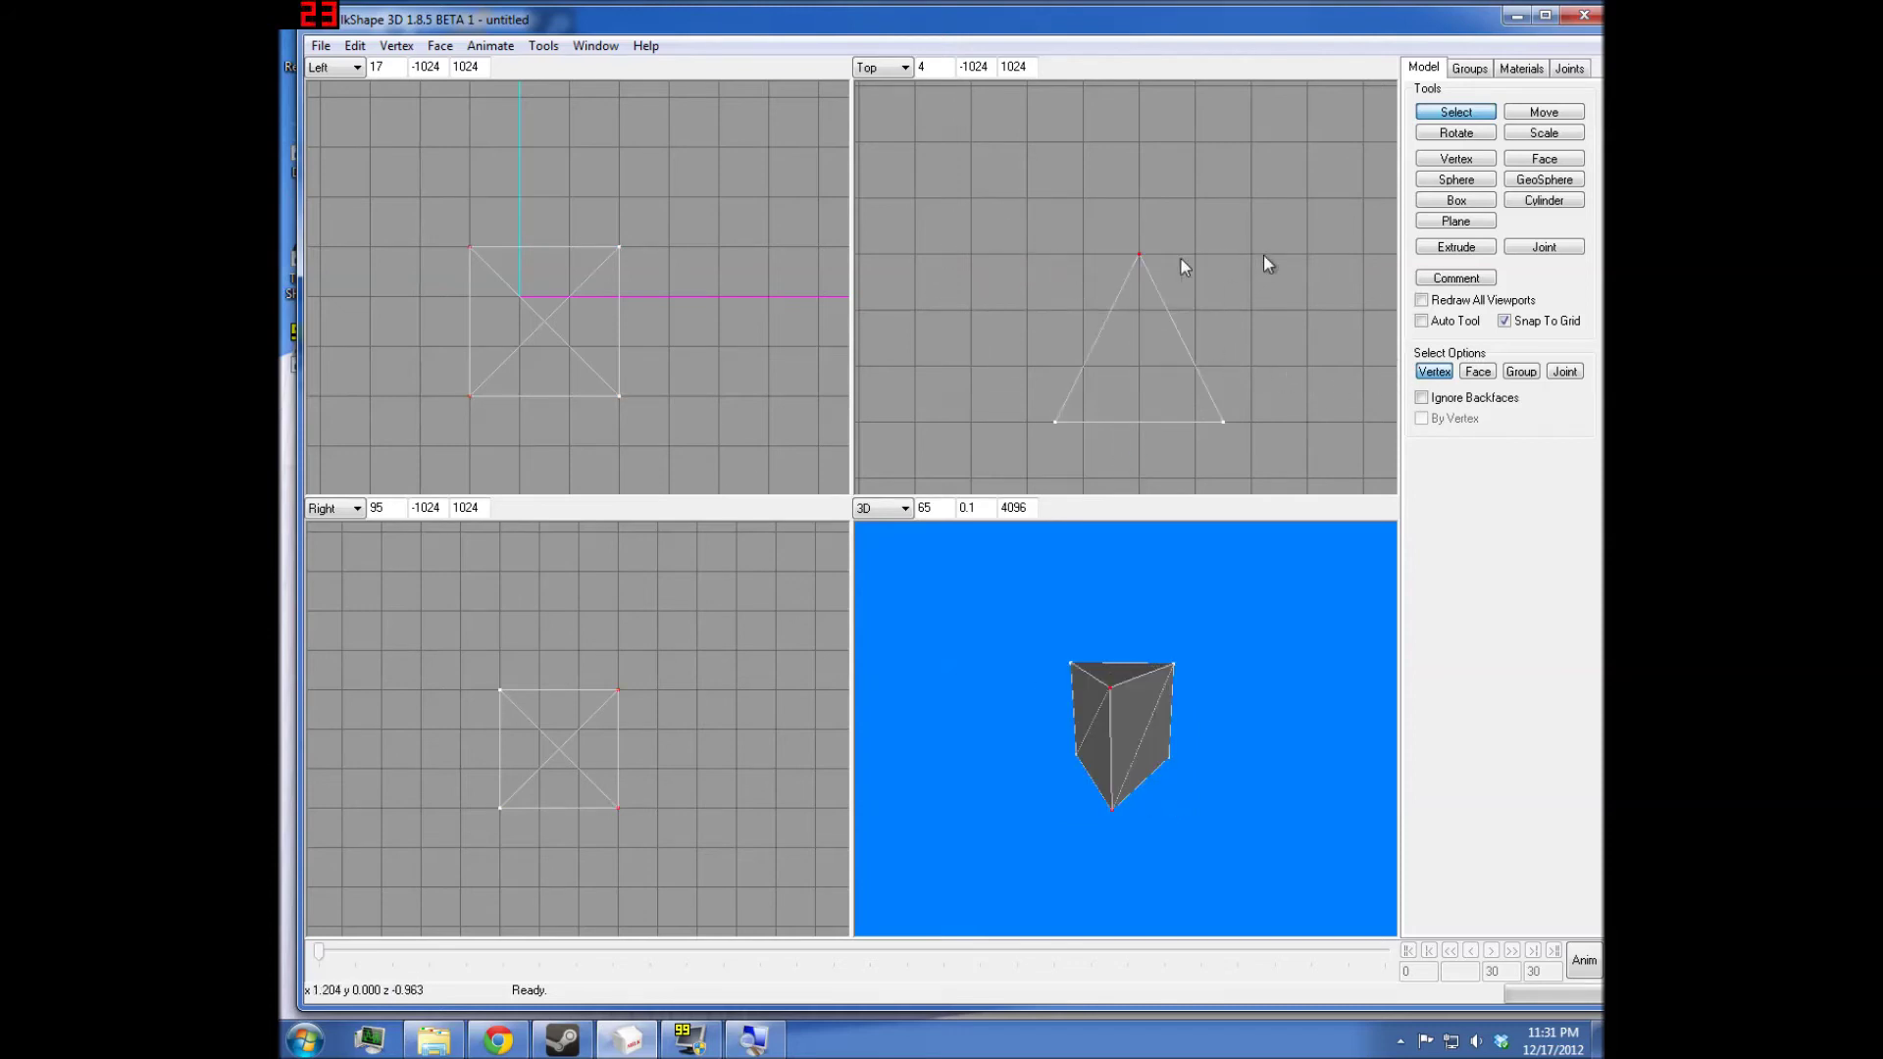